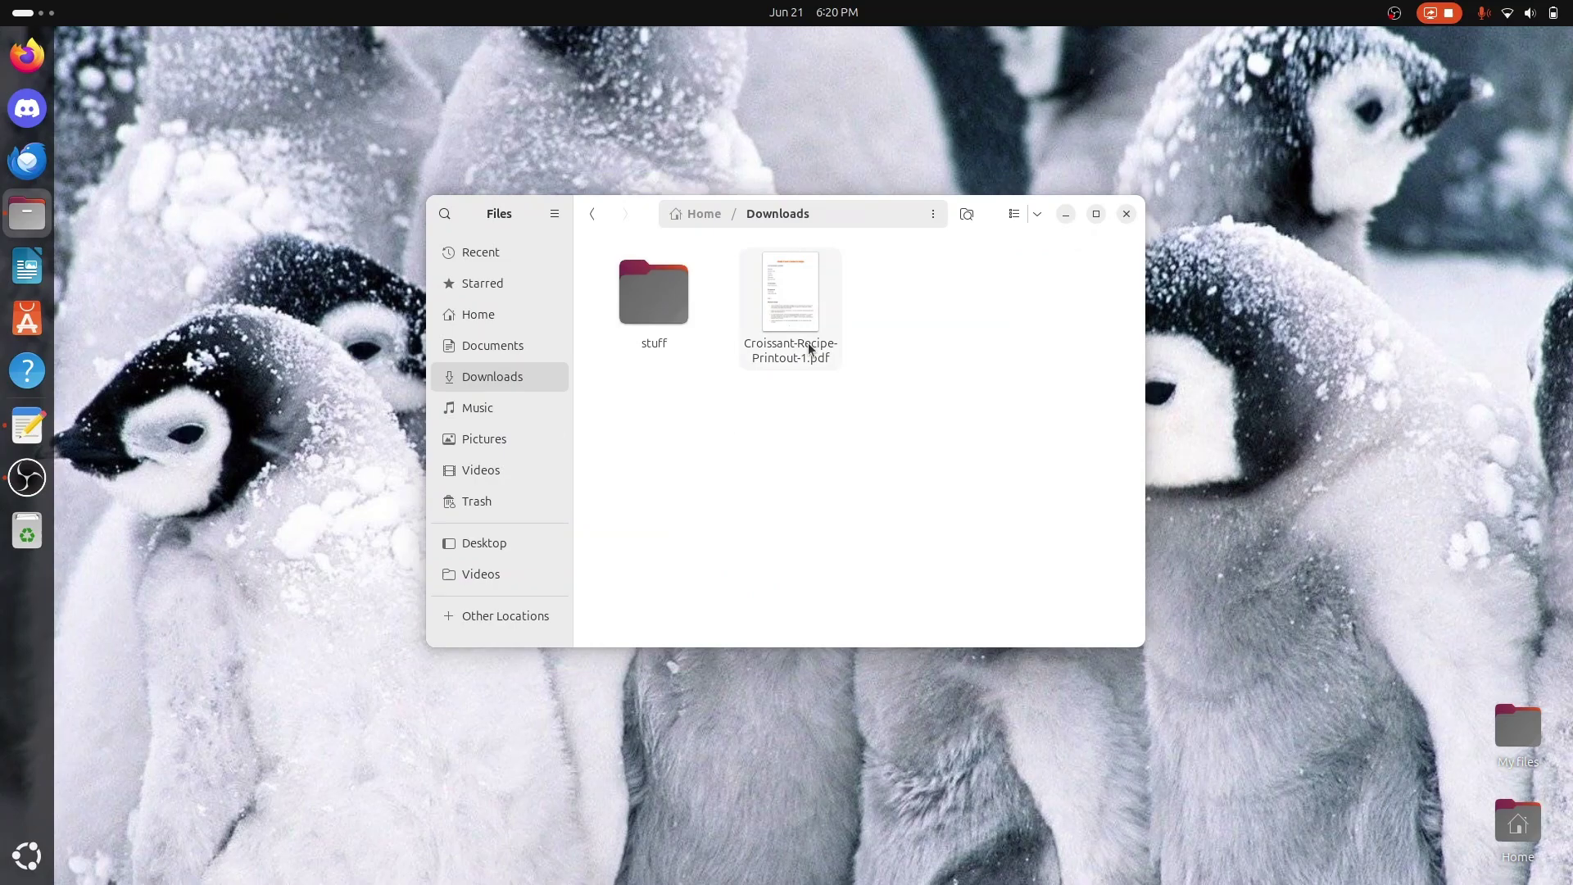
Step: Open Croissant-Recipe-Printout-1.pdf from Downloads with LibreOffice Draw via Open With
right_click(808, 345)
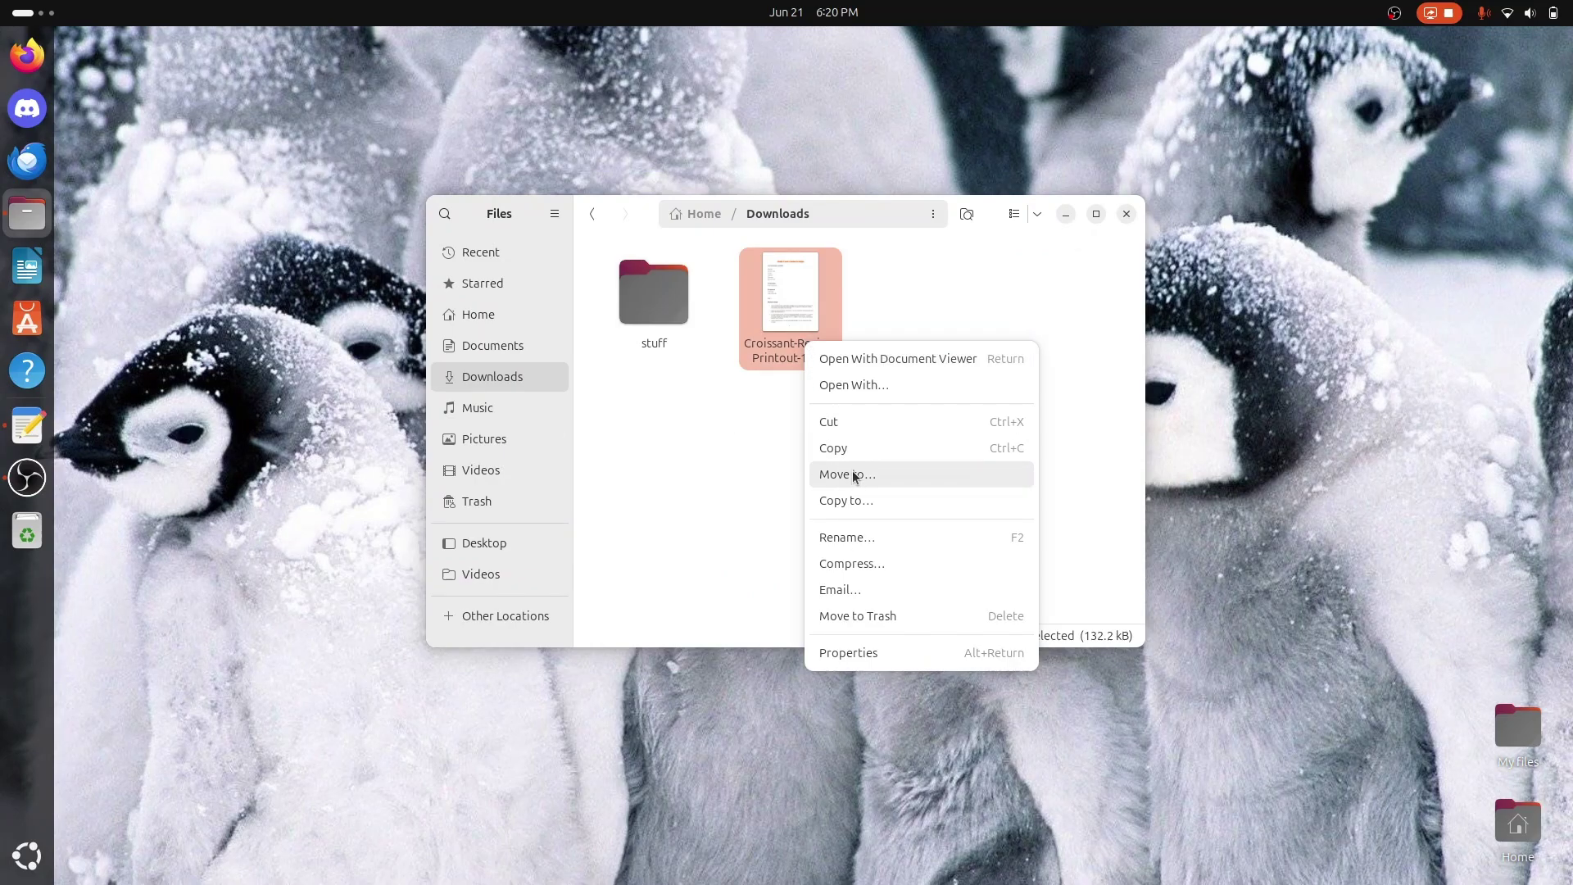
left_click(849, 385)
left_click(820, 386)
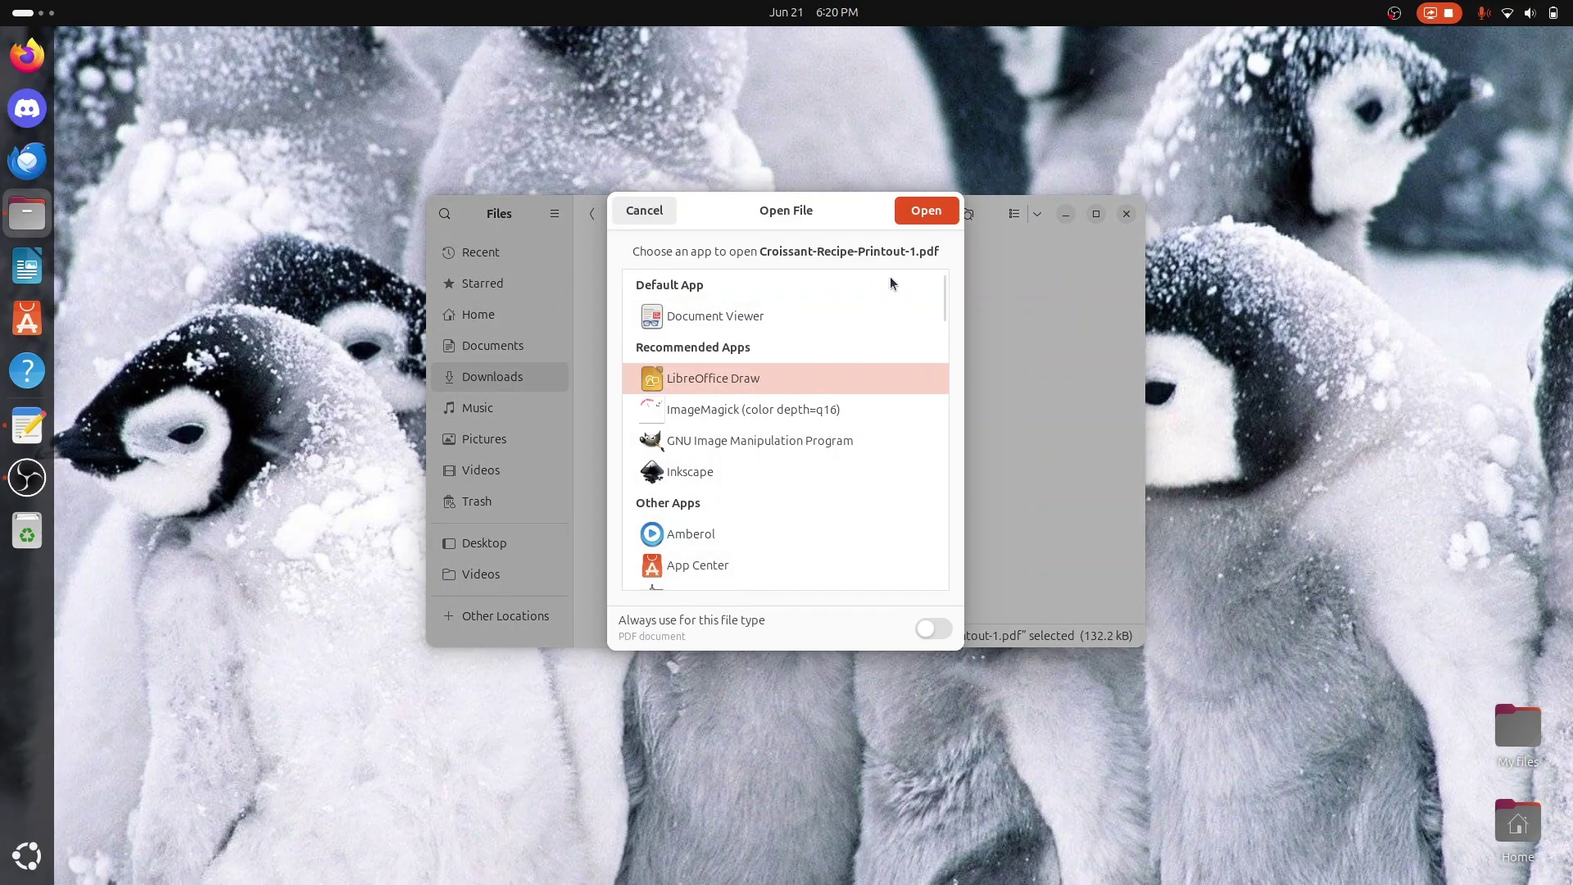
left_click(912, 214)
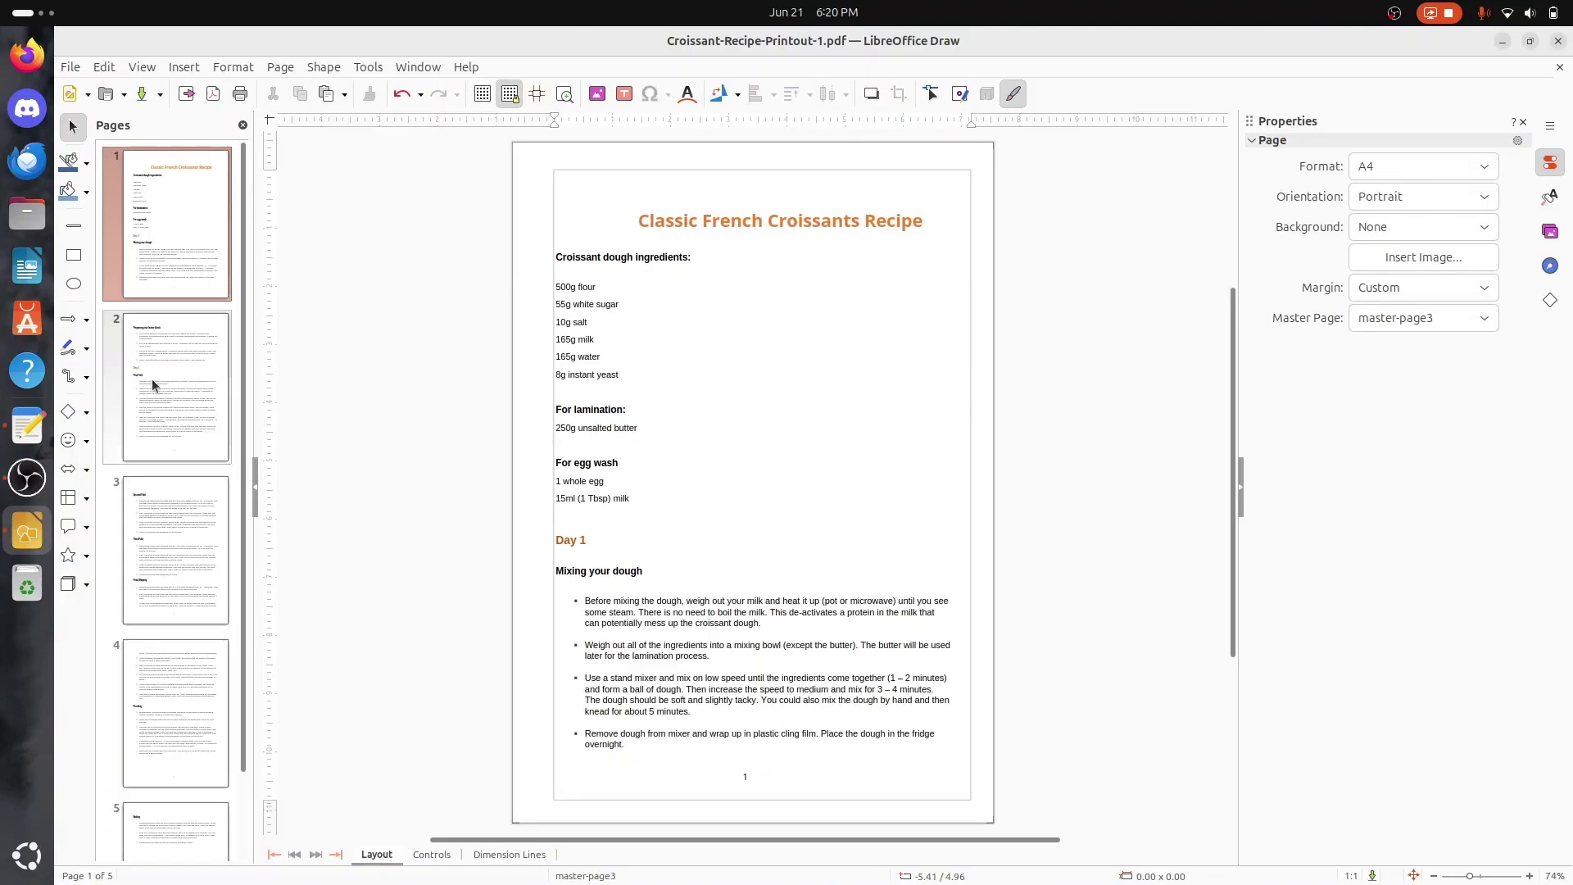
Step: Page through all five recipe pages, then return to page 1
left_click(154, 387)
left_click(159, 390)
left_click(165, 593)
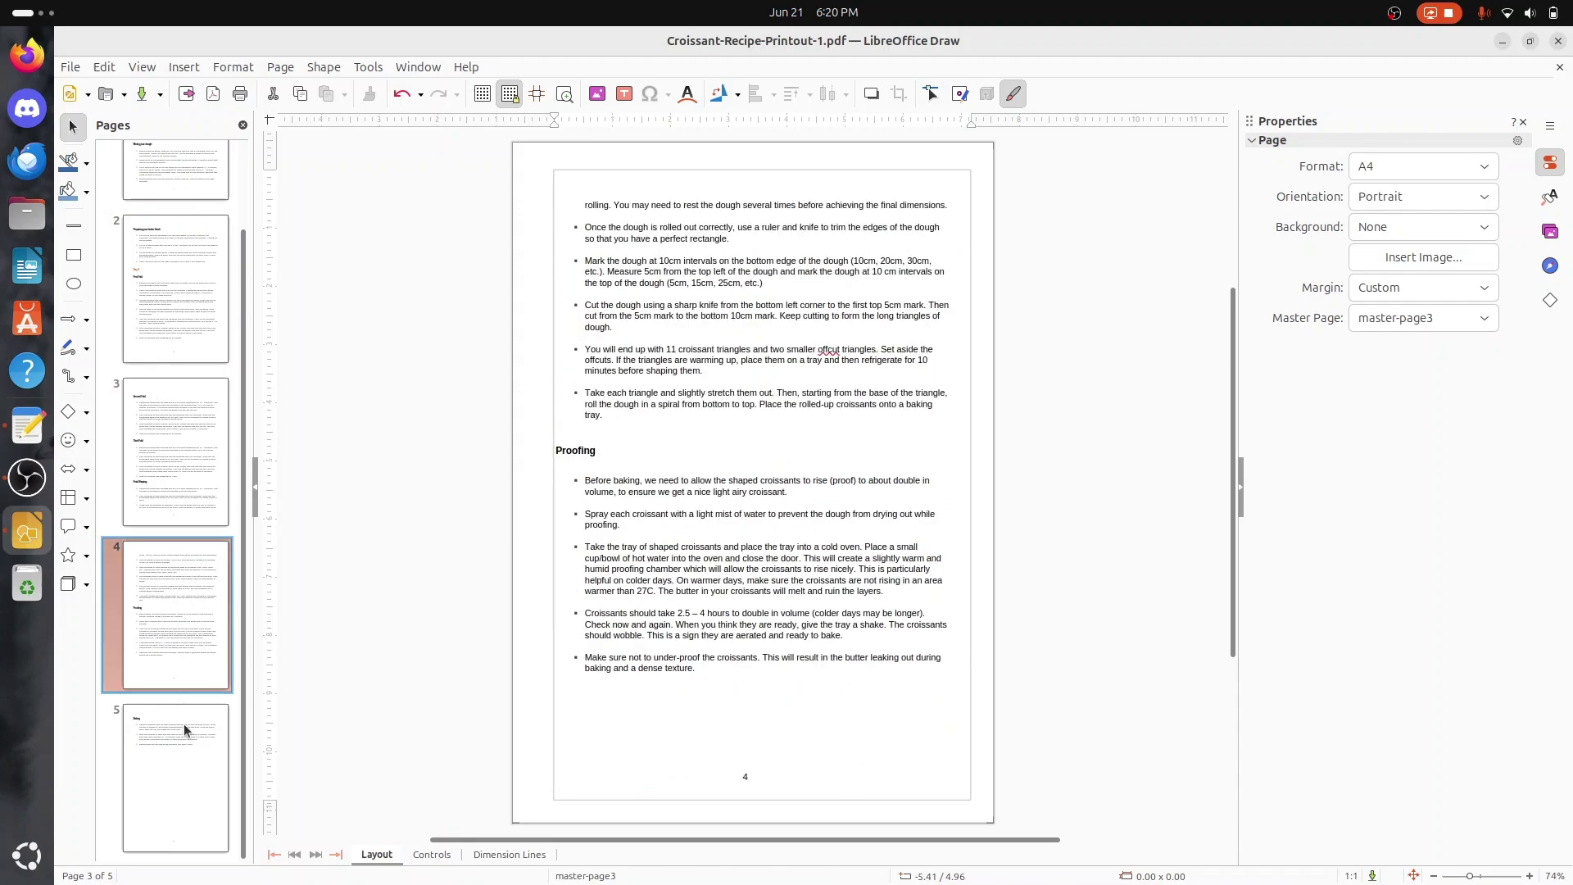
left_click(183, 725)
scroll(180, 682, "up", 3)
left_click(168, 241)
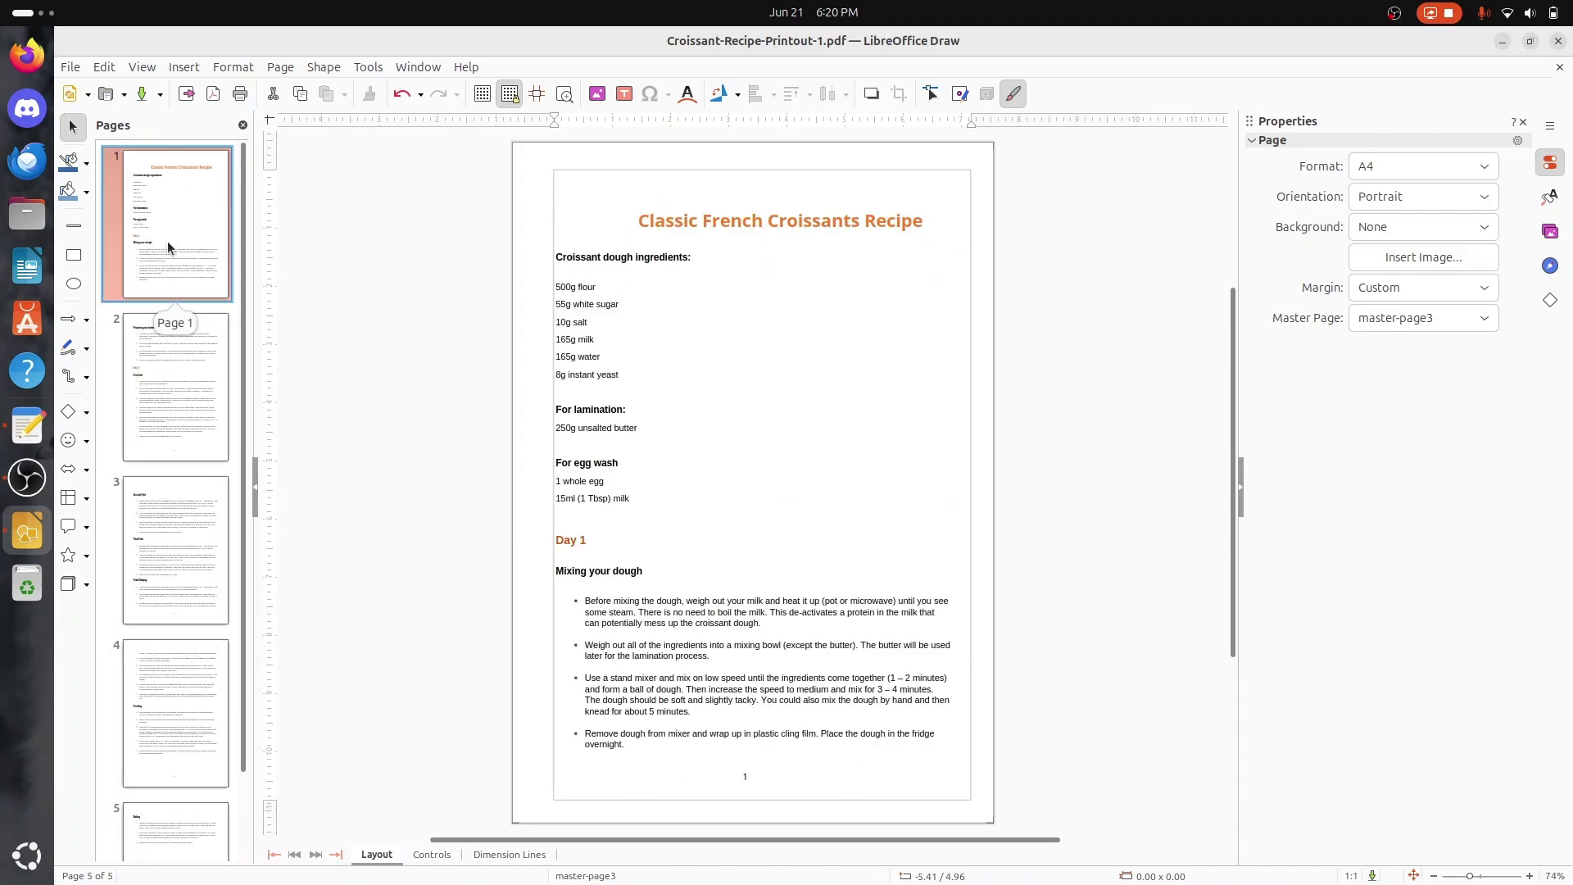
Step: Delete 'French' from the page-1 title so it reads 'Classic Croissants Recipe'
left_click(781, 223)
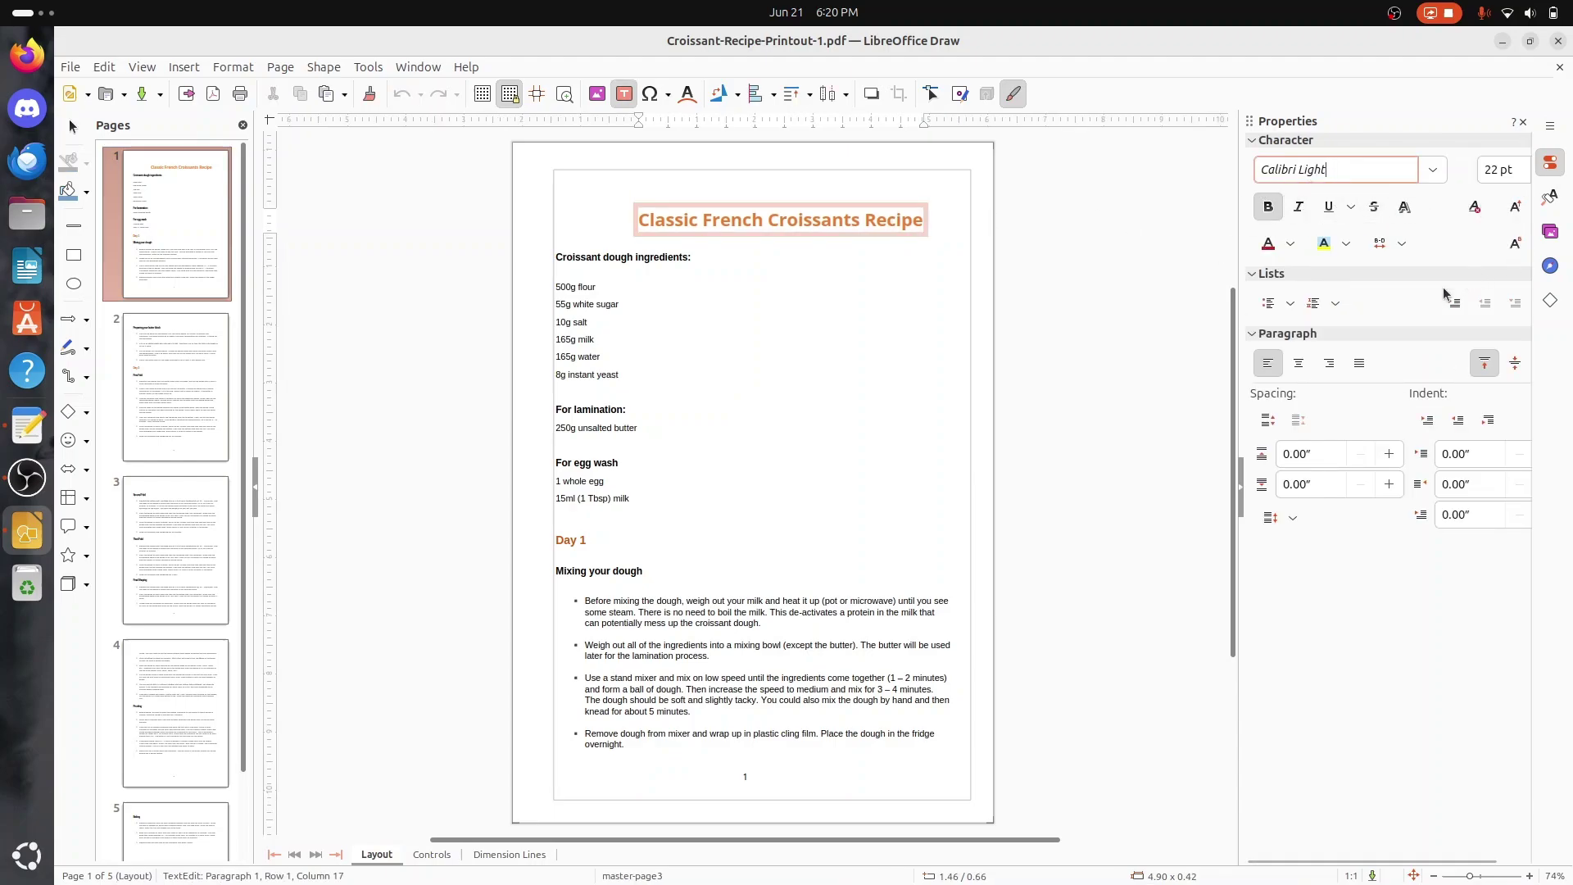
left_click(1552, 200)
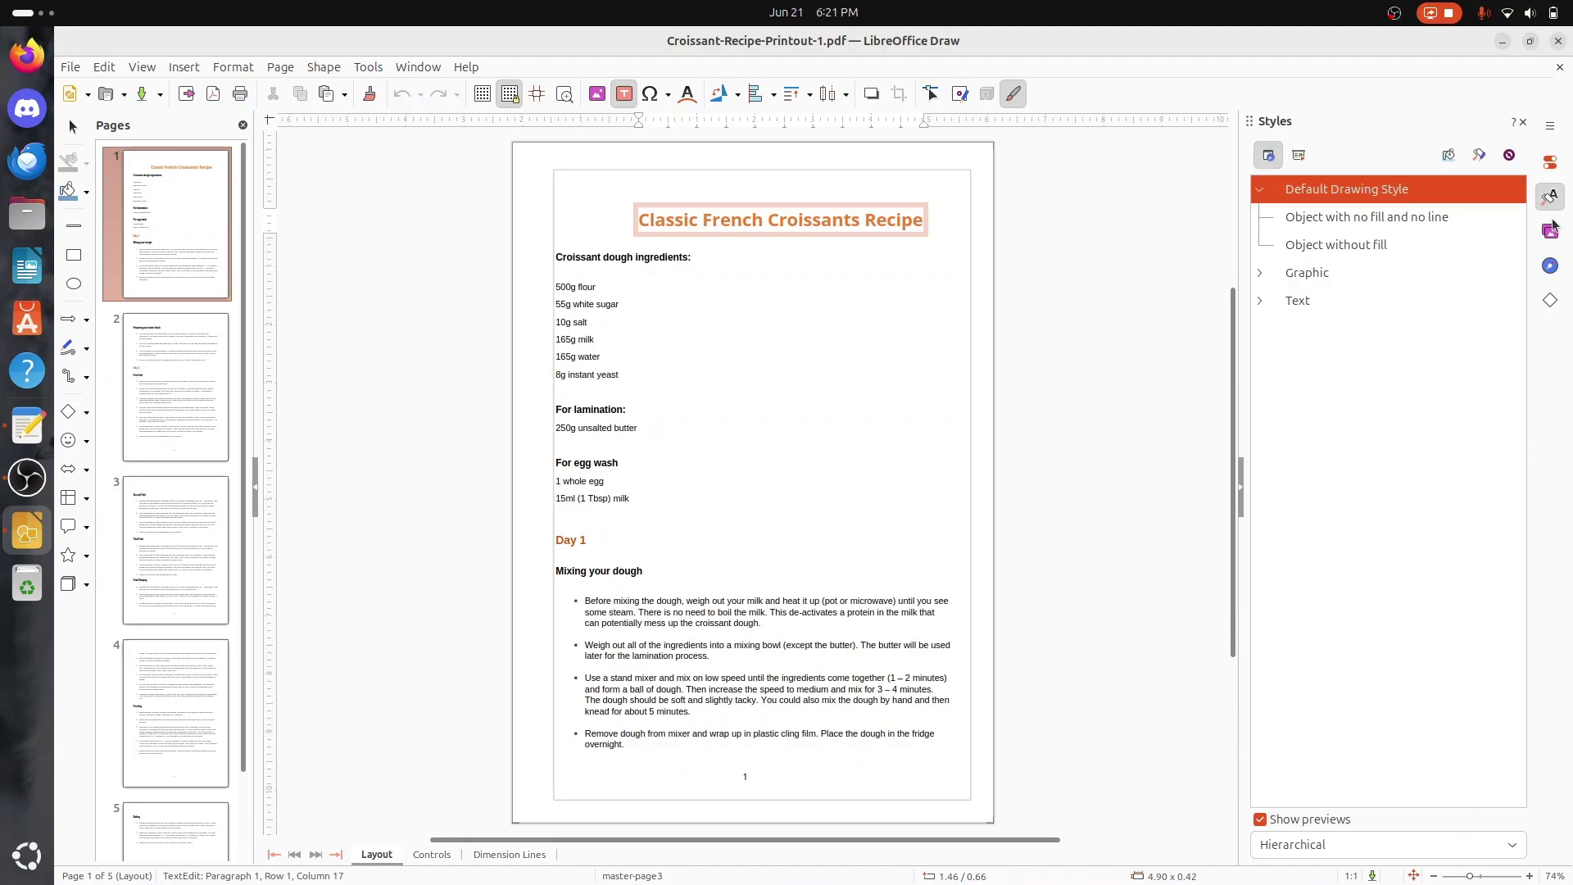
left_click(1550, 265)
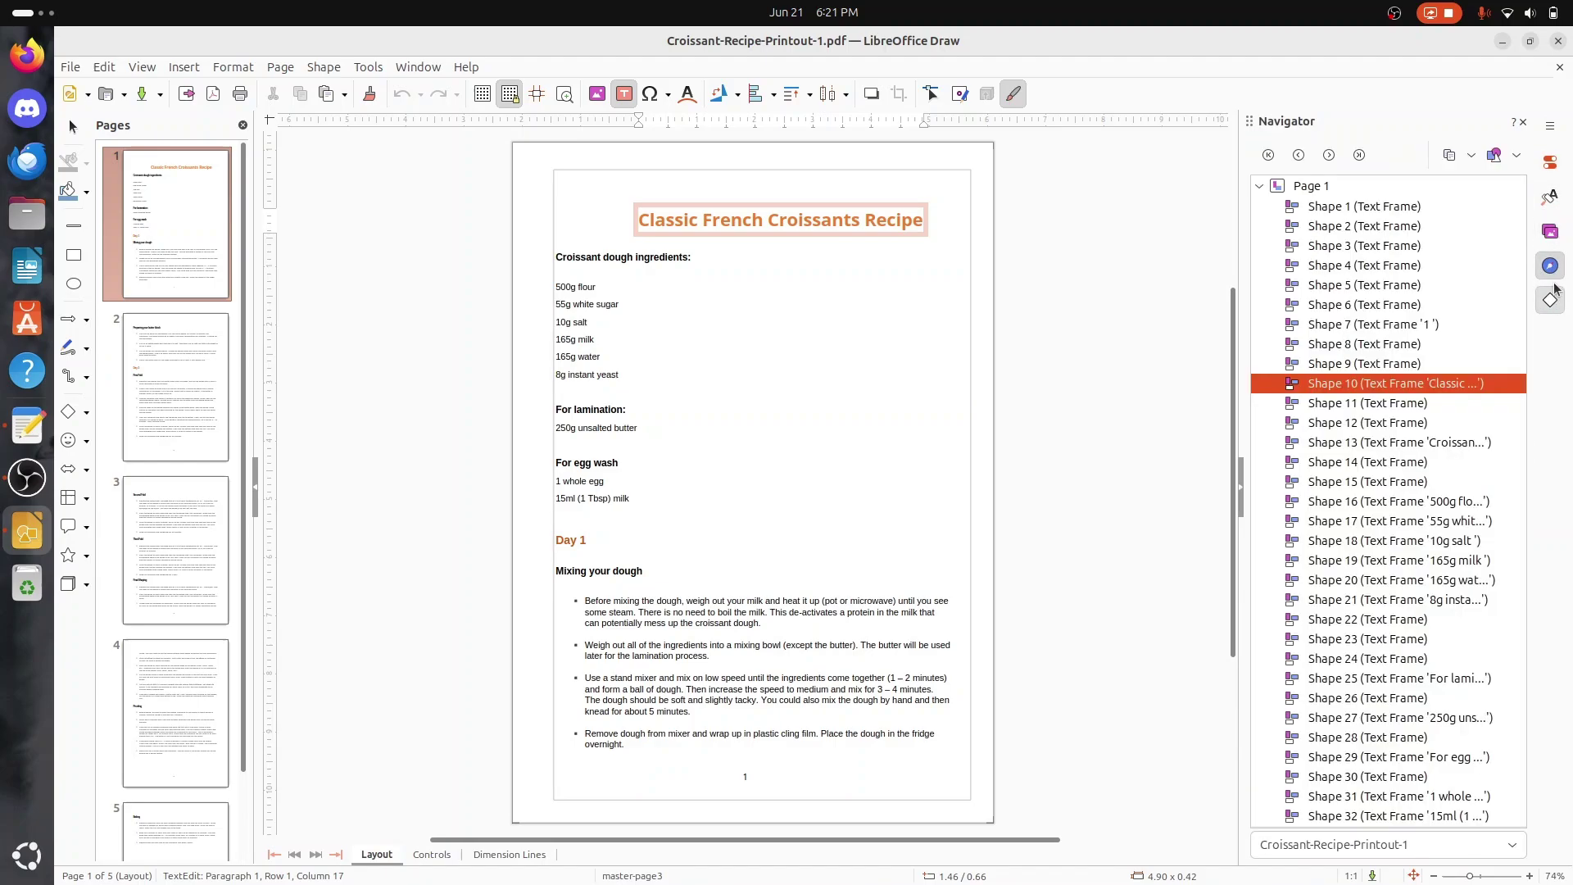
left_click(1550, 299)
left_click(1551, 162)
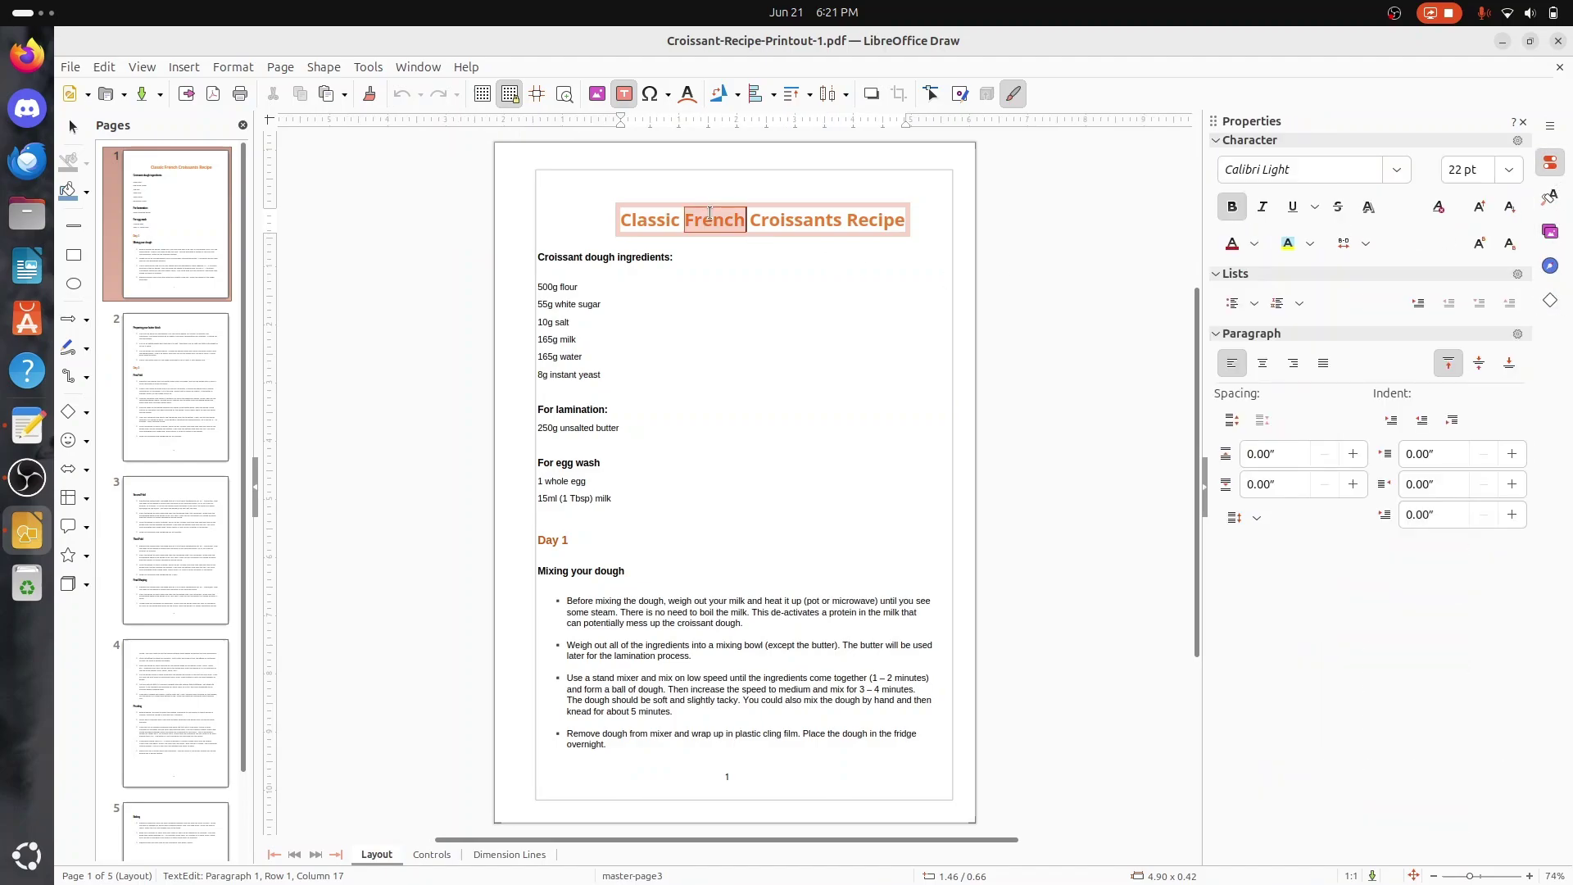
key("BackSpace")
key("BackSpace")
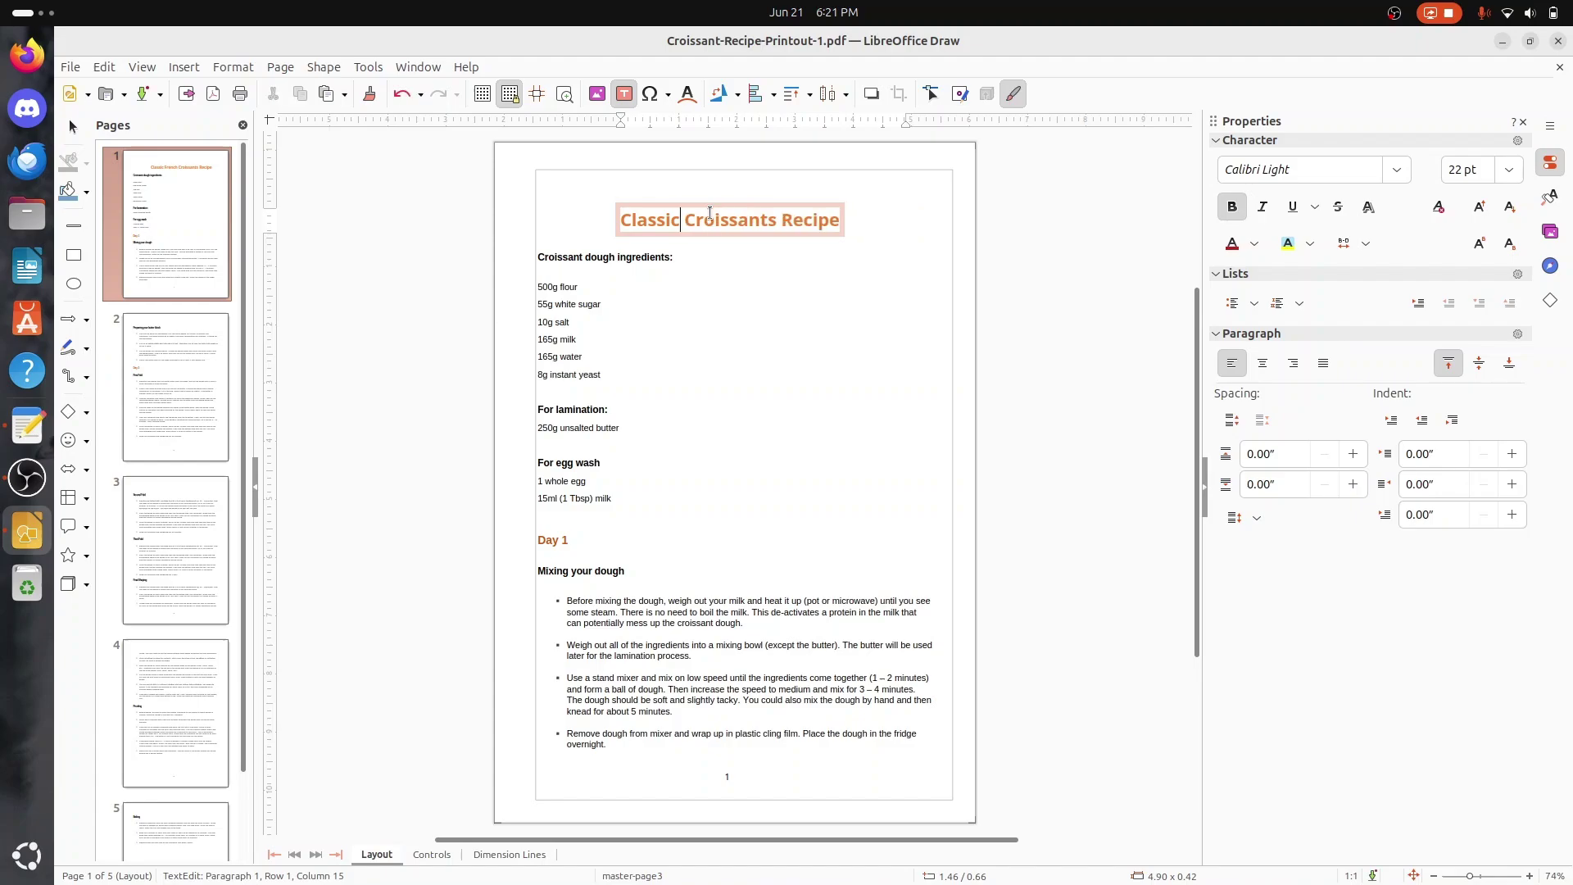
Step: Export the recipe directly as PDF, overwriting Croissant-Recipe-Printout-1.pdf in Downloads
left_click(418, 289)
left_click(215, 96)
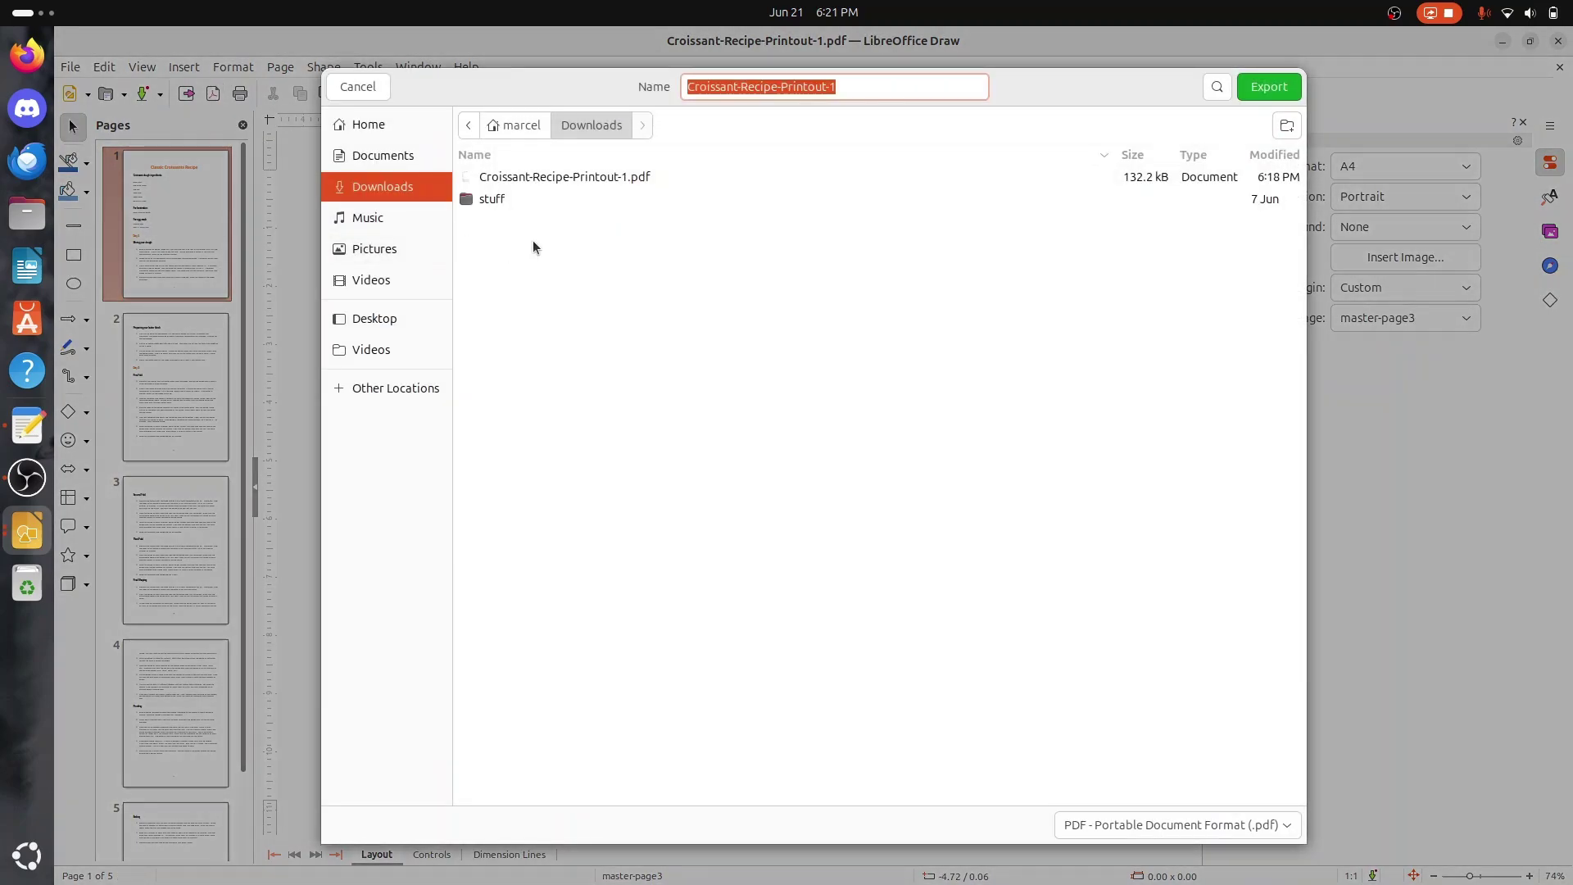
left_click(1253, 96)
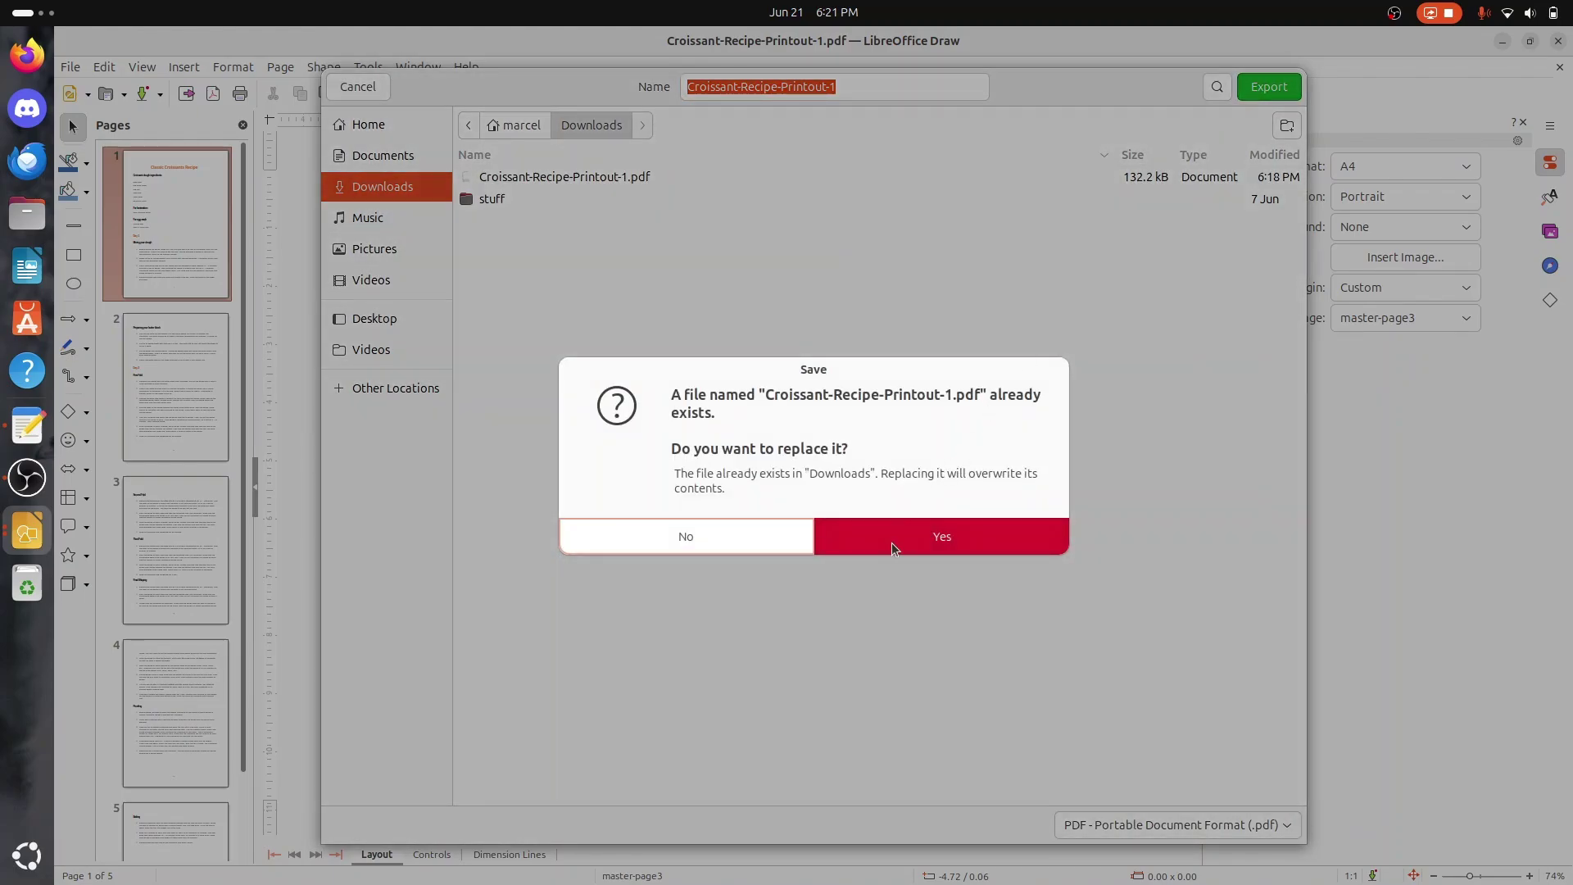
left_click(892, 543)
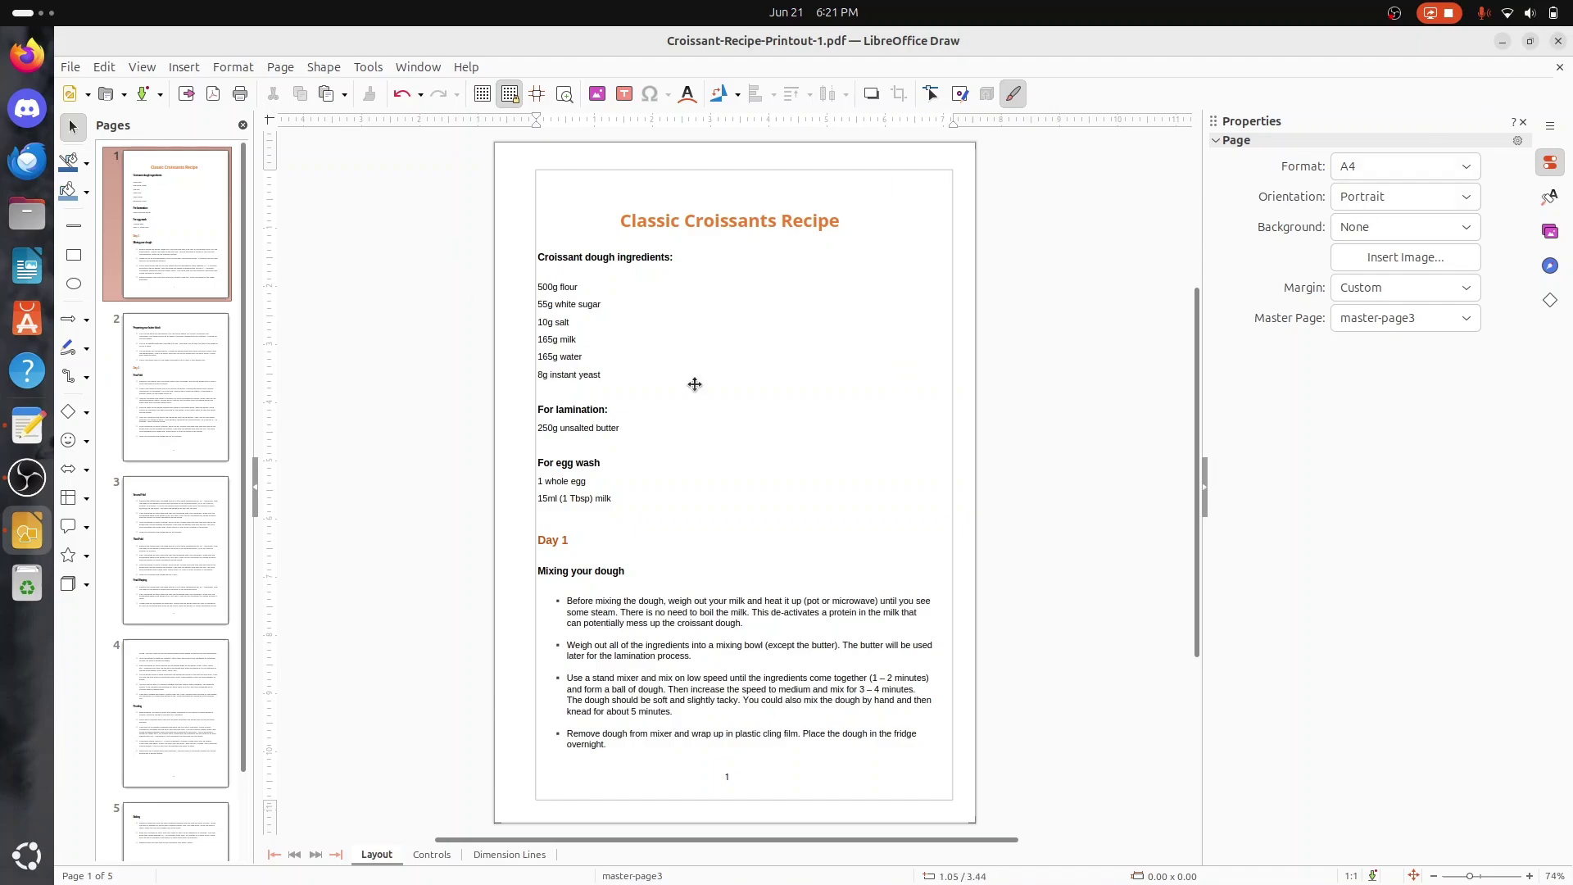
scroll(551, 259, "down", 3)
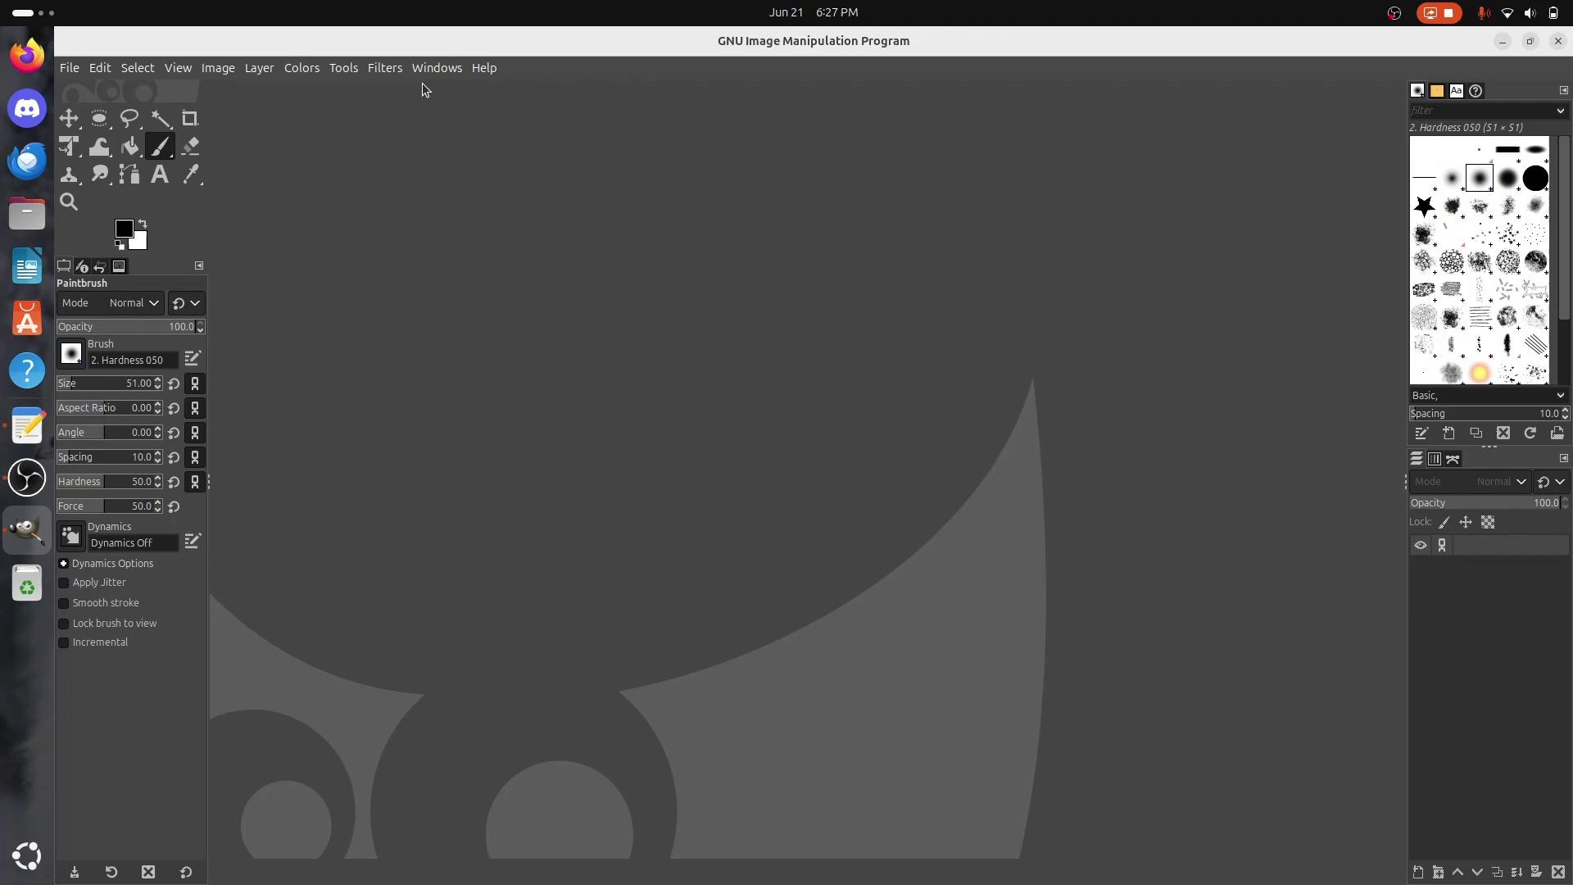
Step: Browse the Help menu's options and confirm GIMP version 2.10.38 in About GIMP
left_click(484, 67)
mouse_move(598, 305)
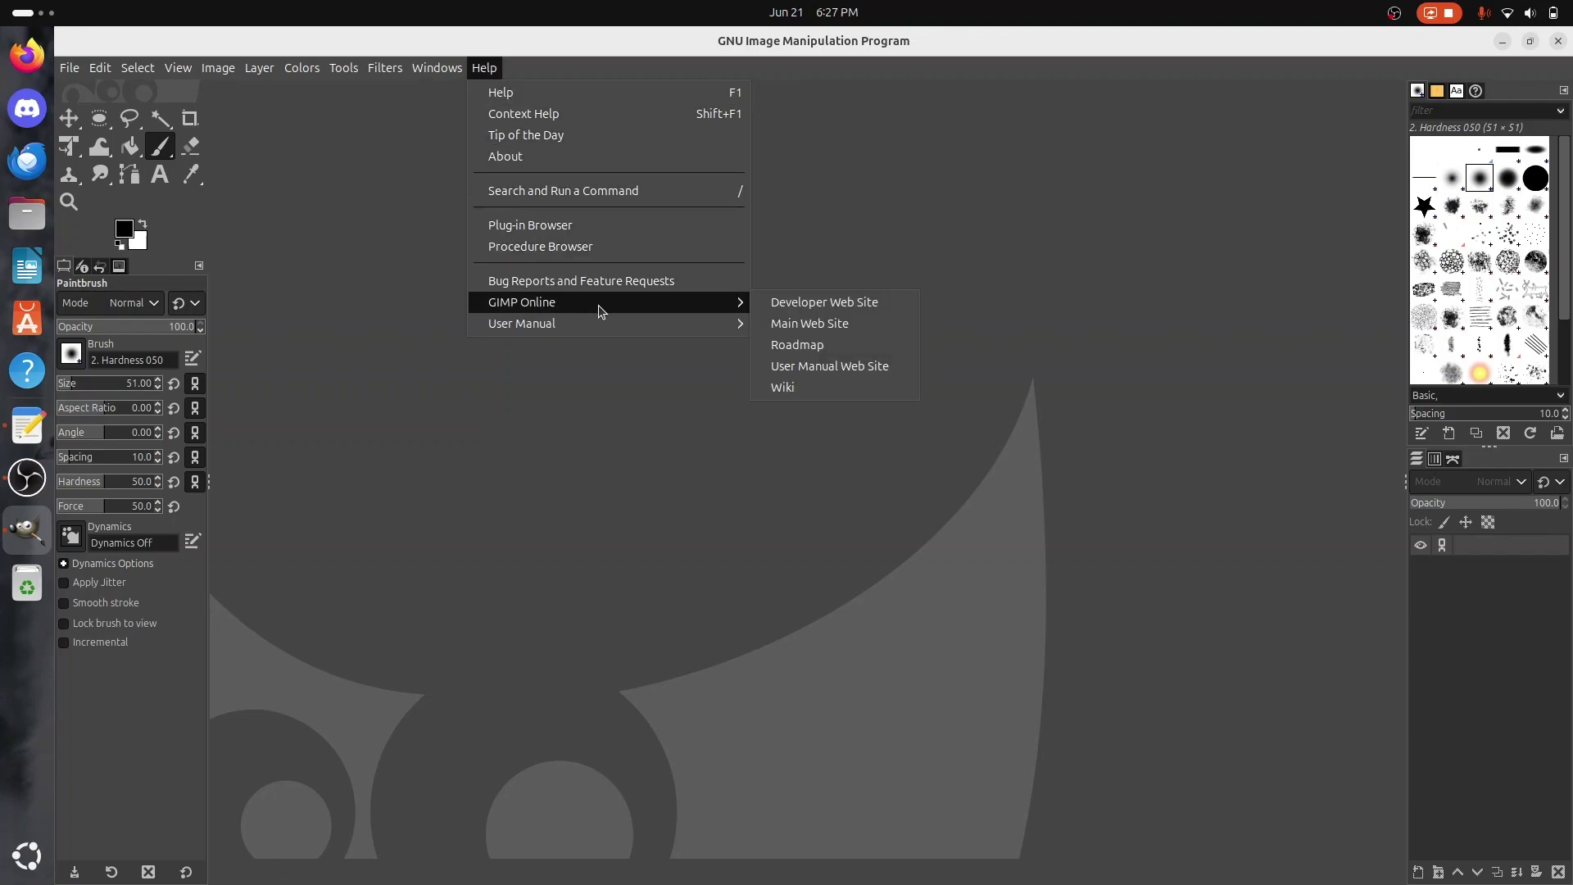
mouse_move(713, 327)
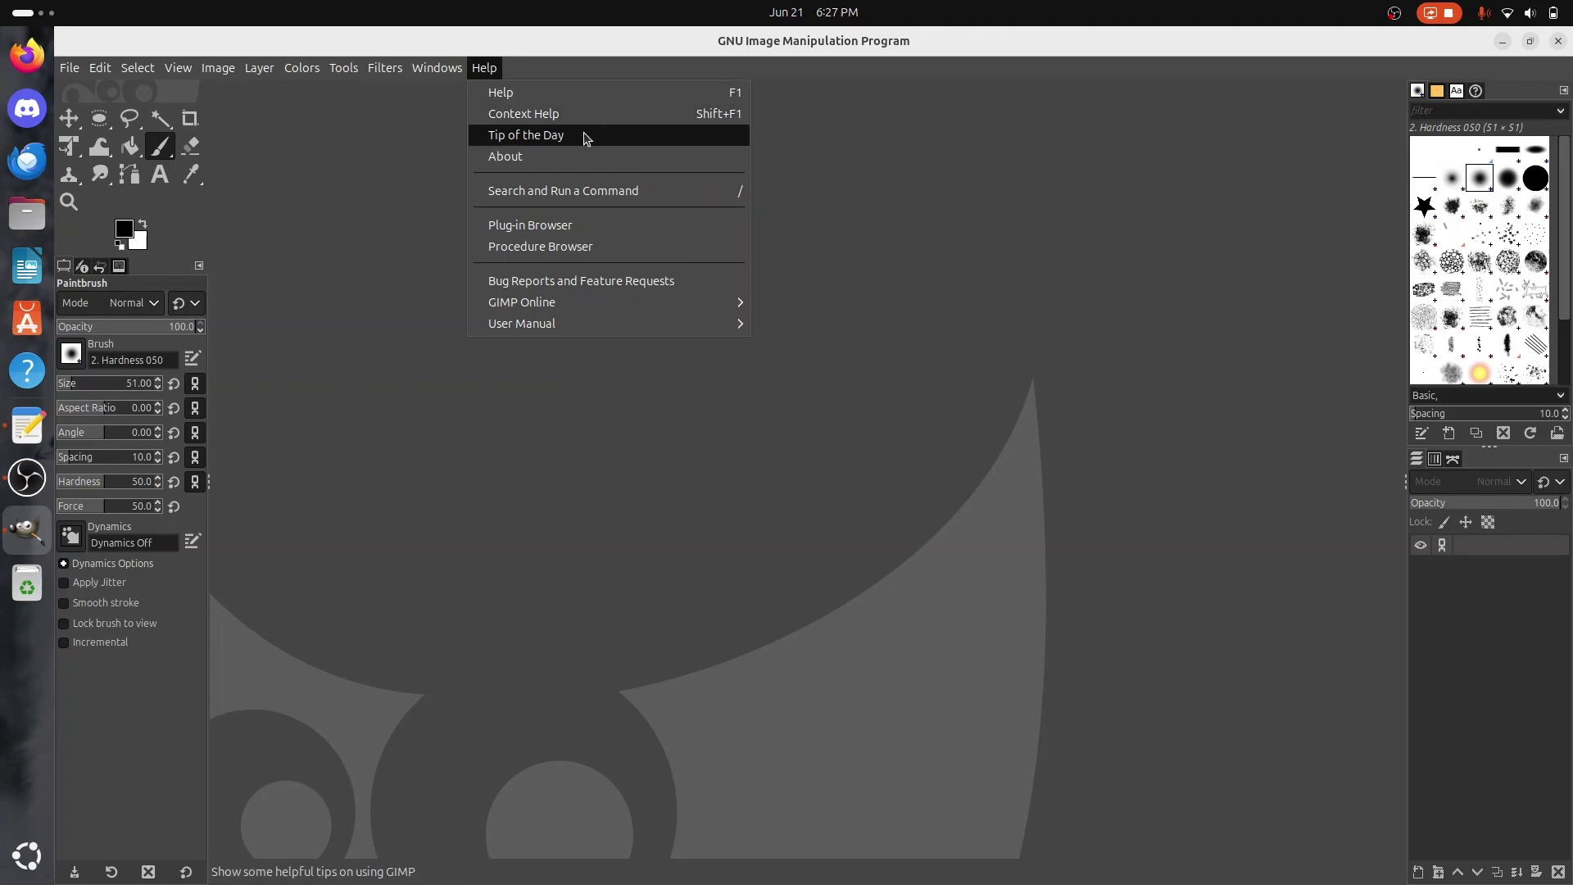
left_click(572, 157)
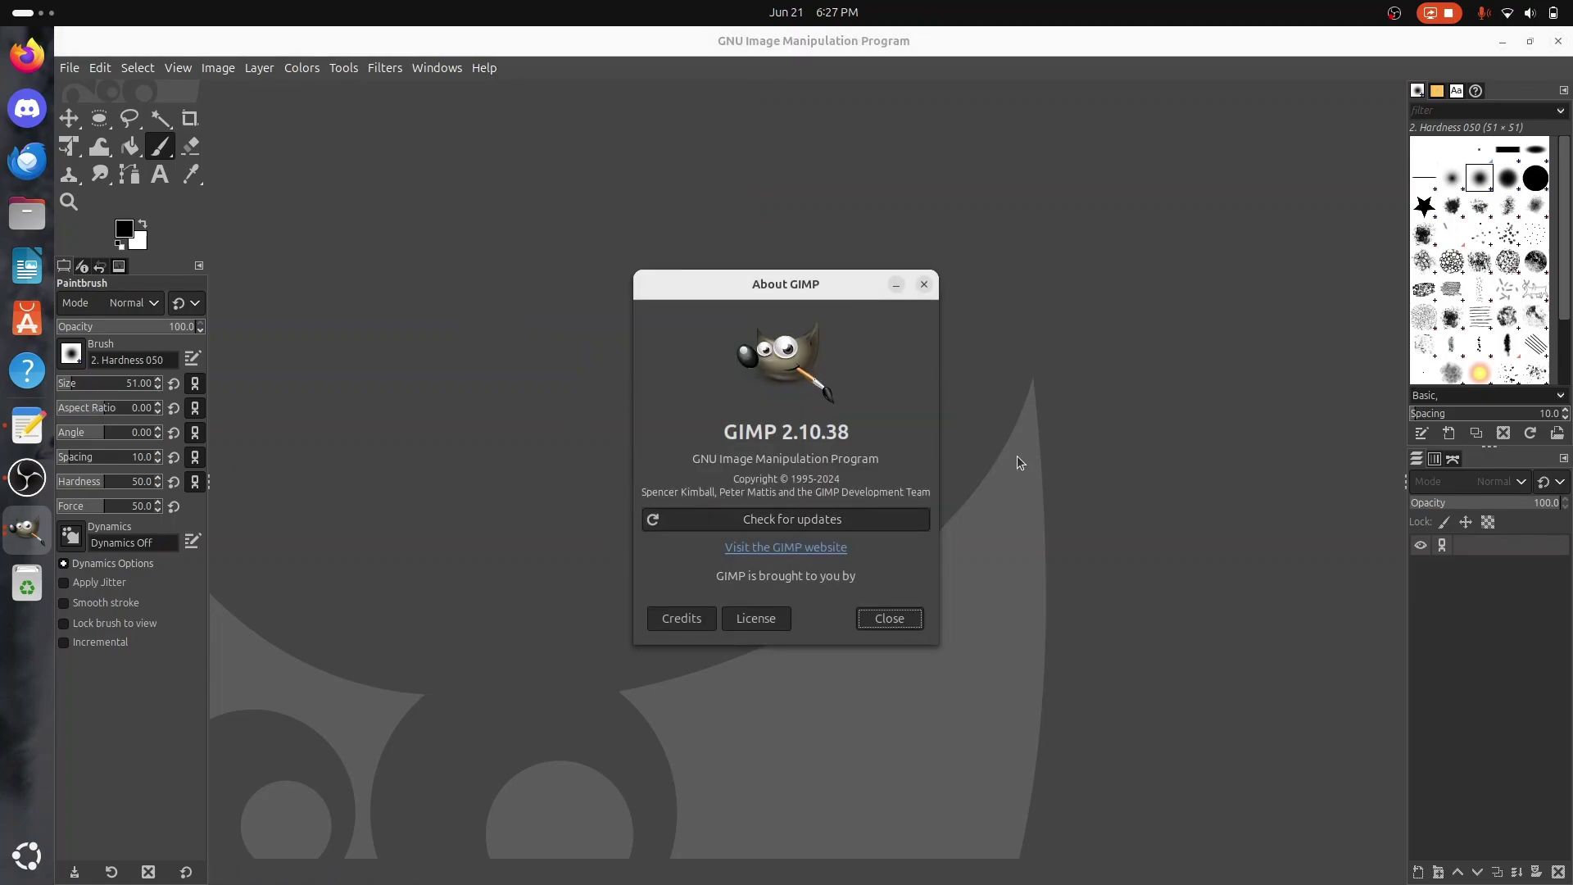
Step: Close About GIMP, try the ellipse and warp tools, and create a new 1920×1080 image
left_click(889, 620)
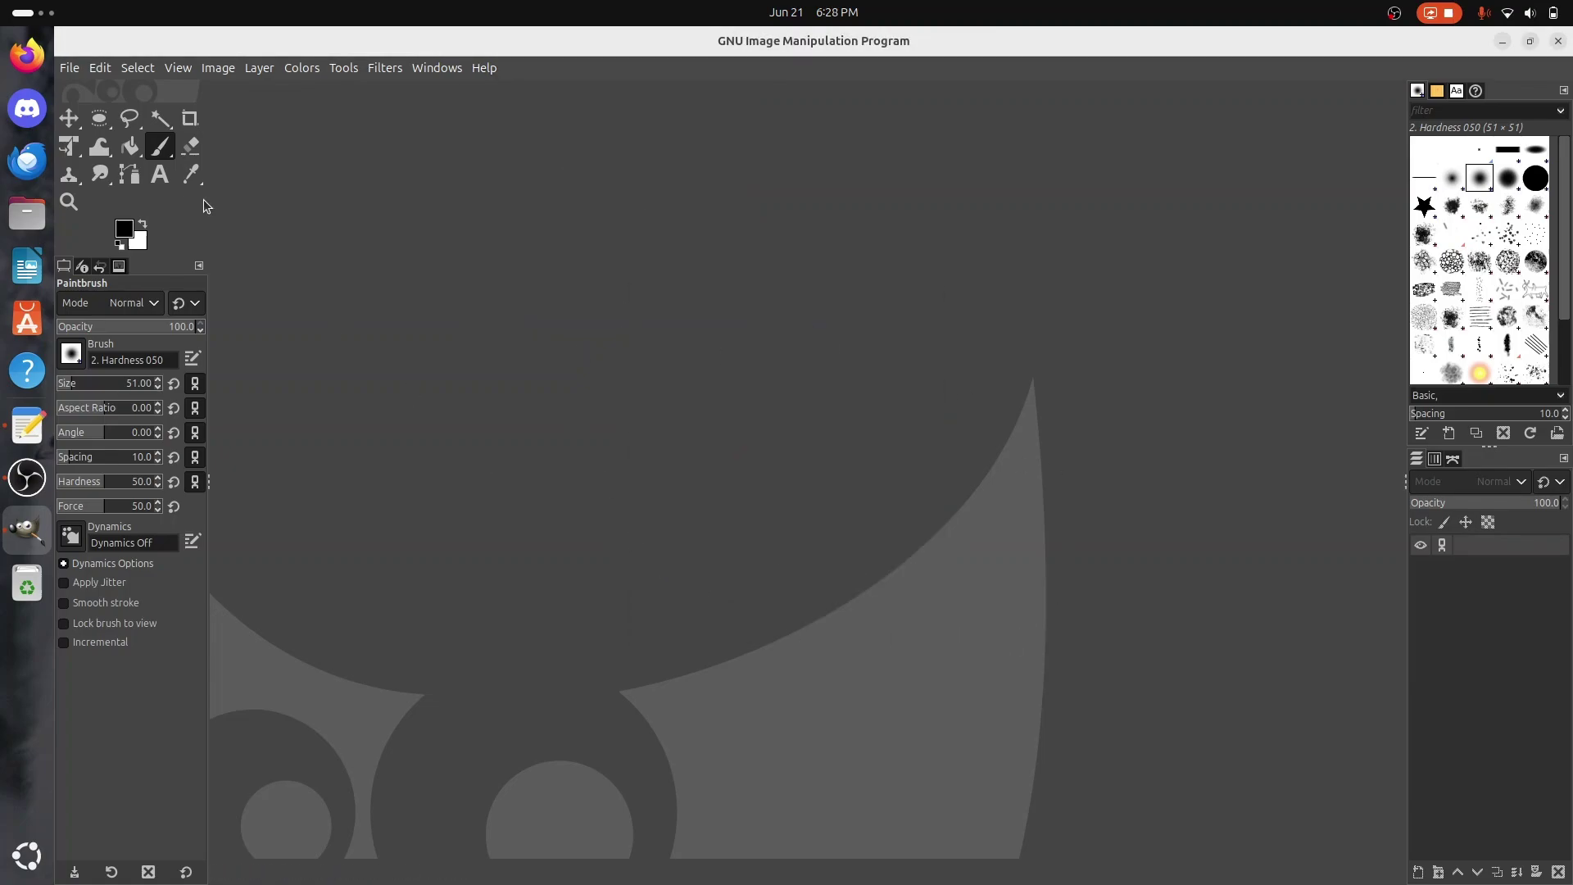
left_click(102, 119)
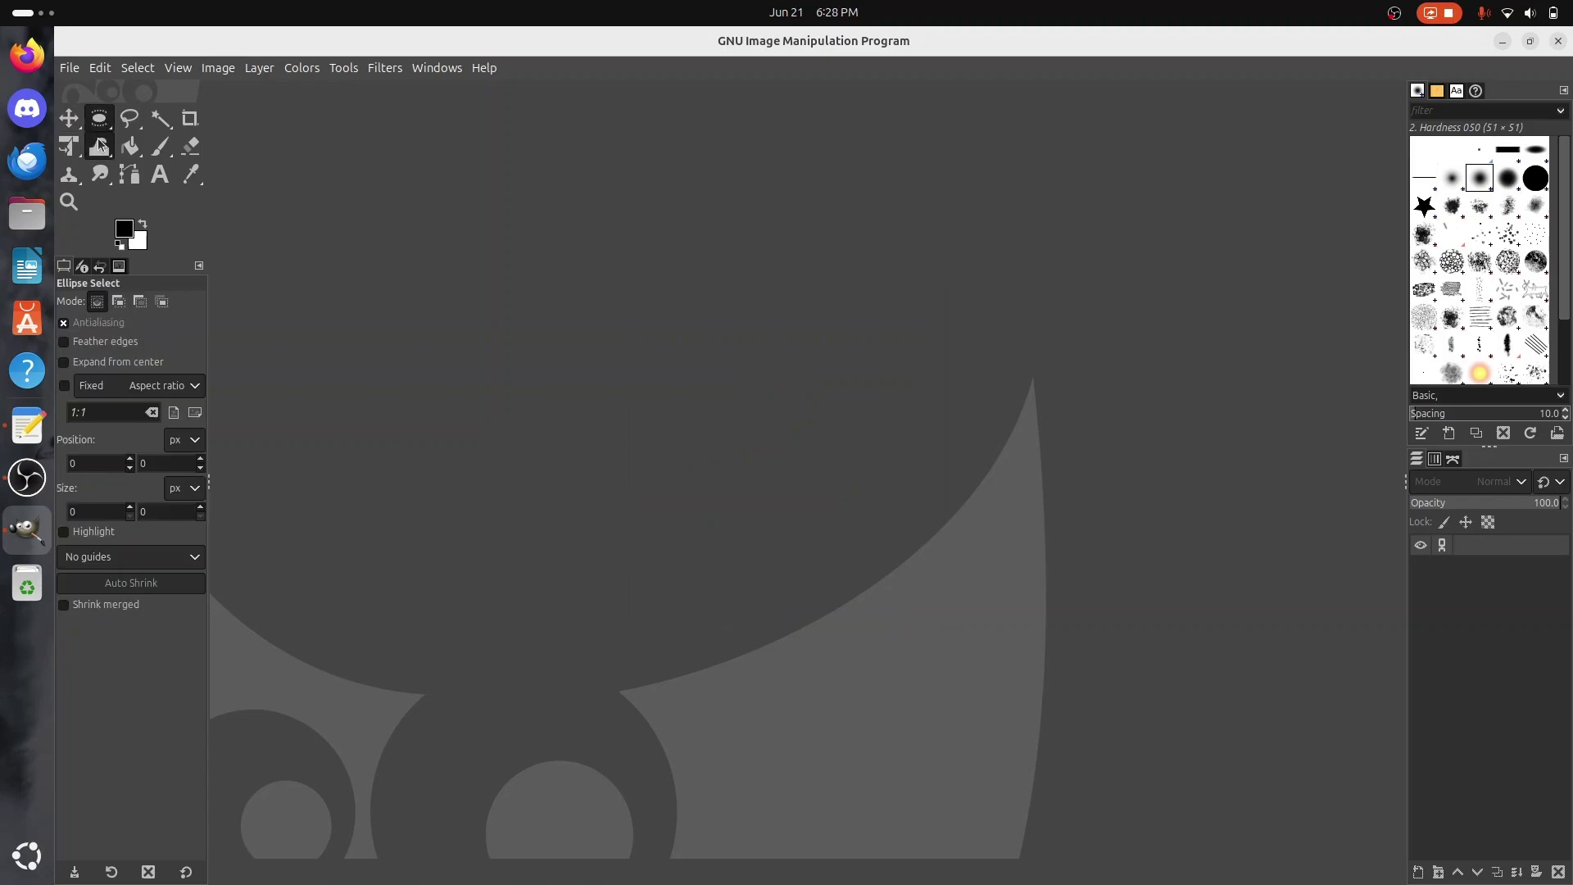
left_click(100, 146)
left_click(157, 145)
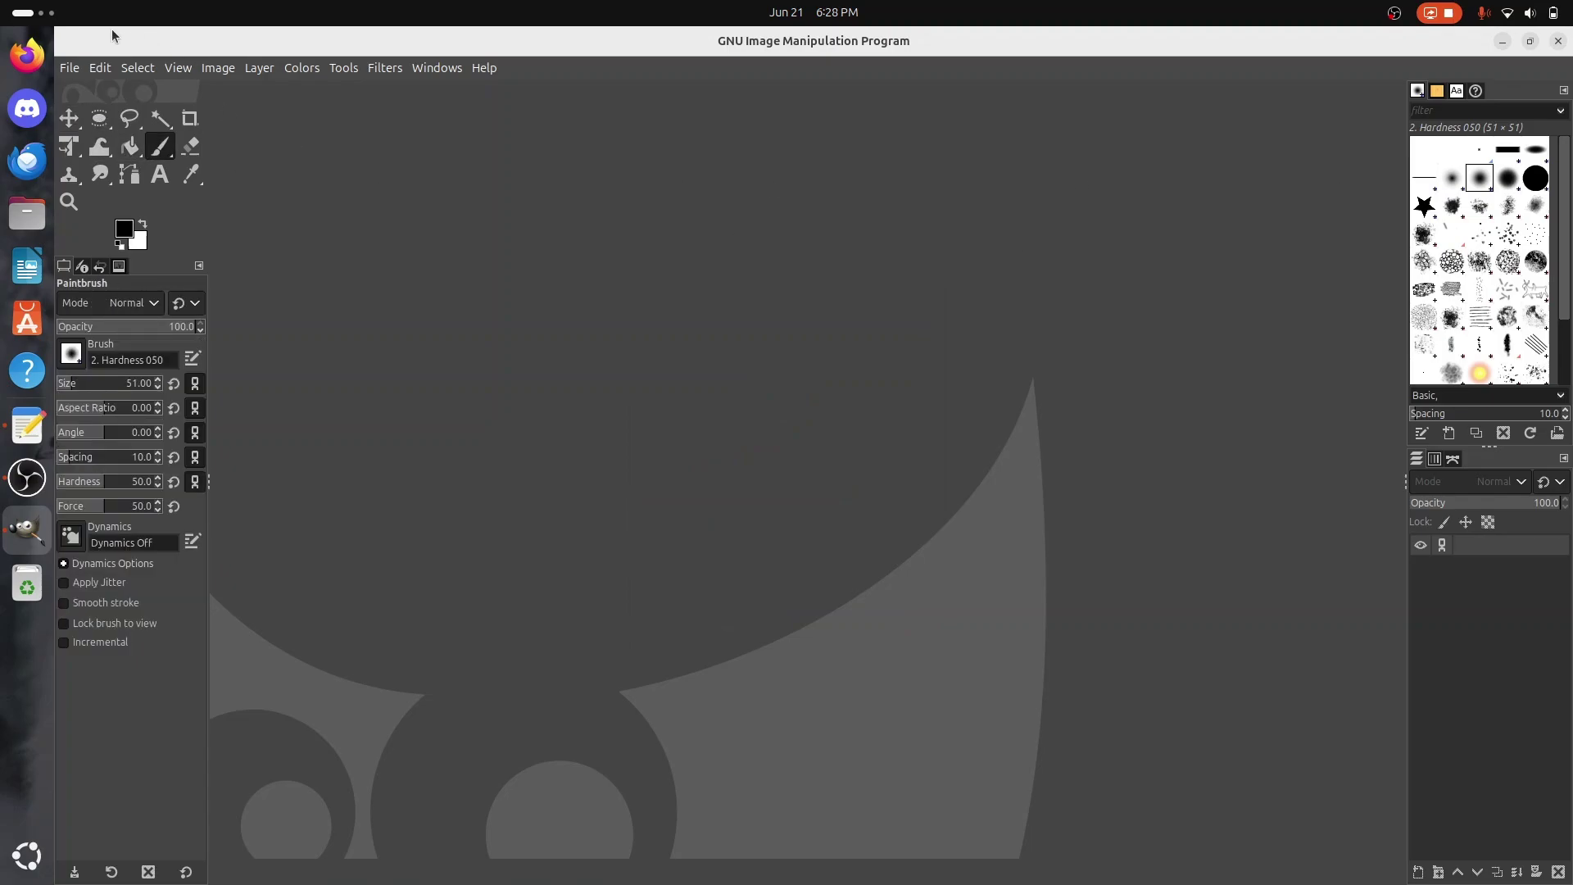
left_click(69, 67)
left_click(86, 96)
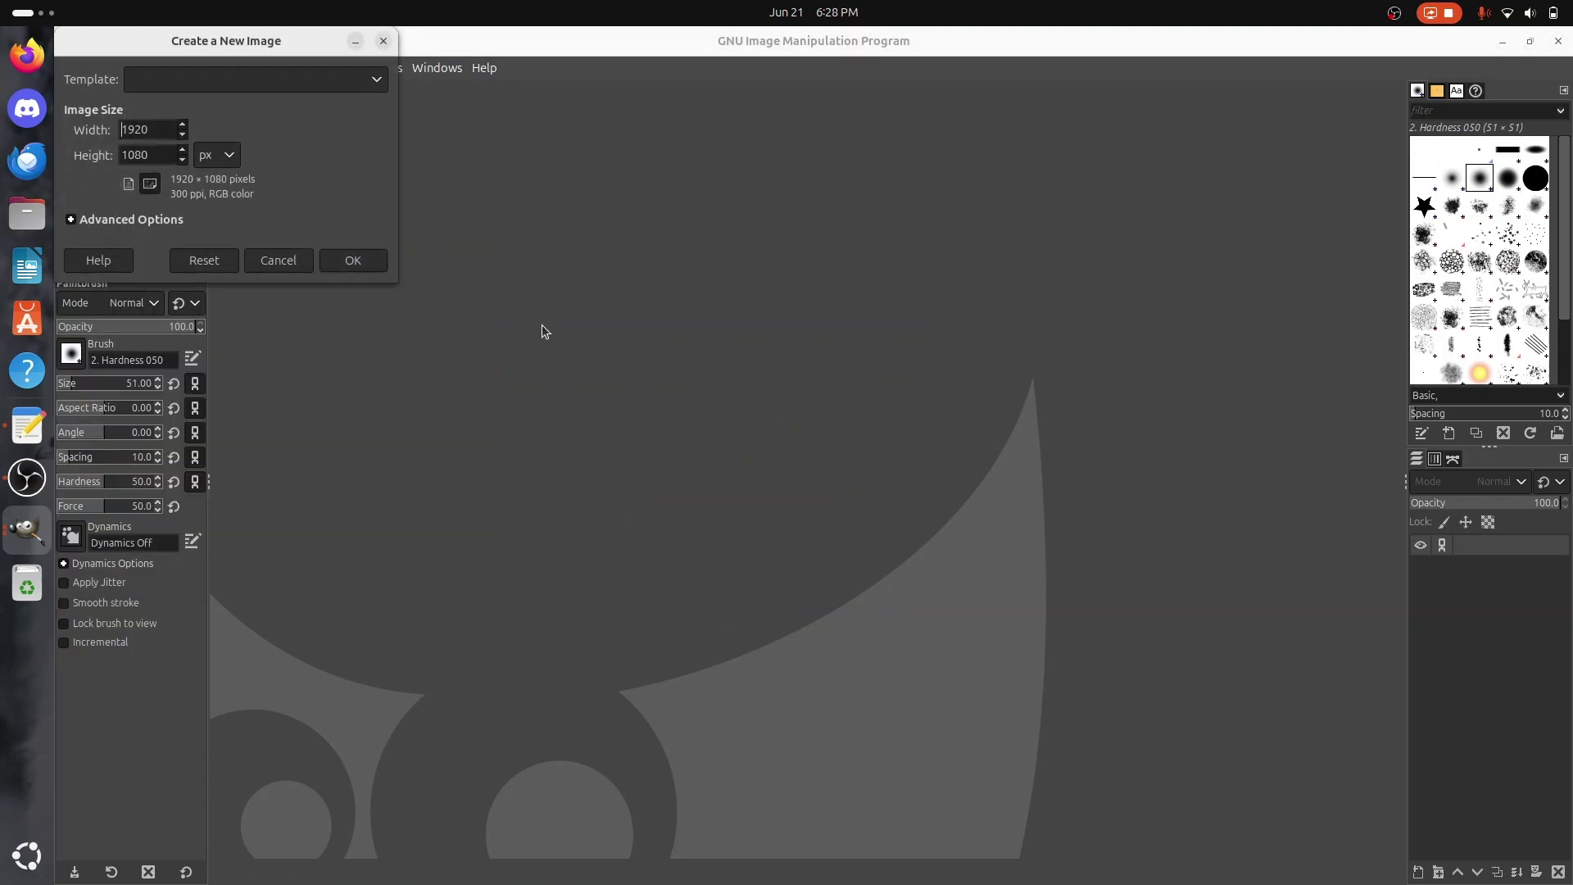
left_click(349, 254)
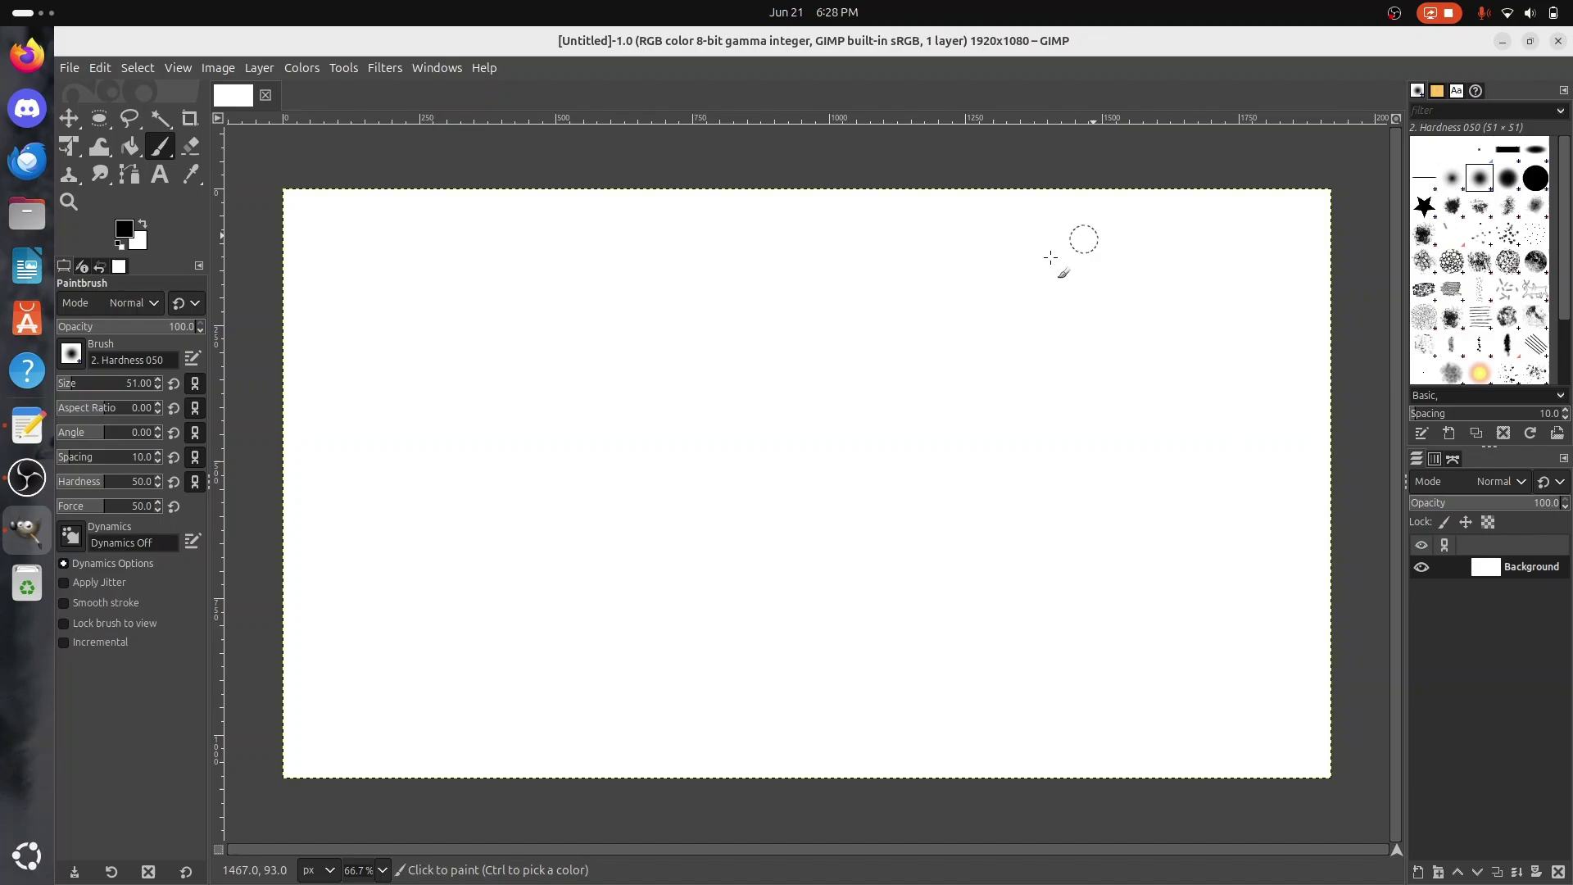
Step: Paint and undo a scribble, then write GIMP freehand with an outline around it
mouse_move(946, 303)
left_mouse_down()
mouse_move(843, 322)
mouse_move(793, 304)
mouse_move(746, 352)
mouse_move(889, 418)
mouse_move(1024, 413)
mouse_move(1092, 583)
mouse_move(823, 588)
mouse_move(803, 421)
mouse_move(1047, 506)
mouse_move(781, 478)
mouse_move(764, 534)
mouse_move(940, 534)
mouse_move(1128, 493)
left_mouse_up()
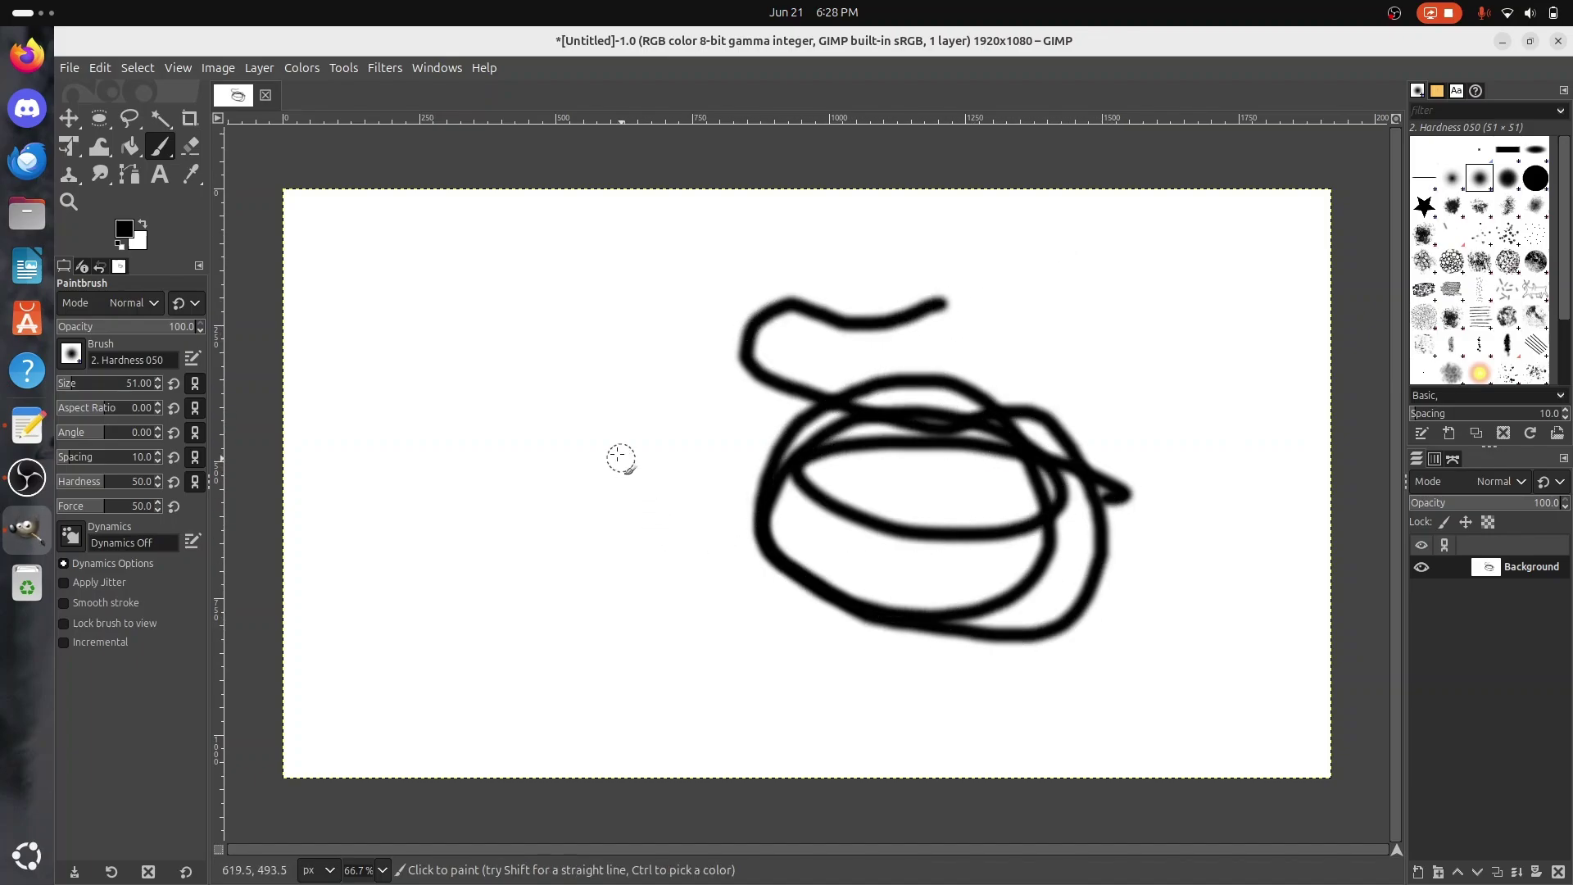
key("ctrl+z")
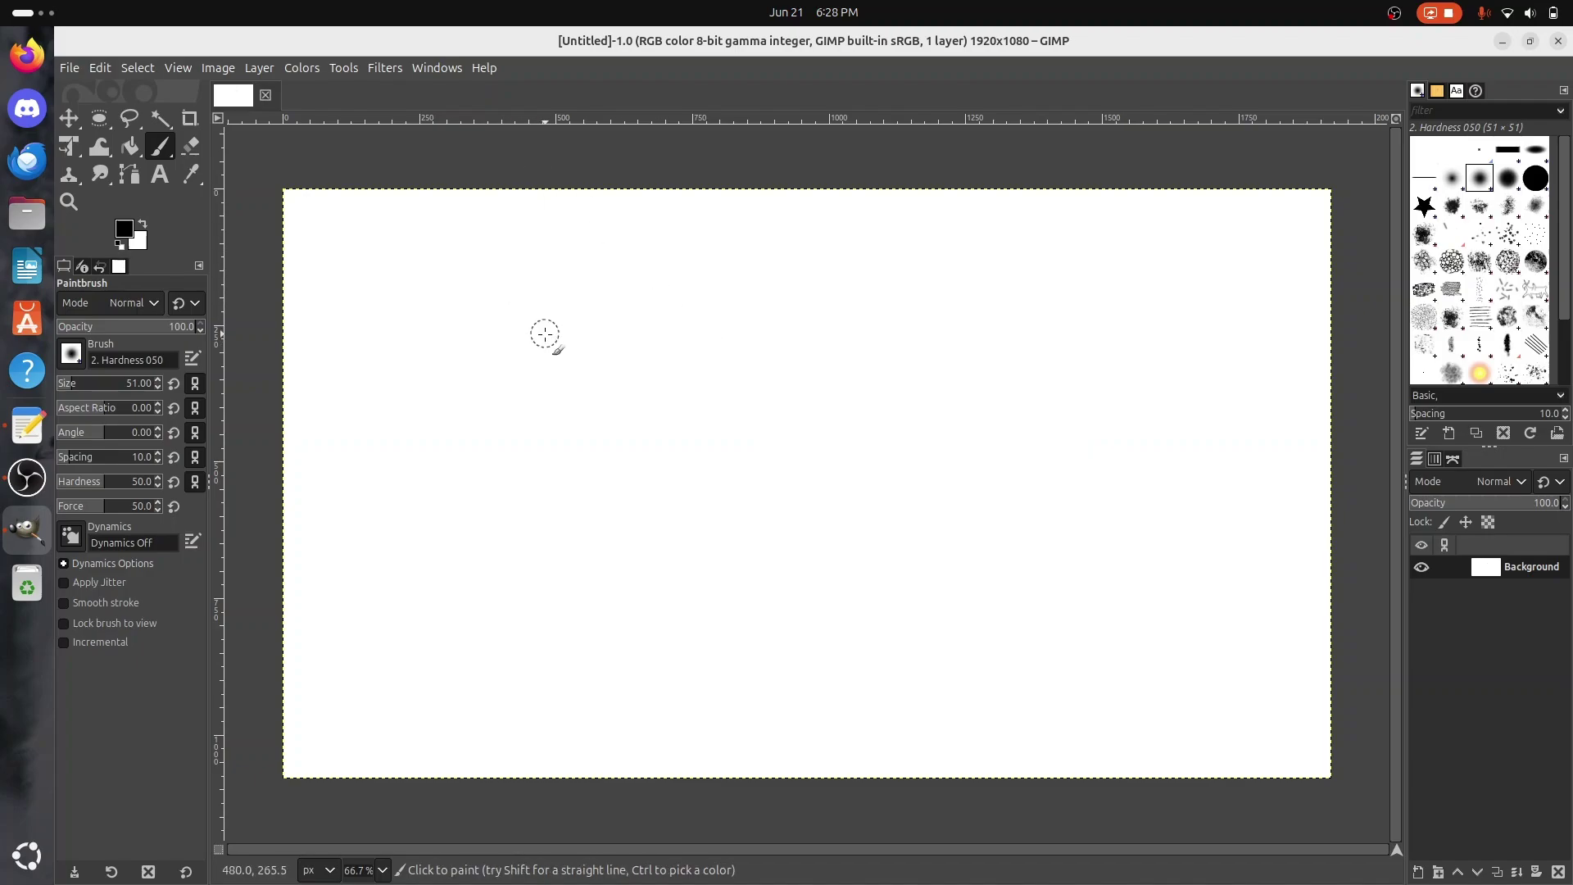
mouse_move(545, 334)
left_mouse_down()
mouse_move(480, 355)
mouse_move(483, 442)
mouse_move(510, 467)
mouse_move(551, 460)
mouse_move(545, 412)
mouse_move(583, 408)
mouse_move(588, 482)
left_mouse_up()
mouse_move(638, 328)
left_mouse_down()
mouse_move(642, 471)
mouse_move(715, 334)
mouse_move(748, 393)
mouse_move(796, 414)
mouse_move(808, 465)
mouse_move(845, 332)
mouse_move(920, 396)
mouse_move(855, 427)
left_mouse_up()
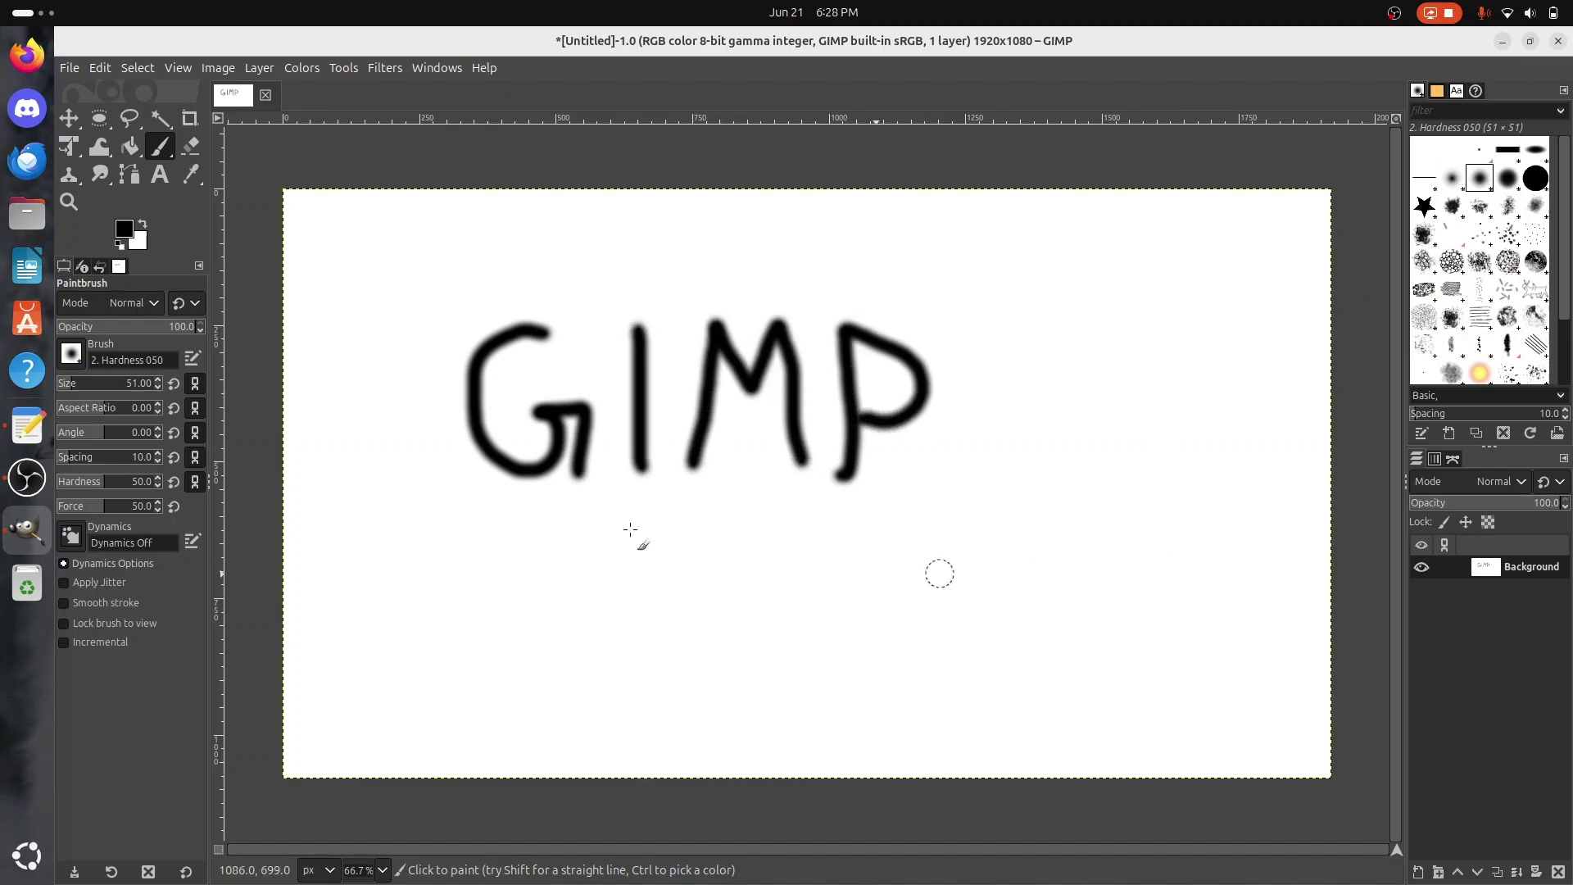
mouse_move(469, 544)
left_mouse_down()
mouse_move(374, 386)
mouse_move(531, 233)
mouse_move(913, 242)
mouse_move(1037, 316)
mouse_move(1031, 445)
mouse_move(702, 562)
mouse_move(541, 538)
mouse_move(422, 461)
left_mouse_up()
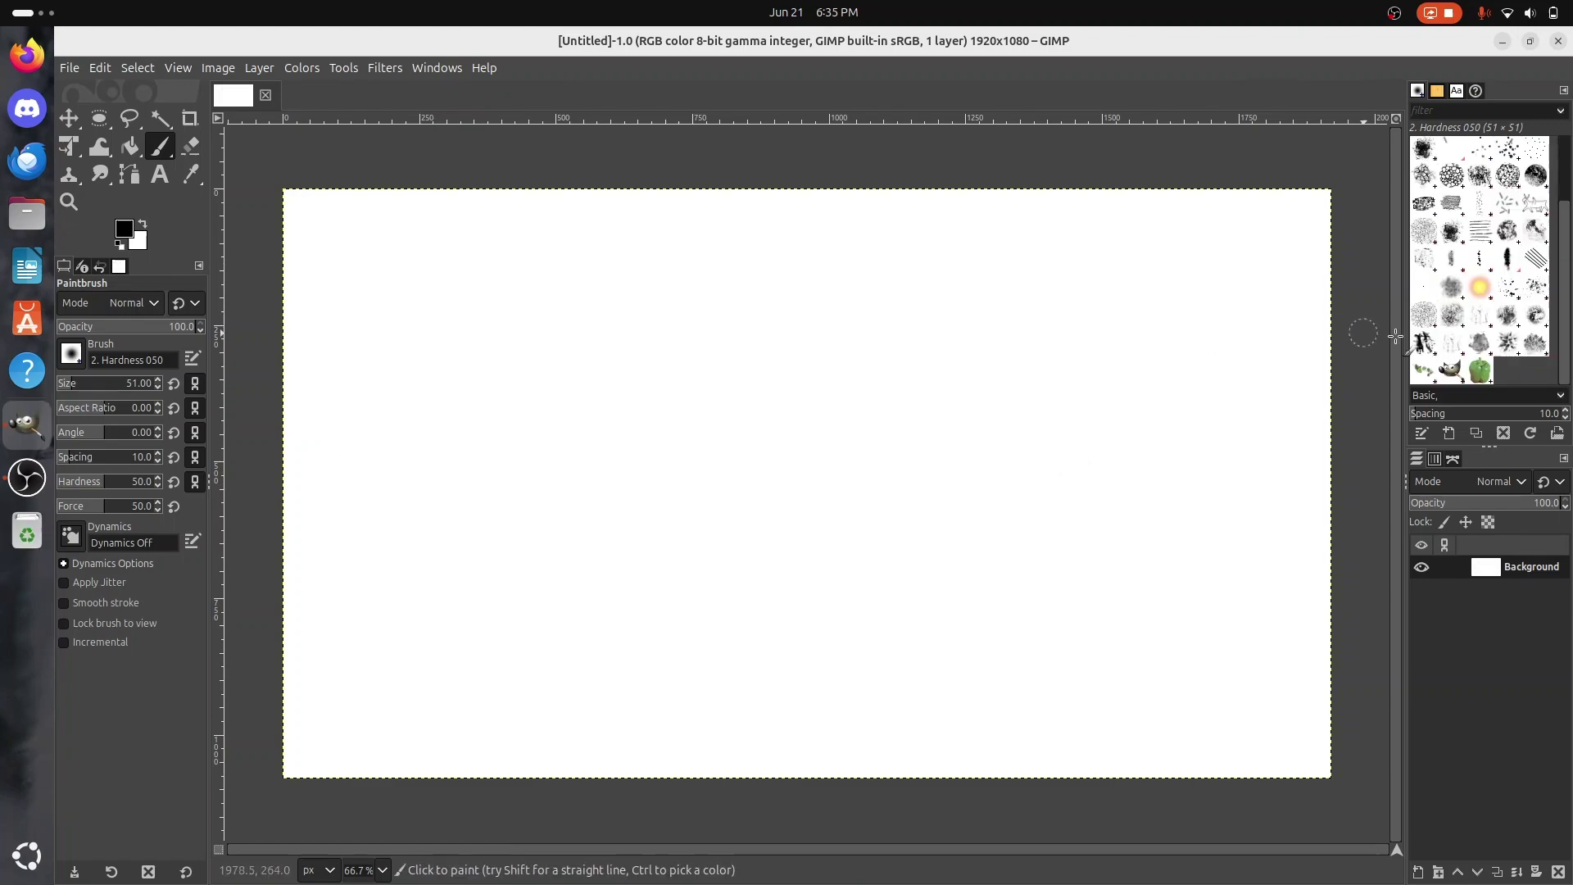
Step: Stamp a row of green peppers with the Pepper brush
left_click(1480, 371)
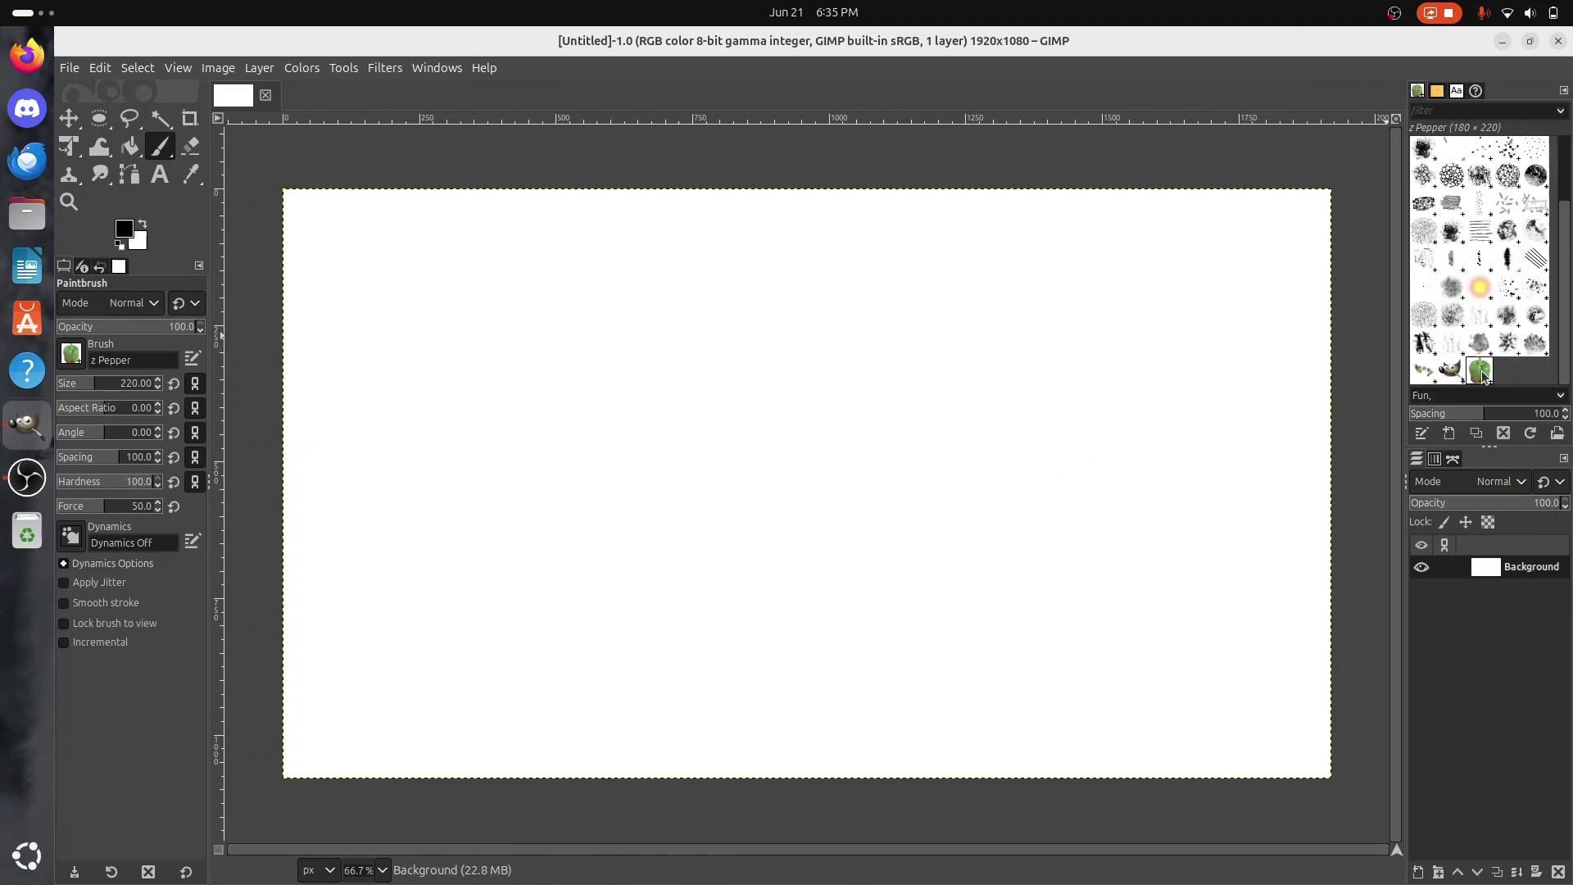
left_click(599, 300)
mouse_move(651, 302)
left_mouse_down()
mouse_move(923, 319)
mouse_move(1072, 421)
mouse_move(745, 562)
left_mouse_up()
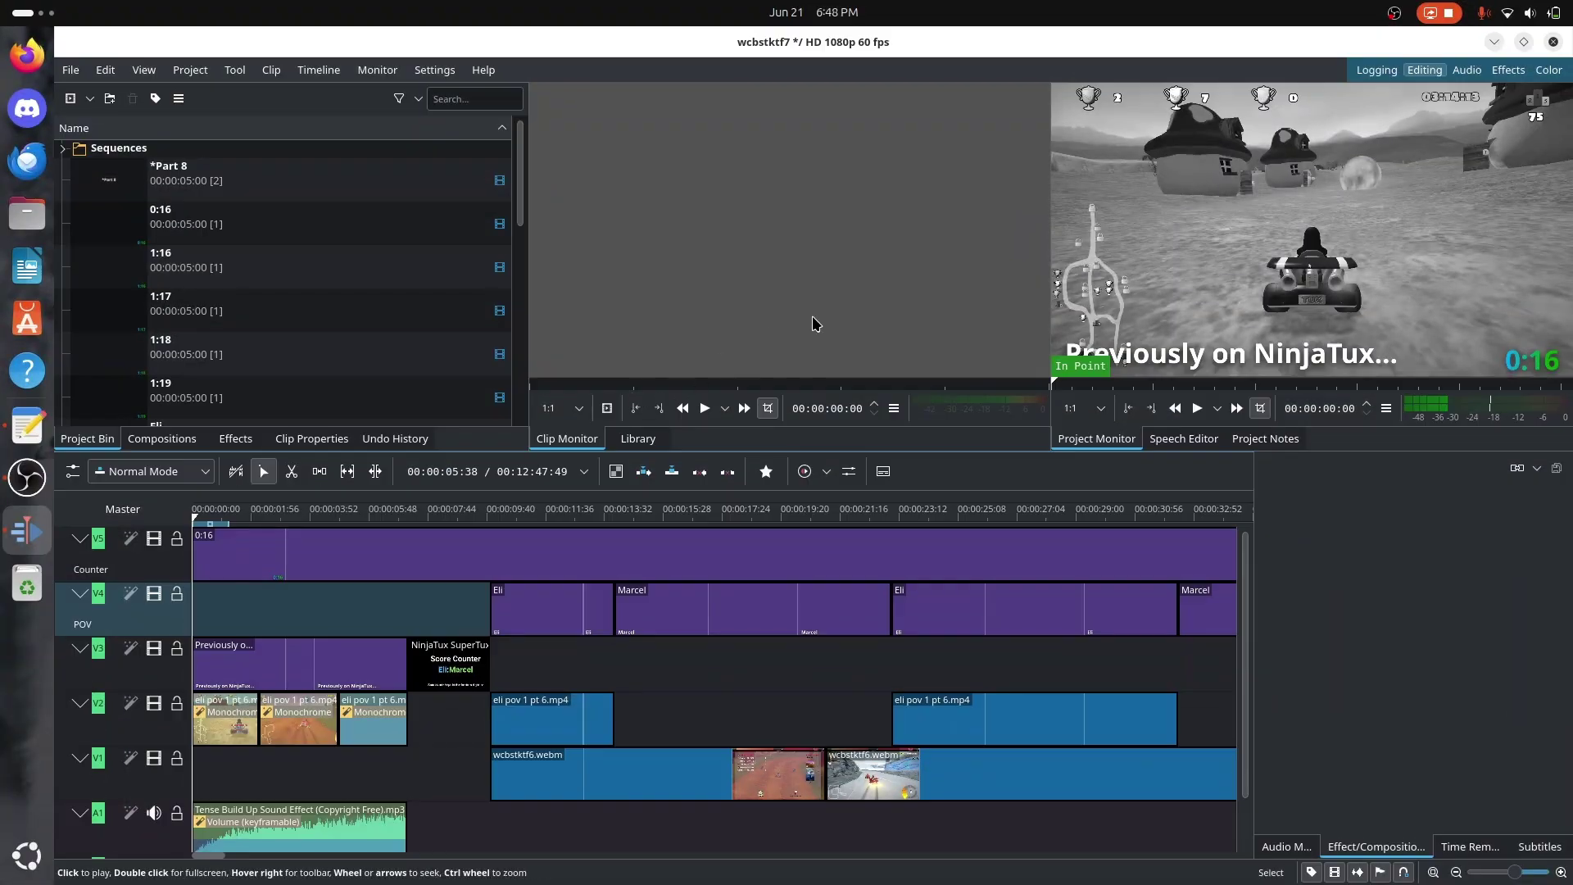
left_click(484, 70)
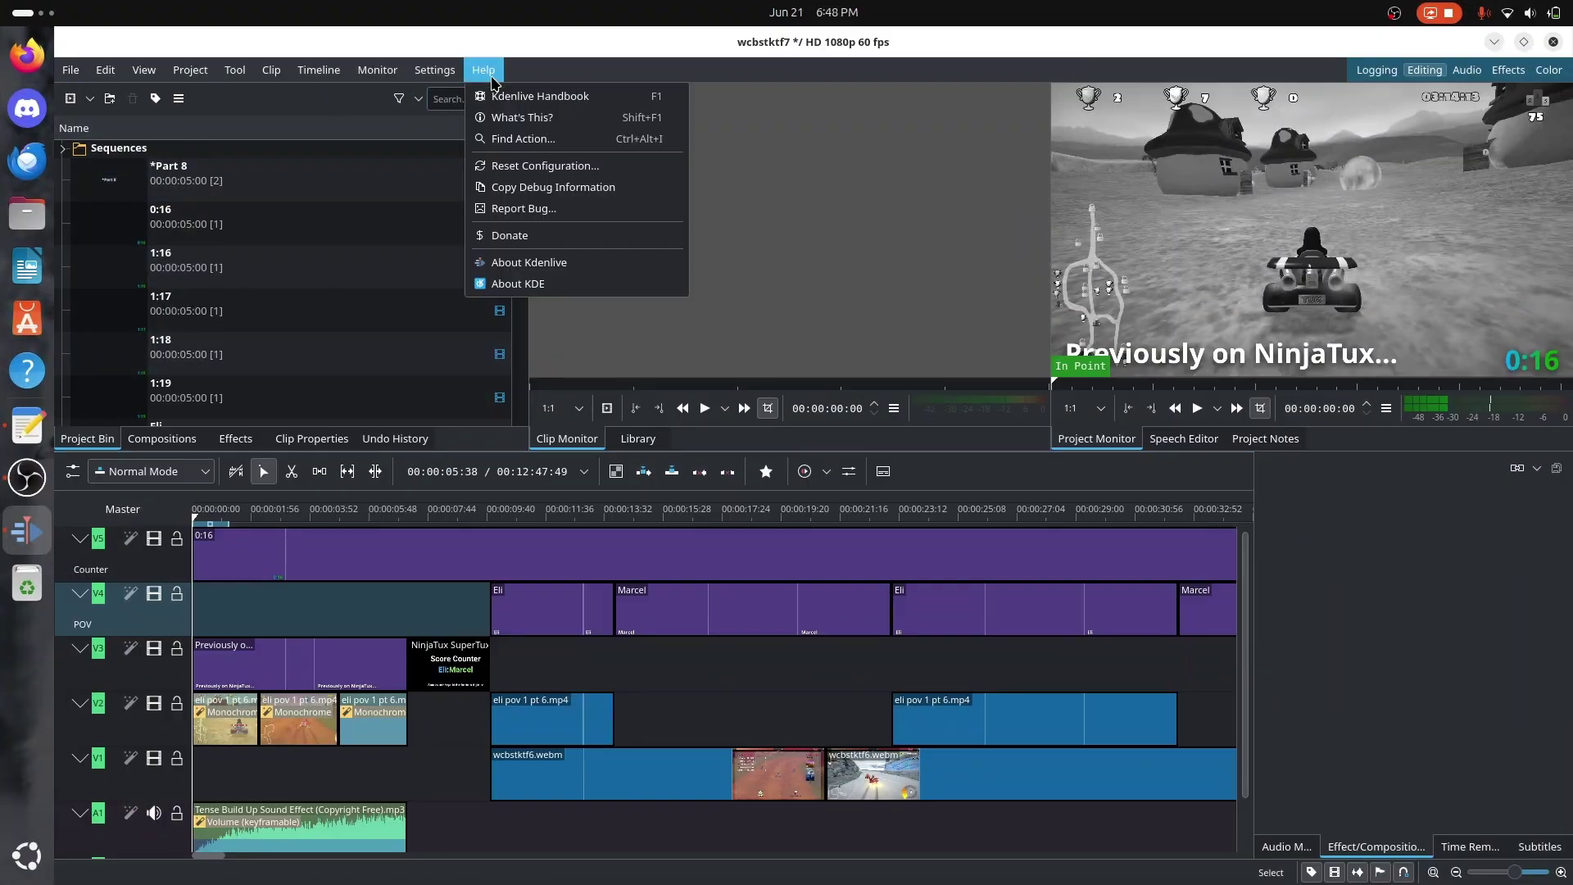
left_click(528, 264)
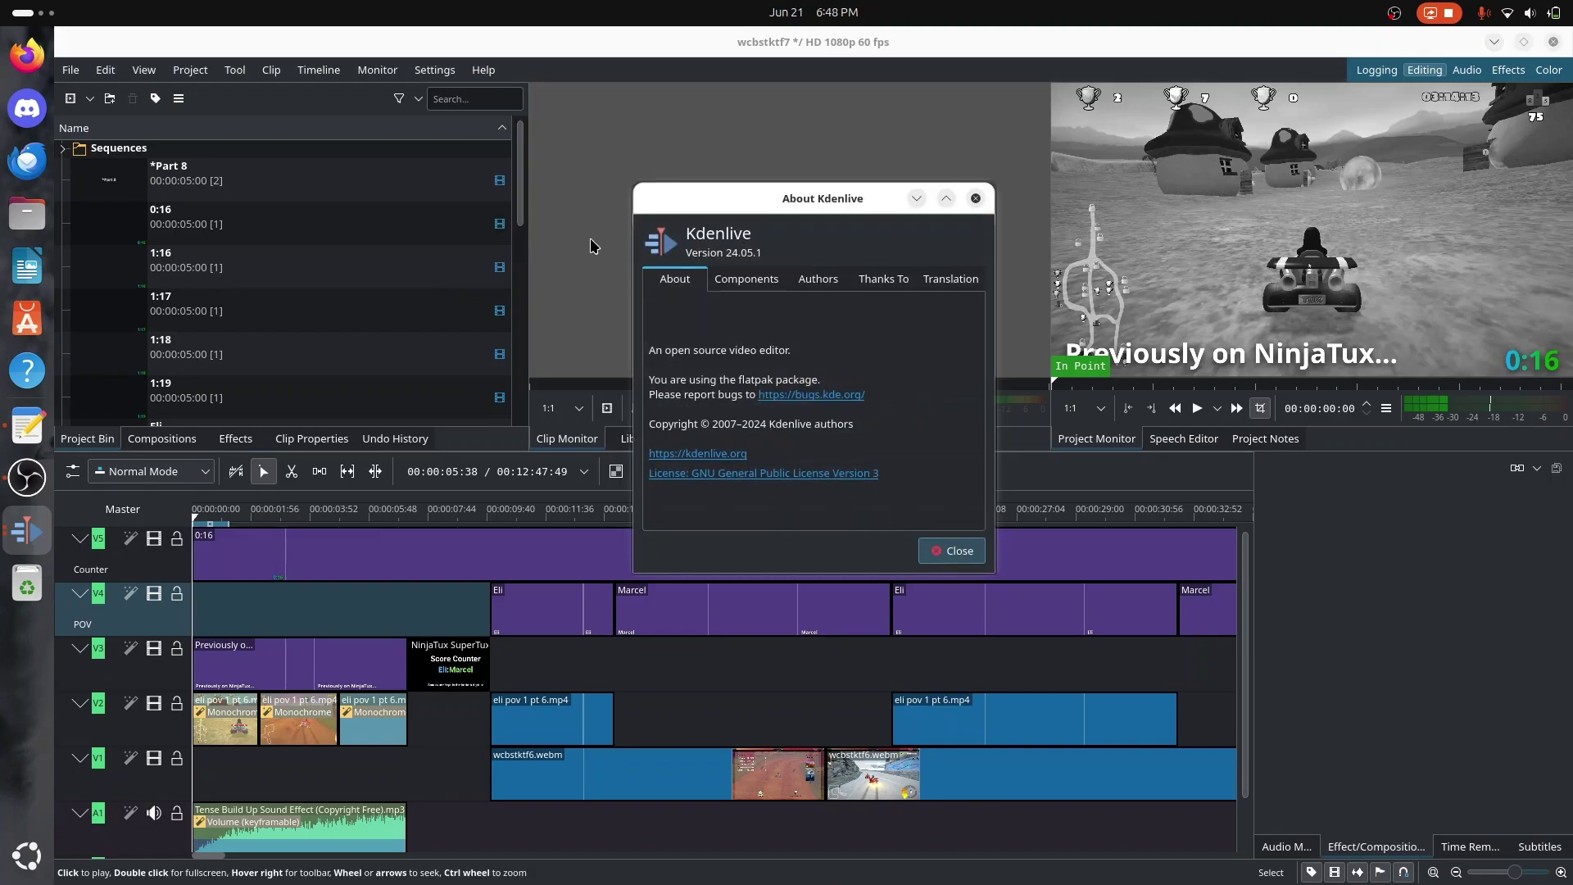
left_click(719, 278)
left_click(818, 279)
left_click(861, 280)
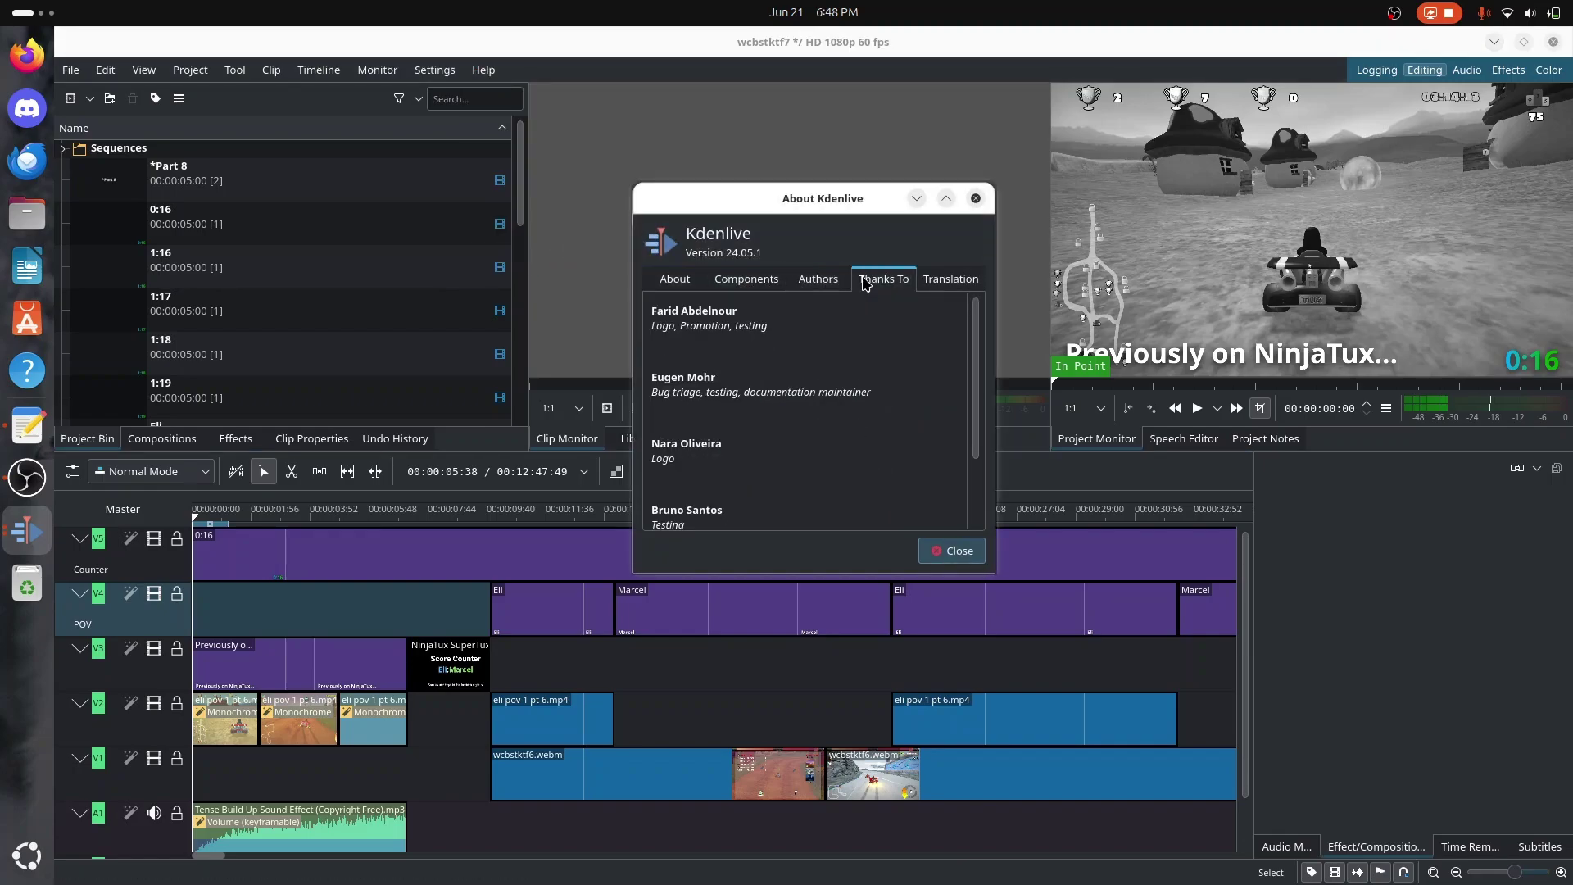
left_click(921, 279)
left_click(684, 283)
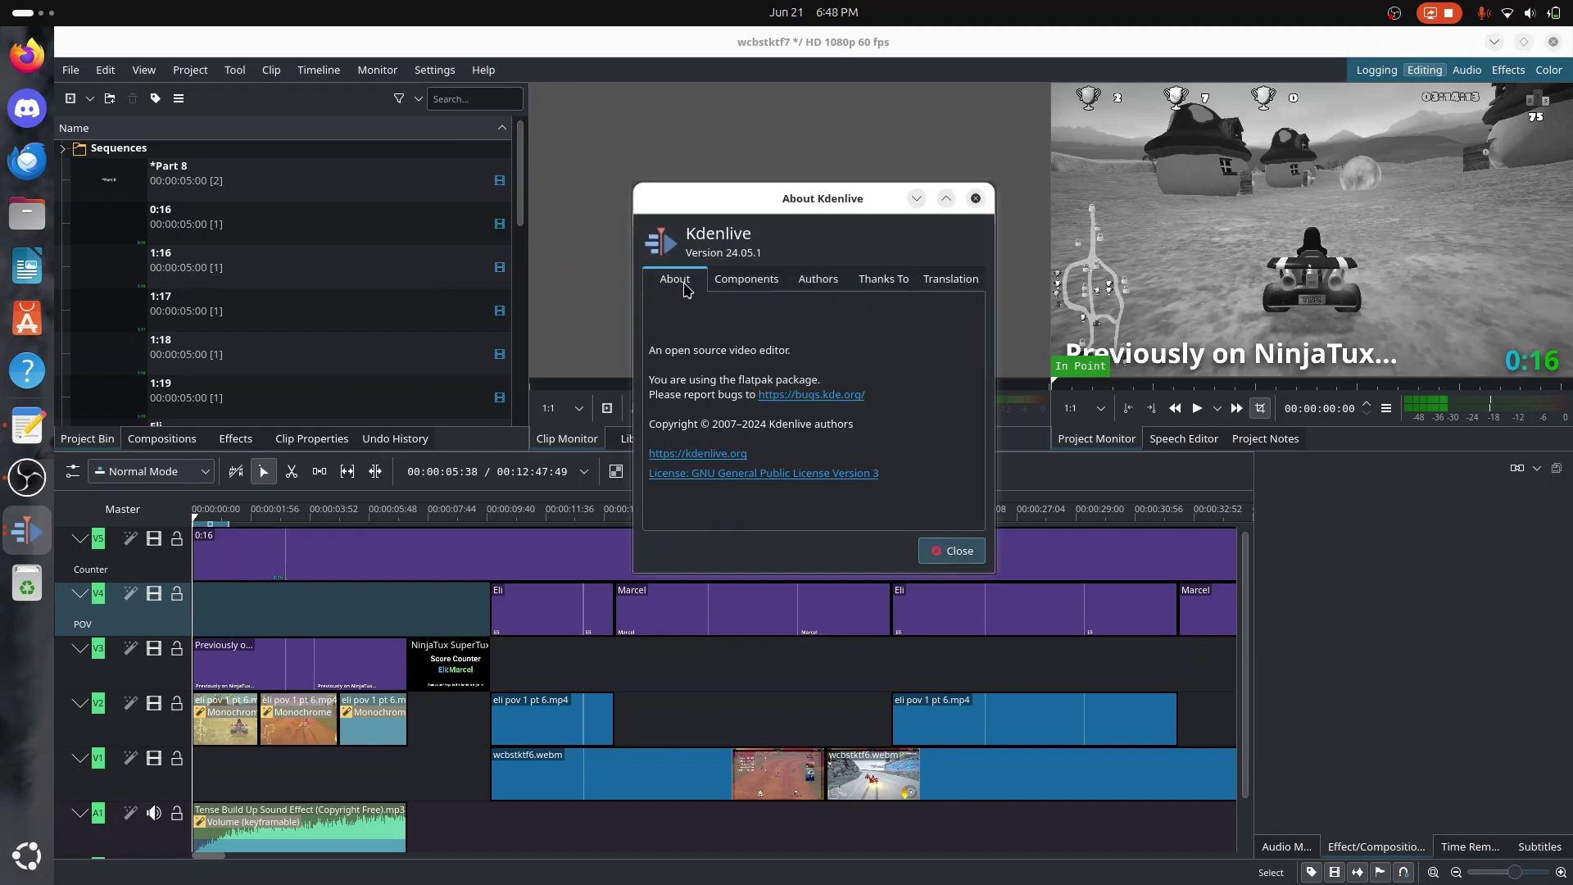
left_click(956, 550)
left_click(484, 70)
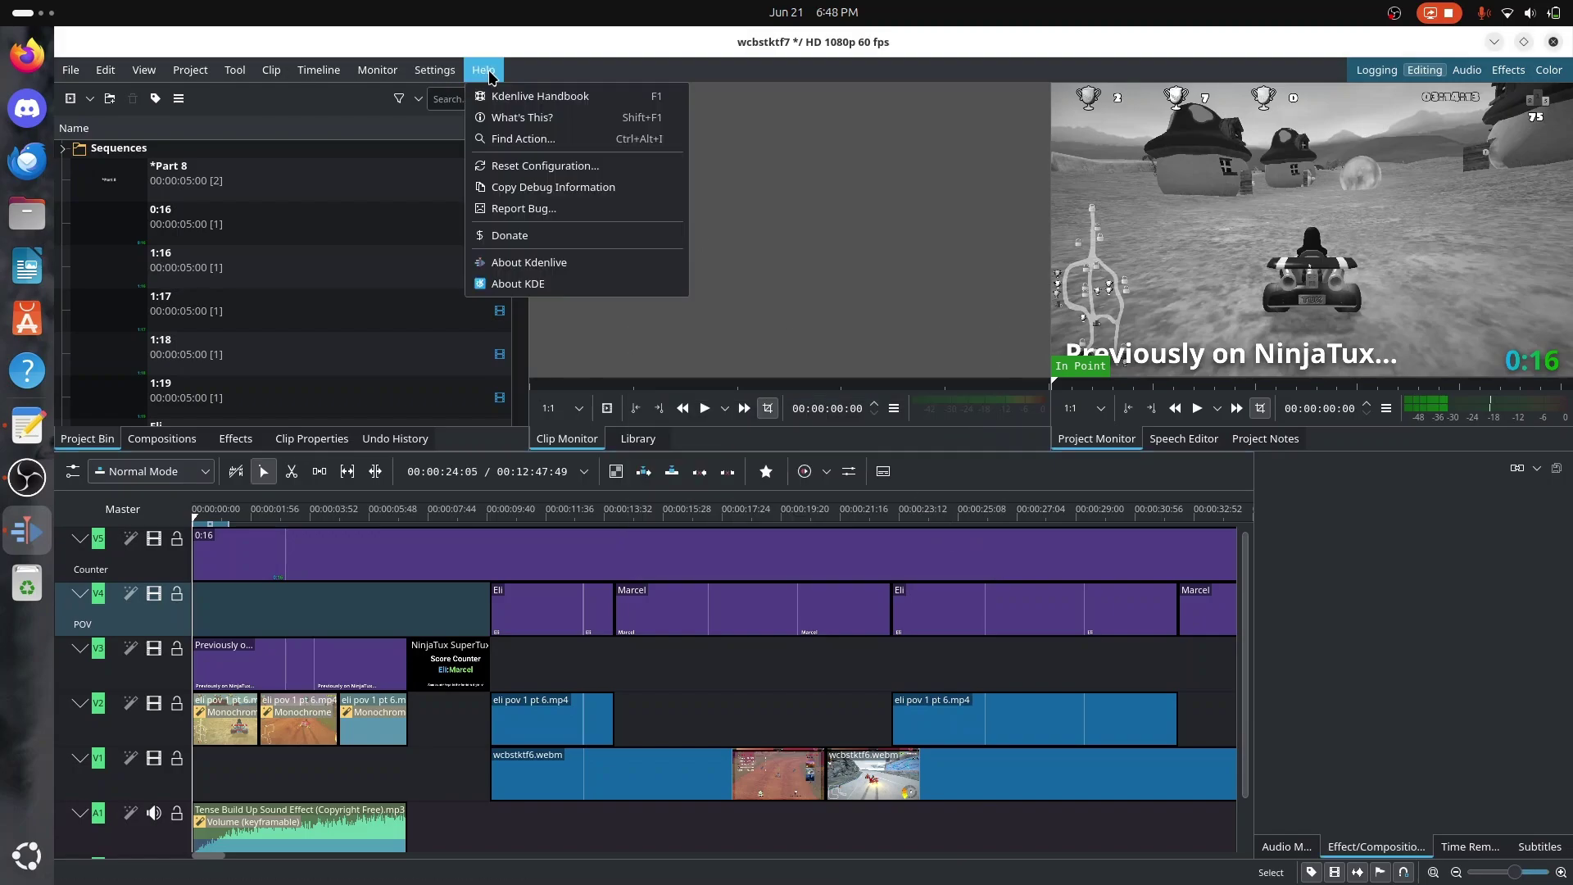
left_click(595, 285)
left_click(810, 287)
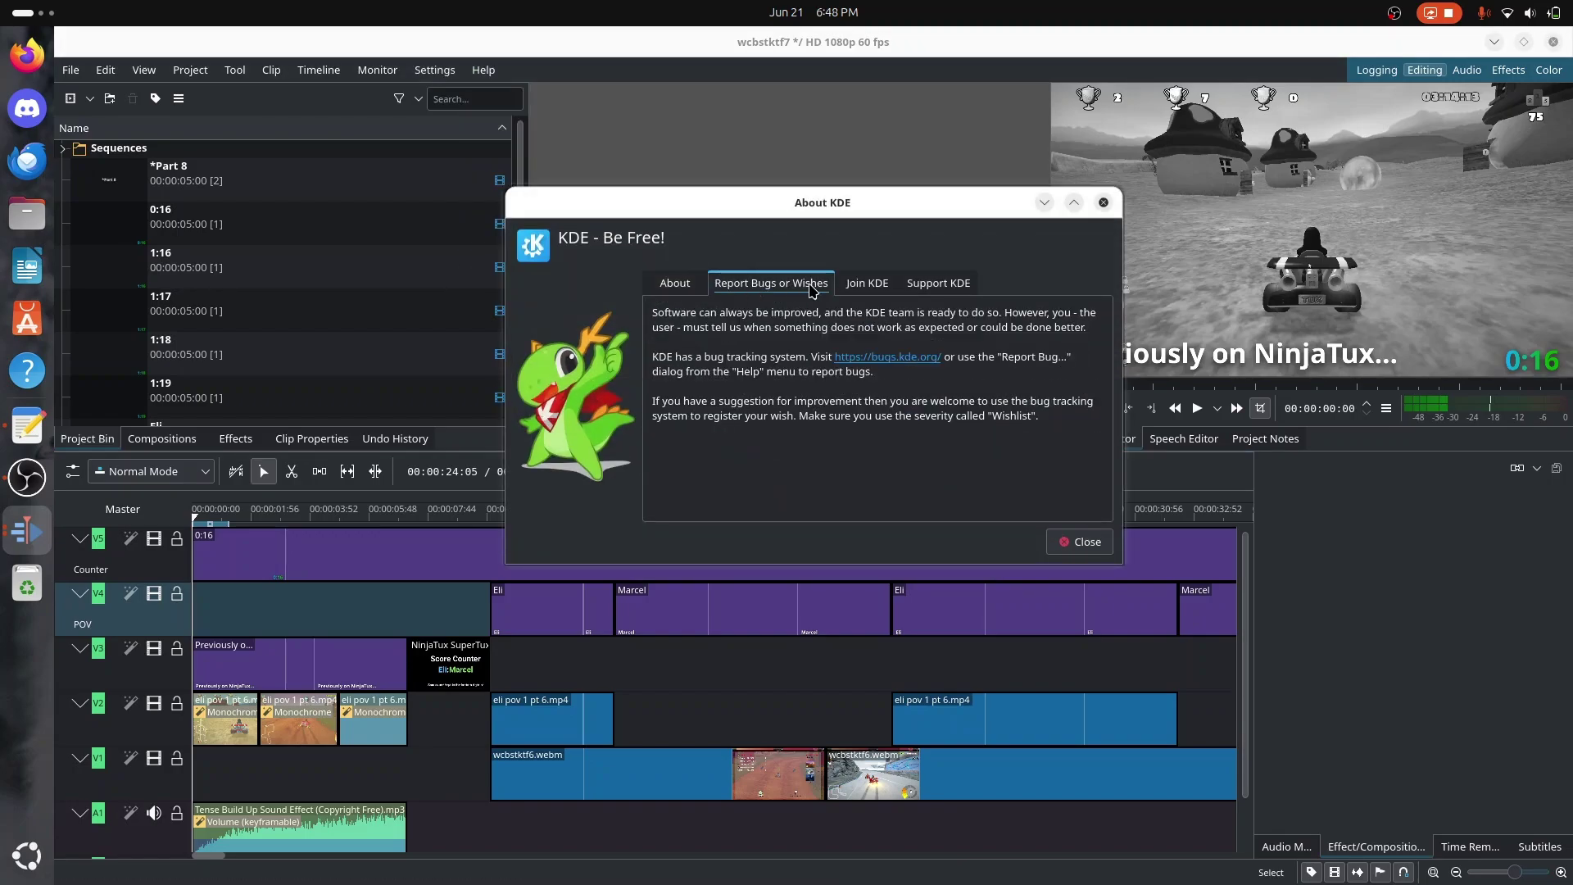
left_click(867, 283)
left_click(938, 284)
left_click(689, 285)
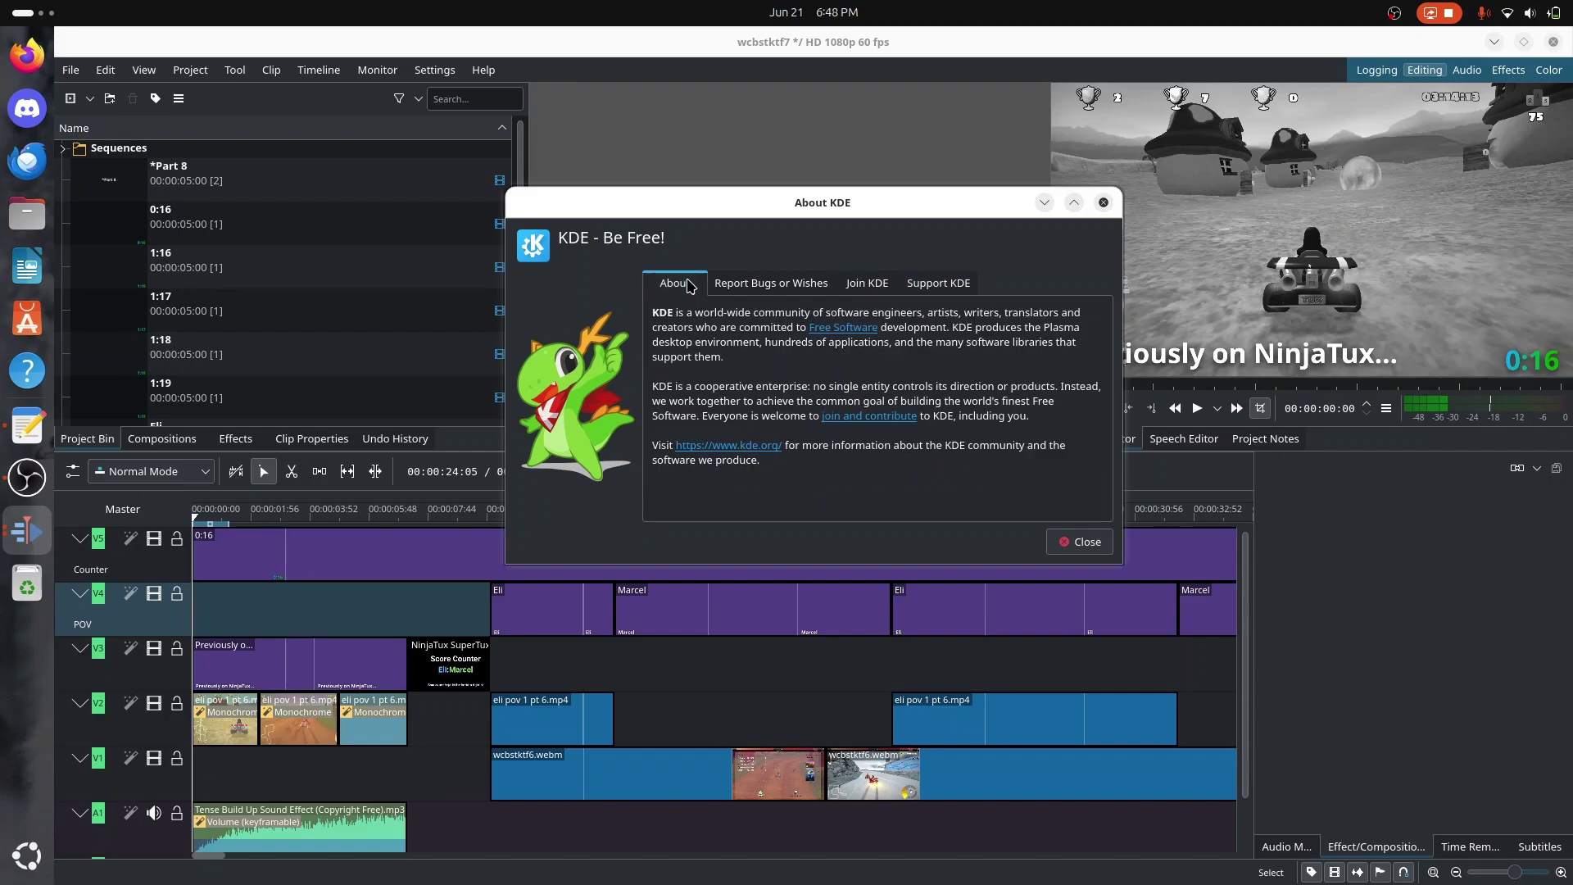
left_click(1057, 539)
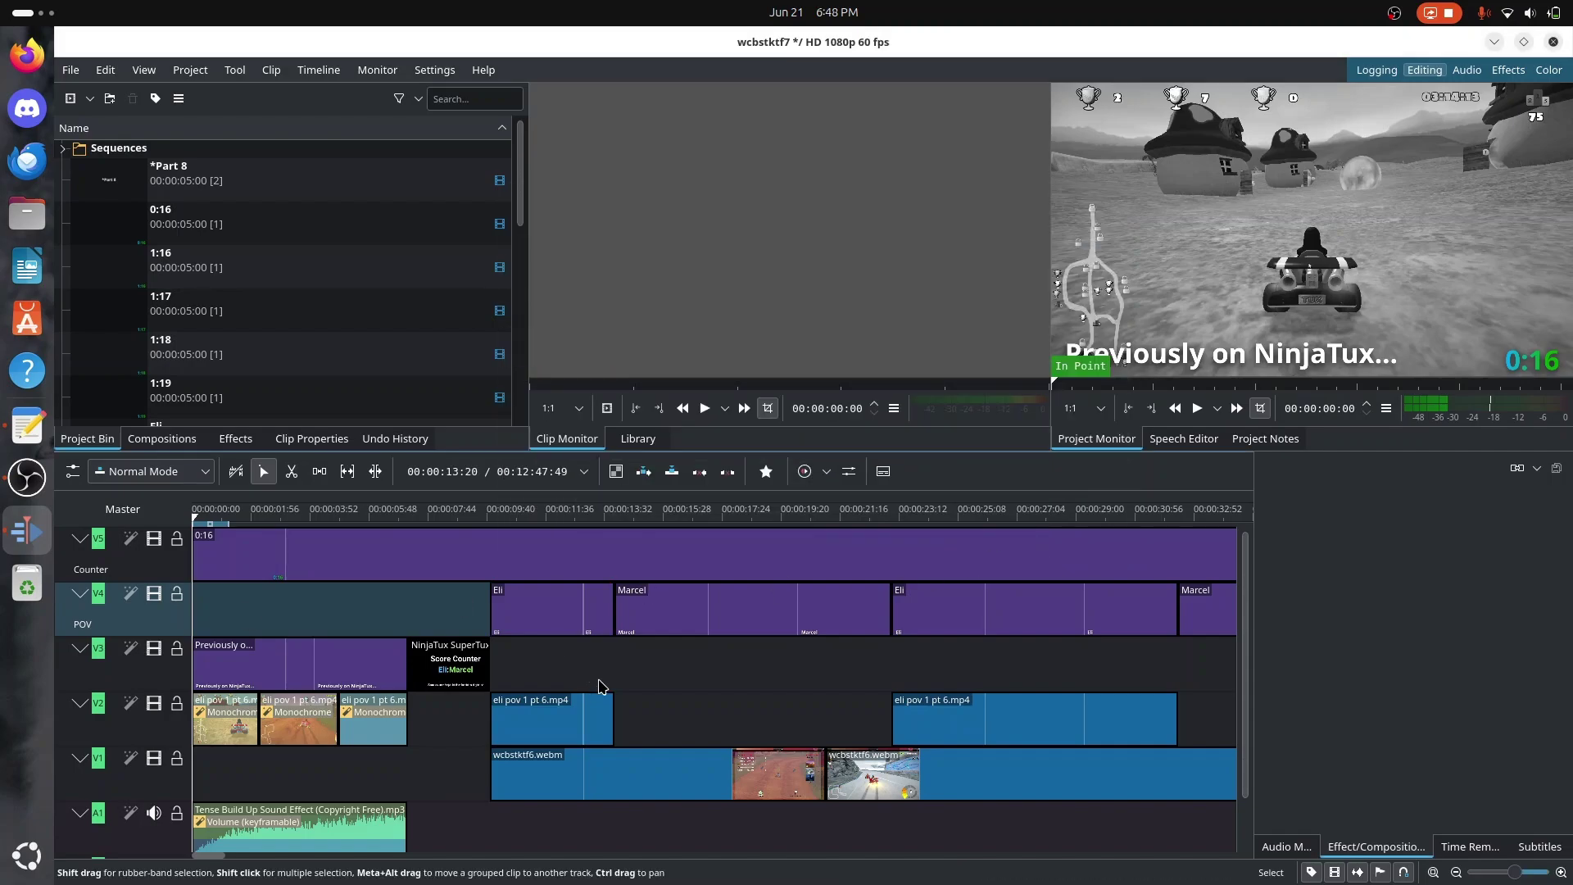
scroll(599, 655, "down", 5)
scroll(600, 655, "up", 5)
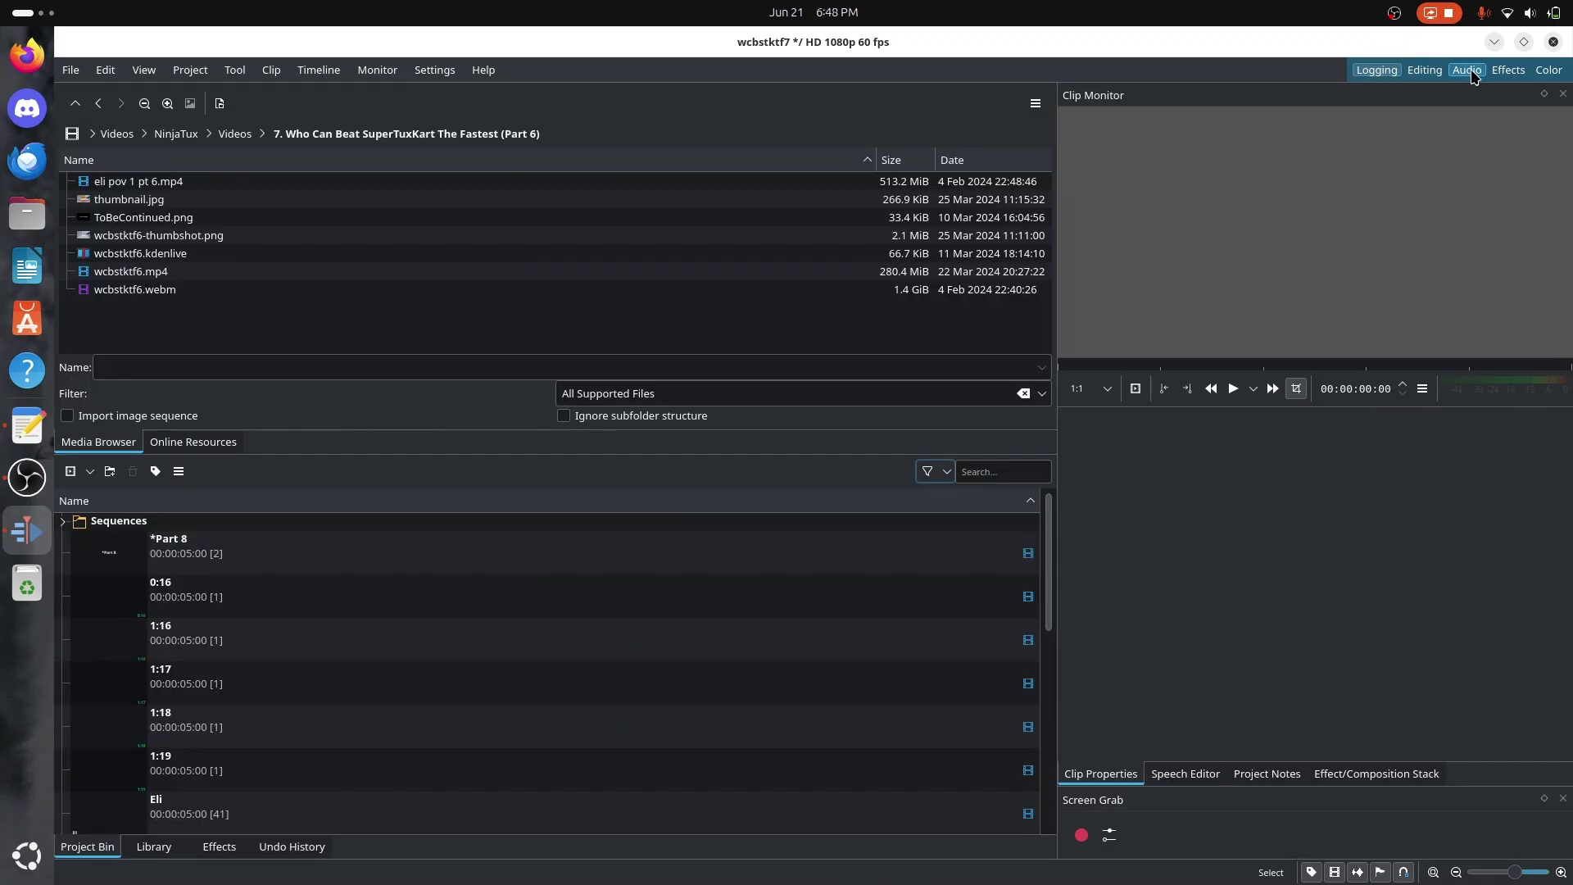
Step: Switch through Kdenlive's Audio, Effects and Editing workspaces, then show the Compositions list
left_click(1516, 71)
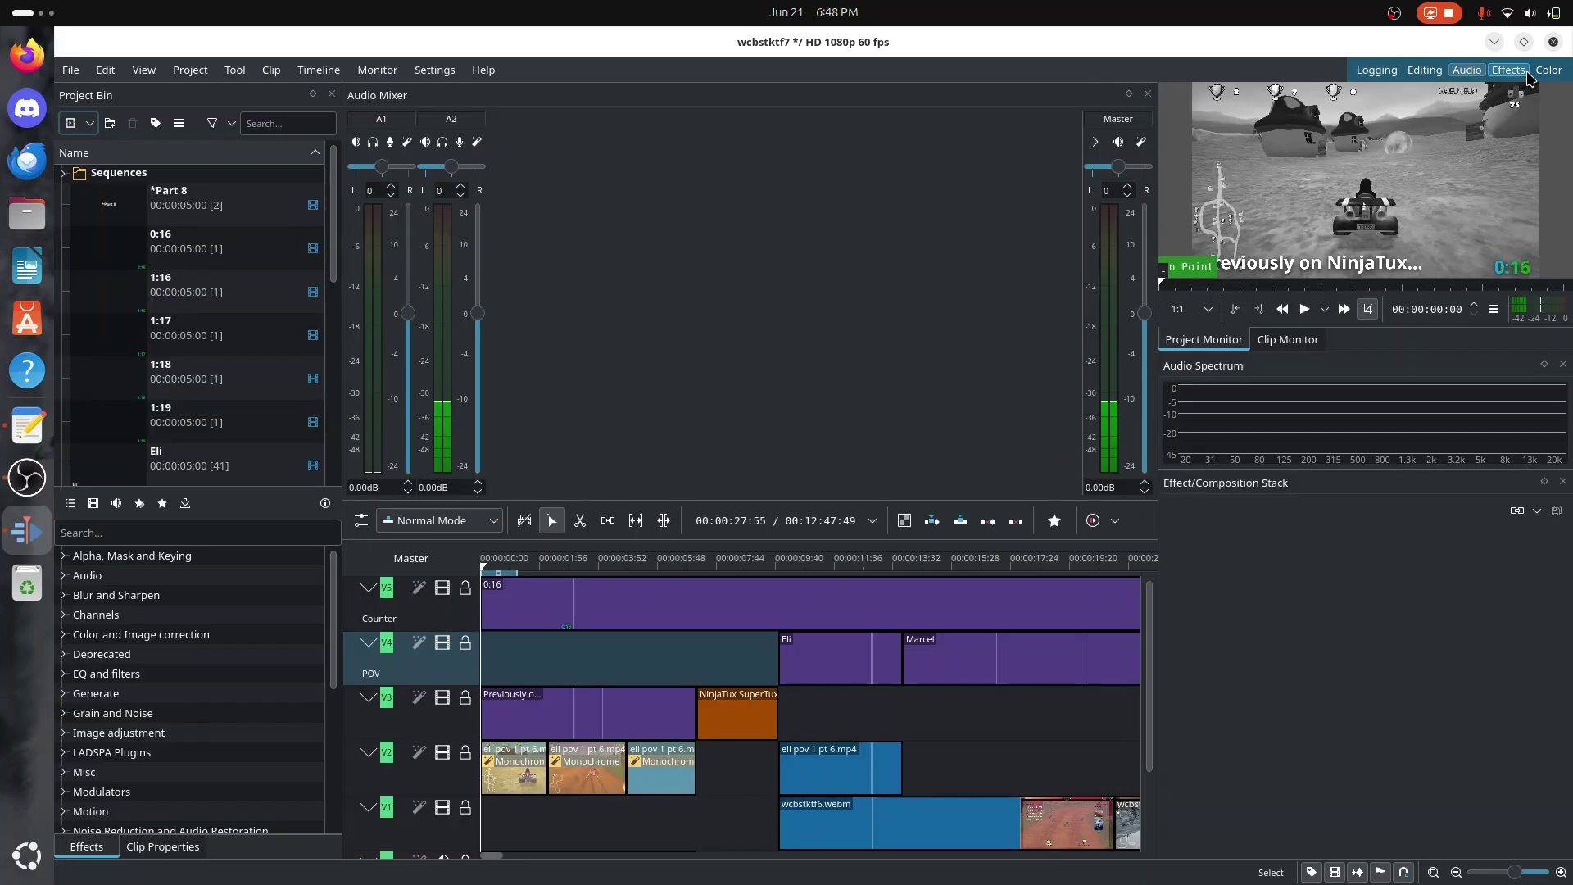
left_click(1527, 72)
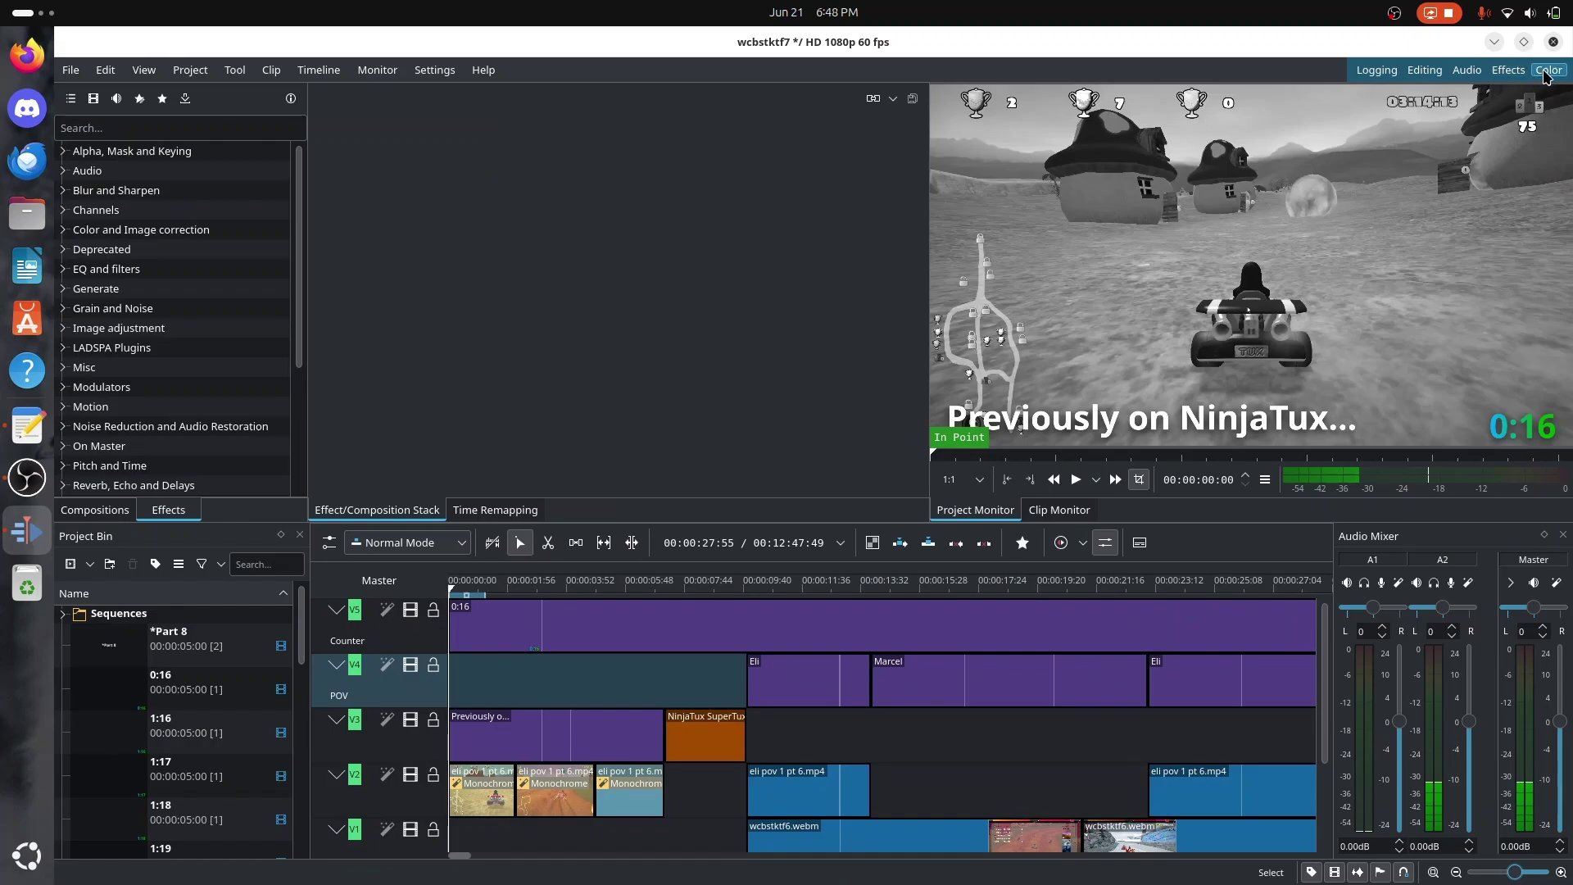
left_click(1426, 72)
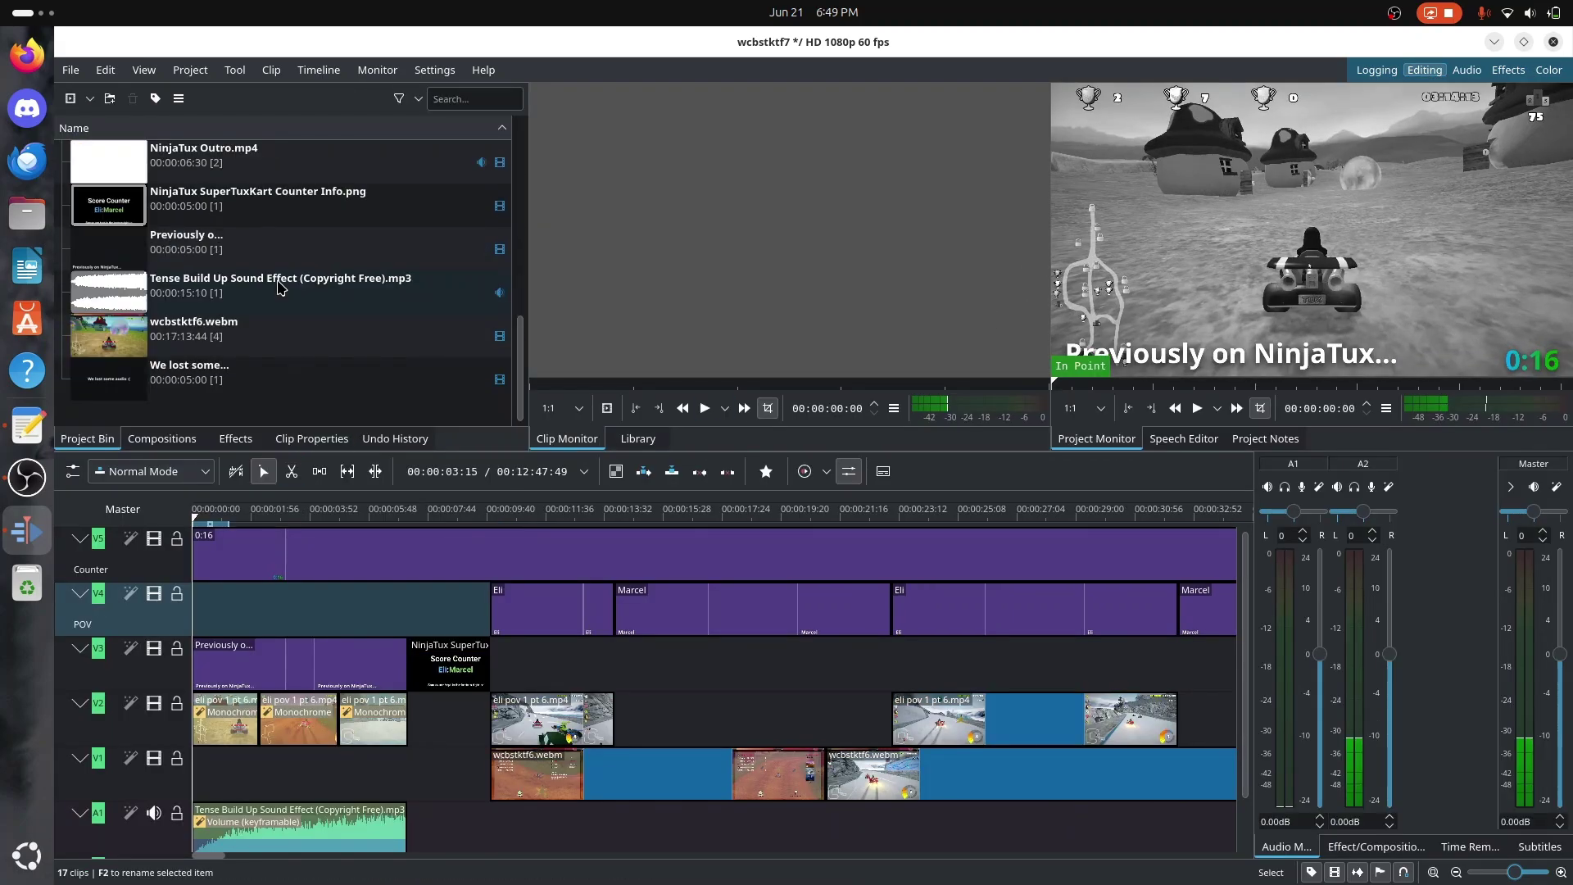
left_click(168, 438)
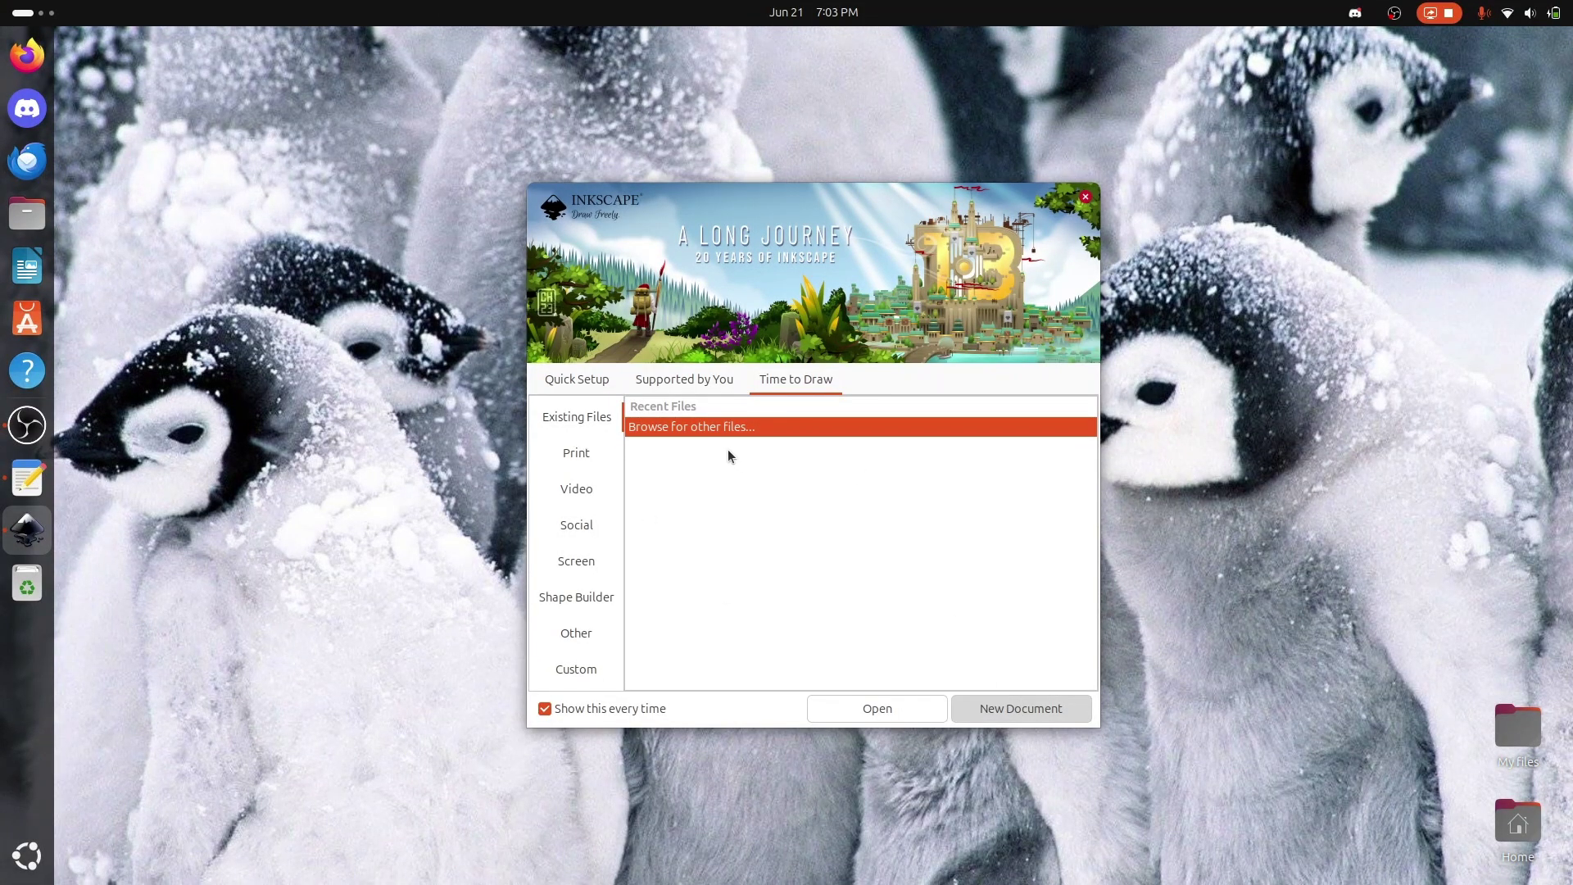
Step: Dismiss the welcome screen and draw a rectangle sized to 100 × 100 mm
key("Escape")
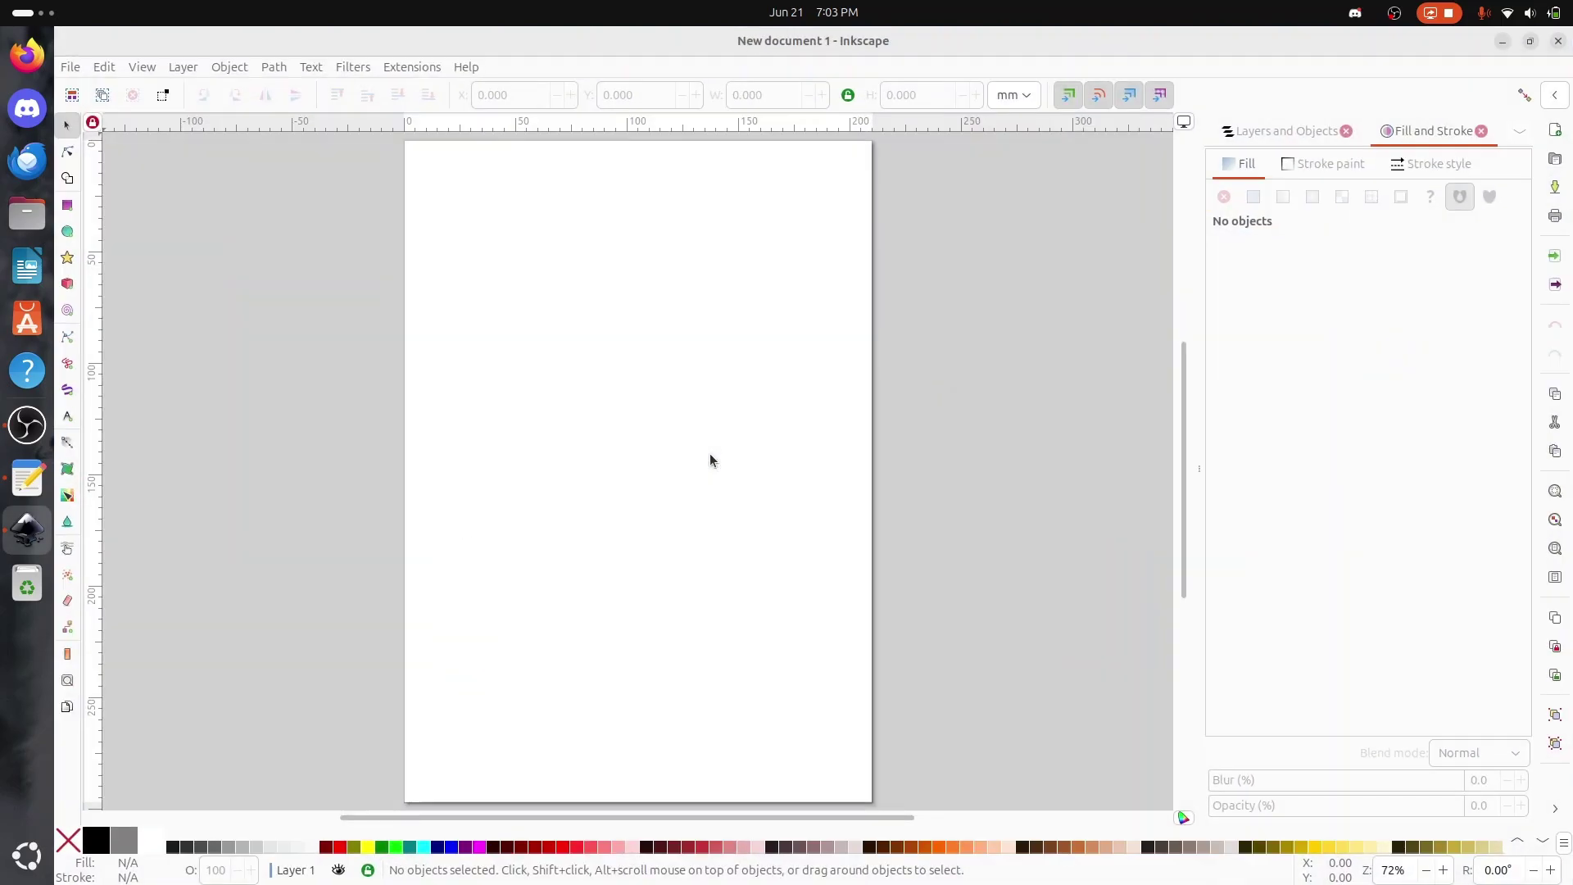
left_click(68, 205)
left_click_drag(518, 277, 749, 463)
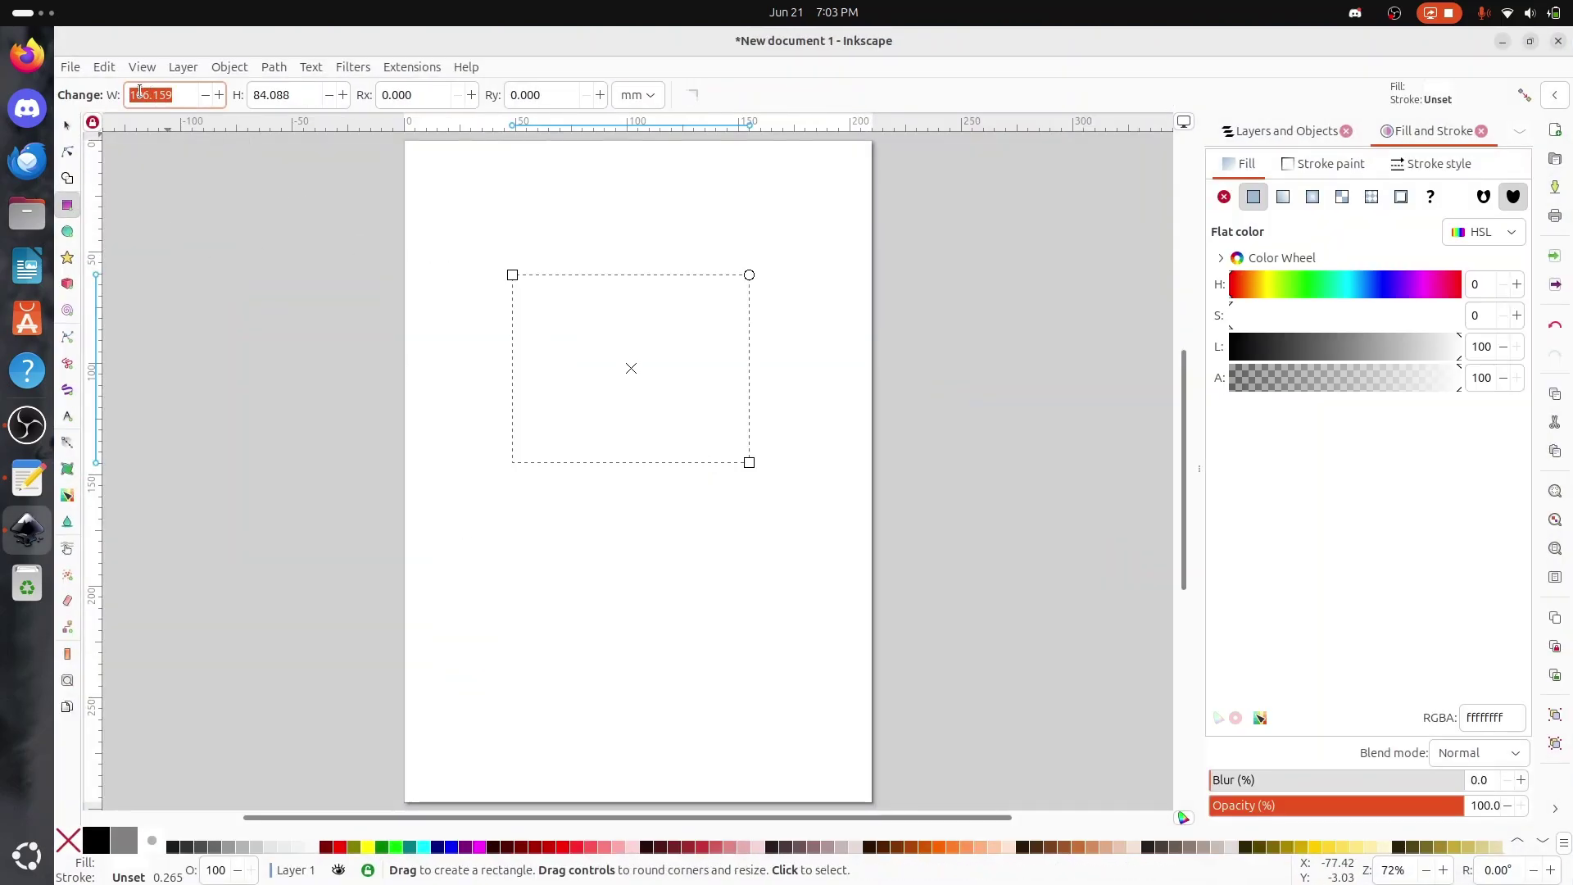
type("100")
key("Return")
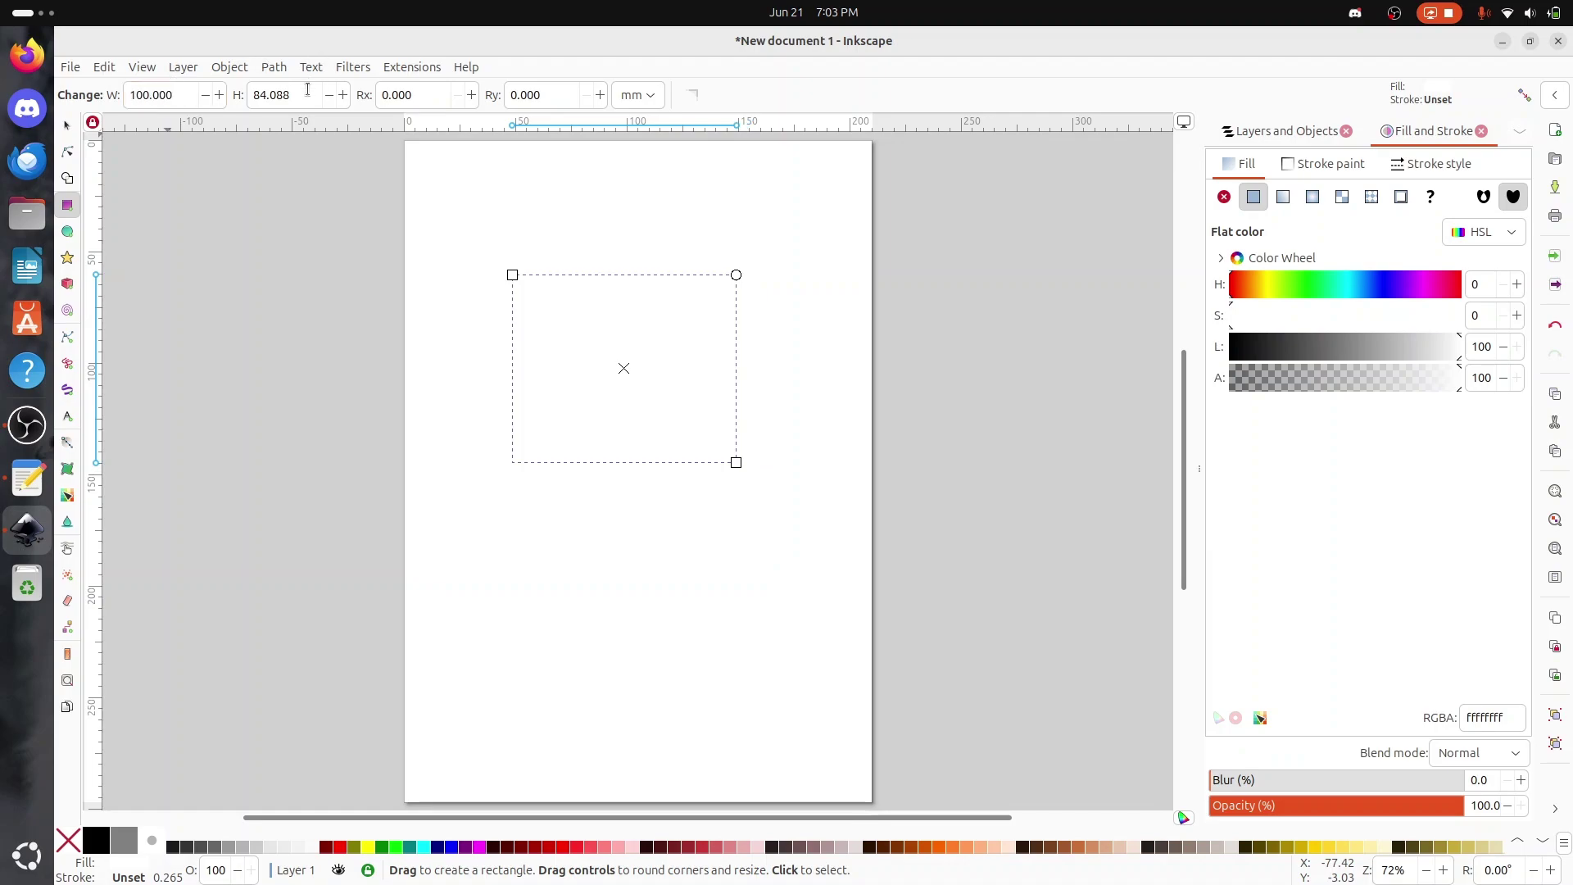
type("100")
key("Return")
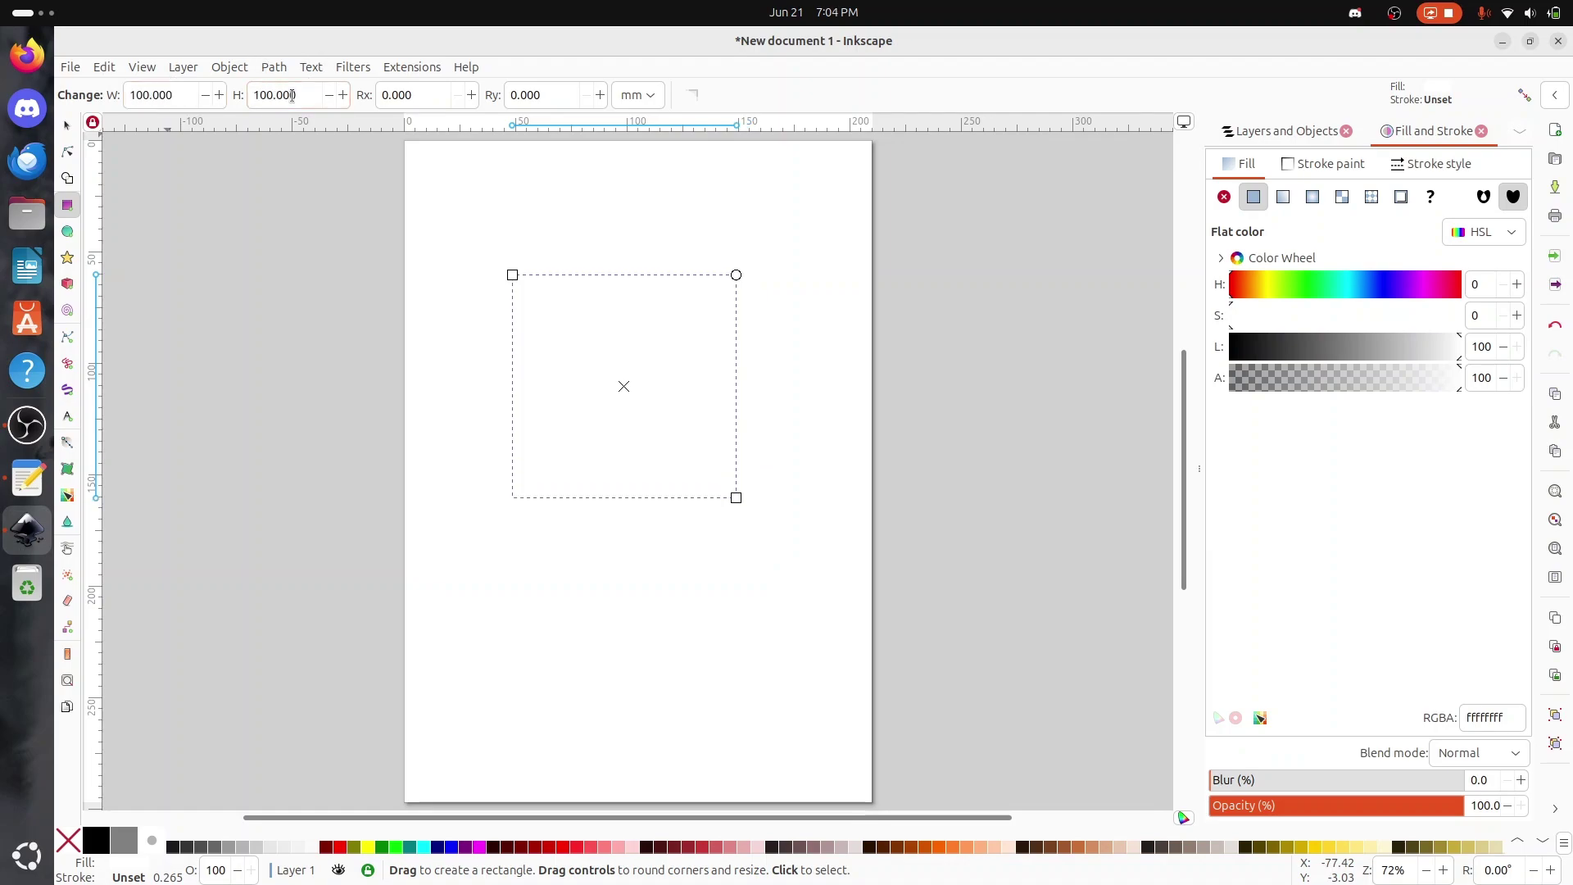
left_click(67, 152)
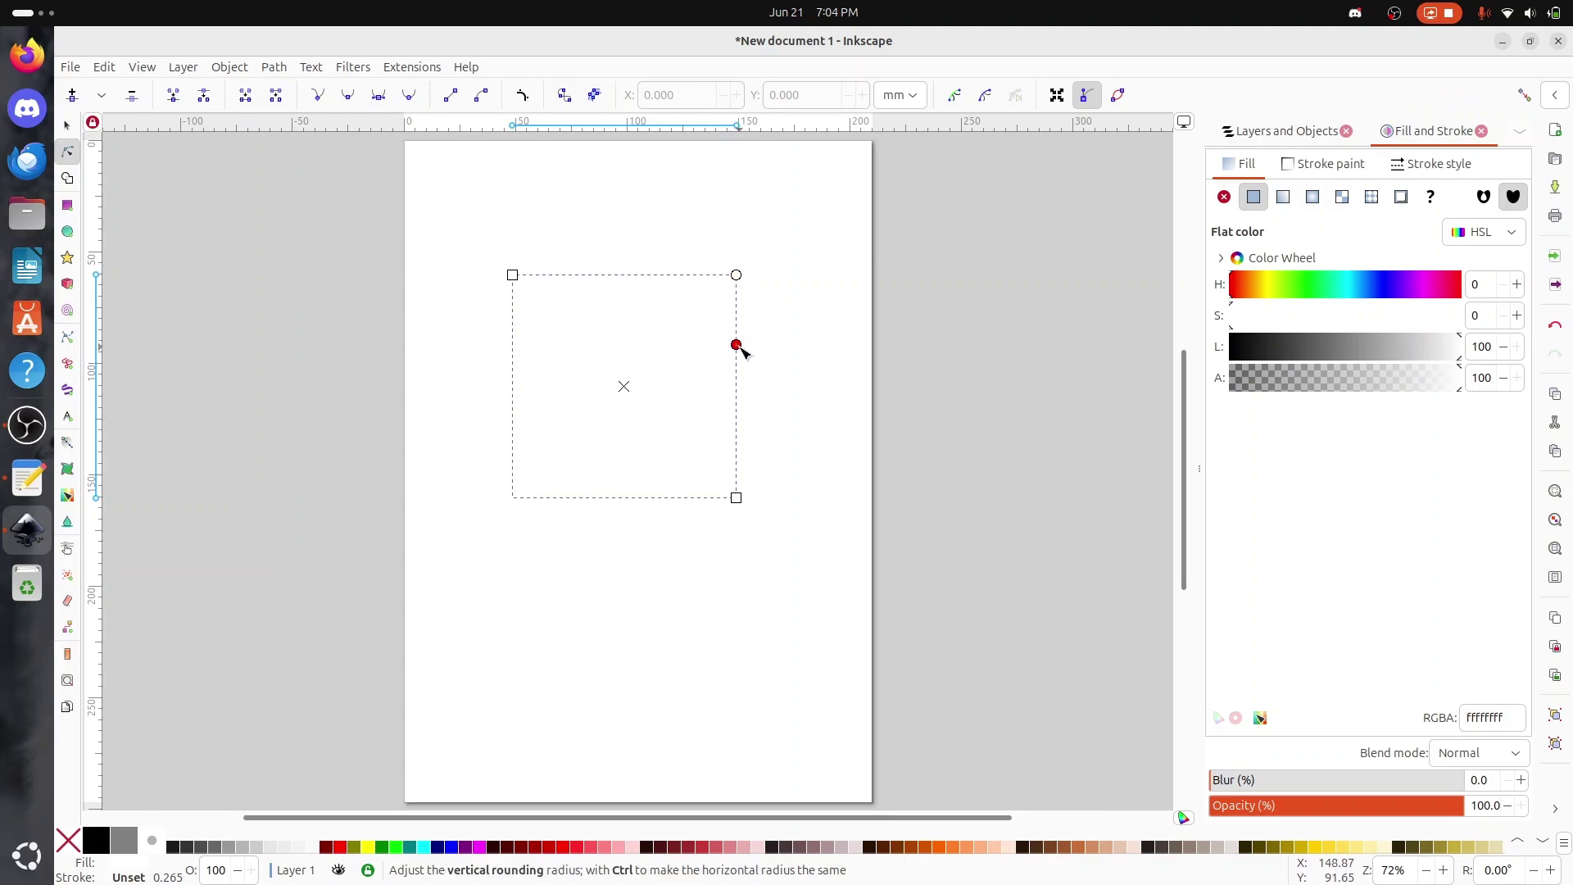
left_click(352, 67)
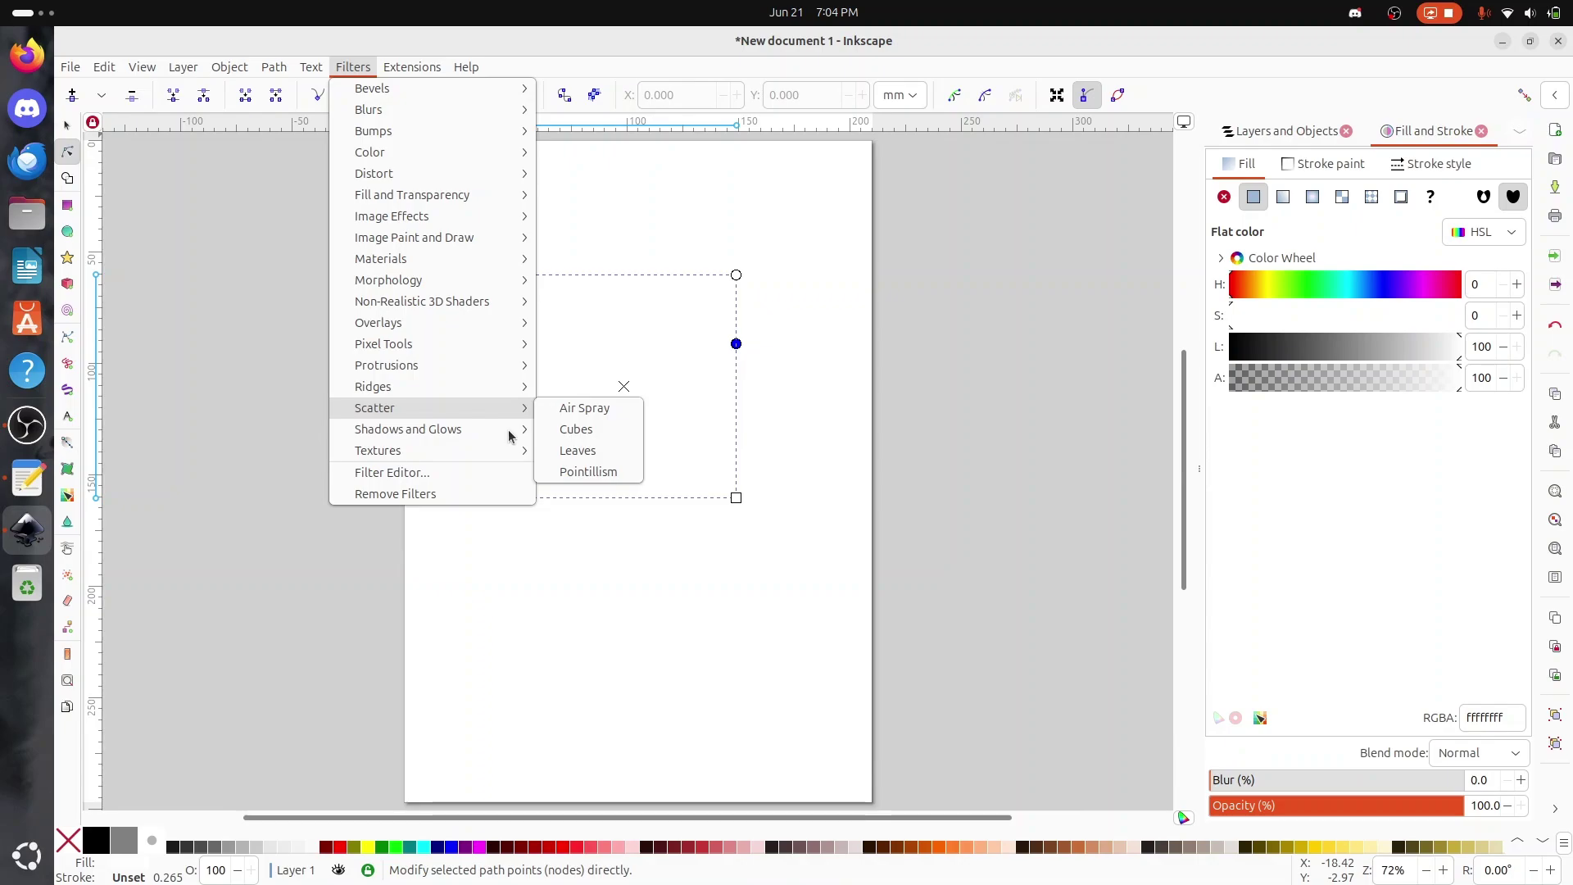
Step: Apply the Shadows and Glows Drop Shadow filter to the square
mouse_move(511, 431)
left_click(576, 473)
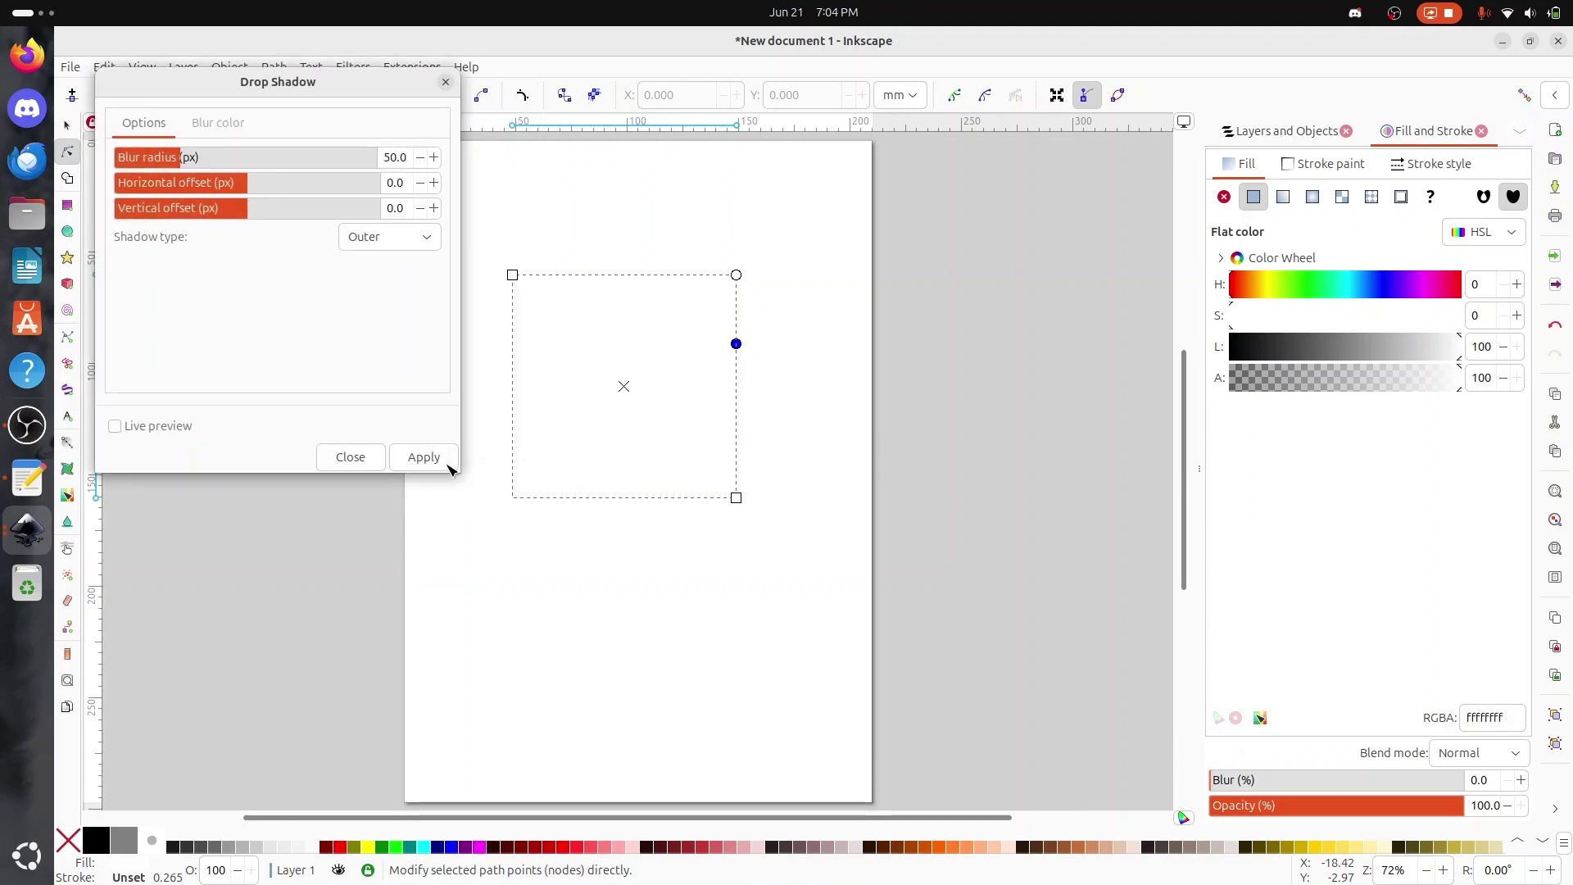
left_click(421, 459)
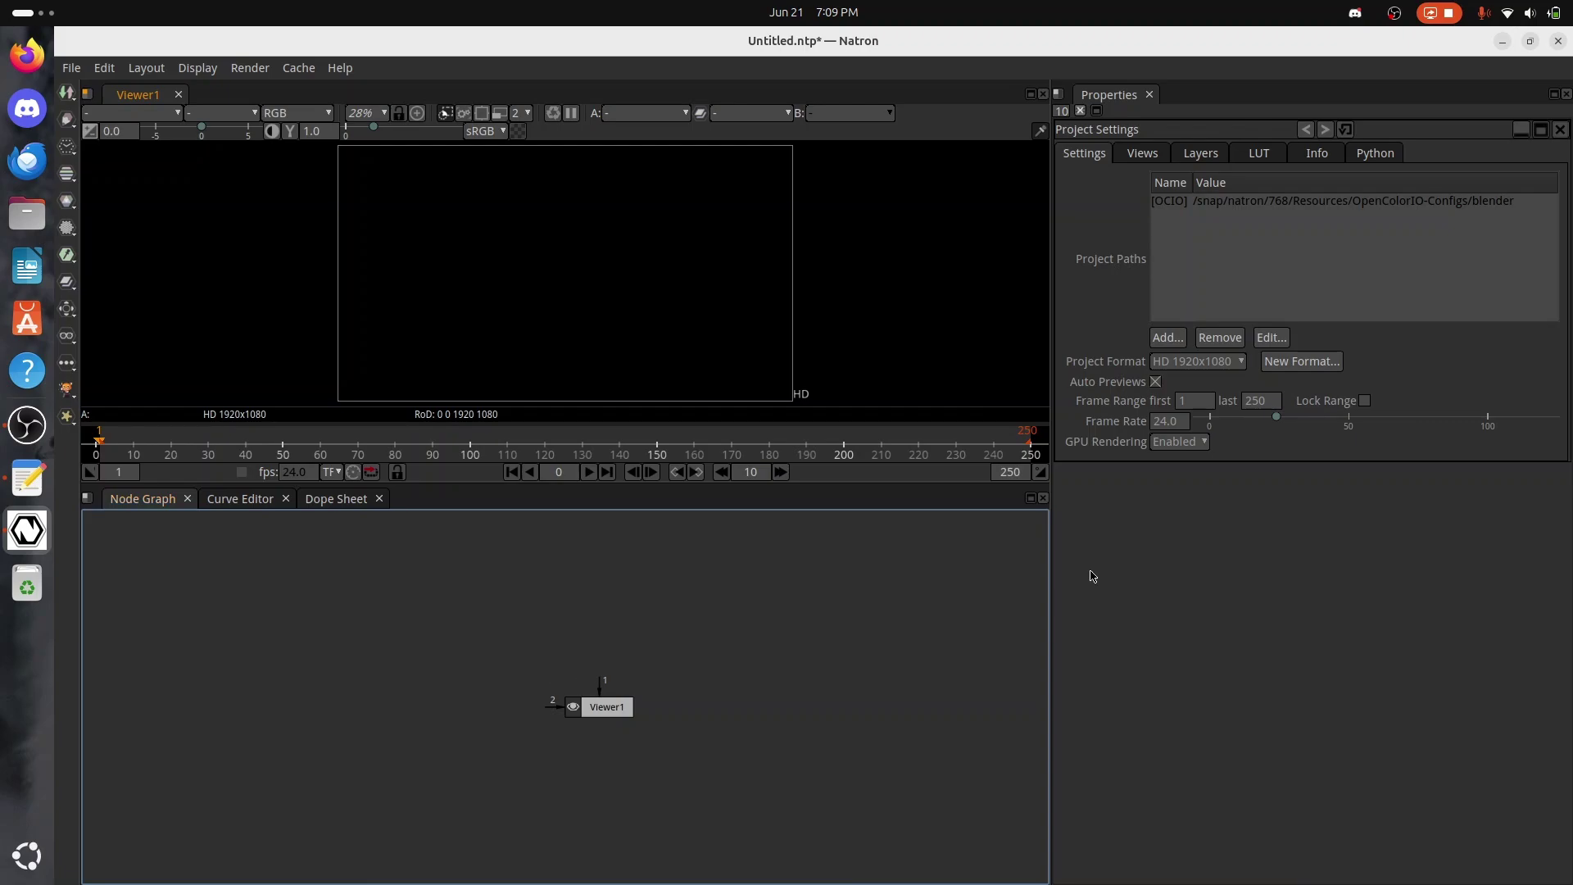
left_click(1141, 153)
left_click(1208, 156)
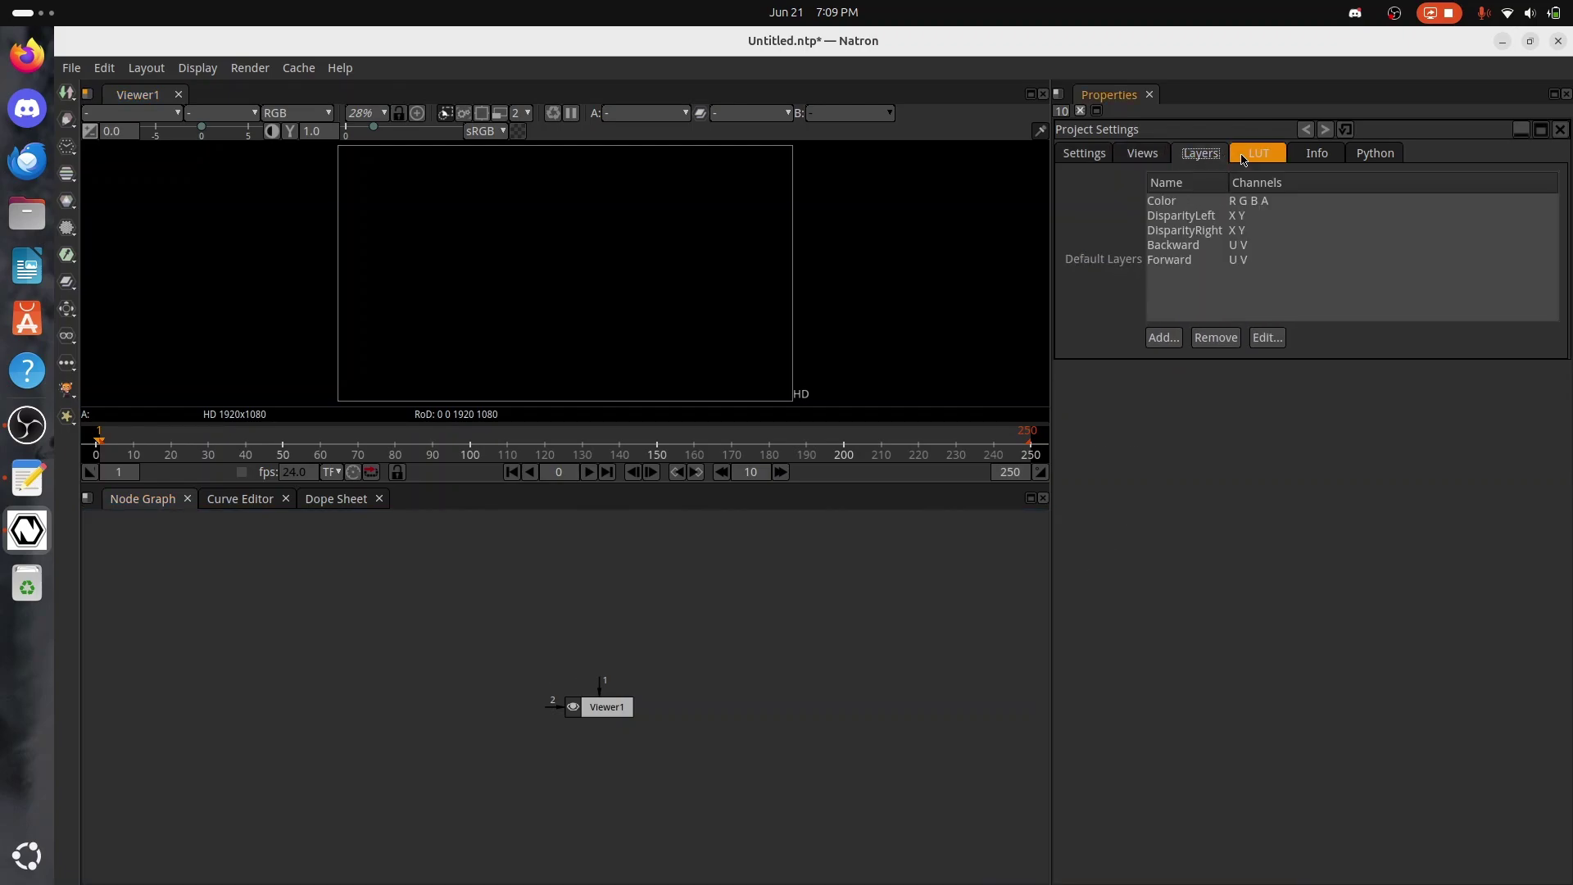
left_click(1246, 156)
left_click(1293, 158)
left_click(1371, 155)
left_click(1085, 154)
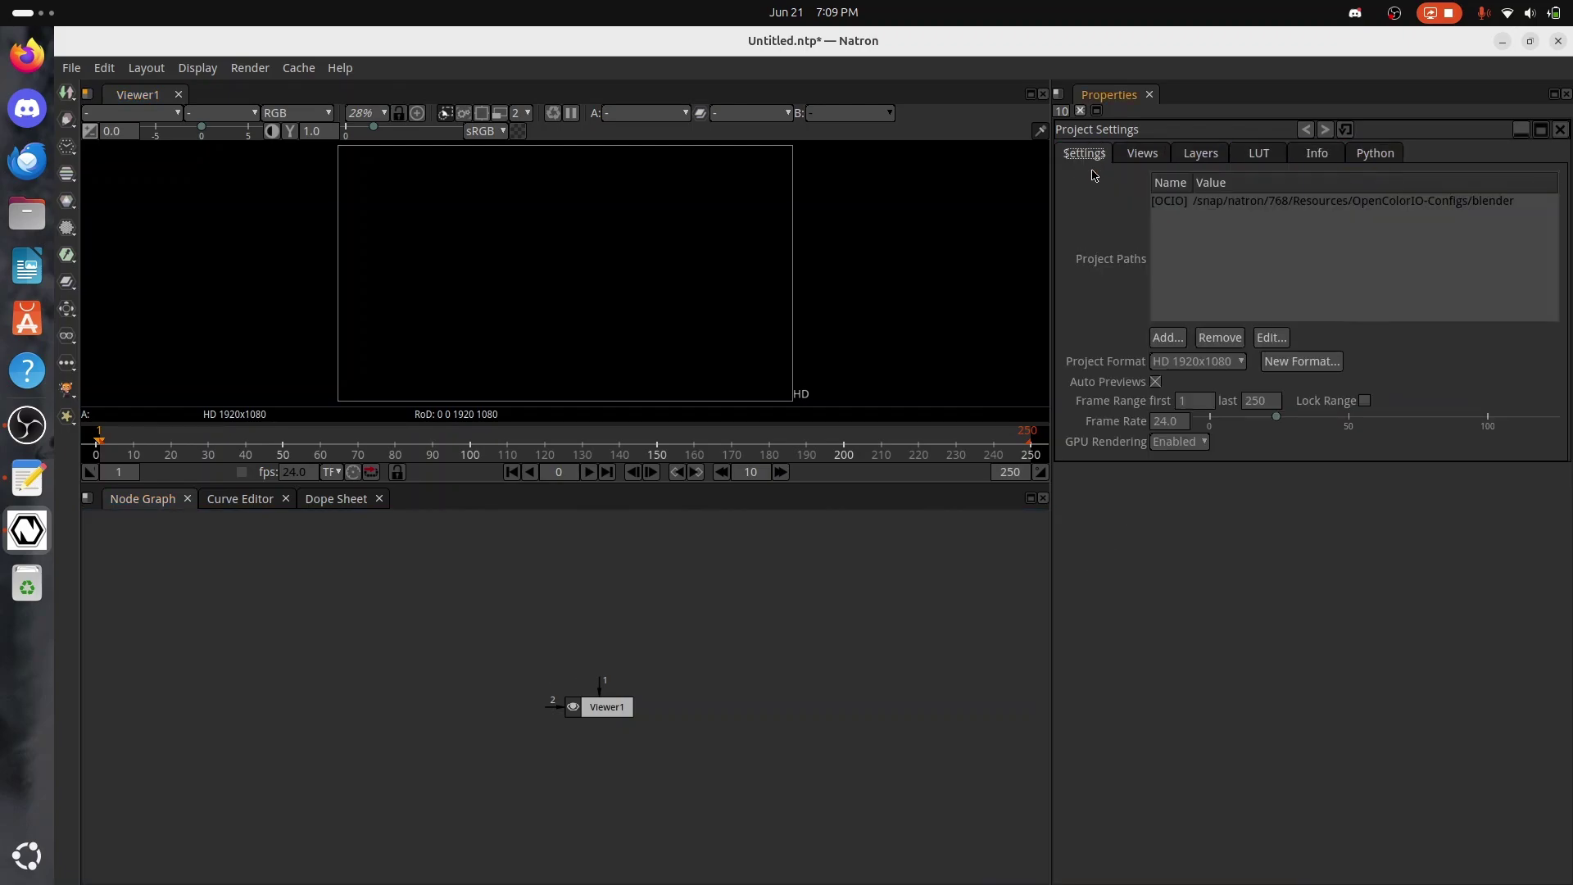
left_click(71, 68)
mouse_move(175, 66)
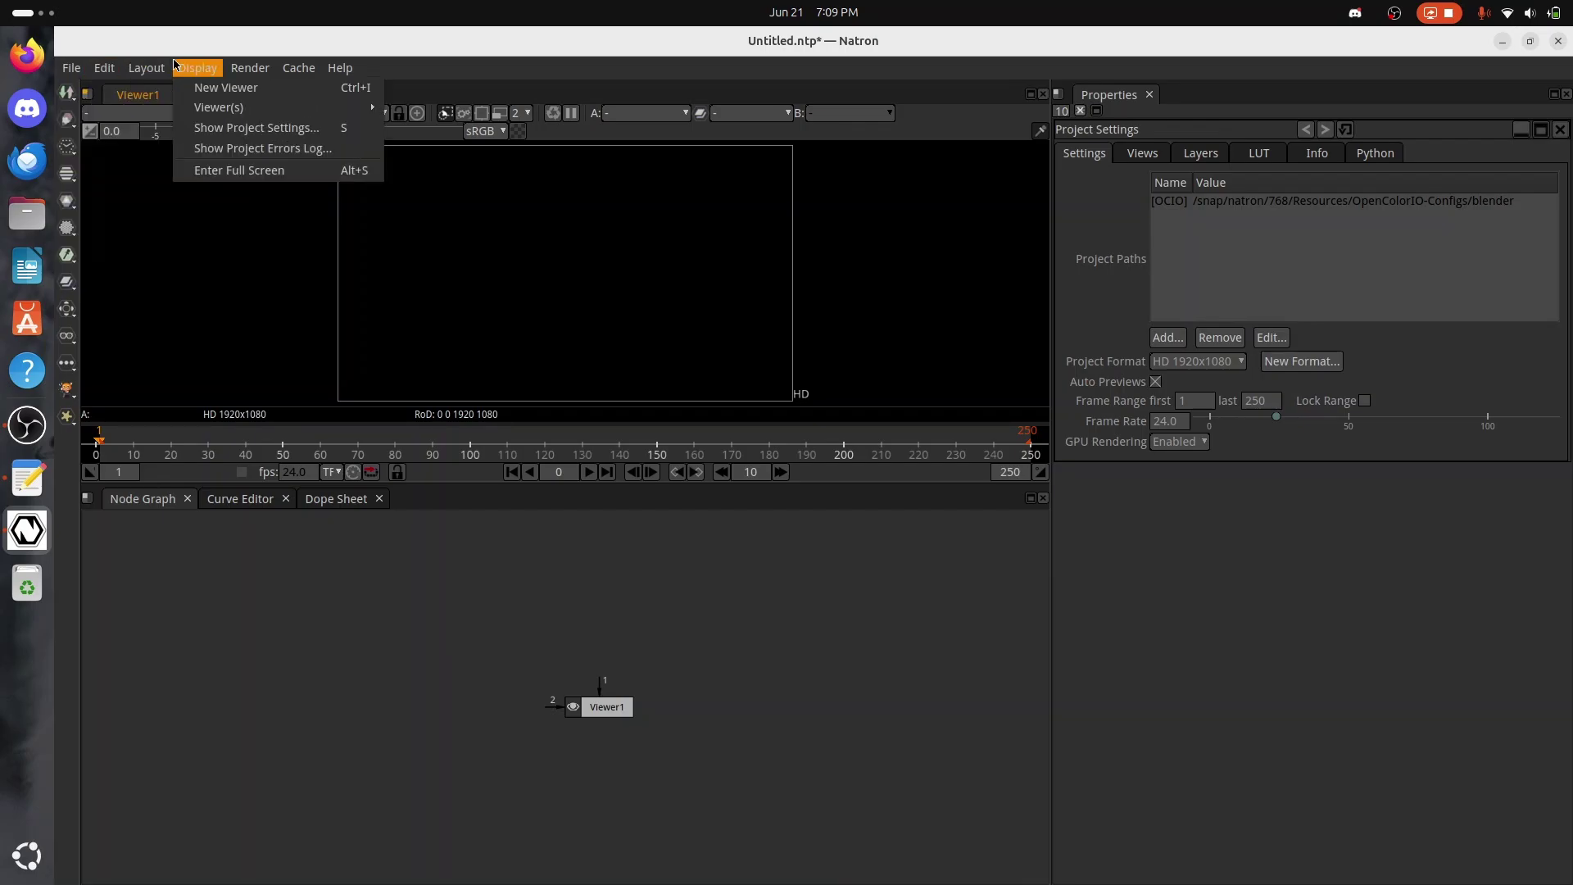
left_click(131, 69)
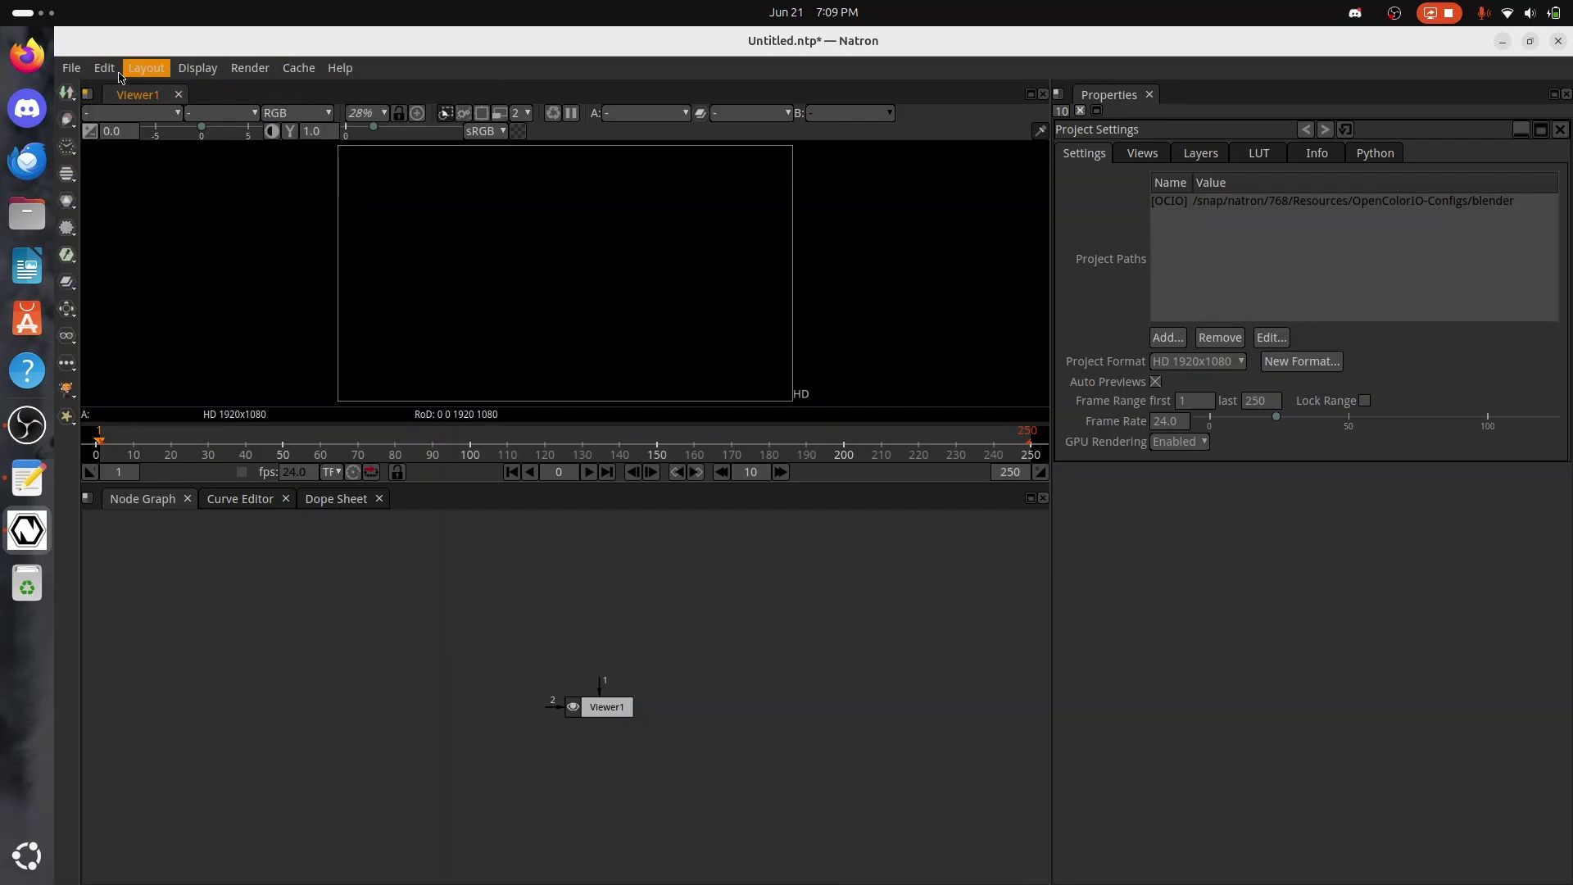
left_click(78, 94)
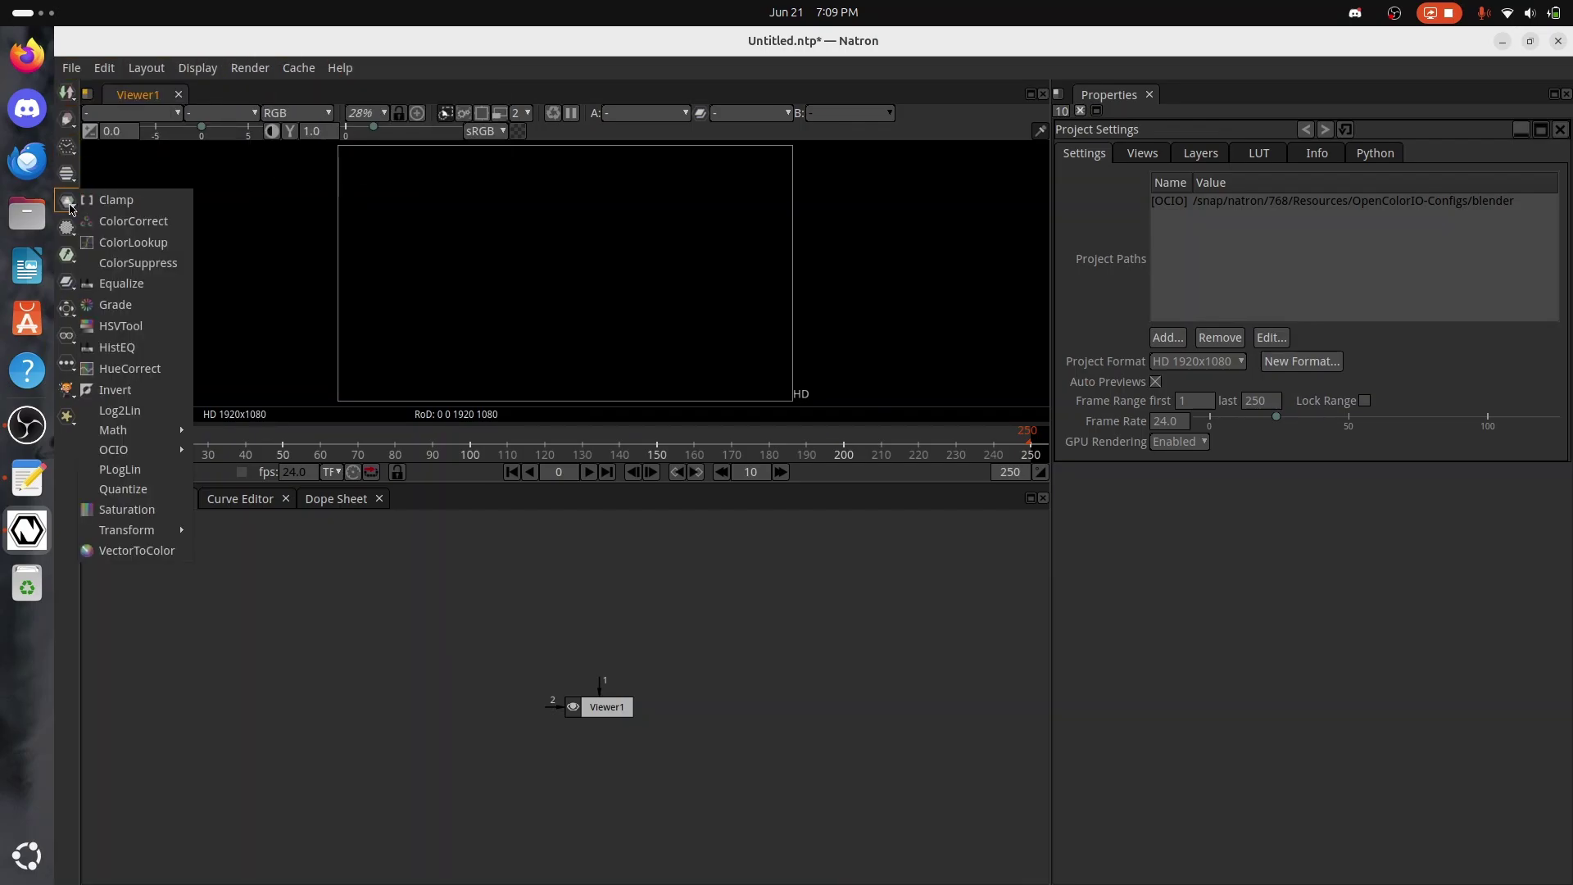
mouse_move(68, 255)
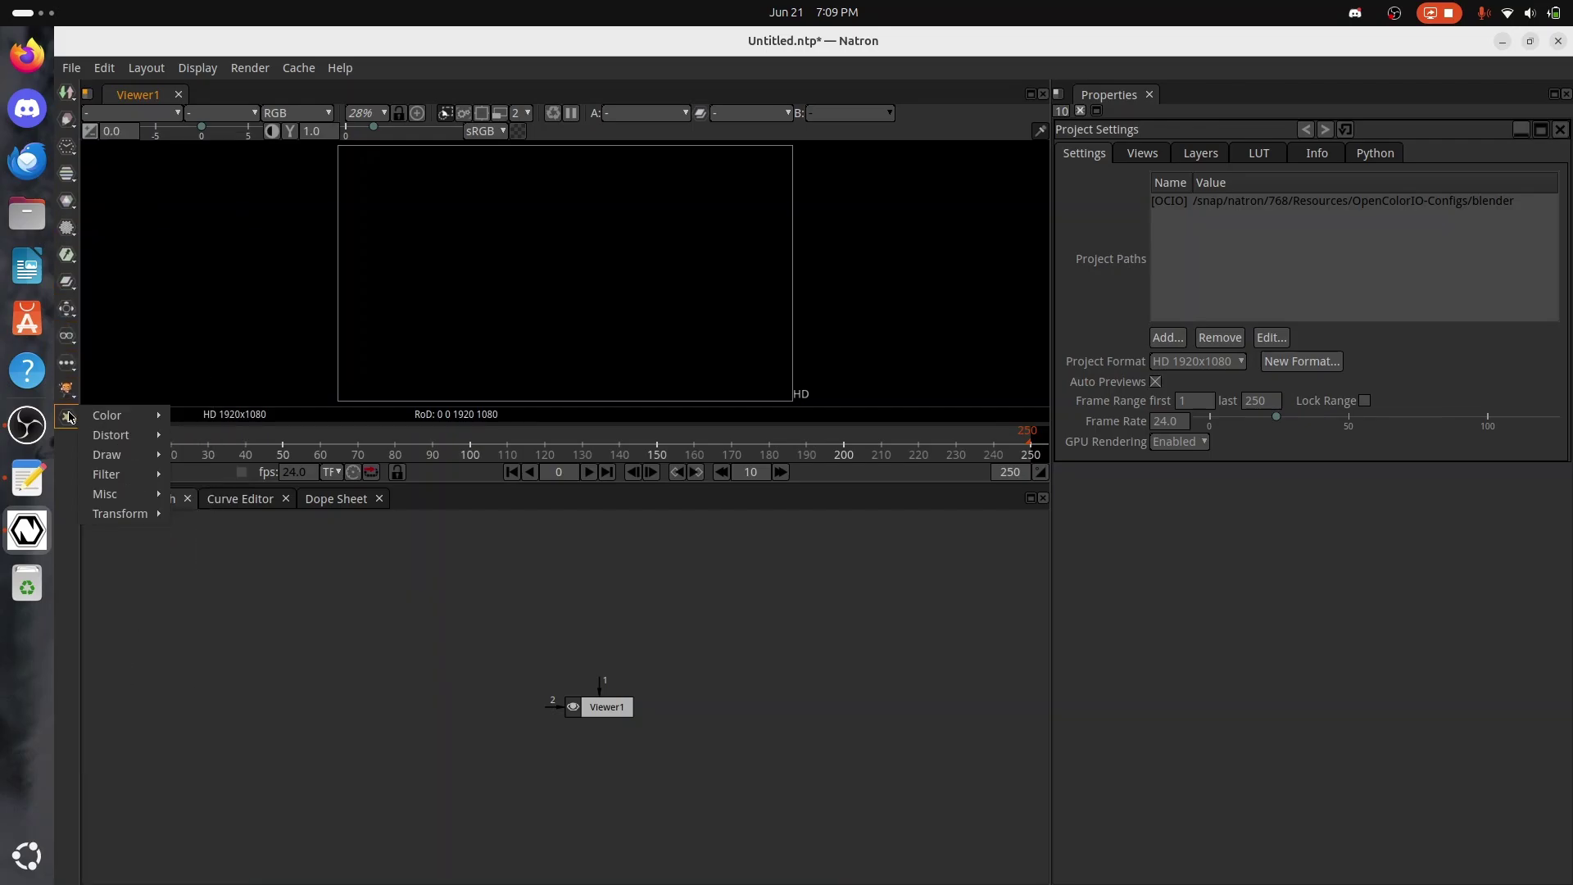
Step: Add a Transform node and connect Transform1 to Viewer1
key("t")
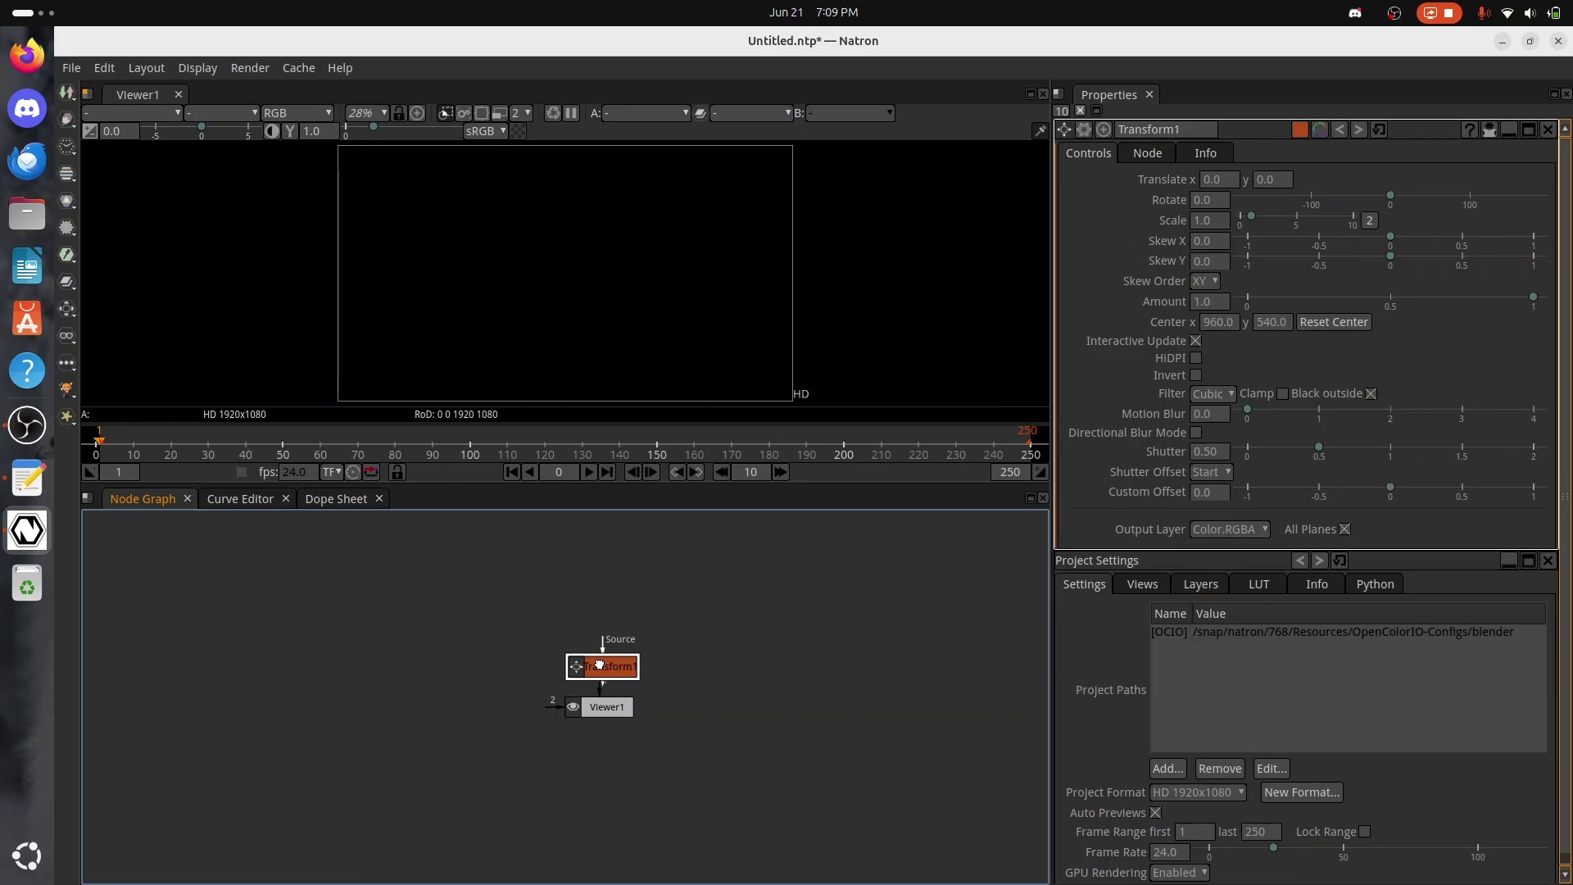
left_click_drag(606, 660, 478, 662)
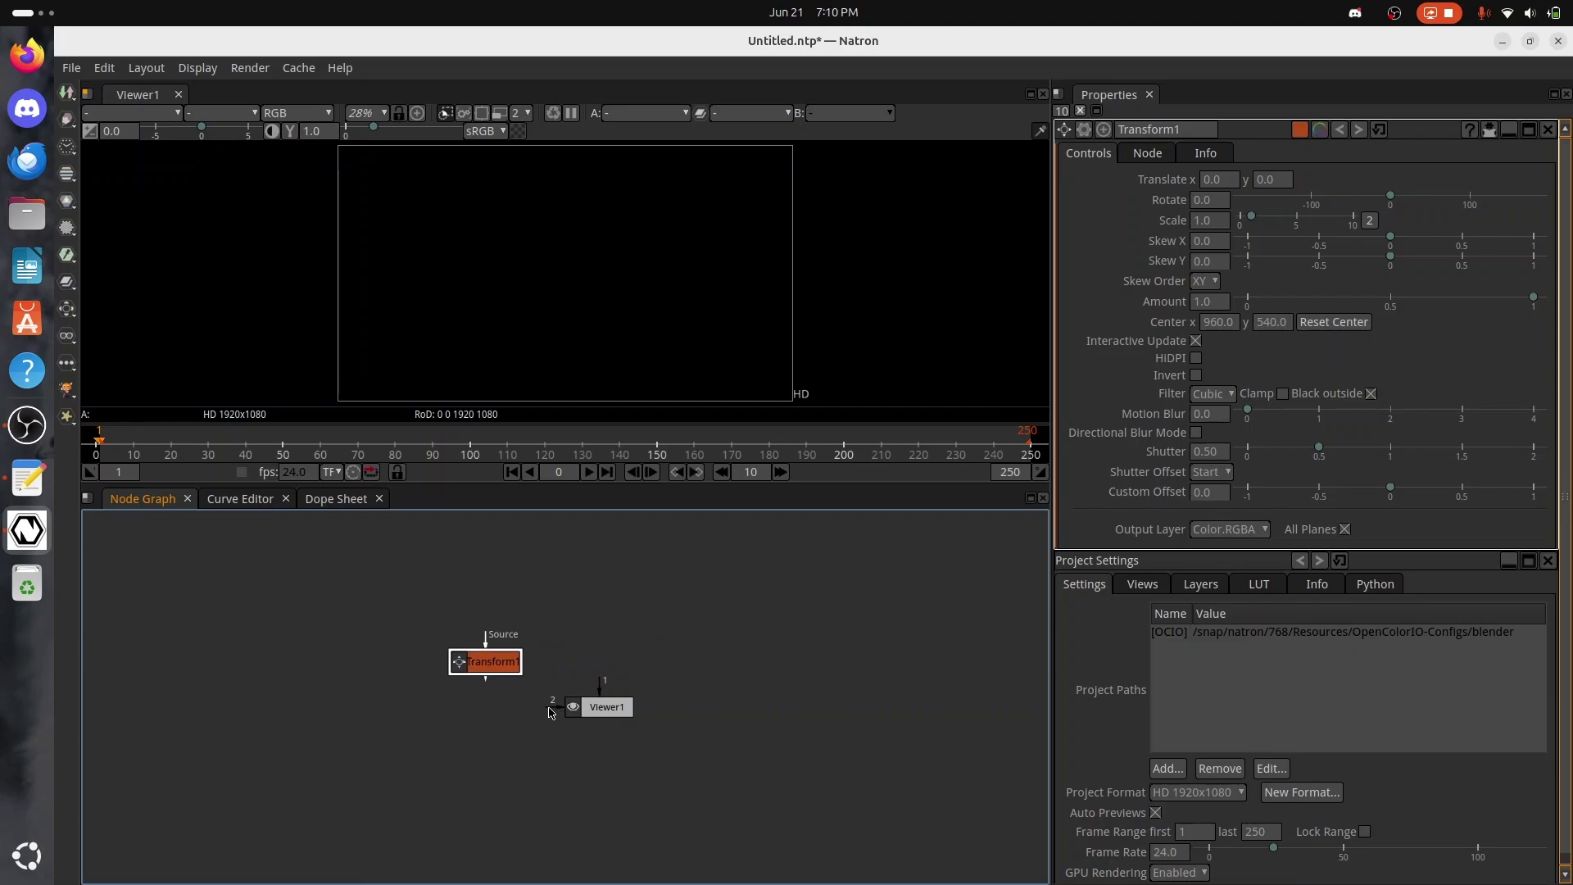
left_click_drag(515, 668, 461, 622)
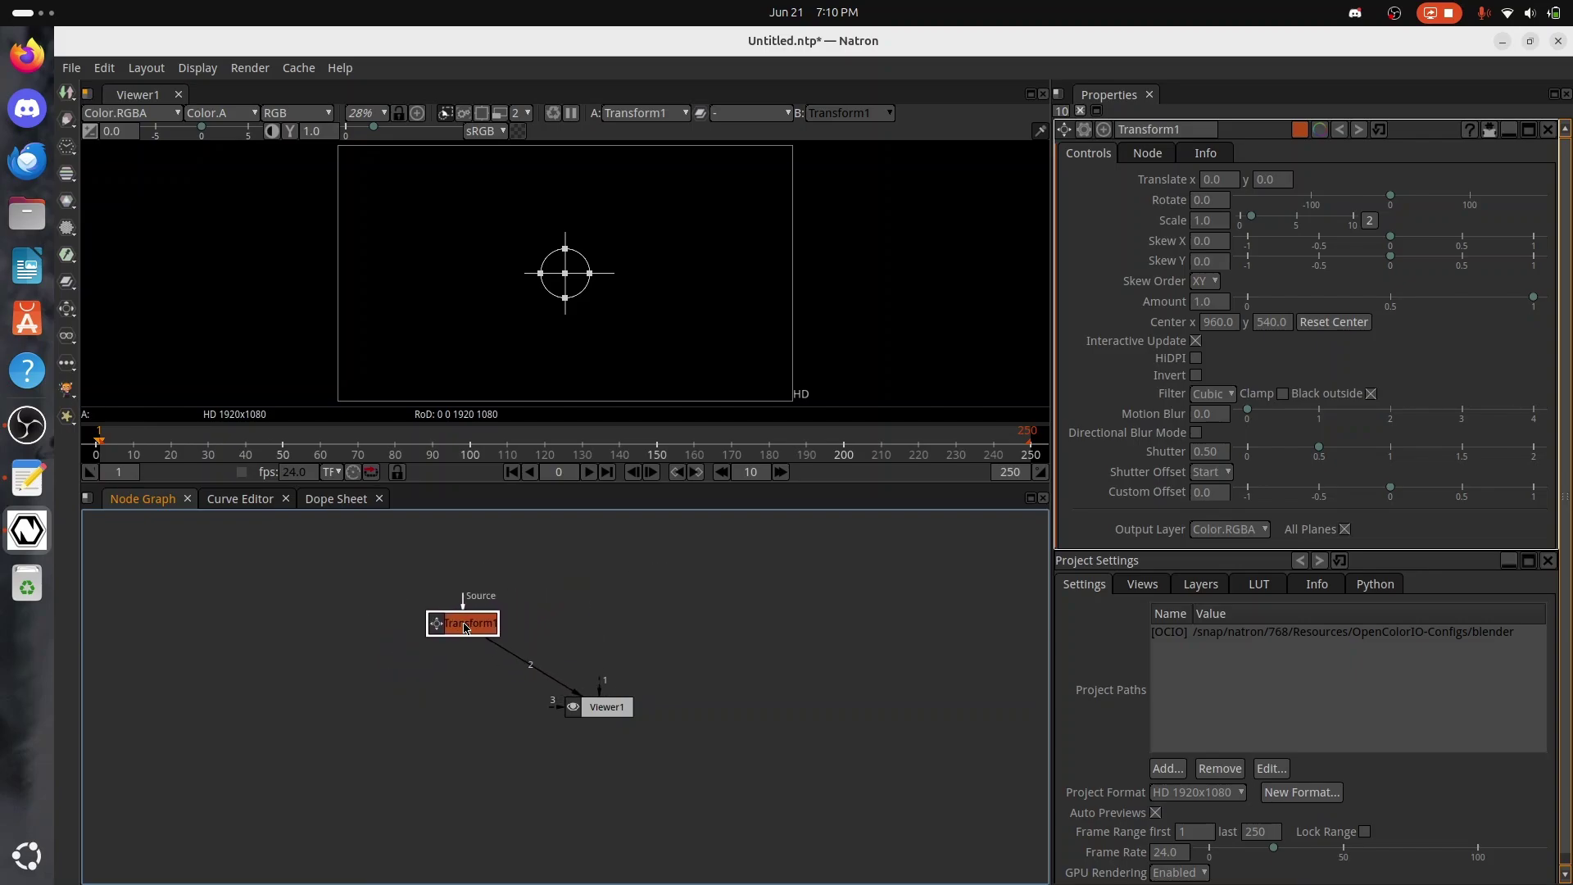
Step: Show the About Natron information
left_click(340, 67)
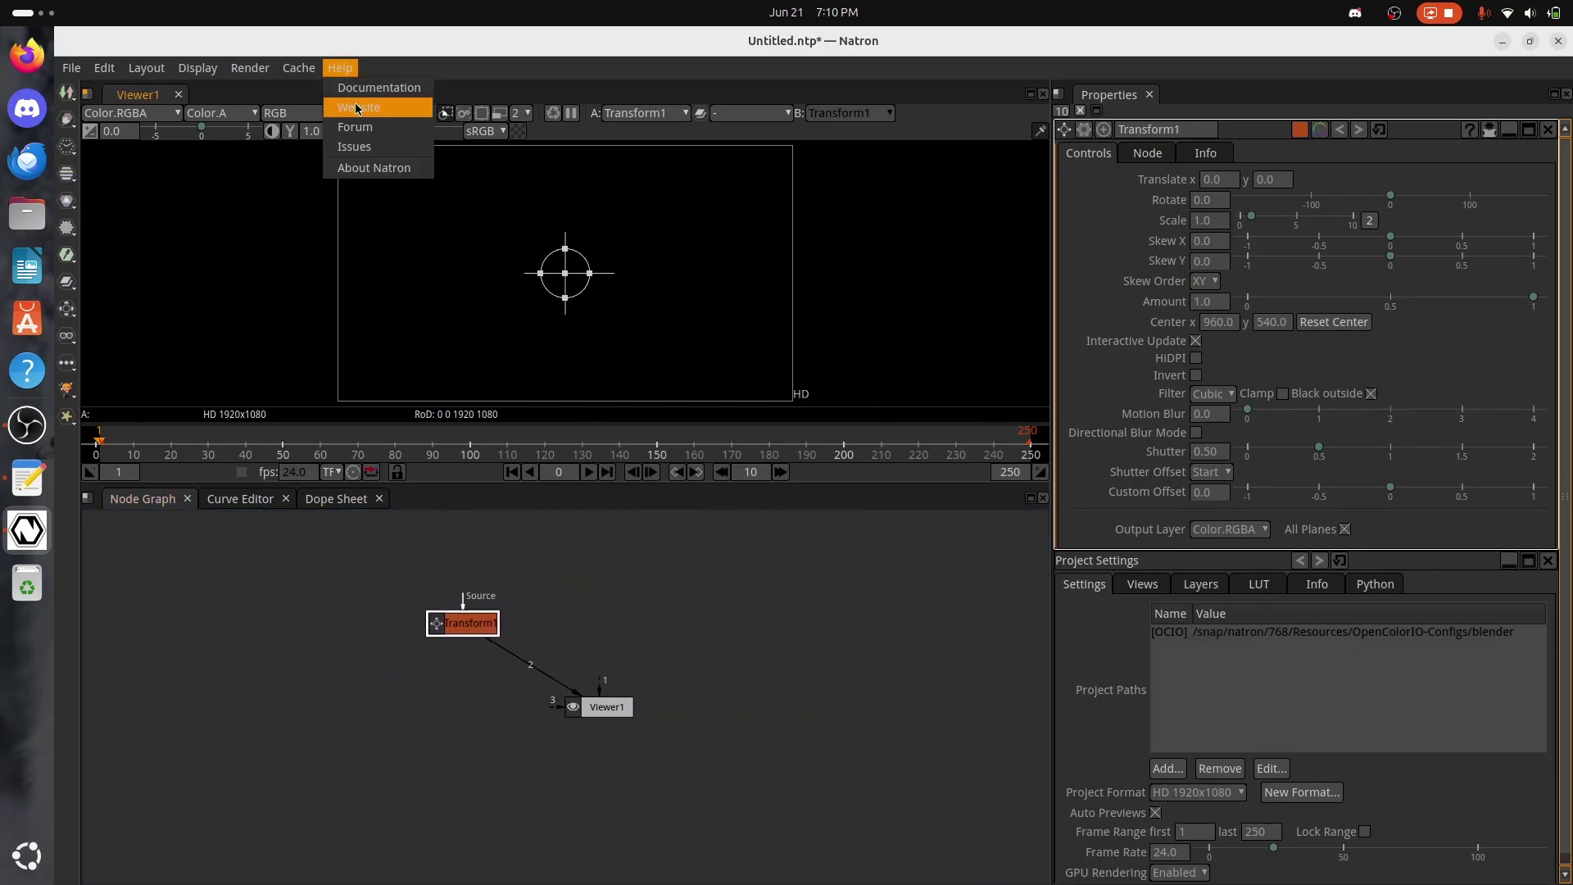
left_click(374, 167)
scroll(1010, 404, "down", 3)
scroll(1011, 404, "up", 3)
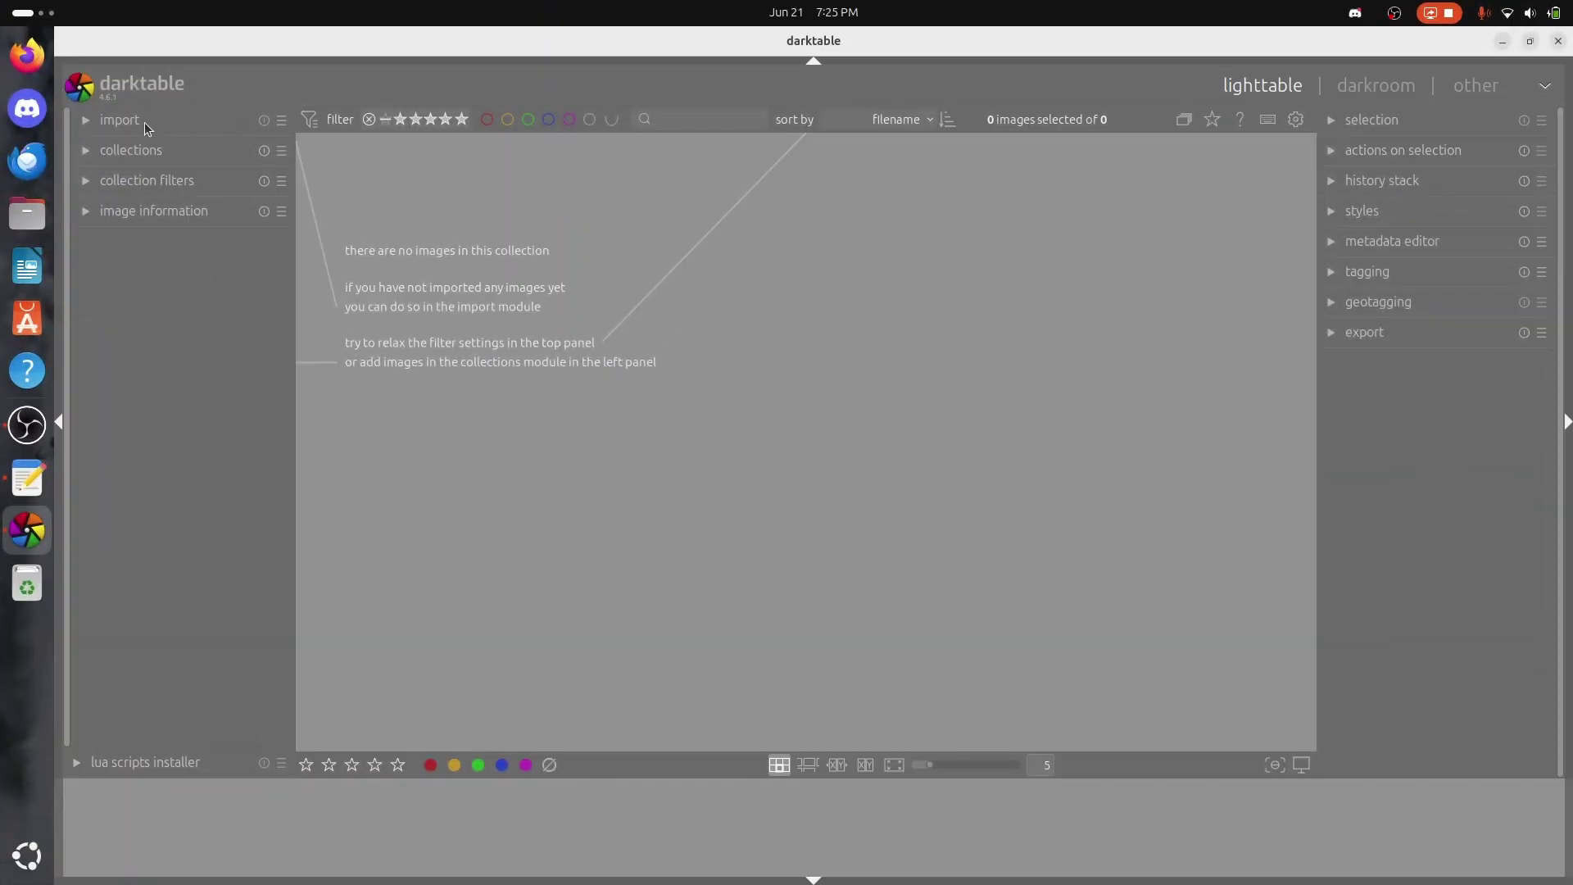
Step: Import penguin-wallpaper.jpg into the library and open it for editing
left_click(145, 120)
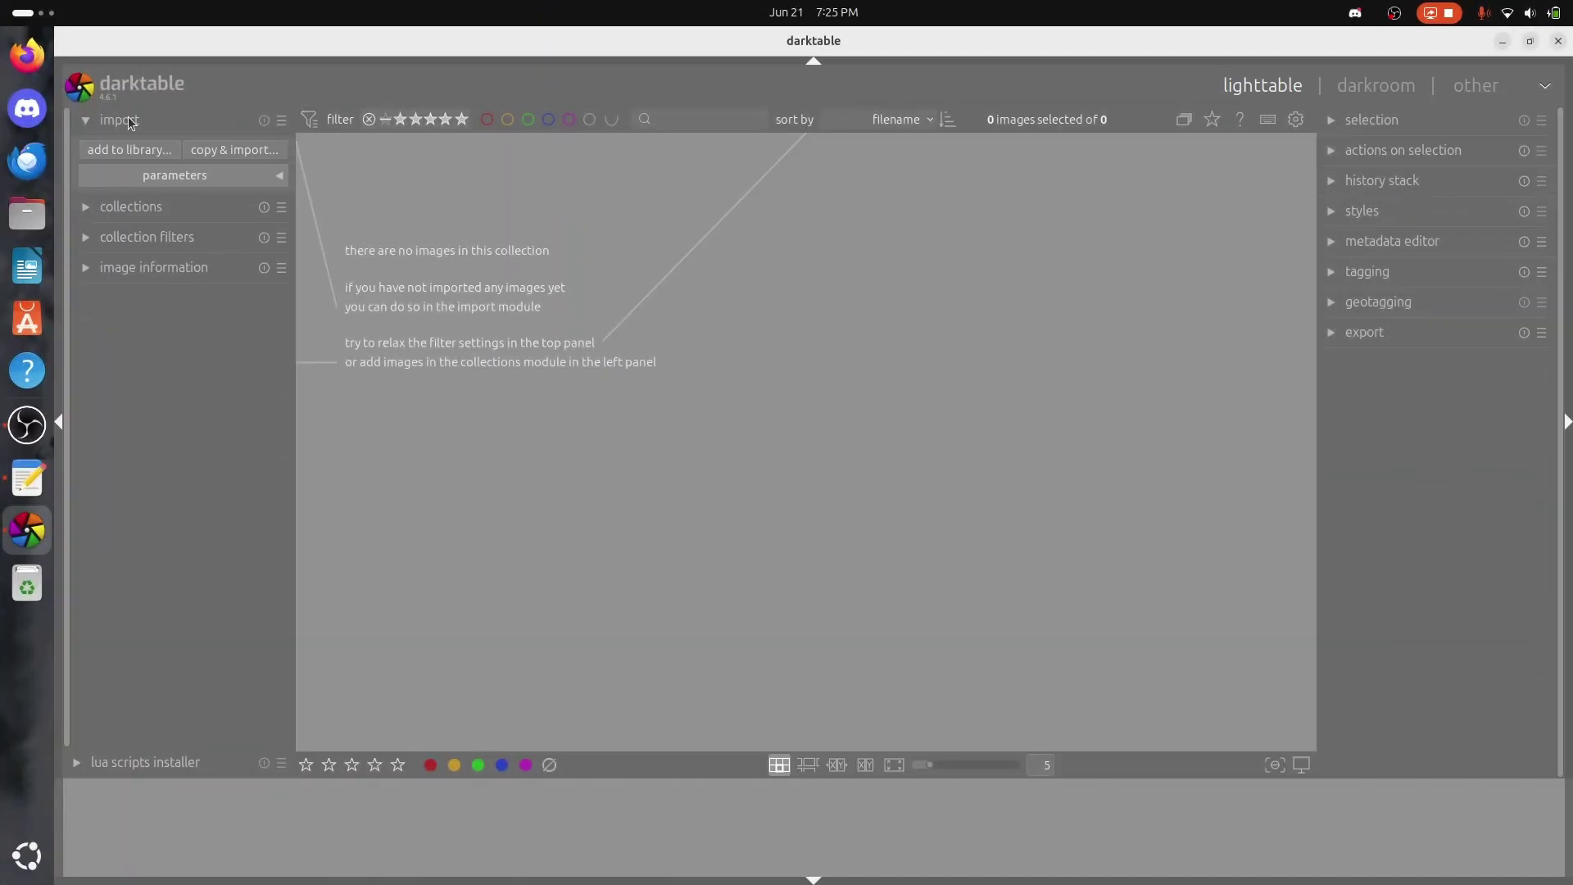
left_click(123, 150)
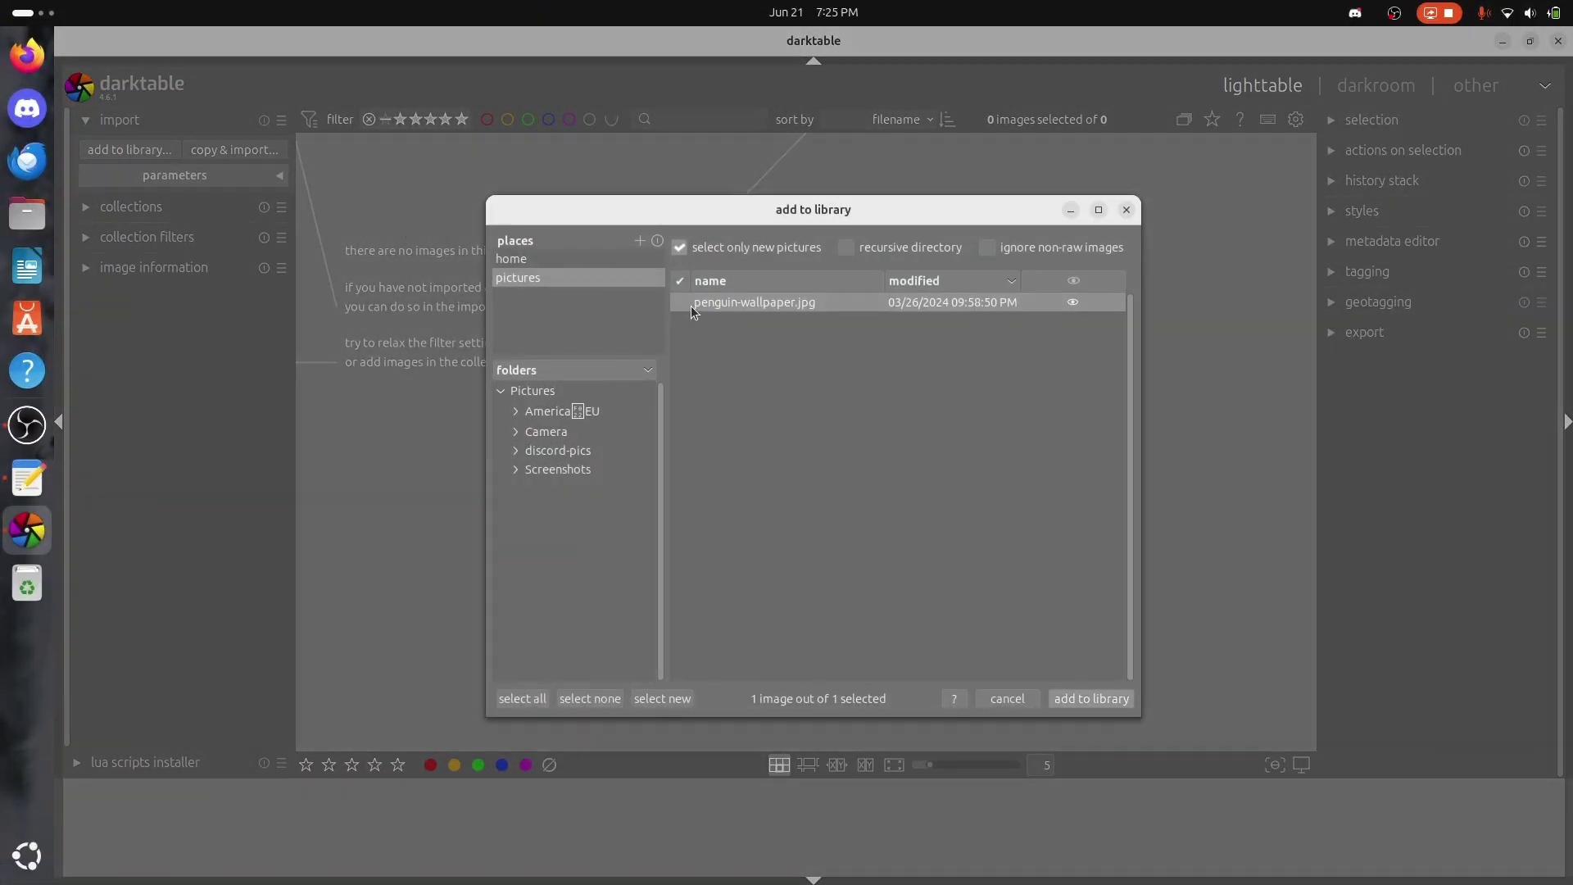
left_click(1080, 699)
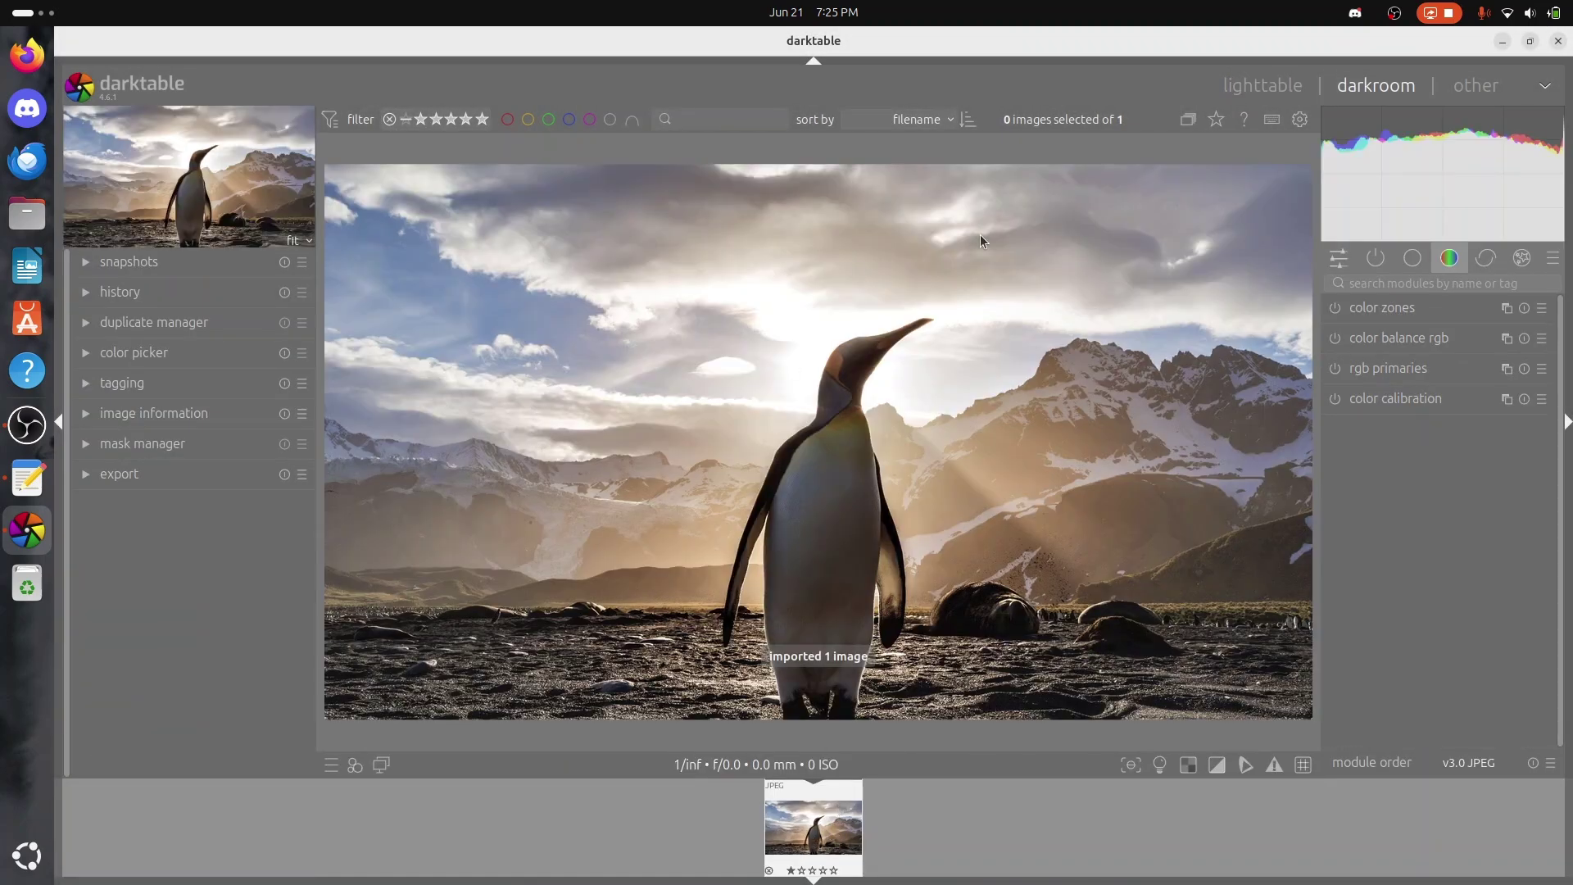
Step: Browse the base and active module groups and expand the white balance module
left_click(1422, 262)
left_click(1377, 261)
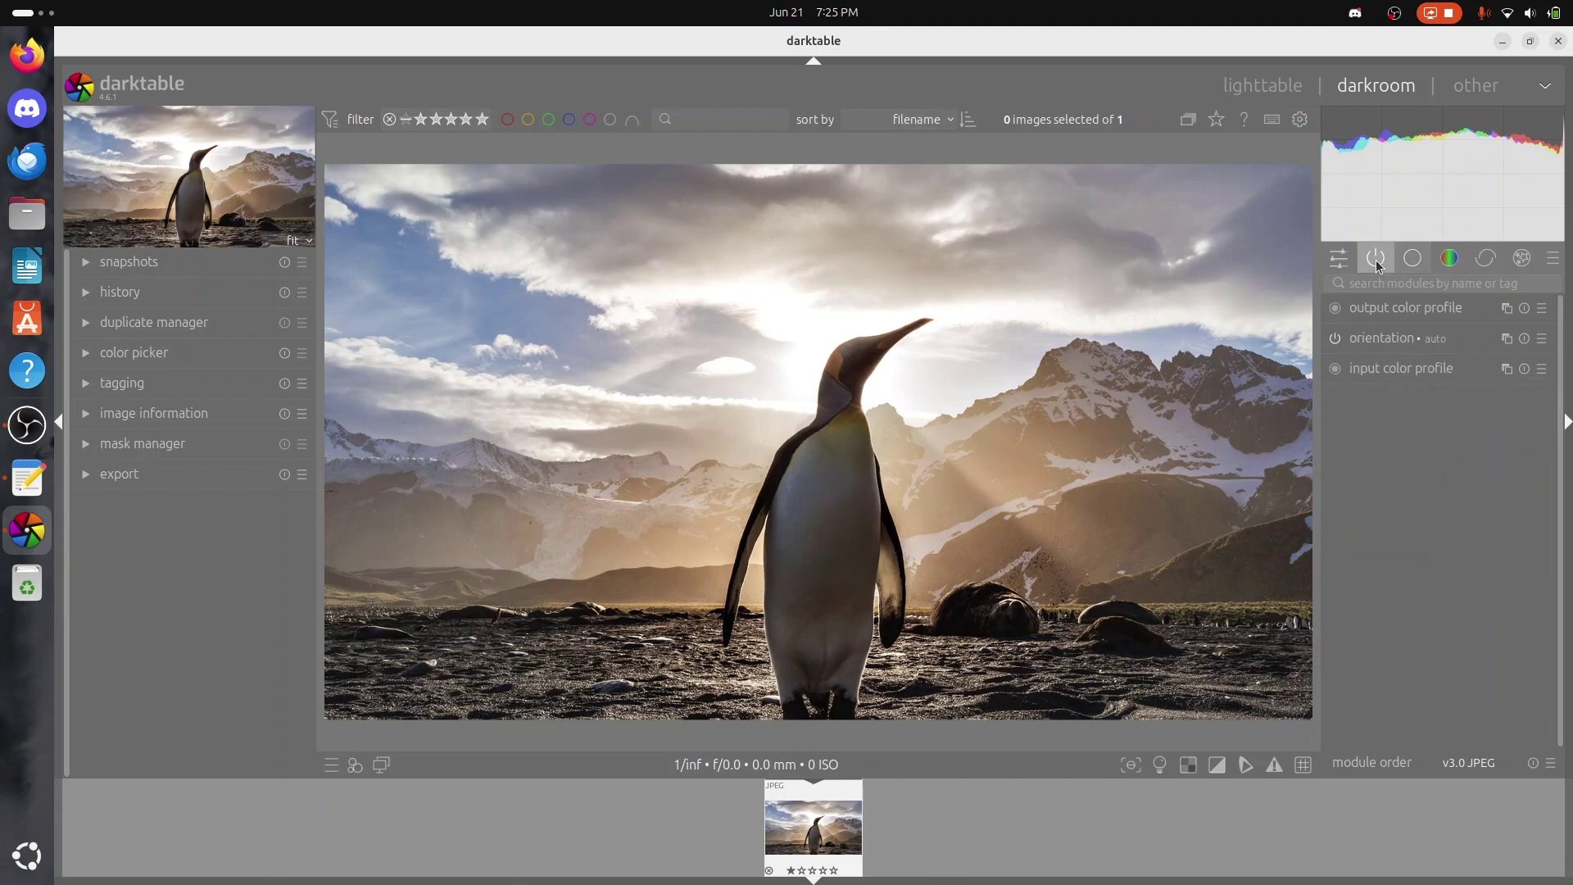
left_click(1413, 259)
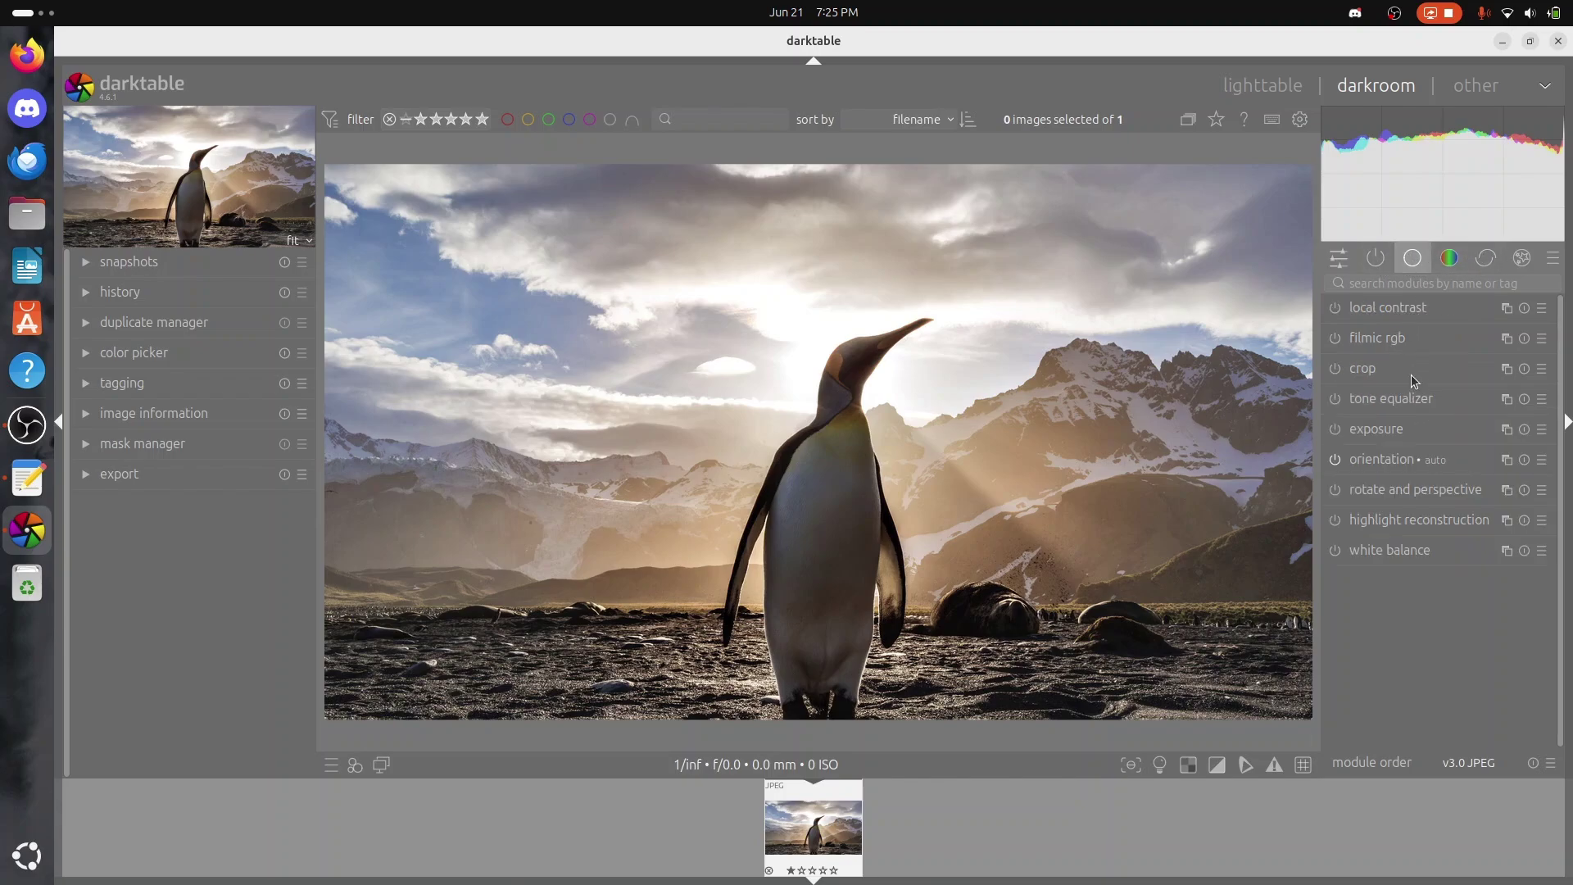
left_click(1410, 552)
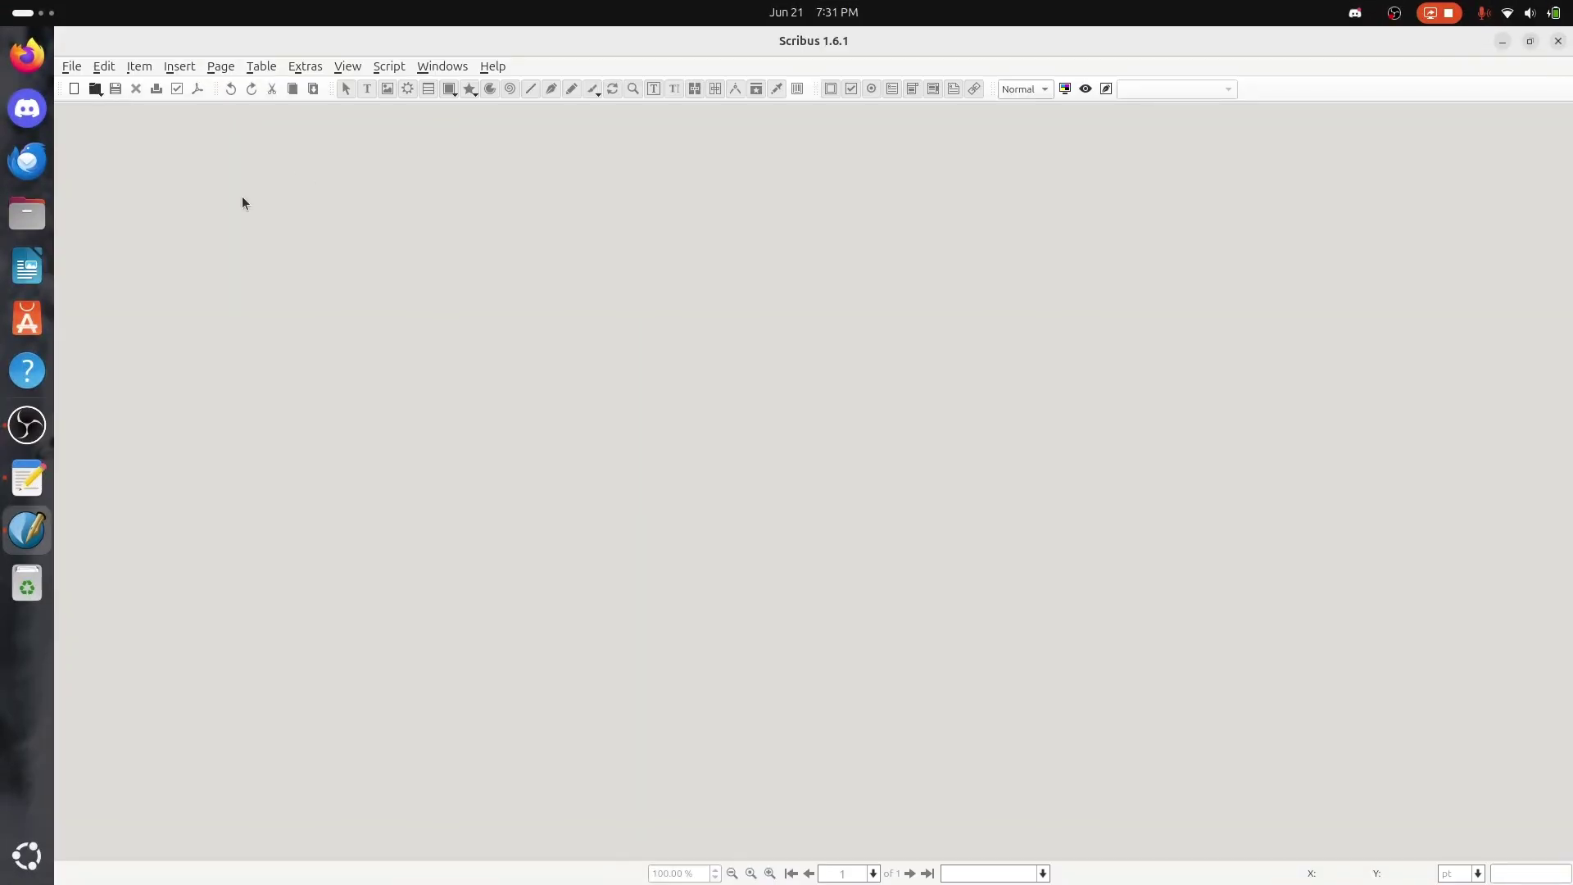
Step: Create a new blank Letter-size document in Scribus
left_click(72, 69)
left_click(81, 85)
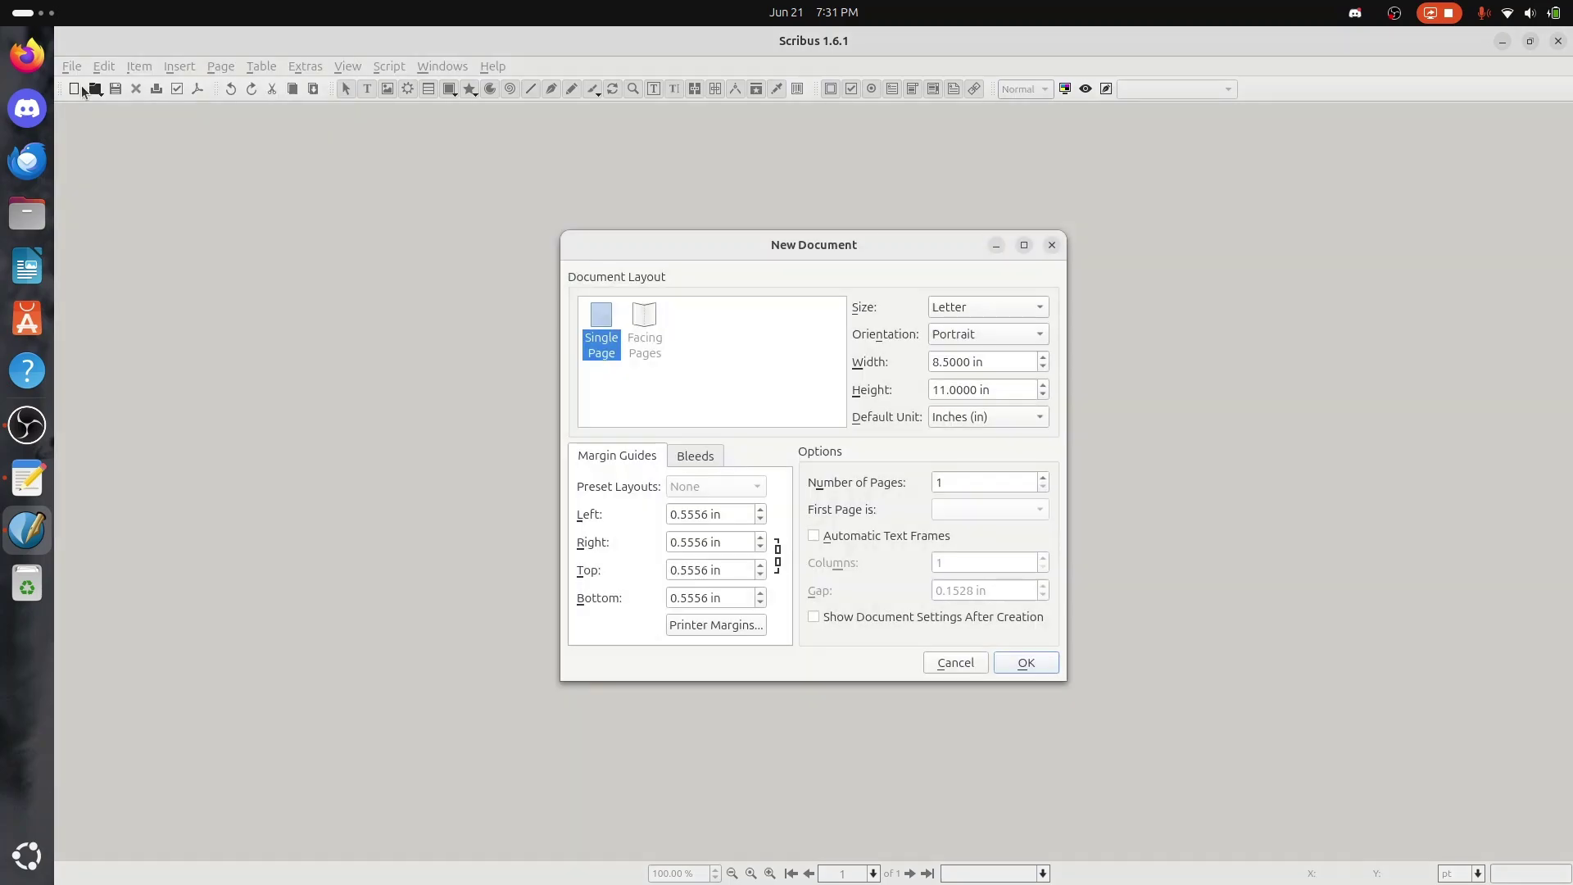
left_click(1025, 665)
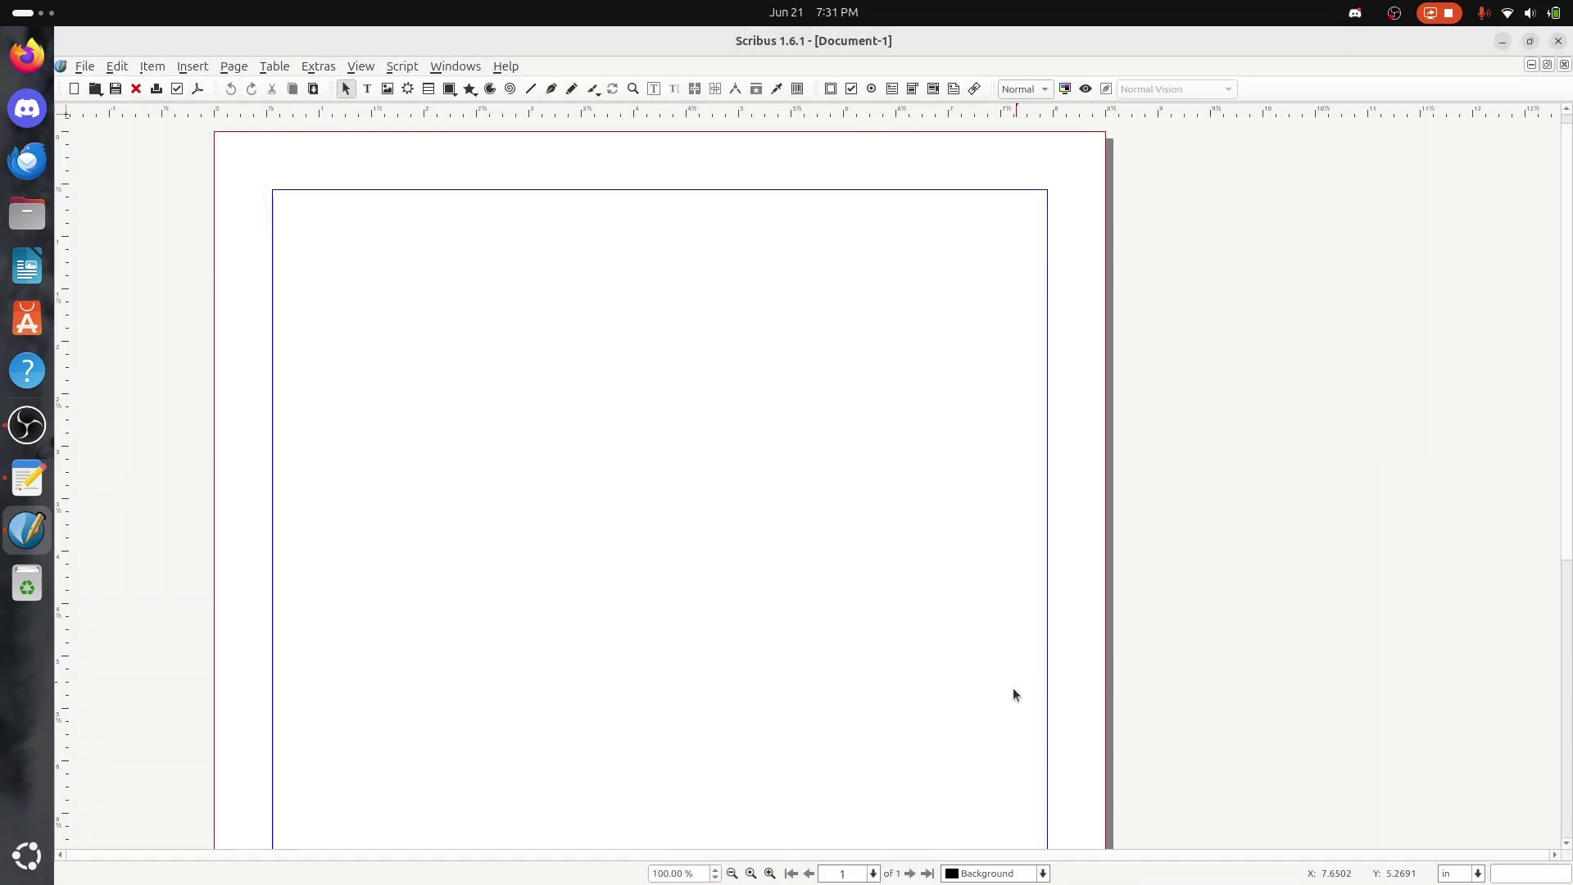
Step: Set the Scribus interface theme to Breeze in Preferences
left_click(81, 63)
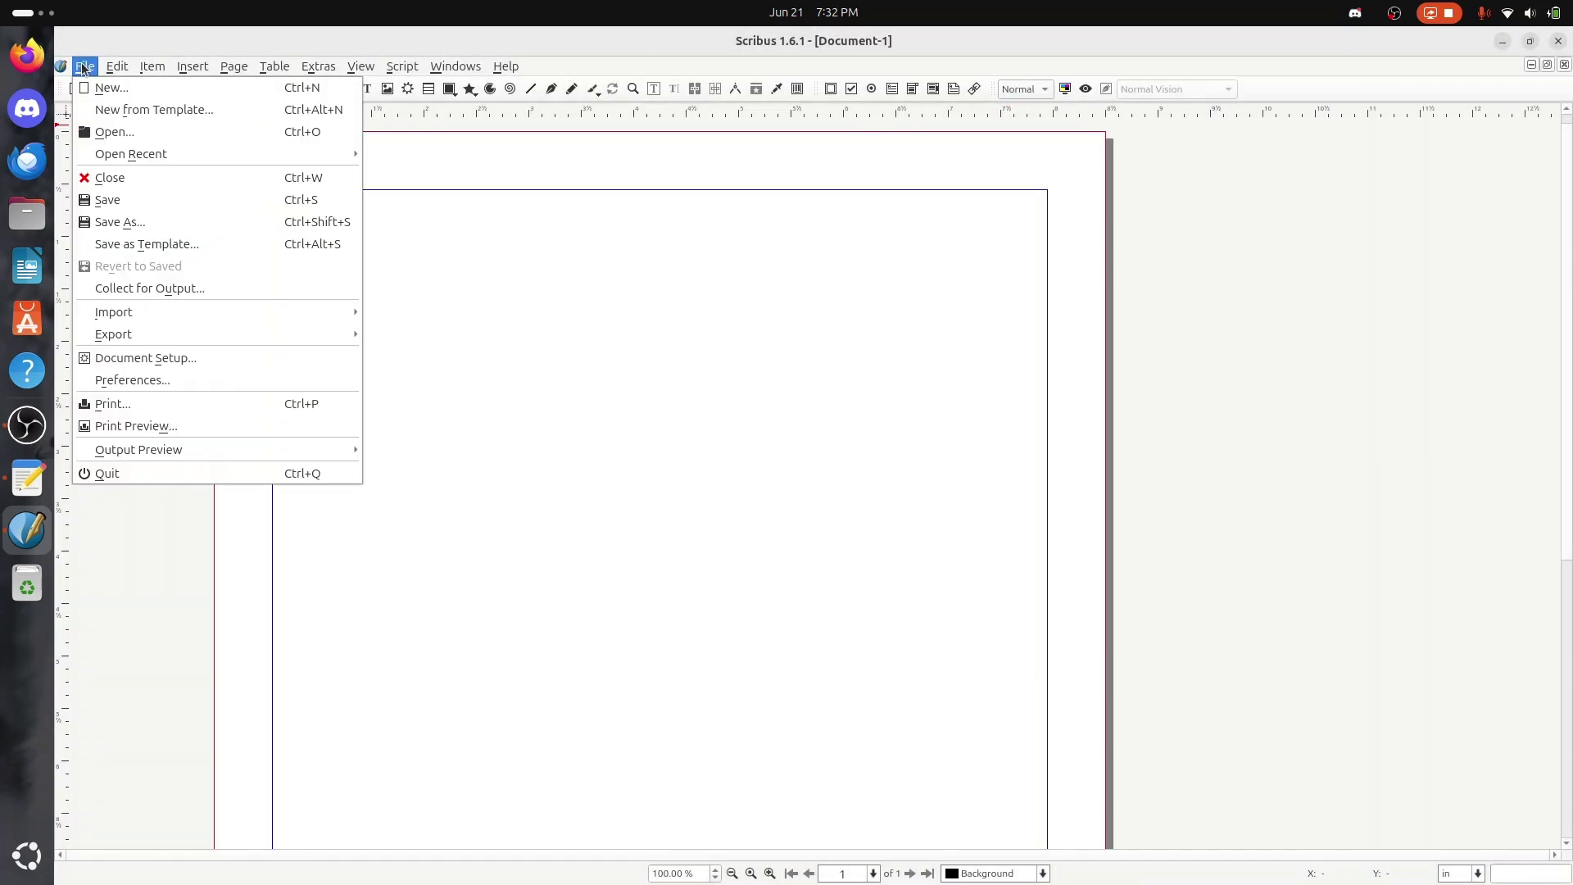
mouse_move(487, 70)
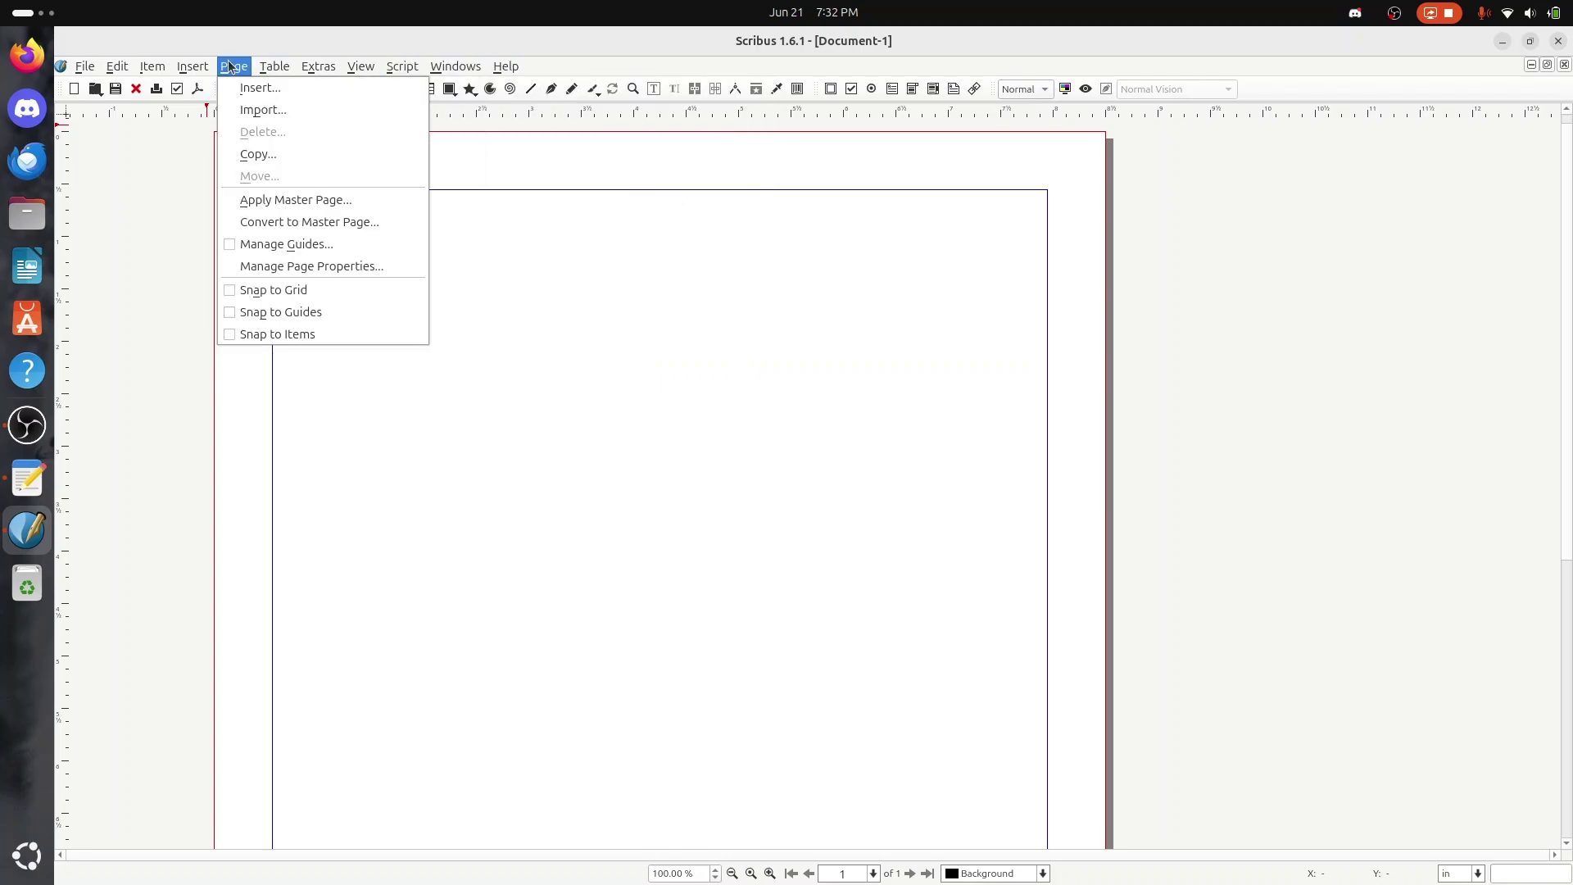
mouse_move(84, 67)
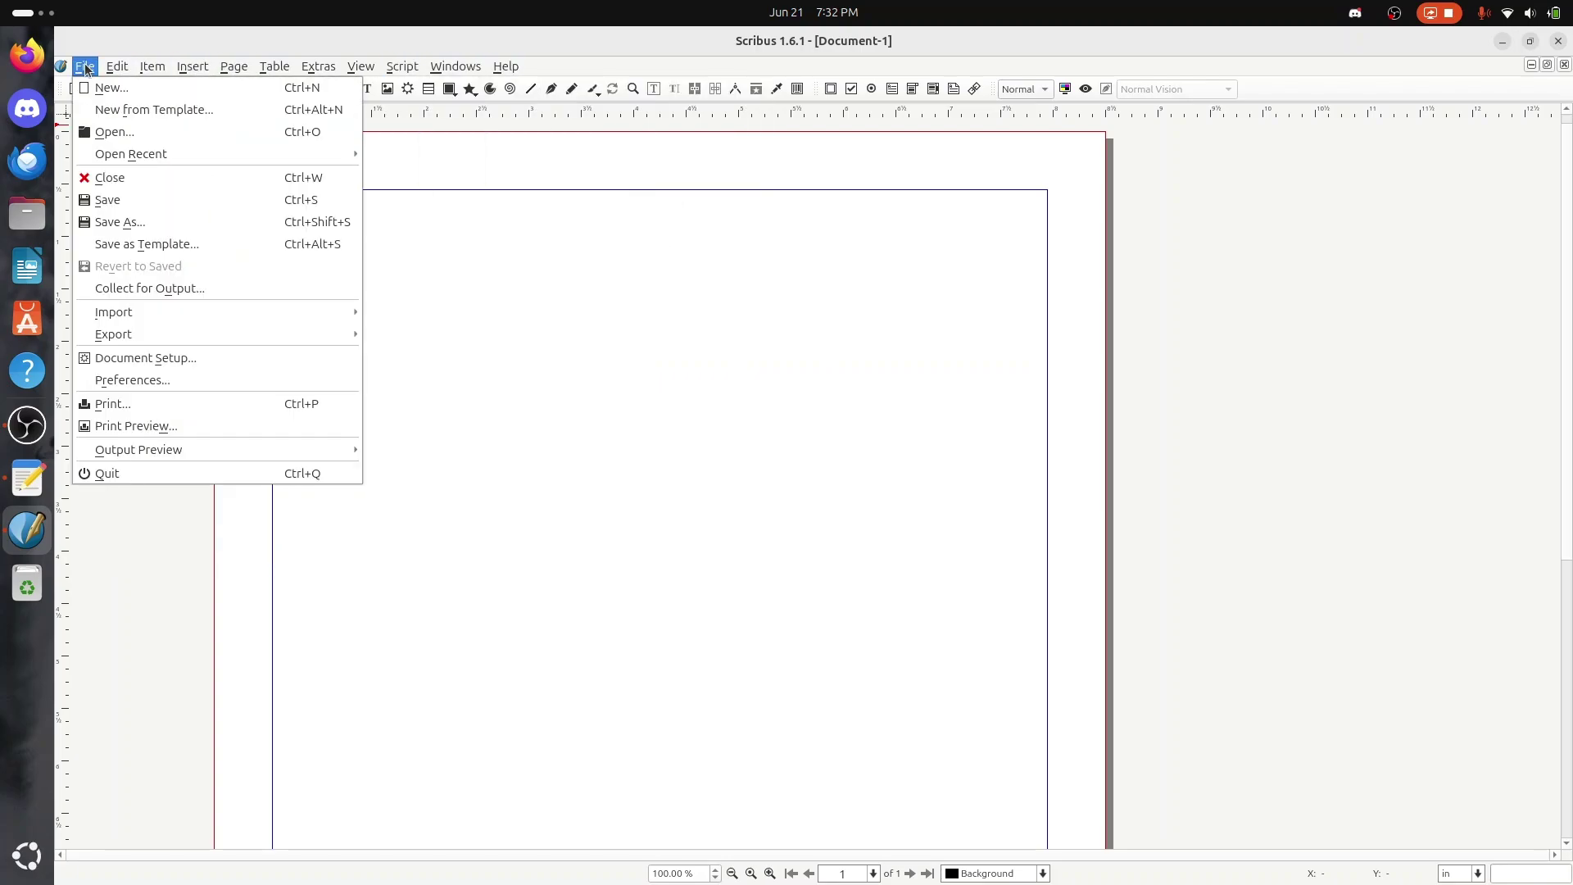
left_click(159, 381)
left_click(789, 342)
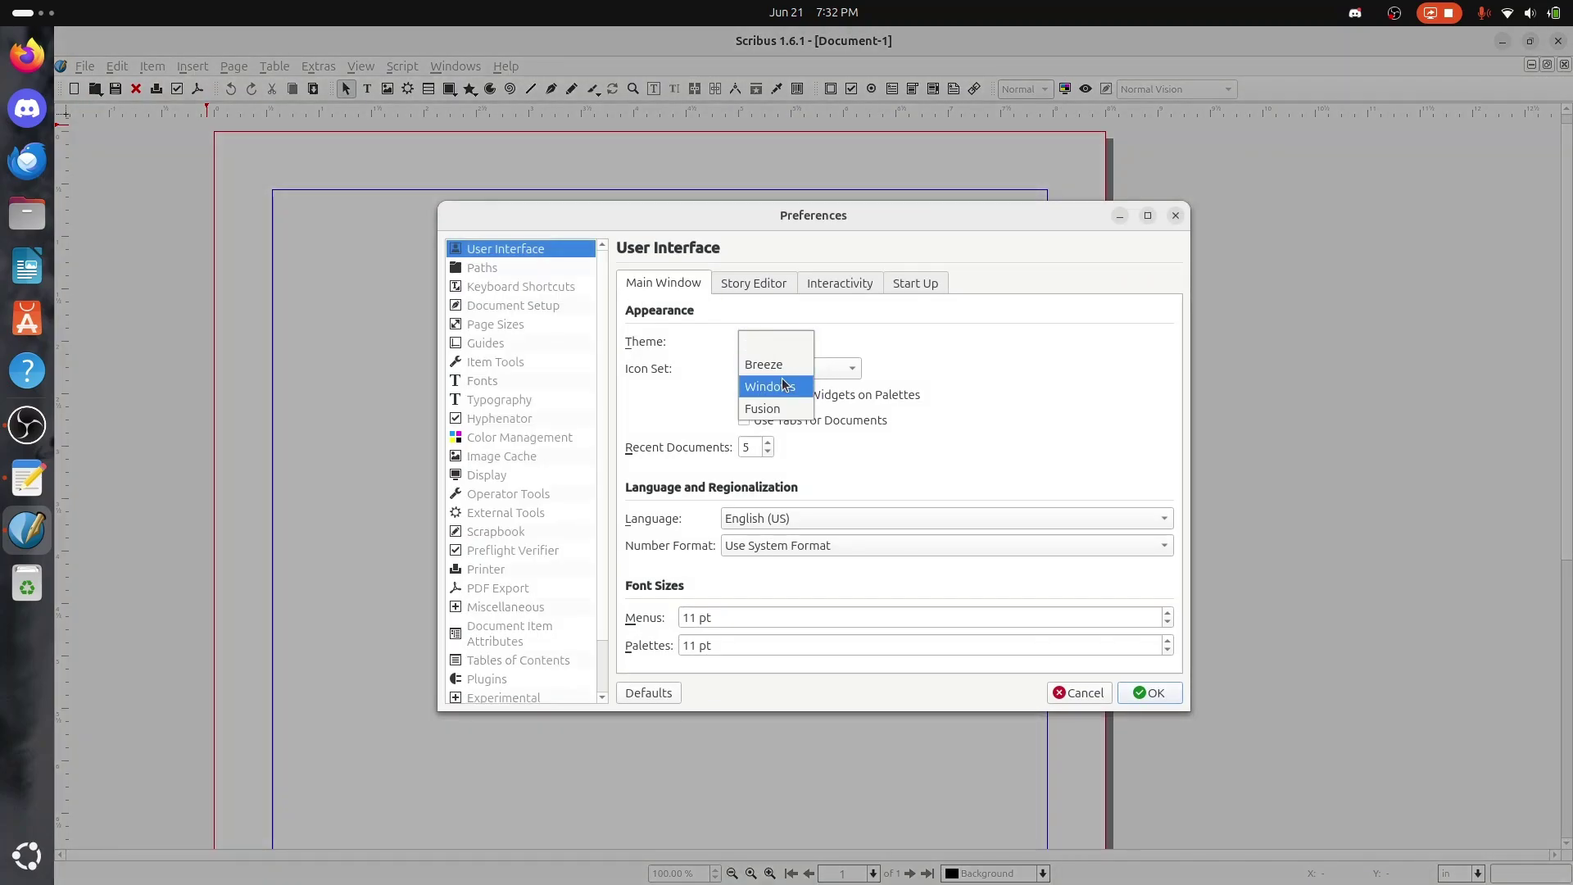
left_click(788, 367)
left_click(1151, 690)
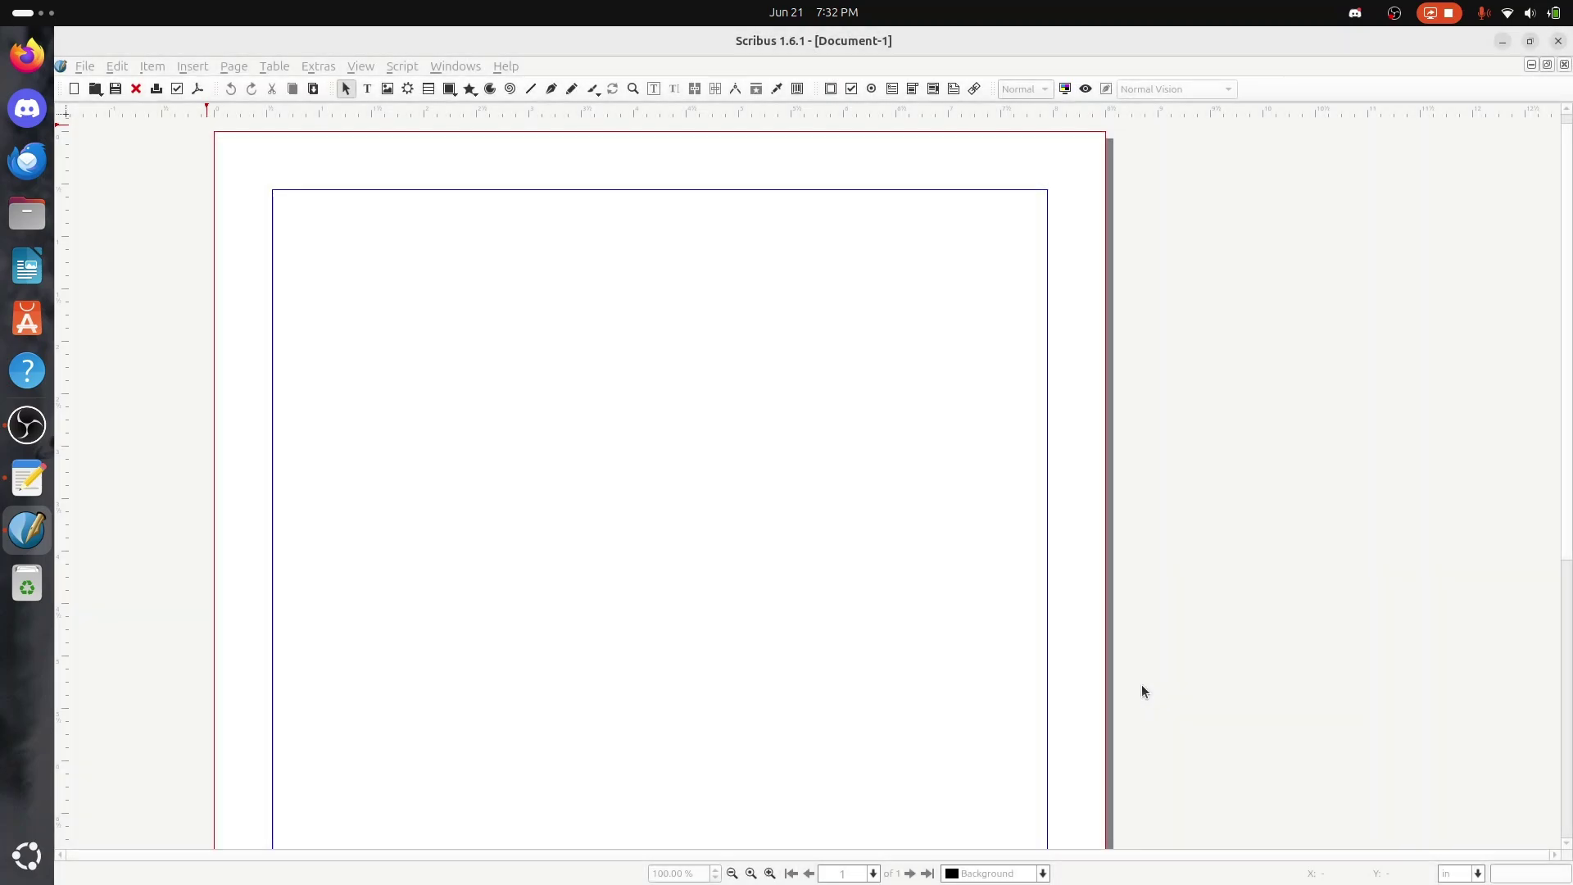
Step: Reopen Preferences, then close it without changes
left_click(97, 68)
left_click(154, 393)
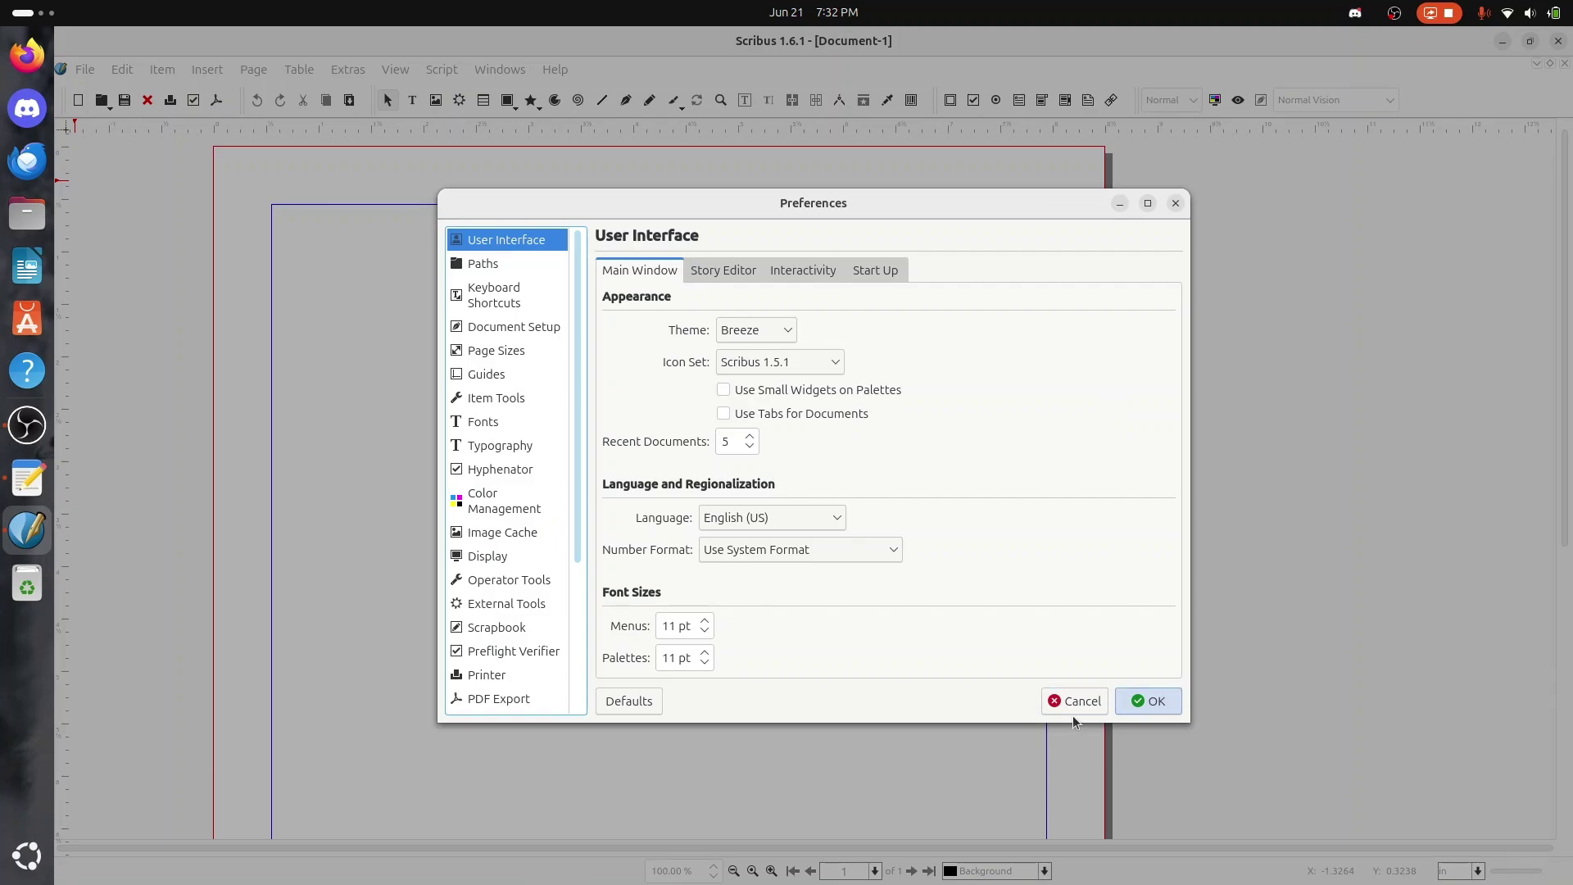
left_click(1070, 702)
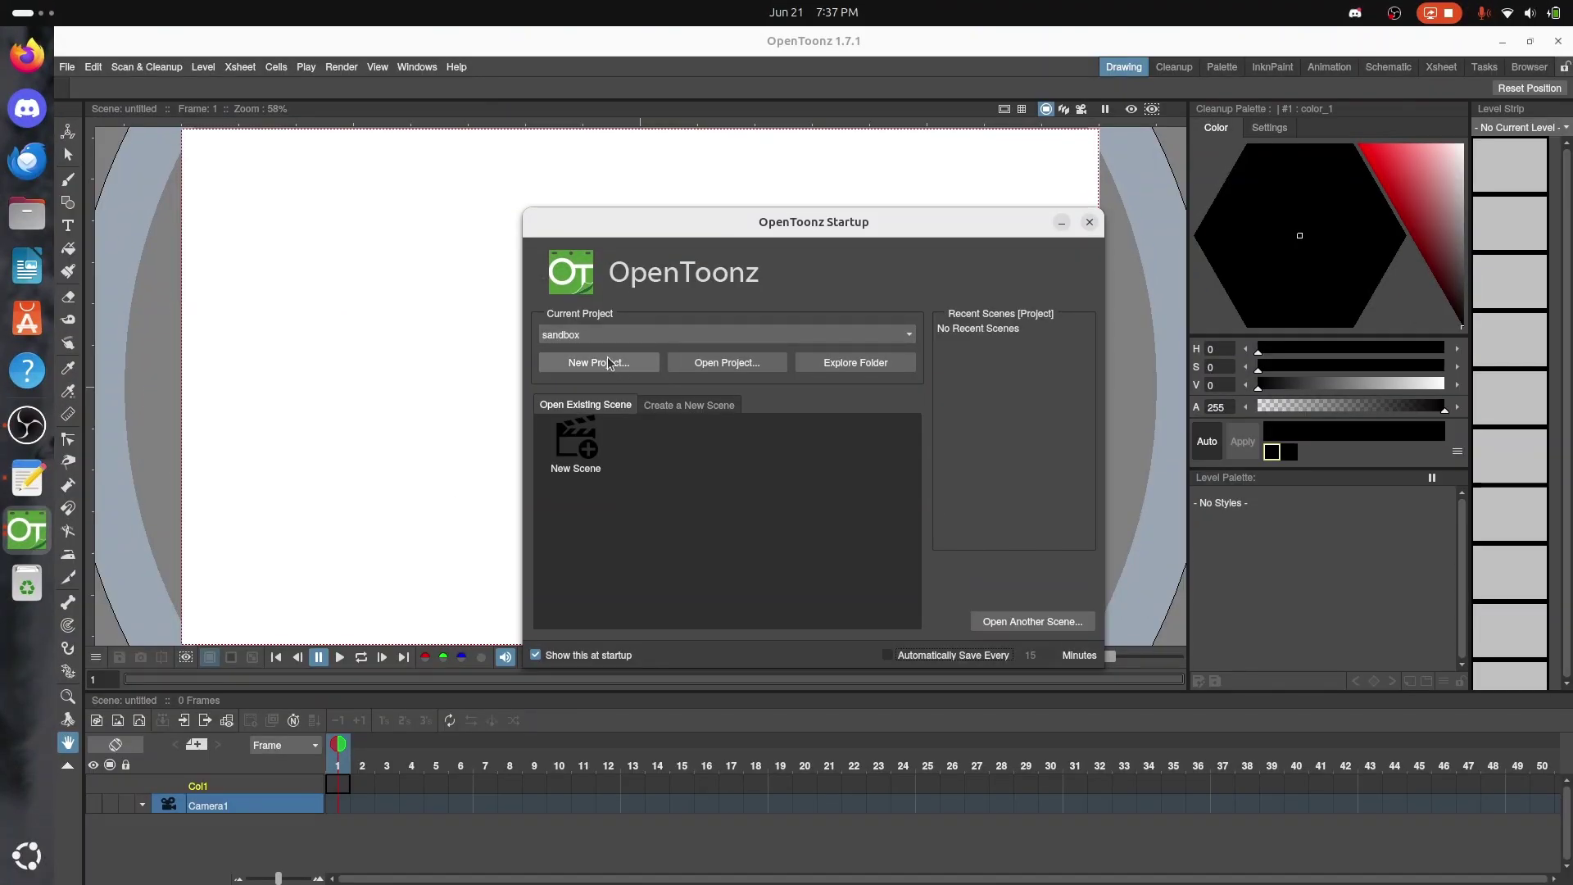
Step: Begin creating a new OpenToonz project
left_click(607, 359)
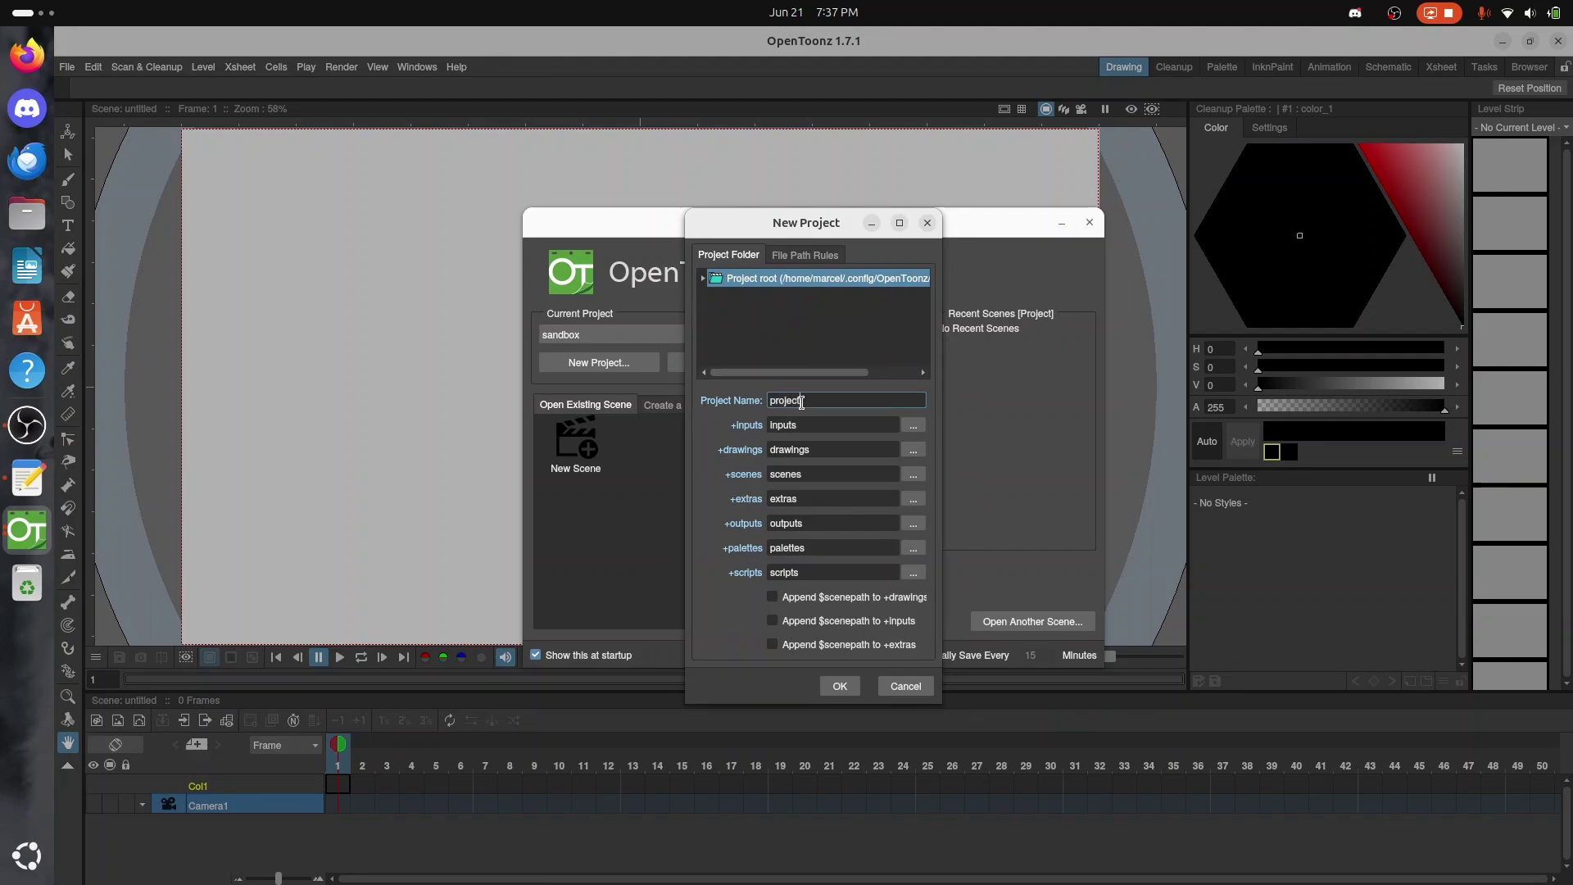
Step: Create the project named 'project', close the startup window, and view the About information
left_click(836, 695)
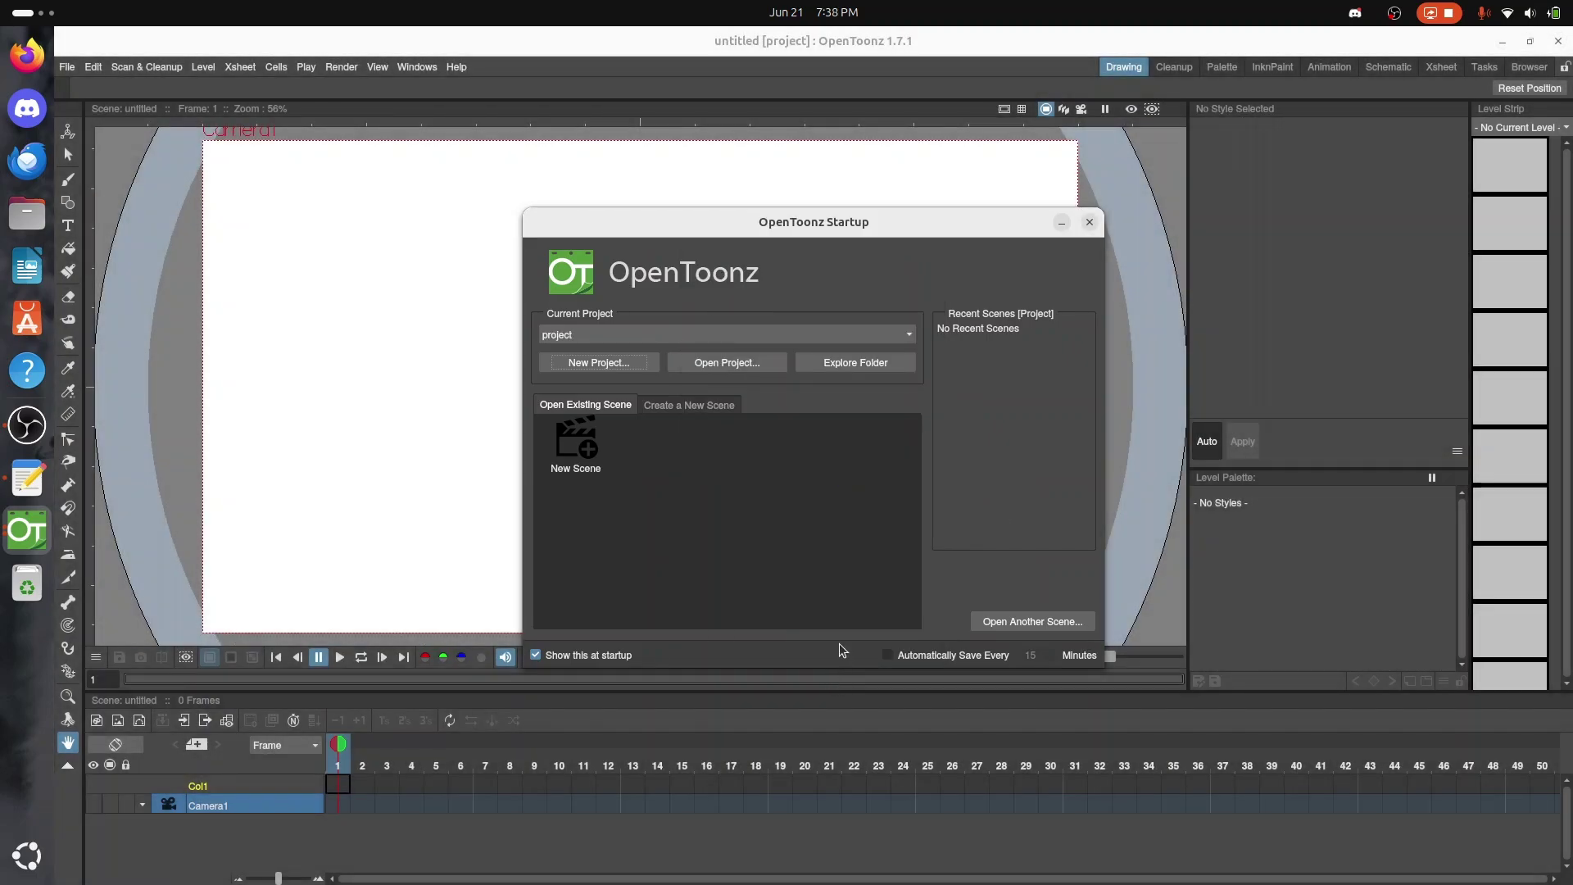
left_click(1090, 223)
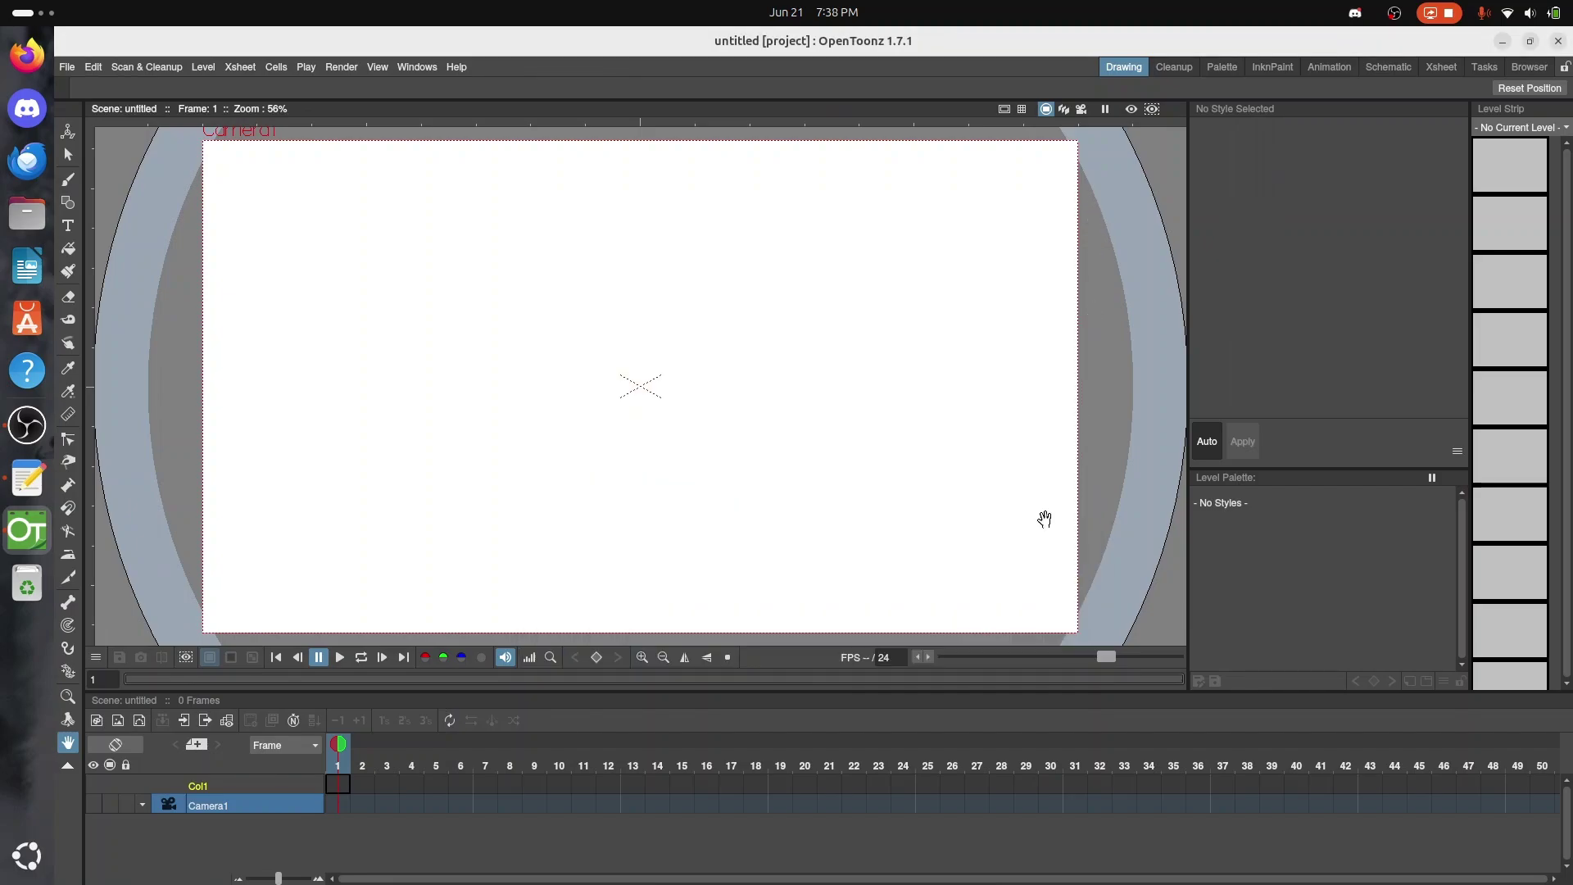
left_click(67, 67)
mouse_move(439, 66)
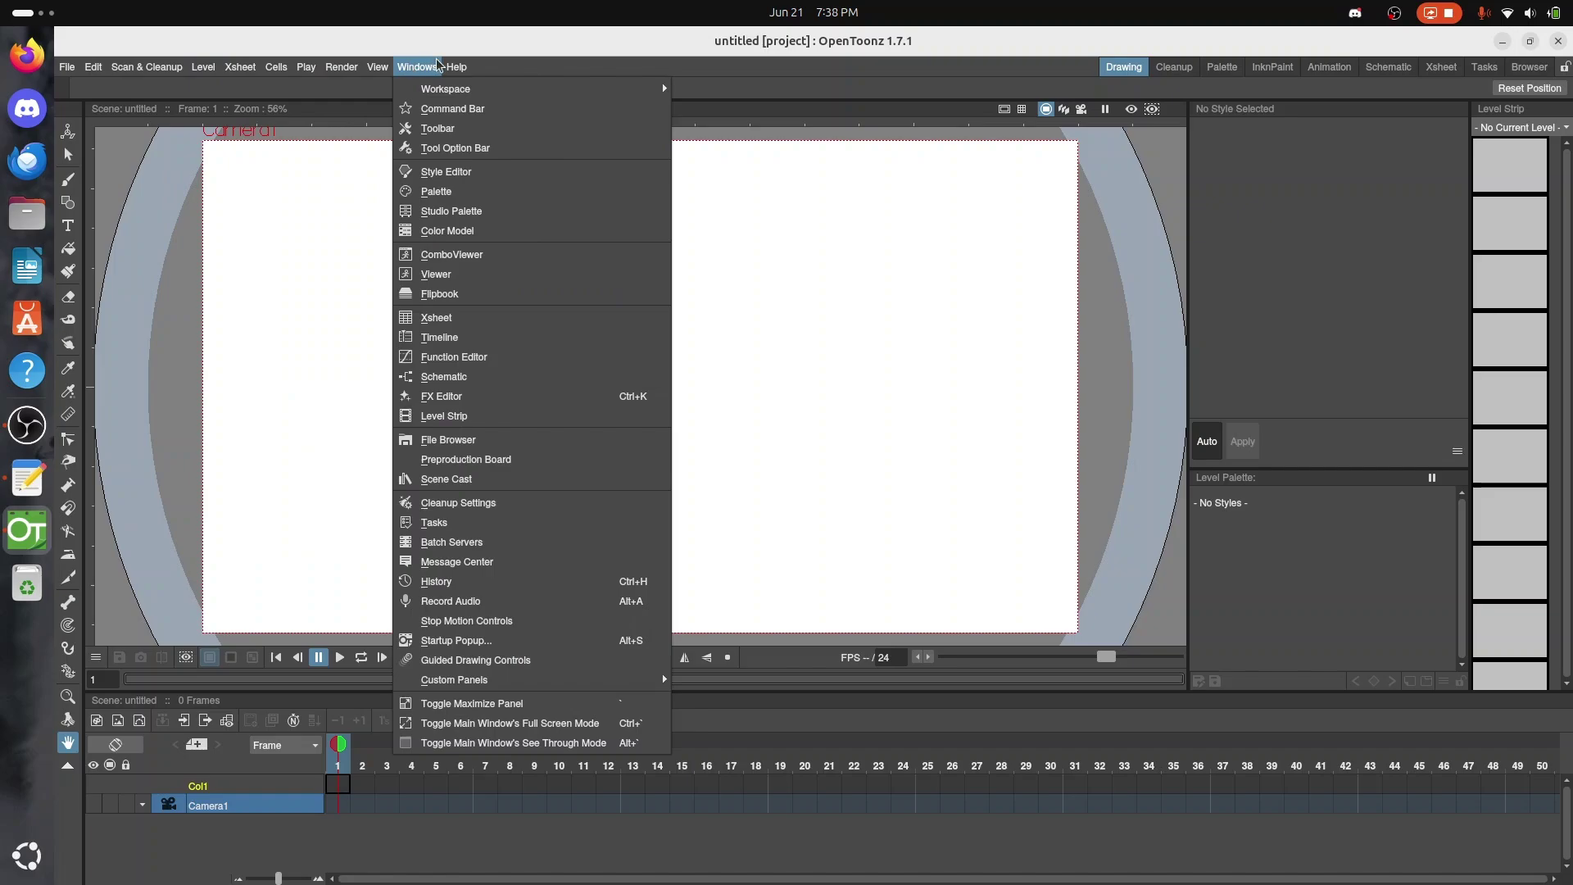
left_click(485, 171)
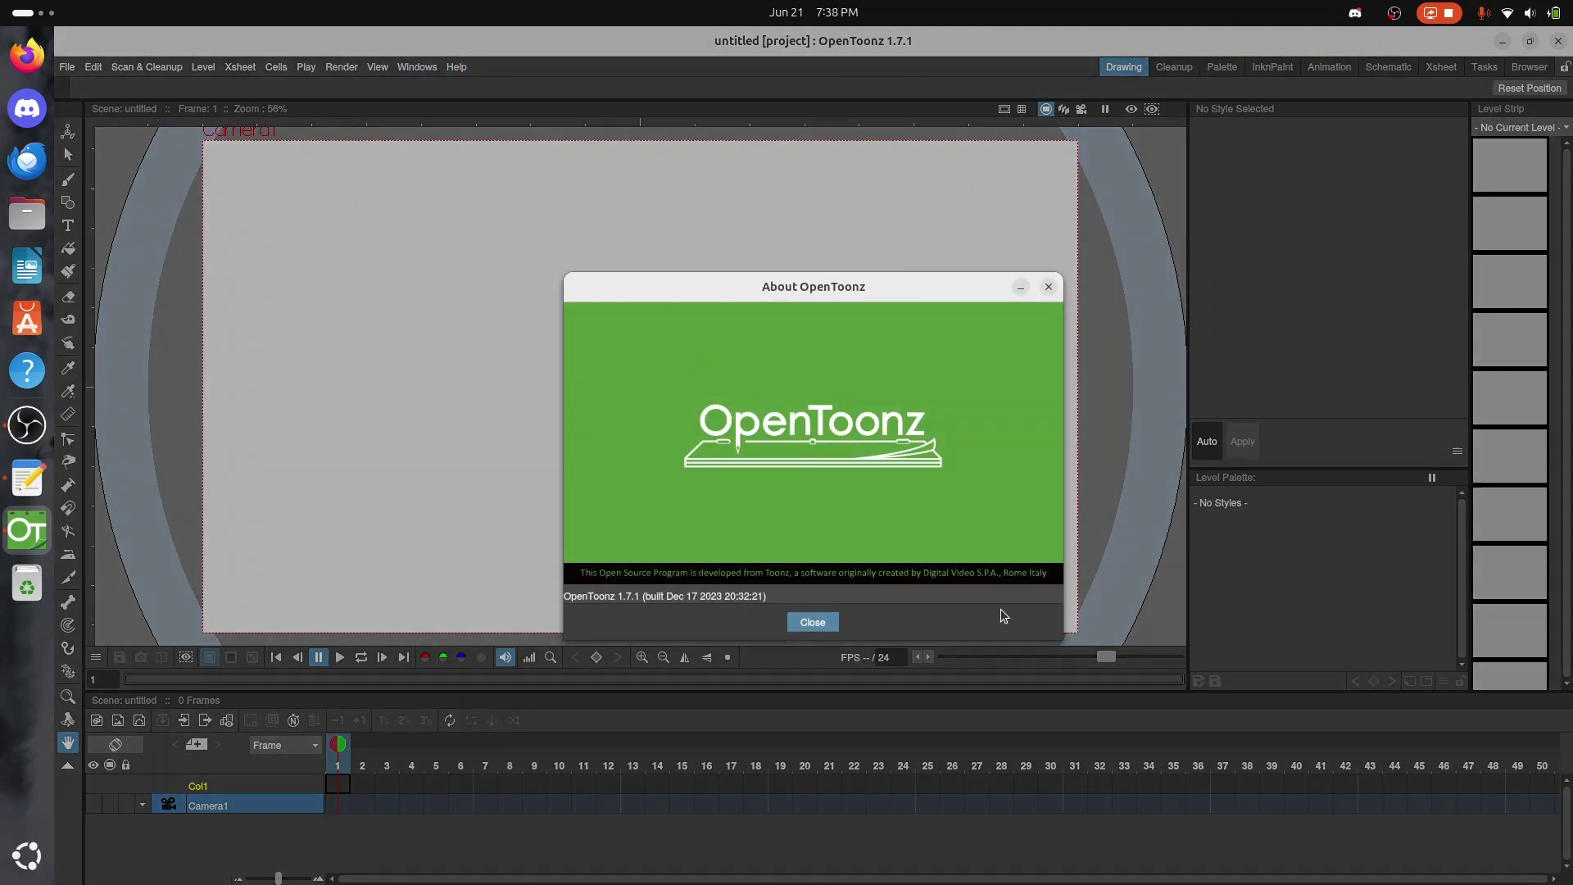
left_click(813, 622)
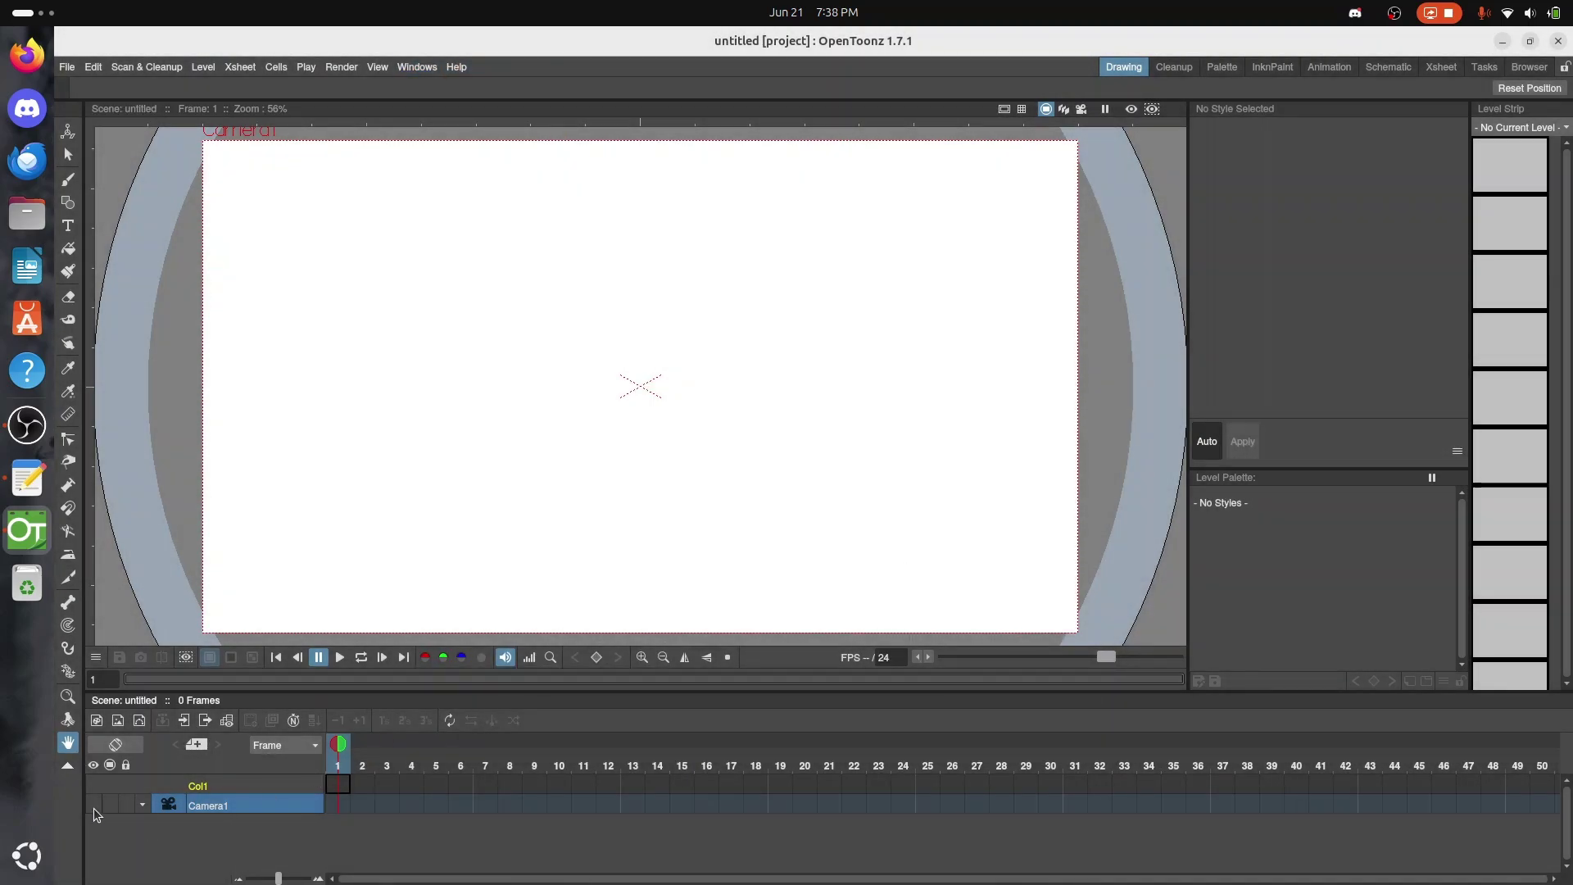
Step: Pick the Brush tool and draw a looping freehand stroke on the canvas, creating level A
left_click(68, 718)
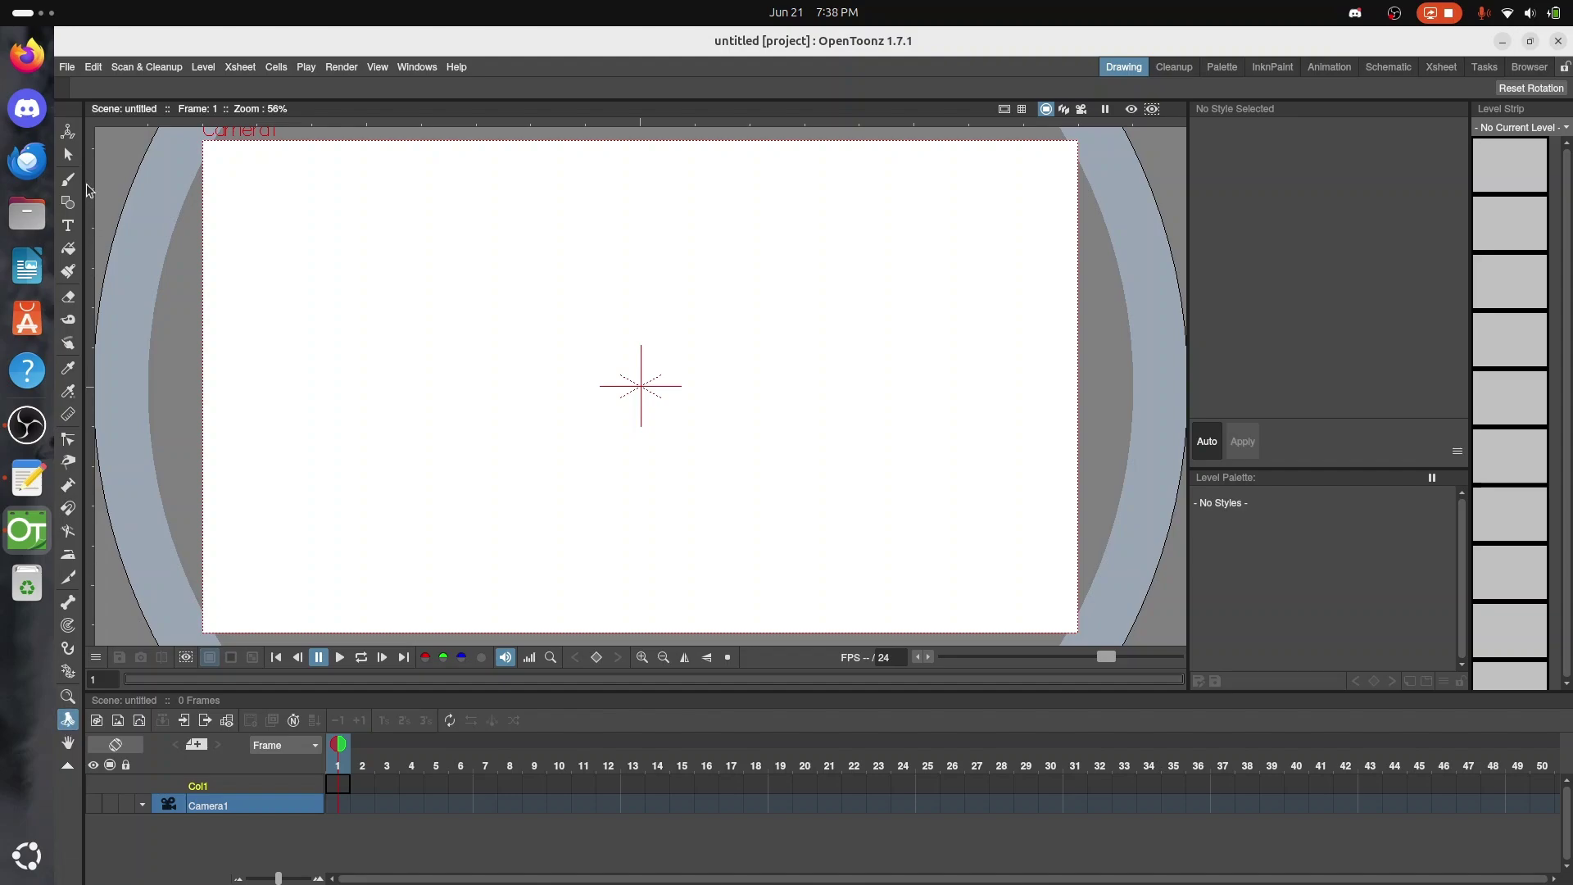
left_click(68, 156)
left_click(68, 179)
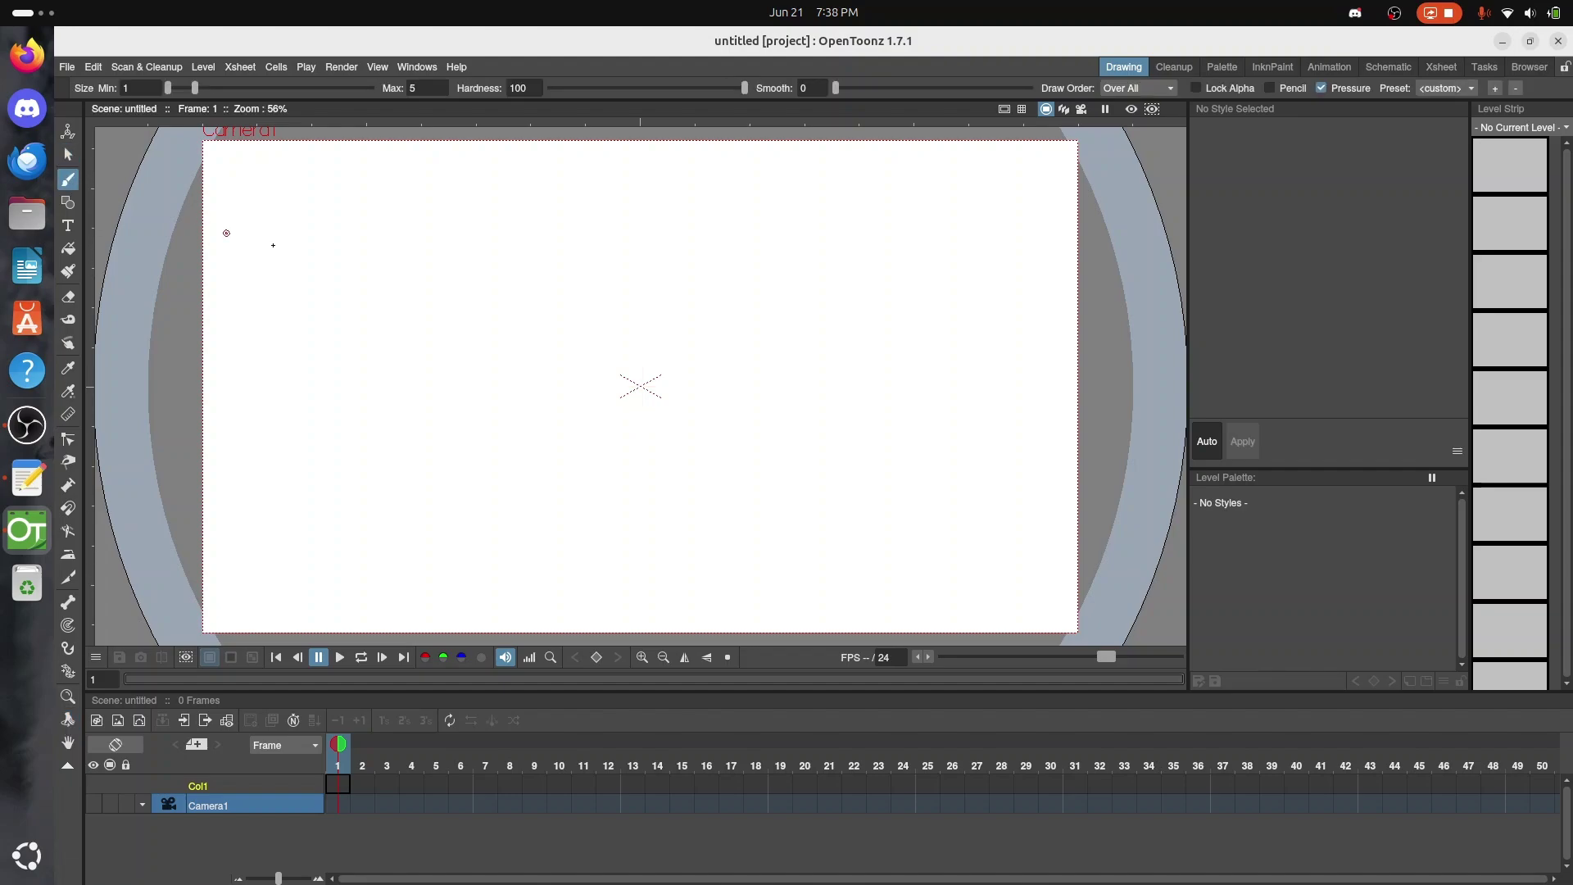
left_click_drag(278, 245, 462, 332)
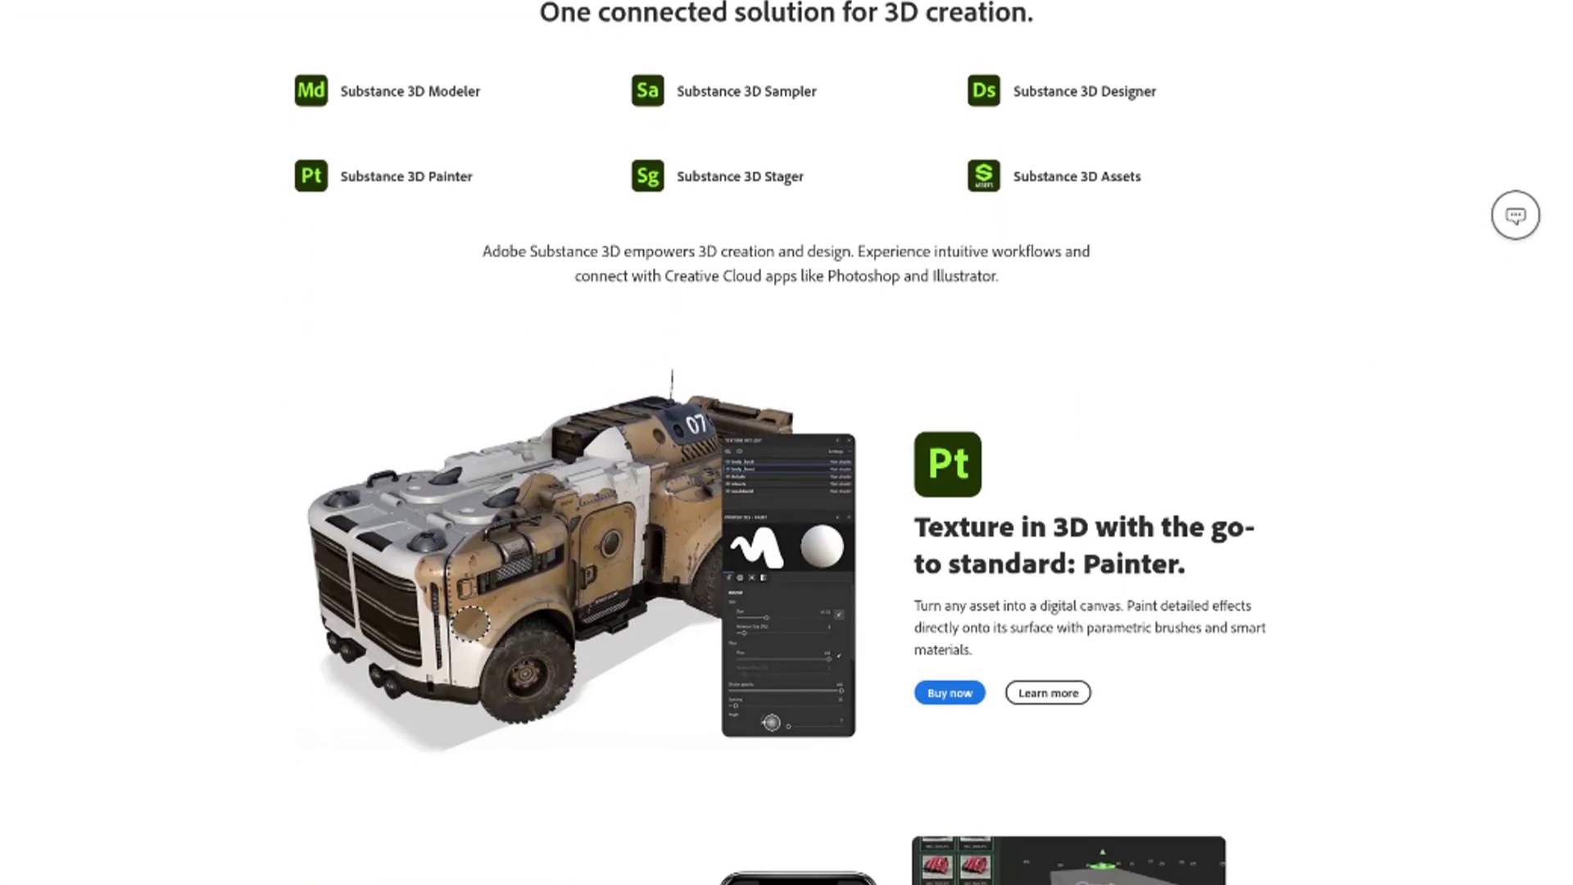
scroll(786, 443, "down", 2)
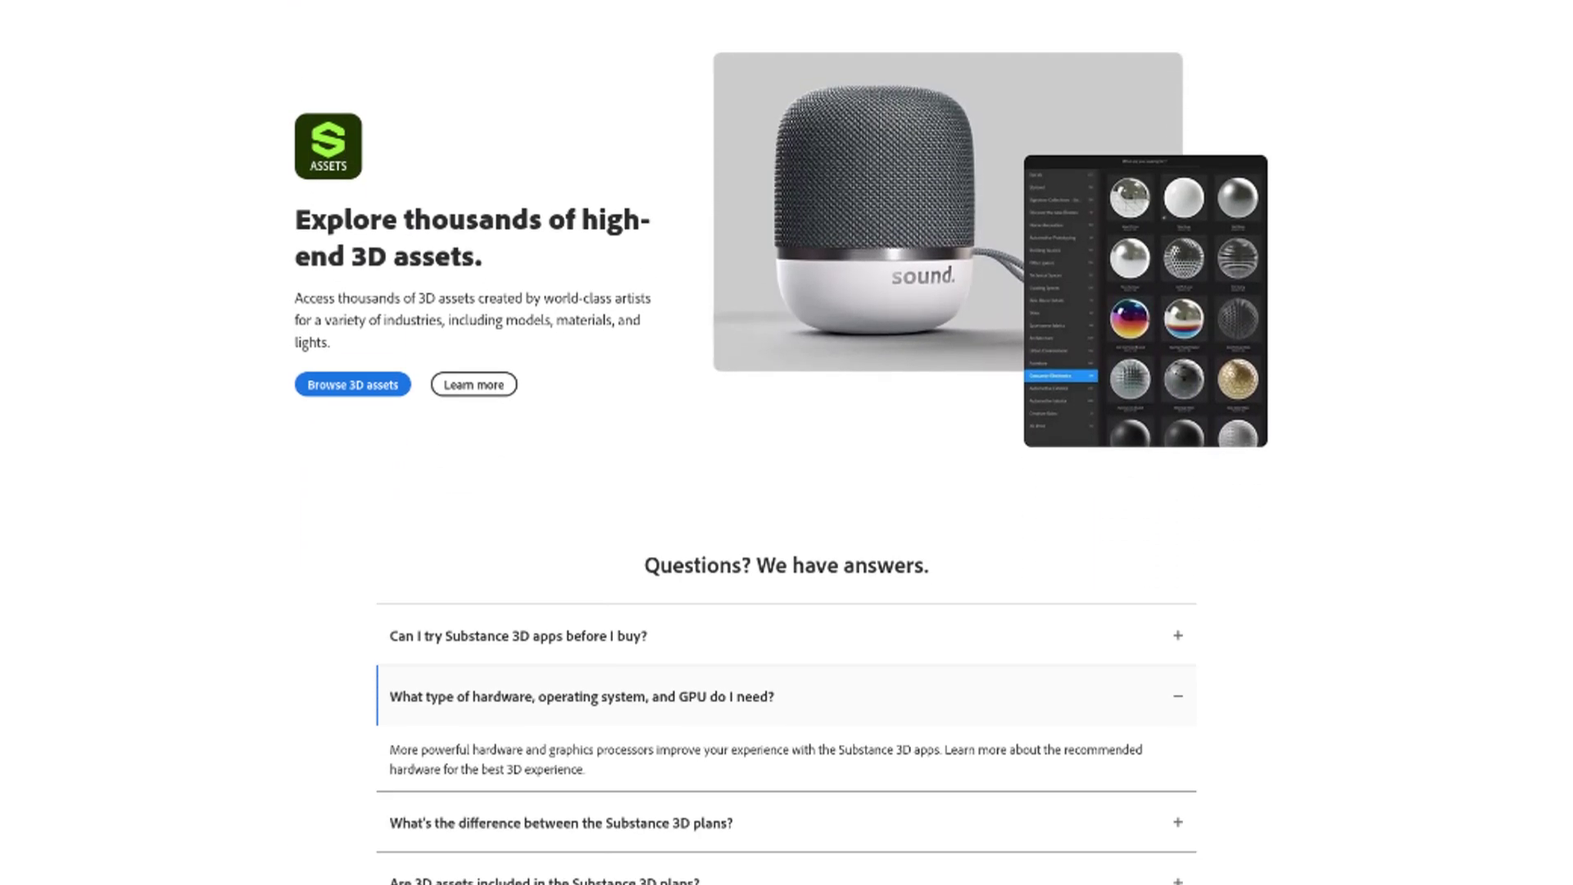
scroll(787, 443, "down", 8)
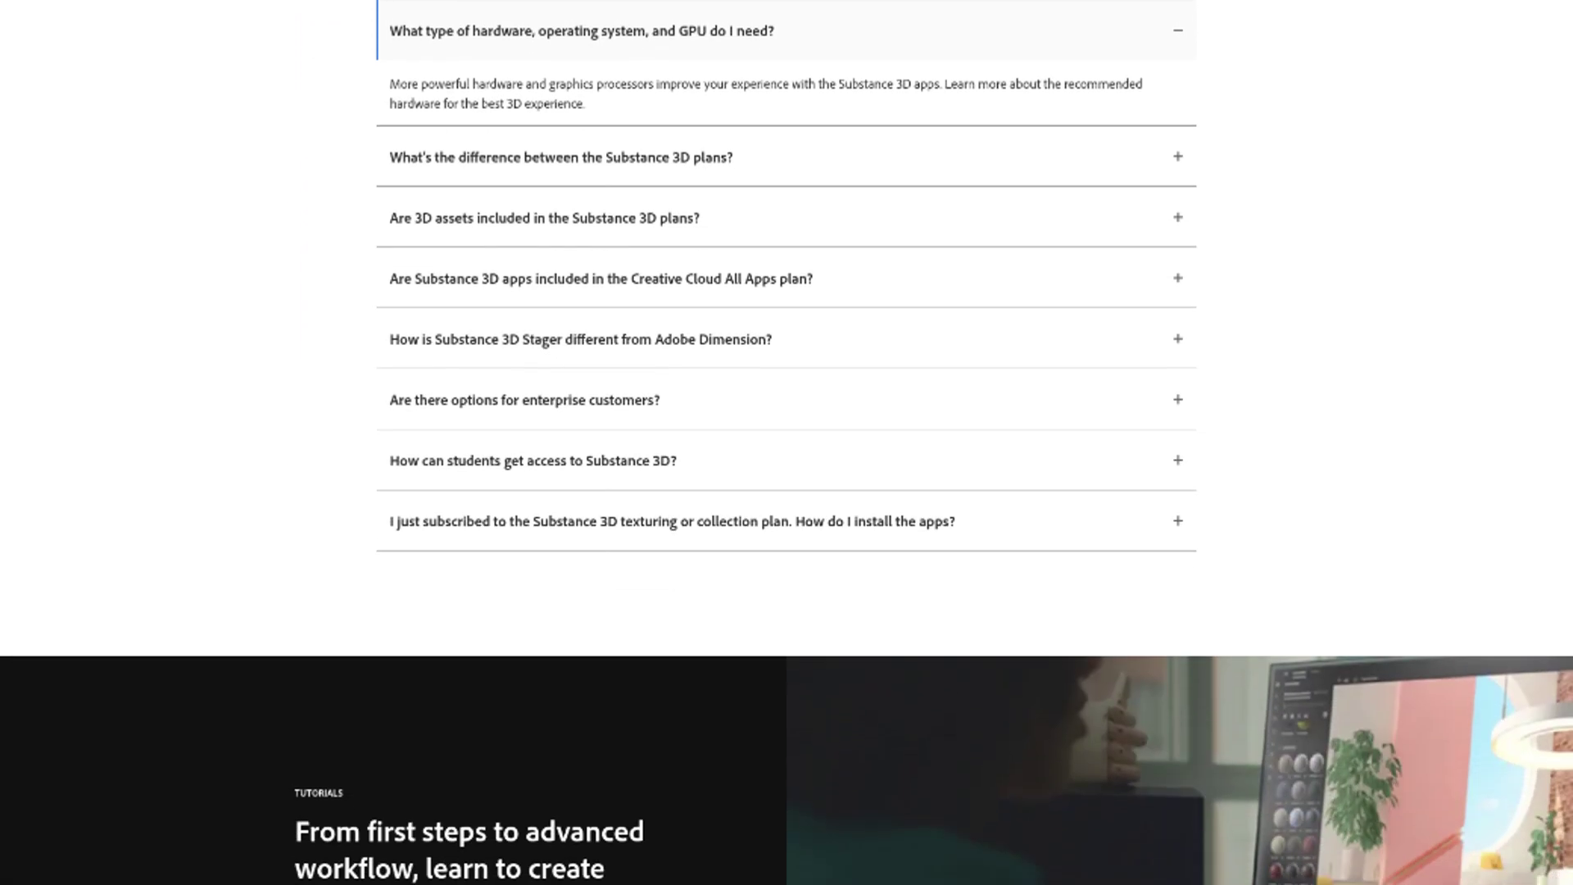
scroll(787, 442, "down", 8)
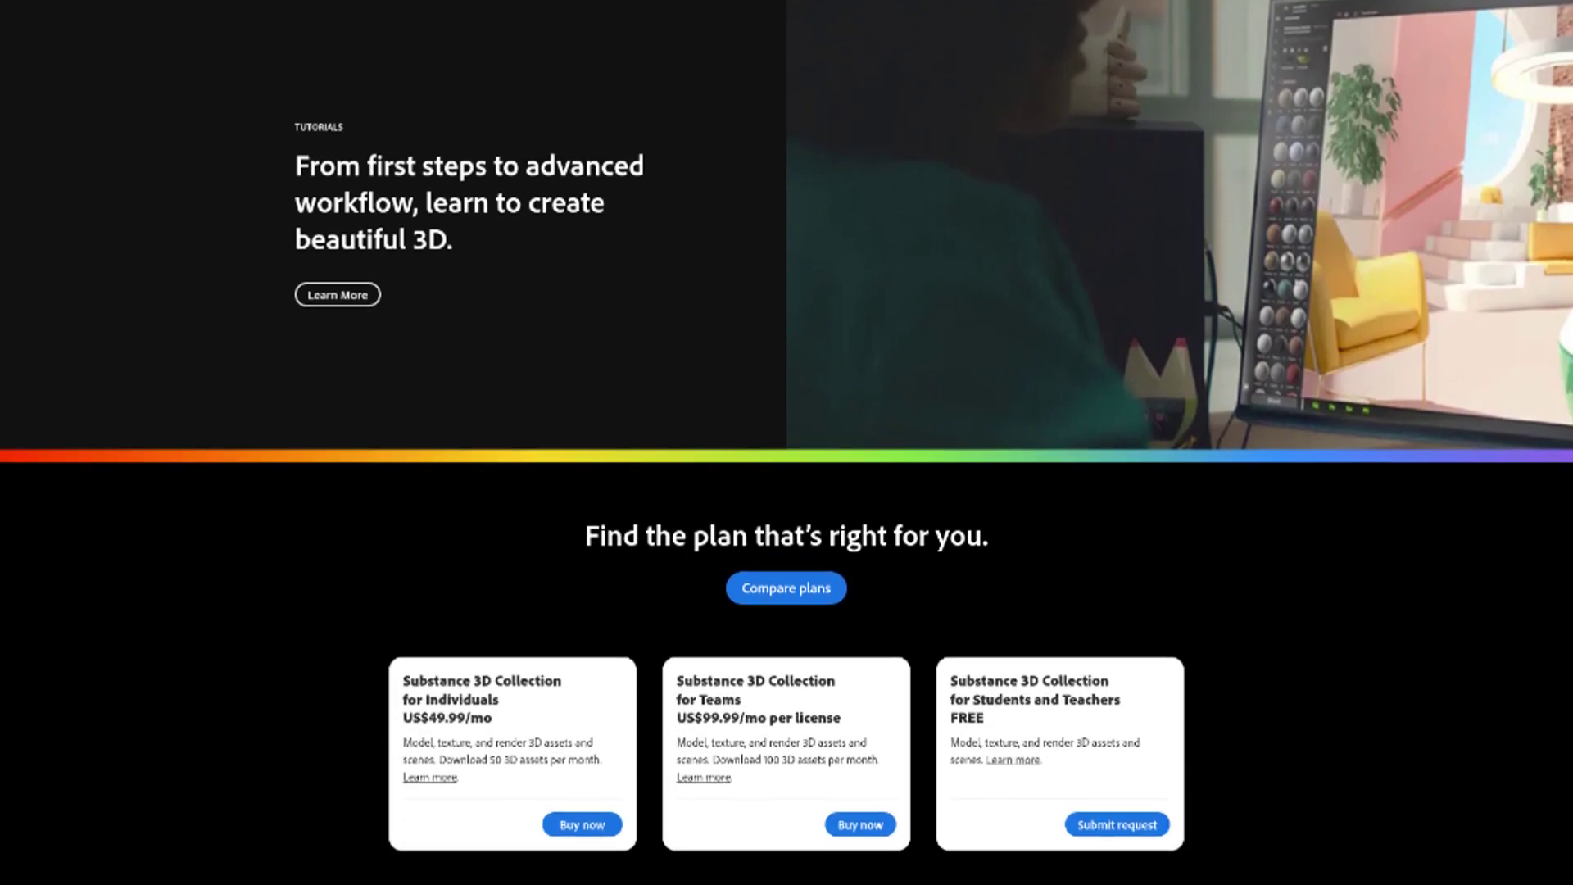
scroll(787, 442, "down", 4)
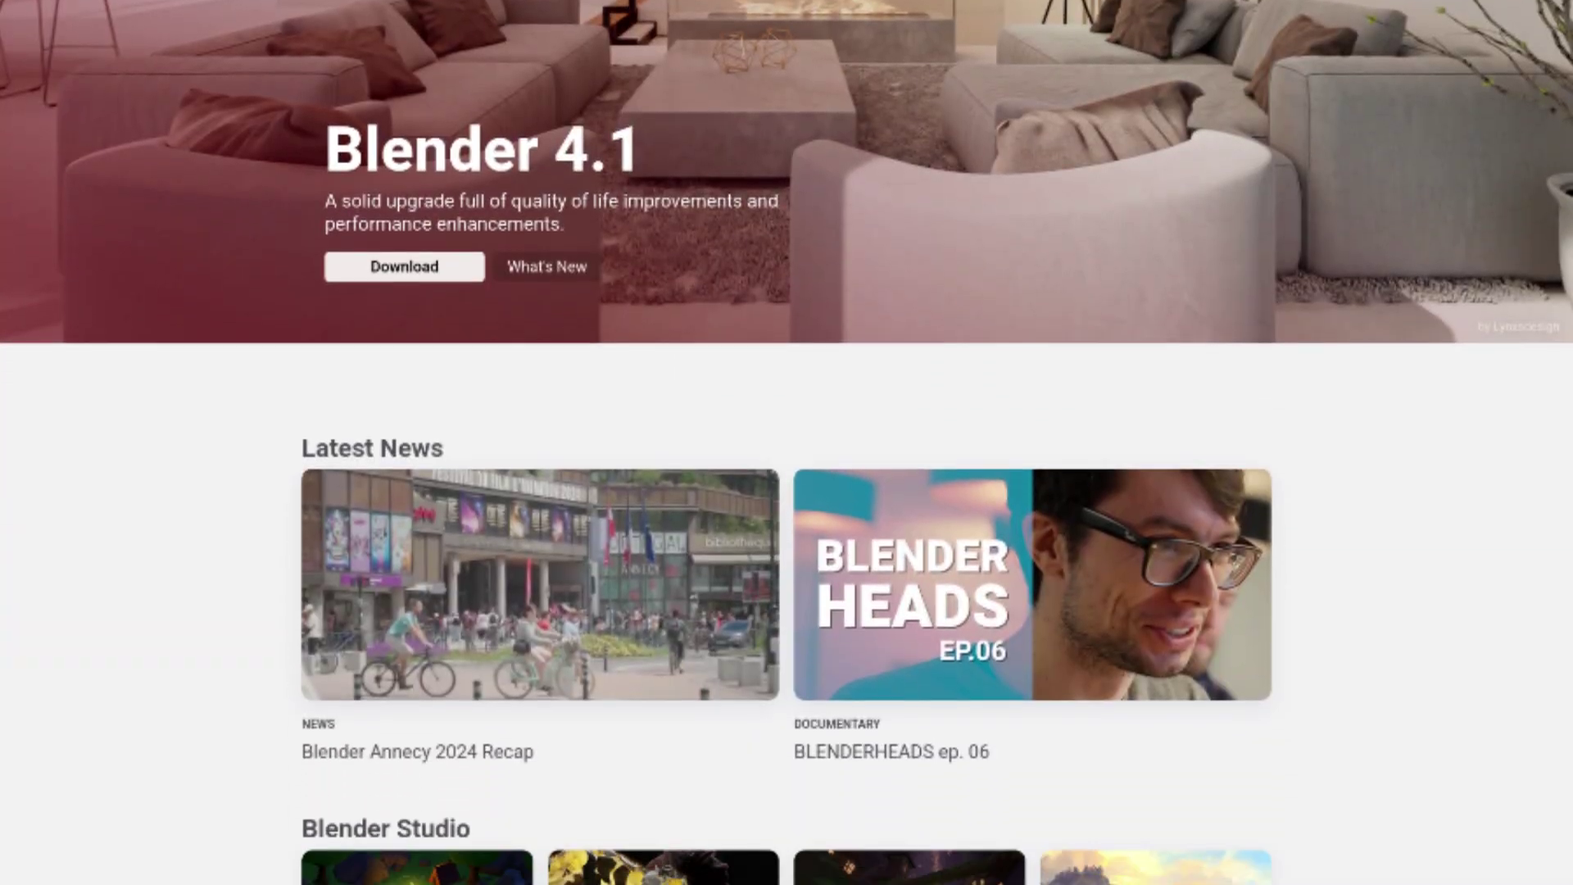
Step: Scroll blender.org past Cycles, Modeling and VFX to Animation & Rigging and Story Art
scroll(787, 443, "down", 4)
scroll(787, 443, "down", 16)
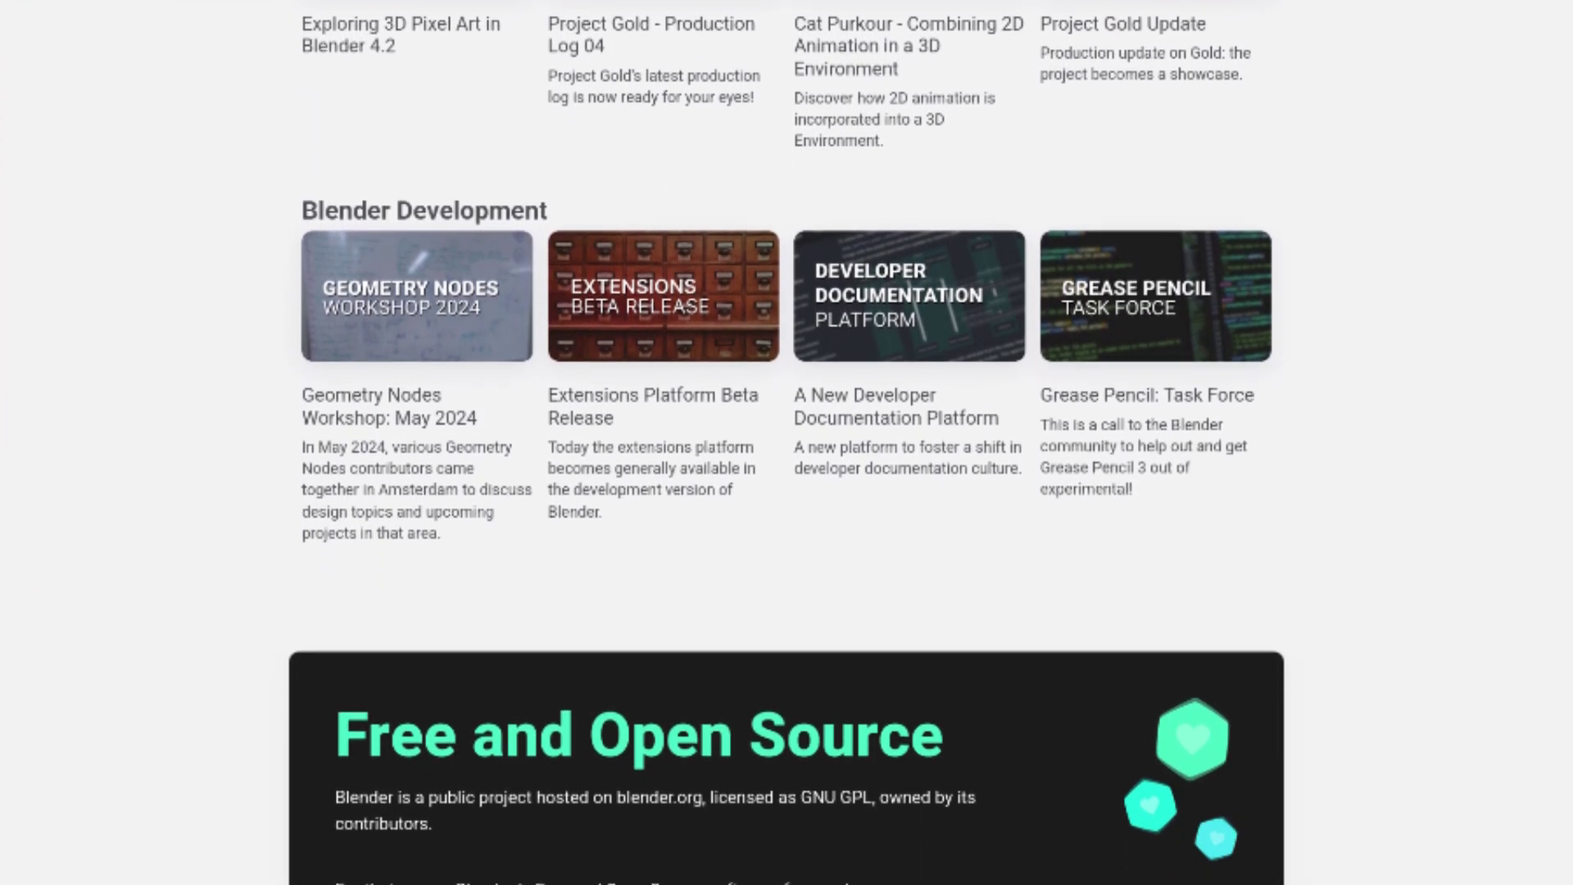
scroll(787, 443, "down", 16)
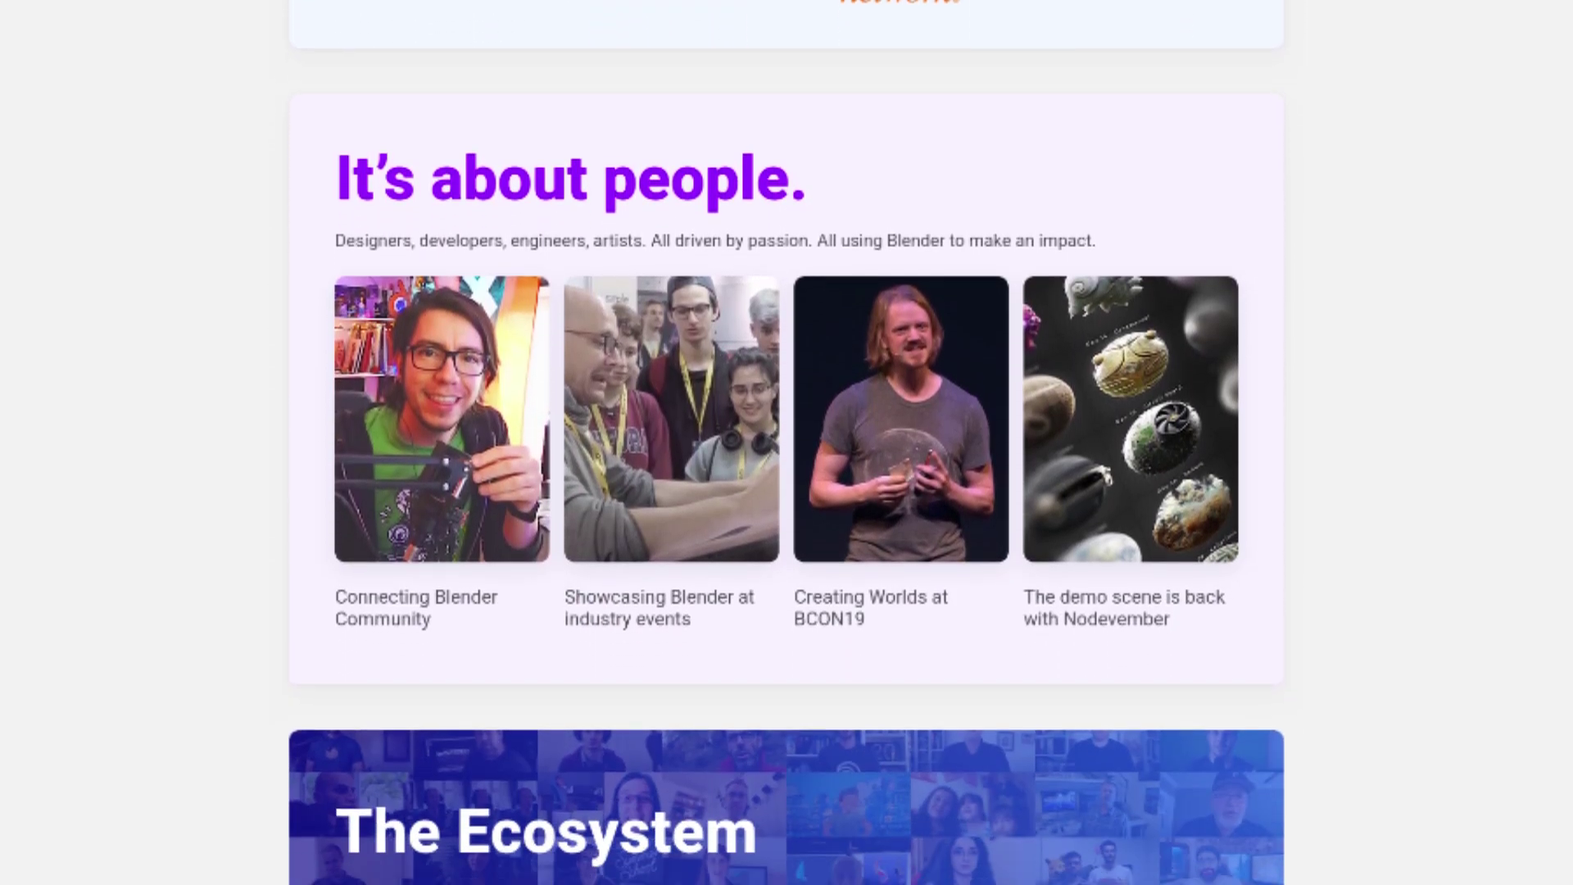
scroll(786, 442, "down", 16)
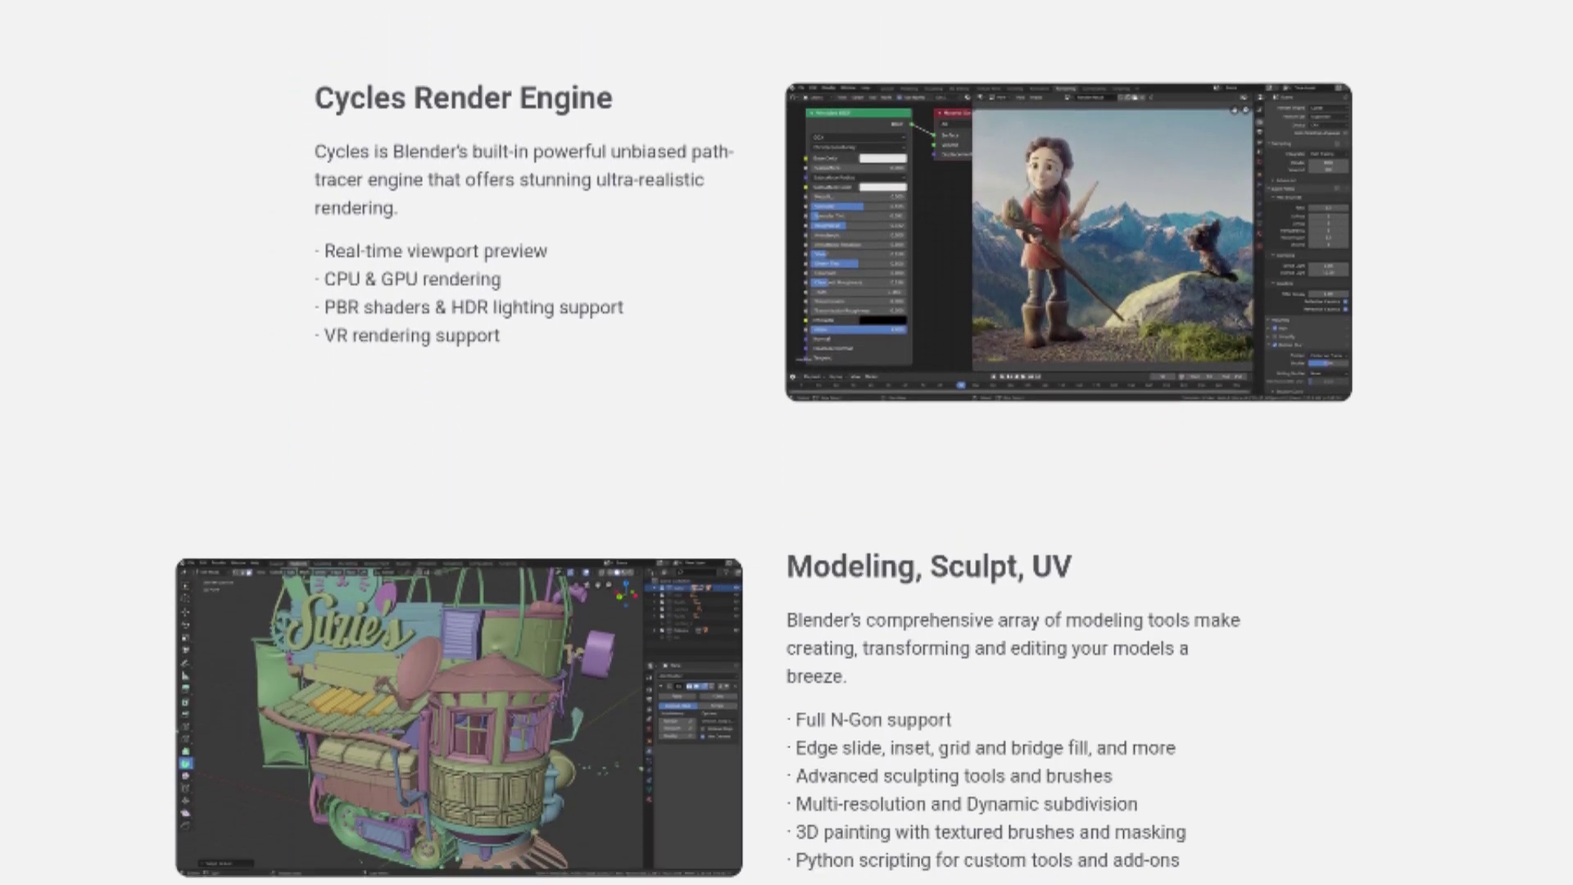
scroll(787, 443, "down", 15)
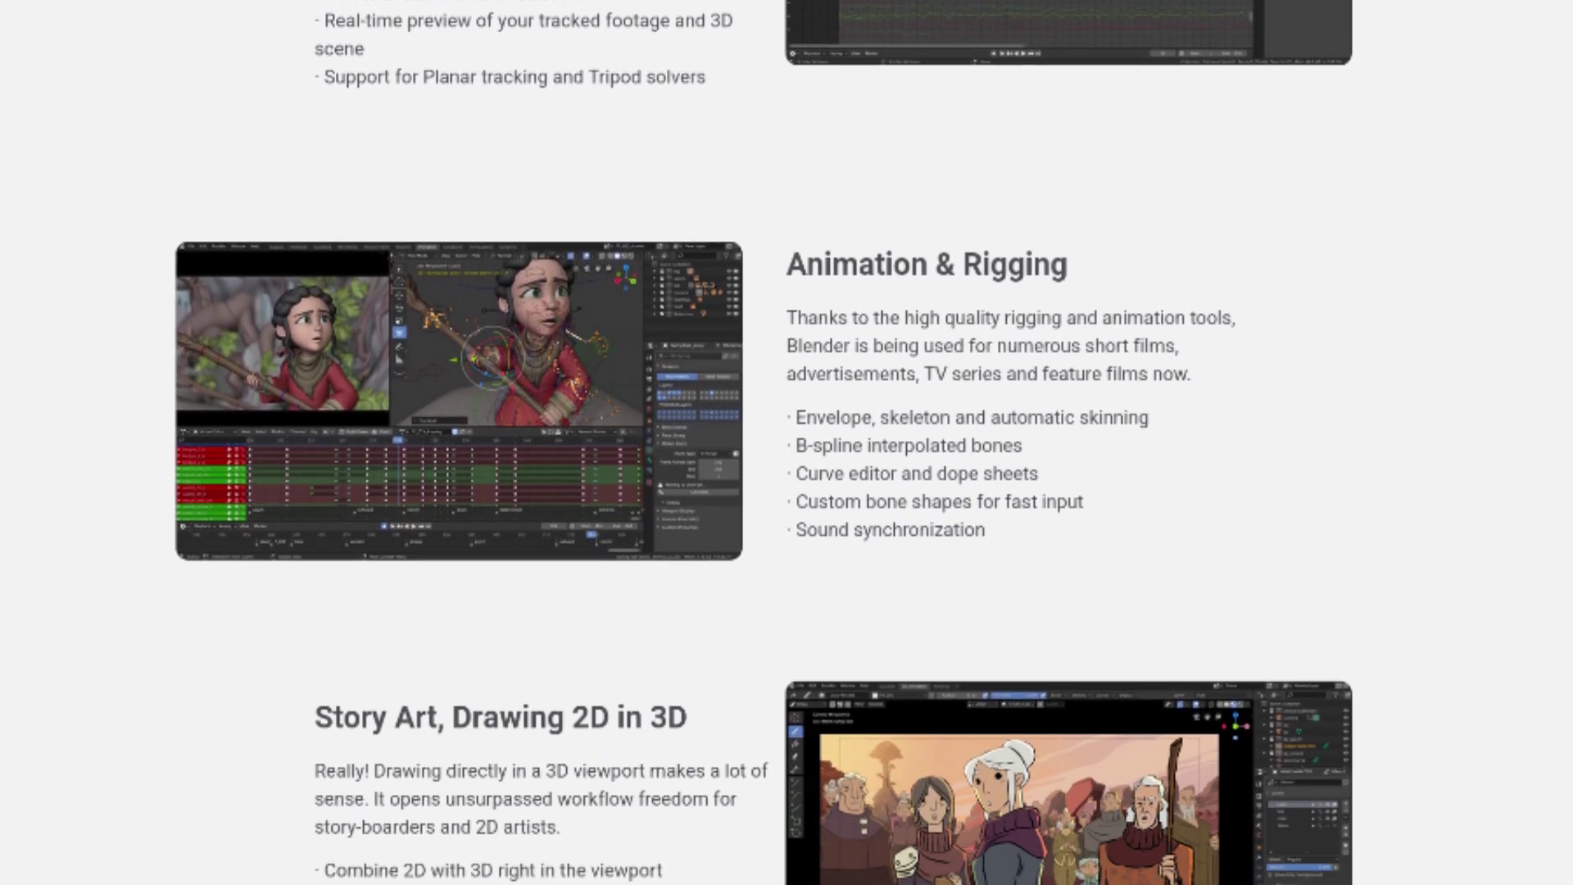
Step: Start a new General file from the splash screen, discarding unsaved changes
scroll(787, 443, "down", 4)
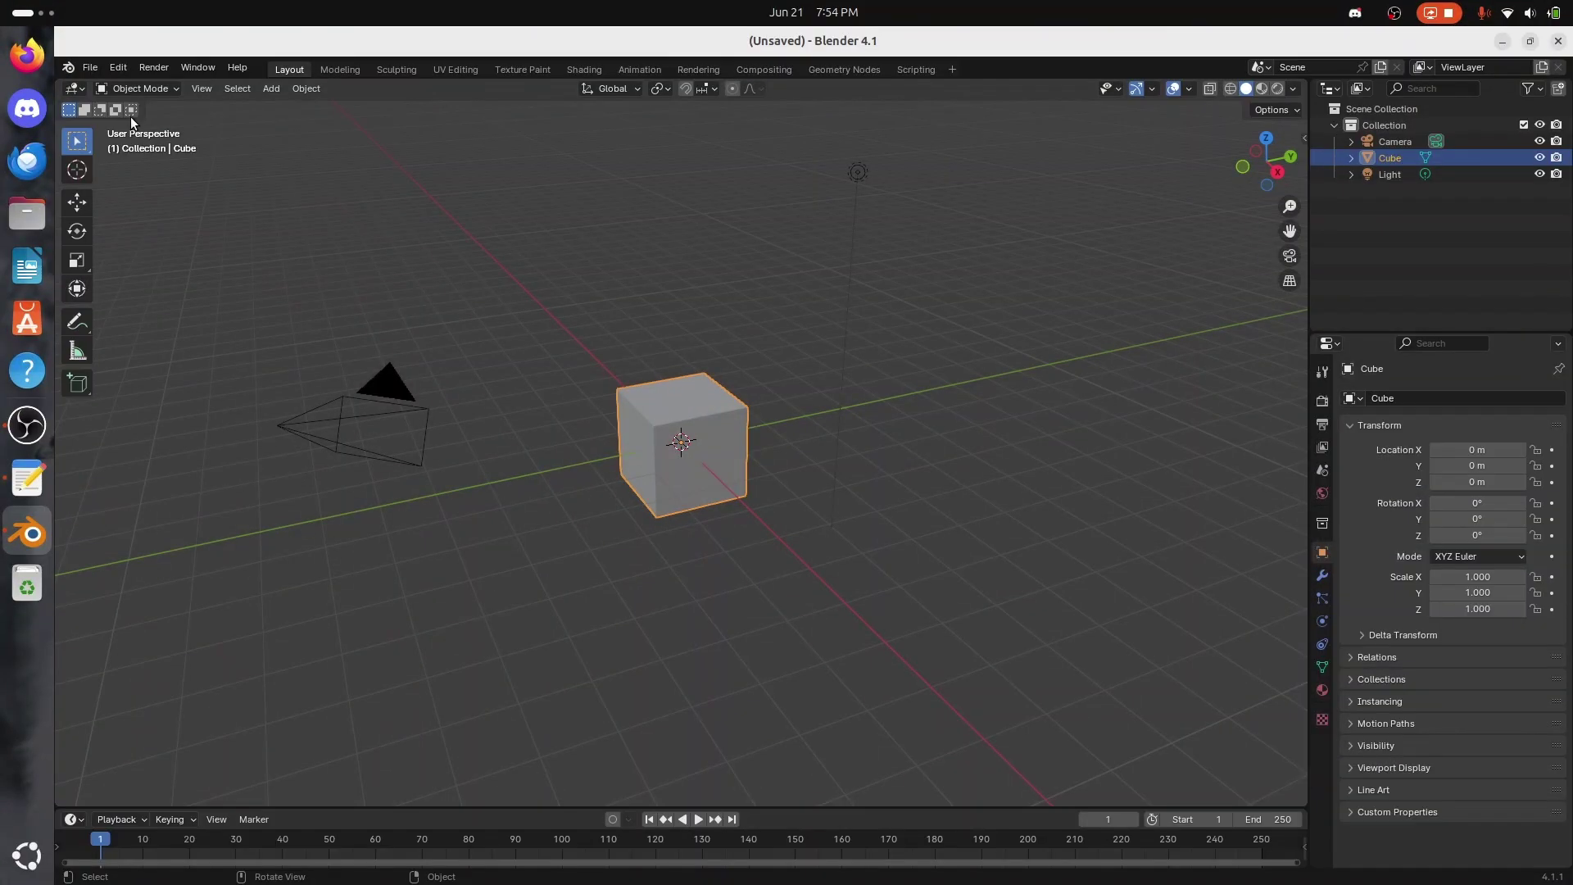
left_click(70, 72)
left_click(86, 82)
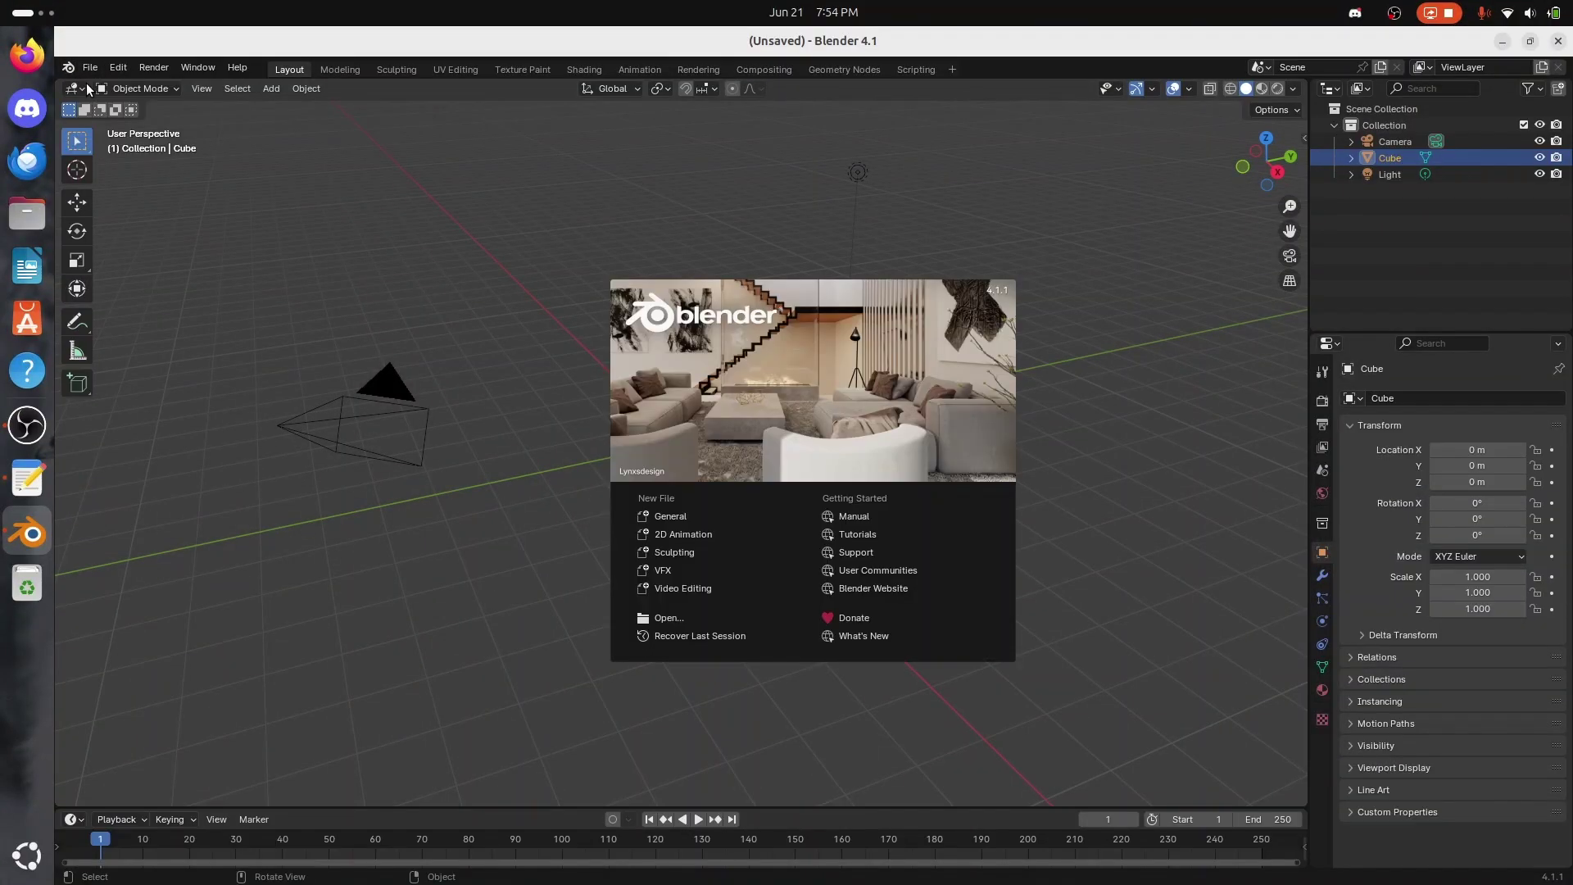
left_click(672, 520)
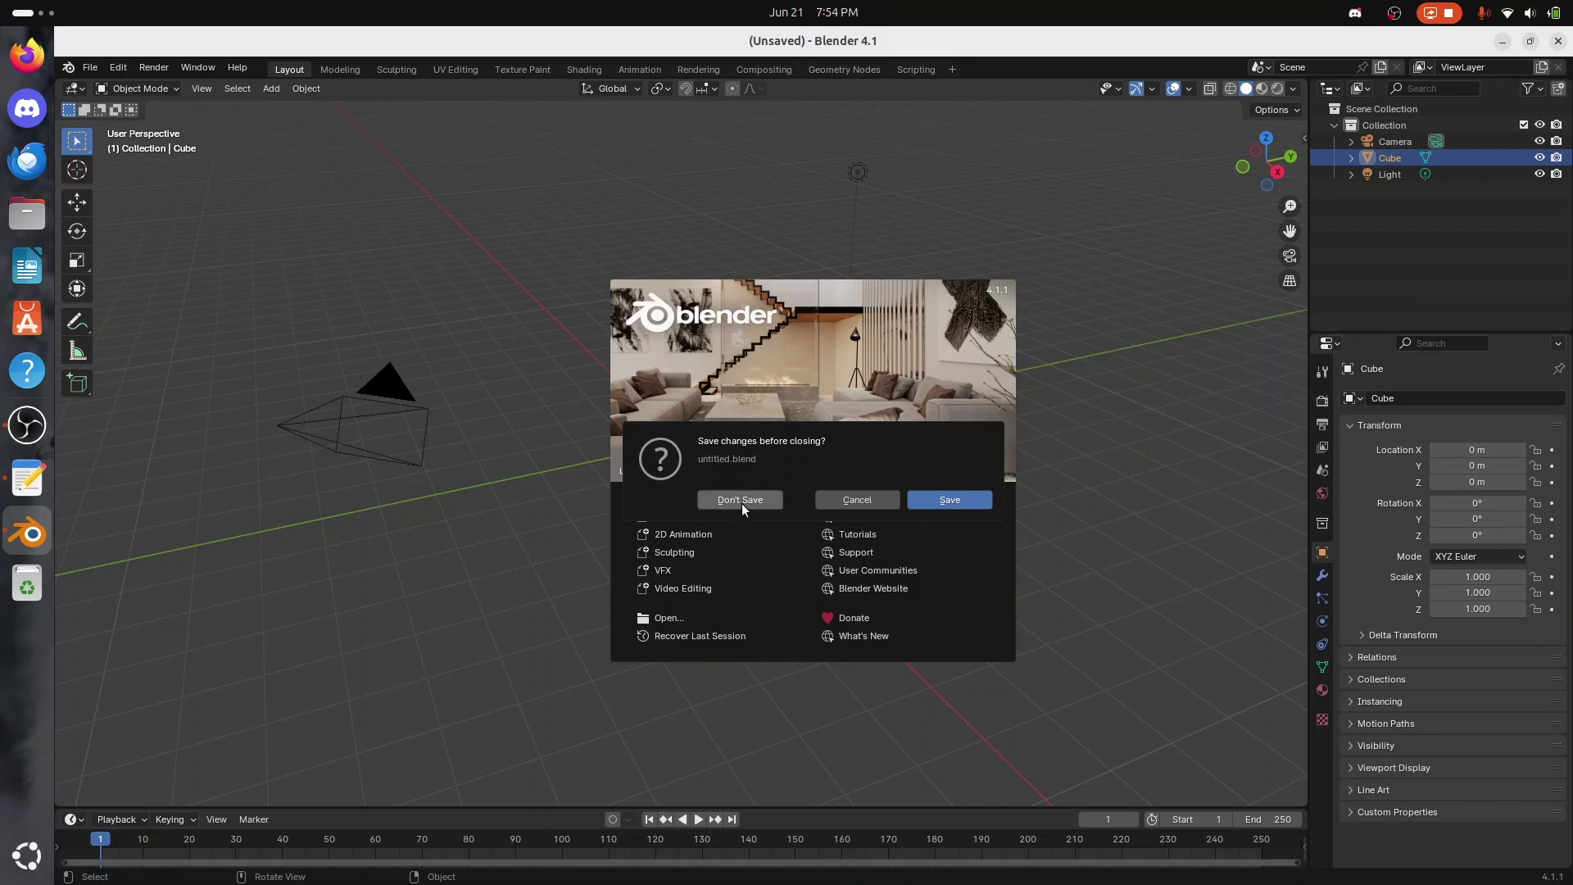
left_click(766, 501)
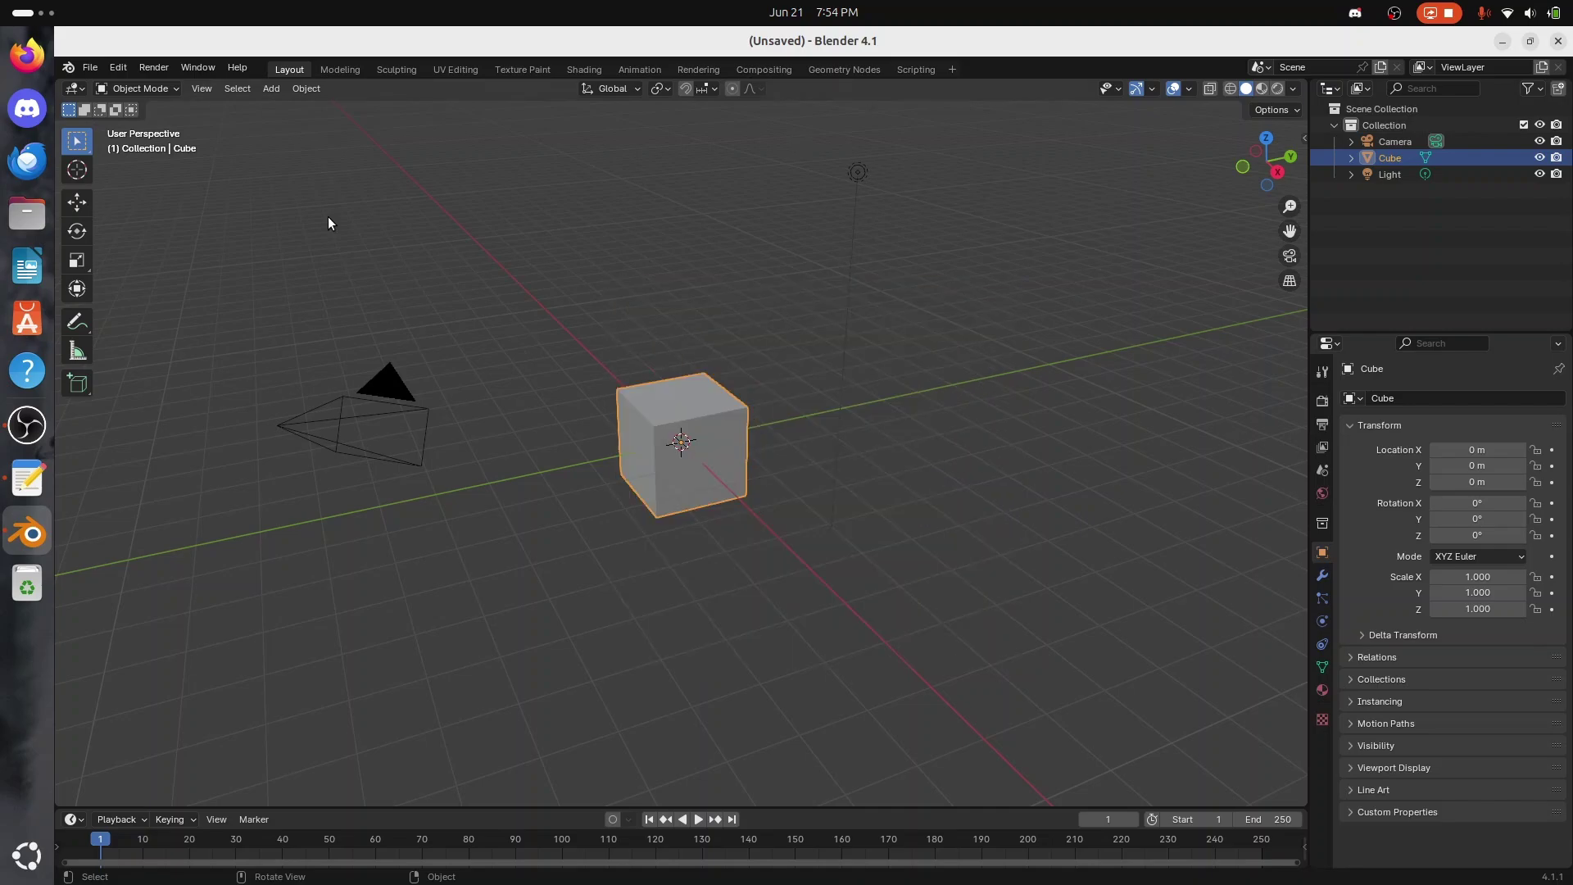
Step: Open the 2D Animation template, then the Sculpting template, from the splash screen
left_click(70, 72)
left_click(88, 88)
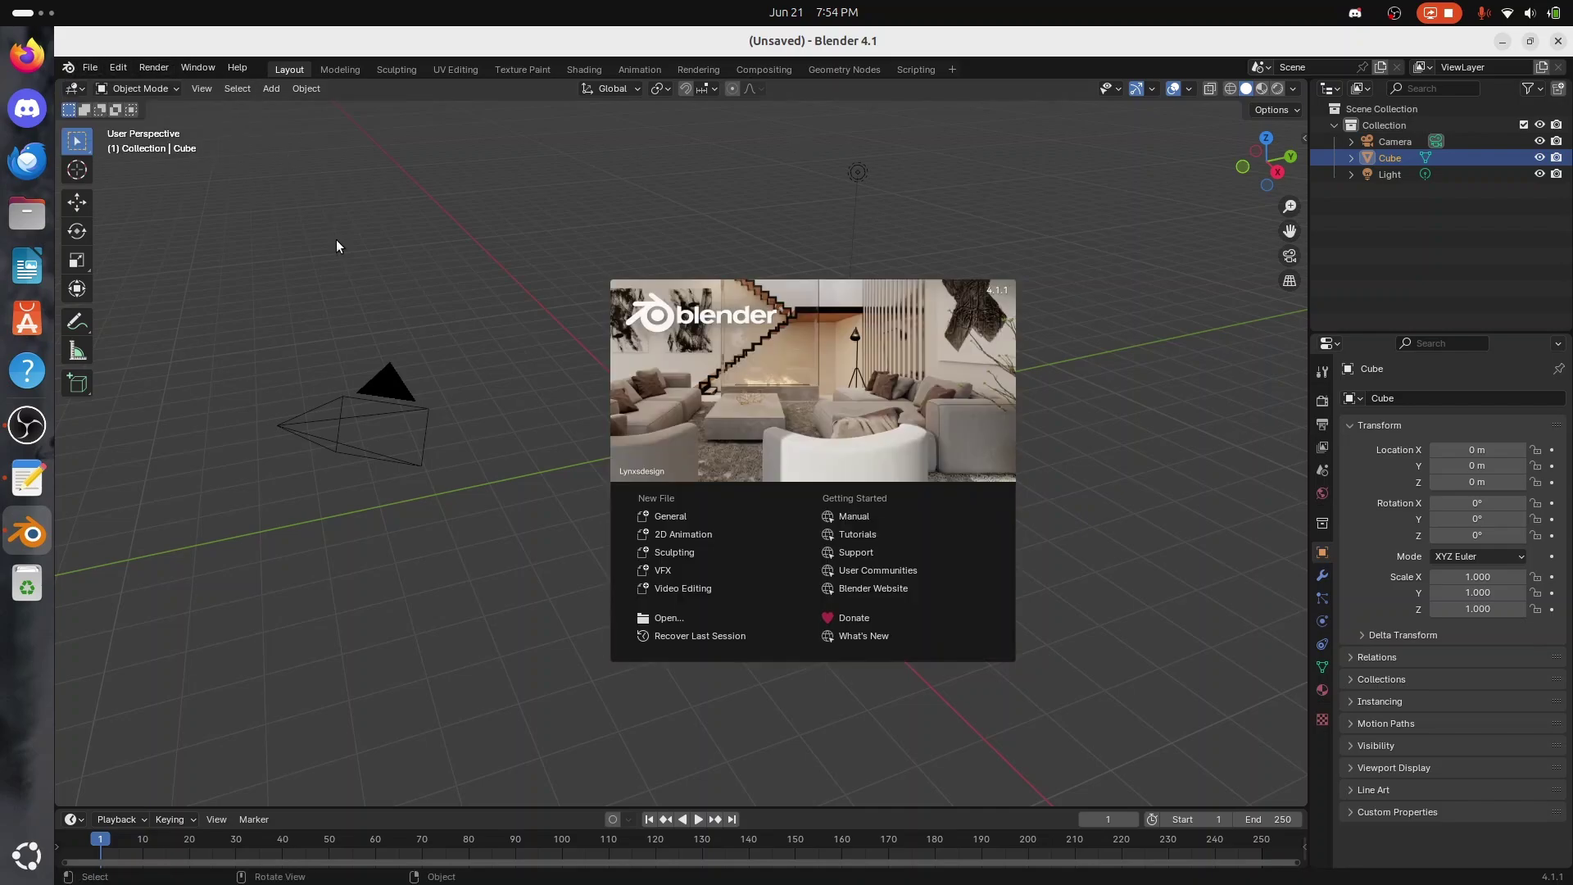
left_click(651, 533)
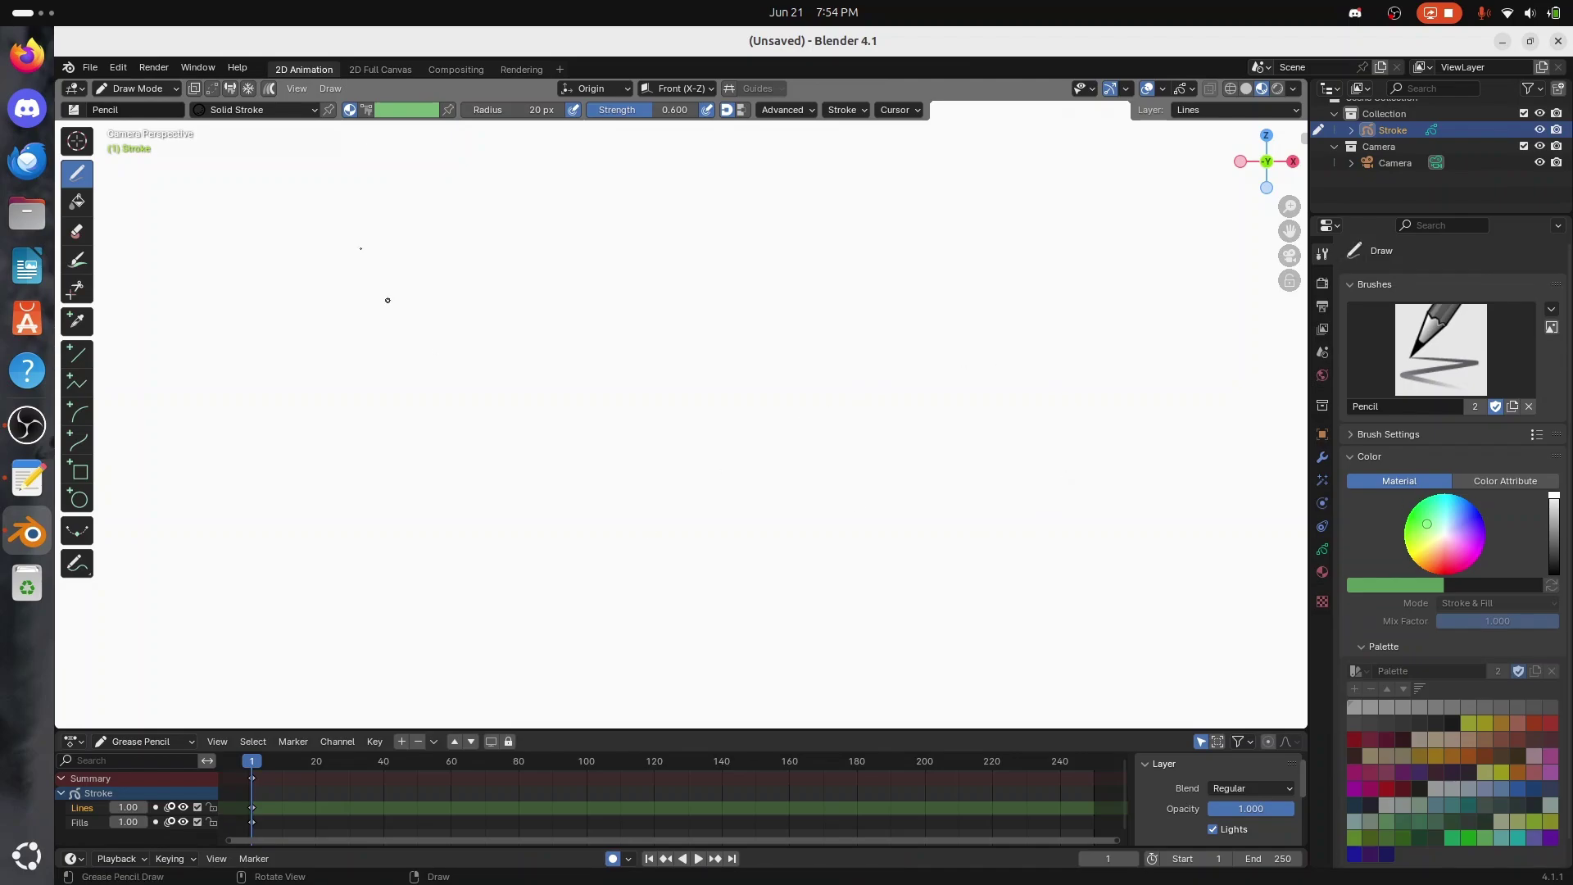
left_click(65, 69)
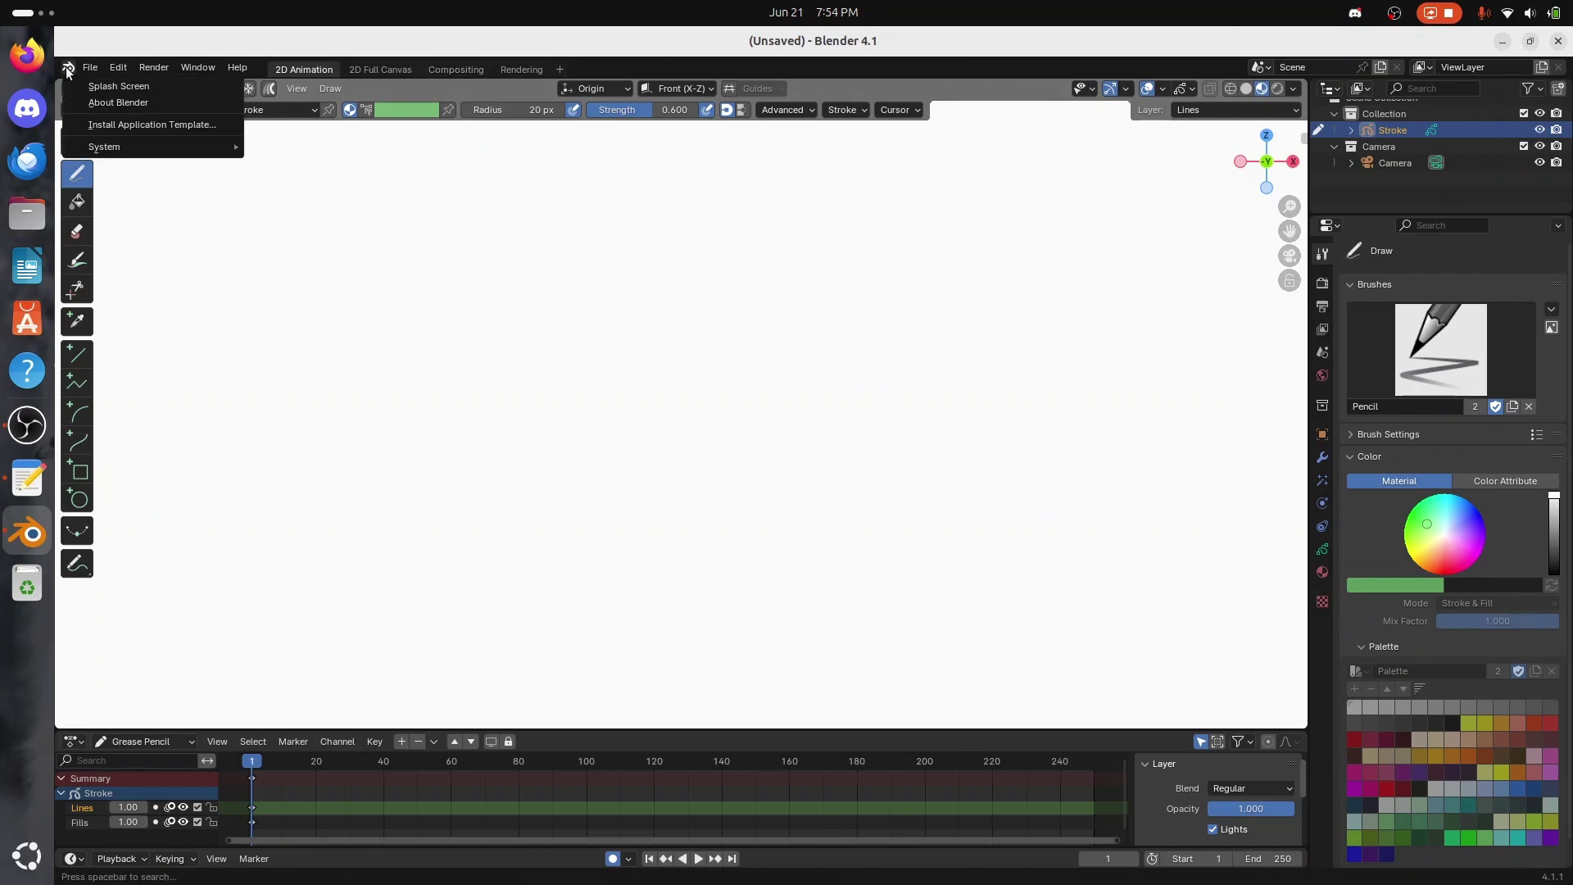
left_click(77, 91)
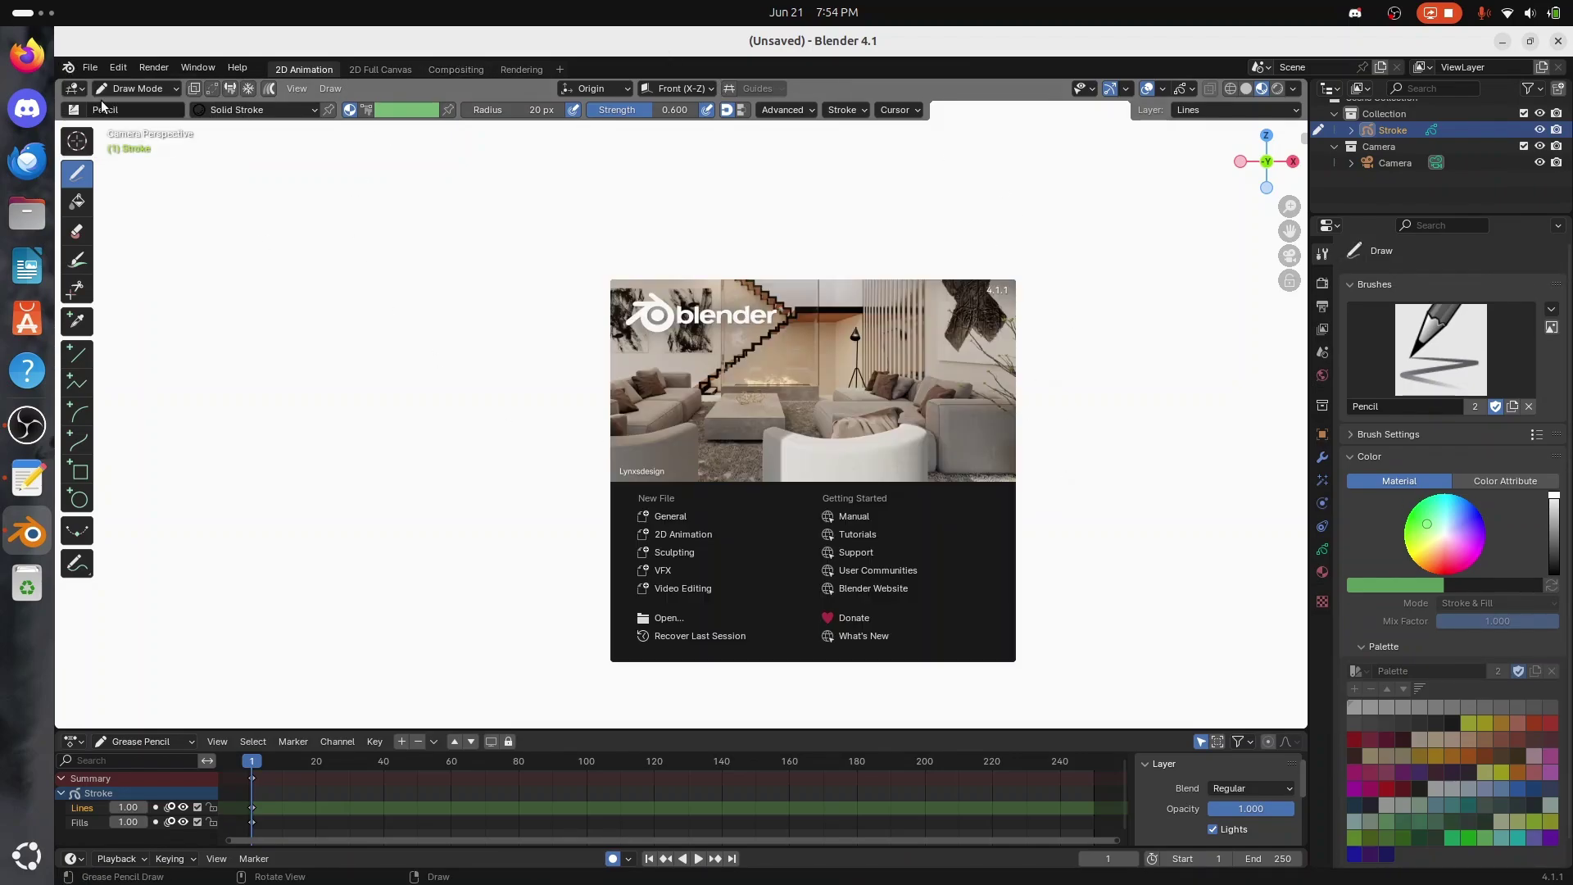
left_click(666, 554)
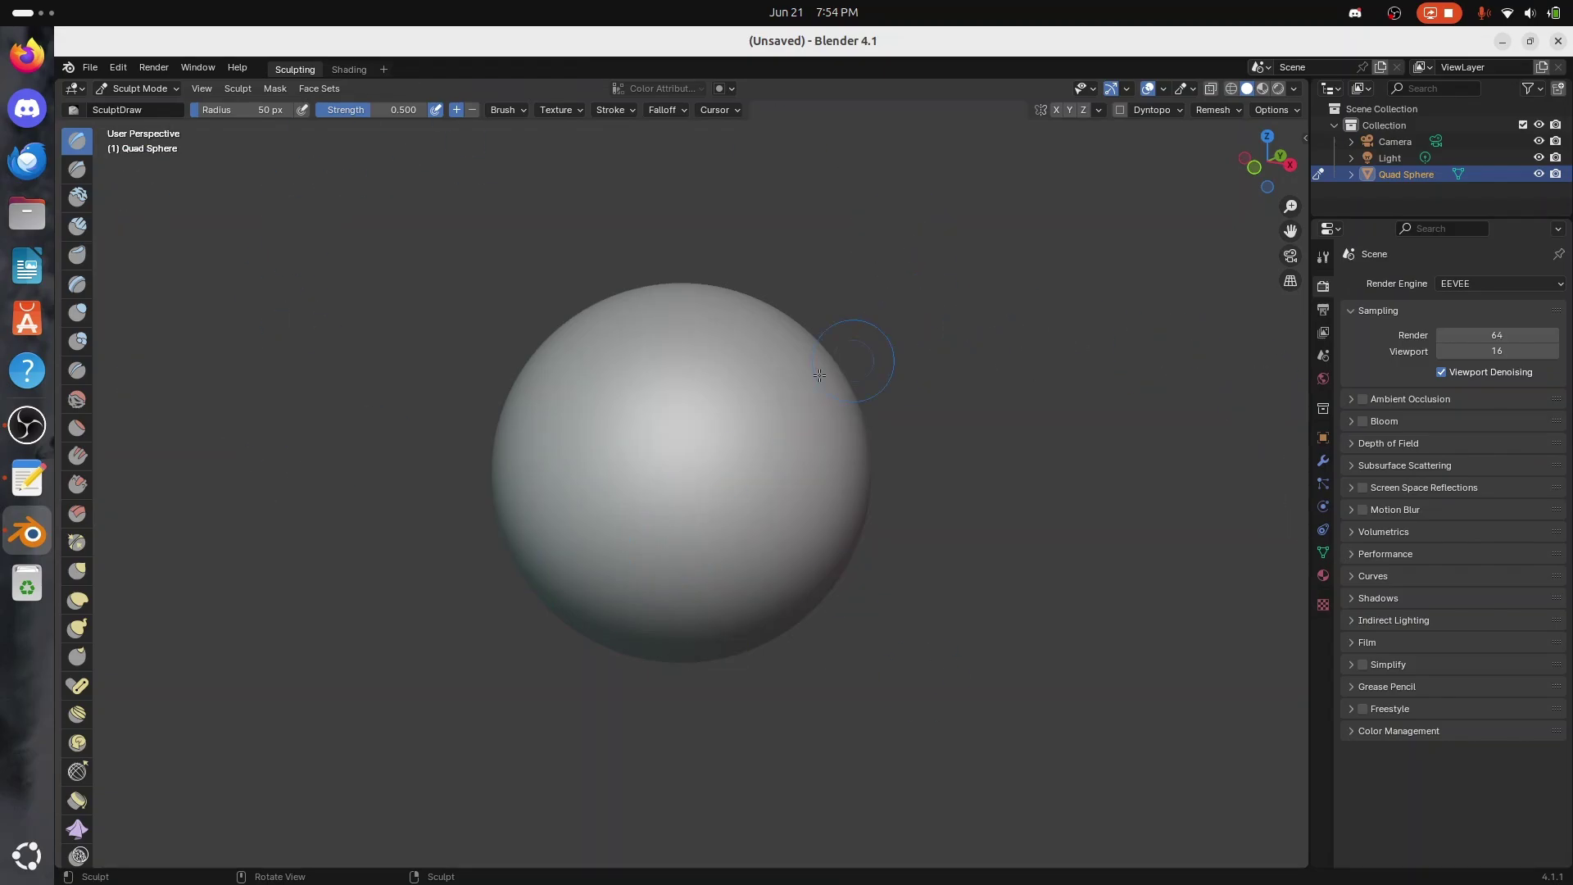
Step: Start a new VFX template file from the splash screen
left_click(68, 67)
left_click(77, 87)
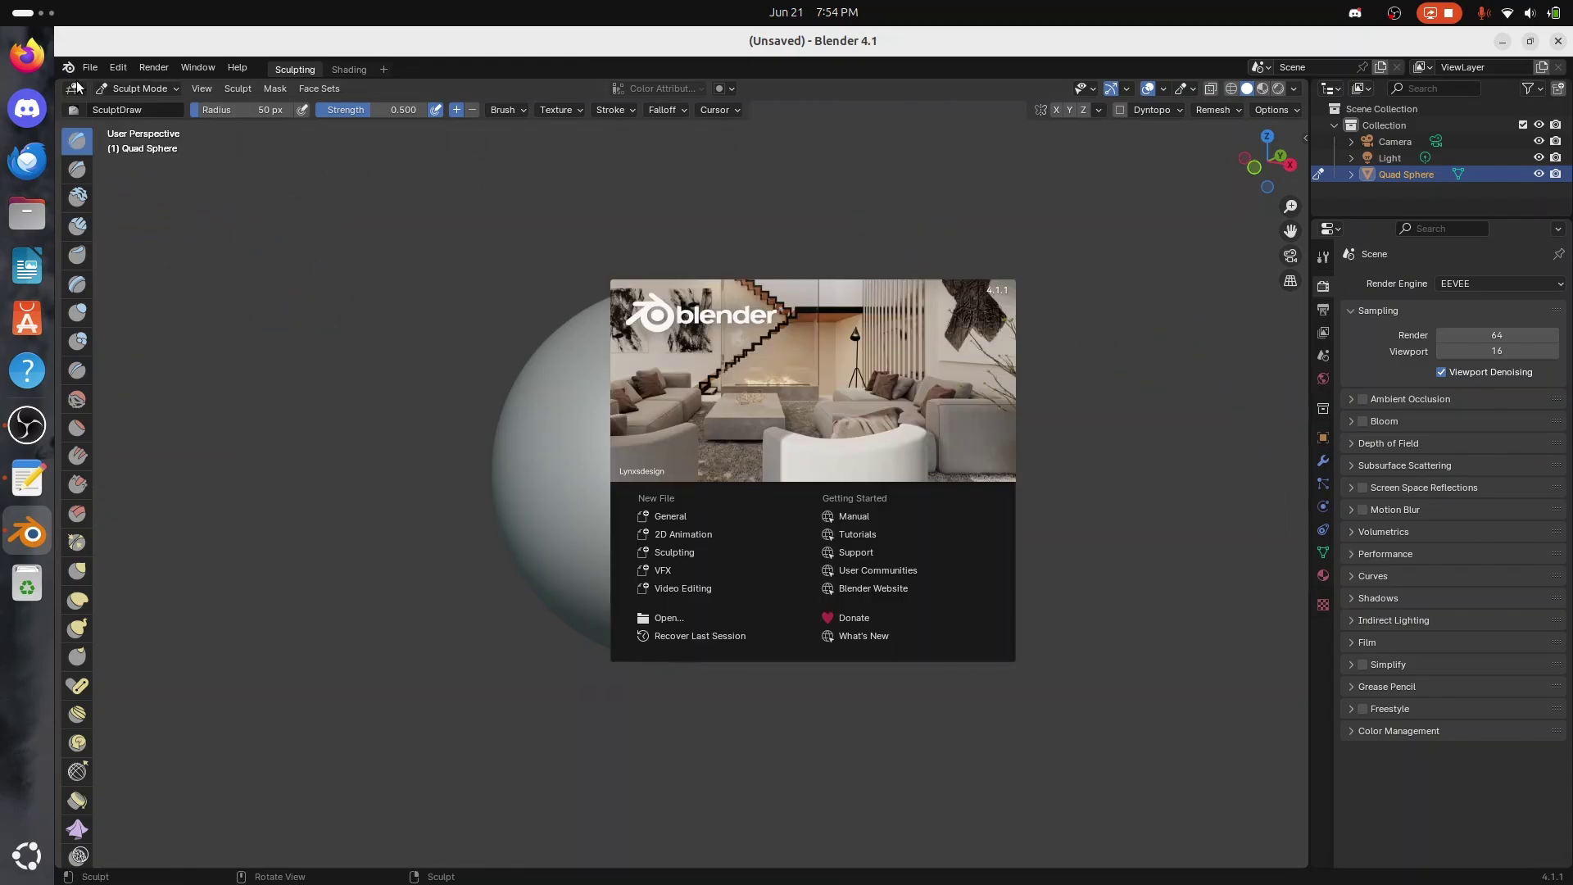
left_click(671, 572)
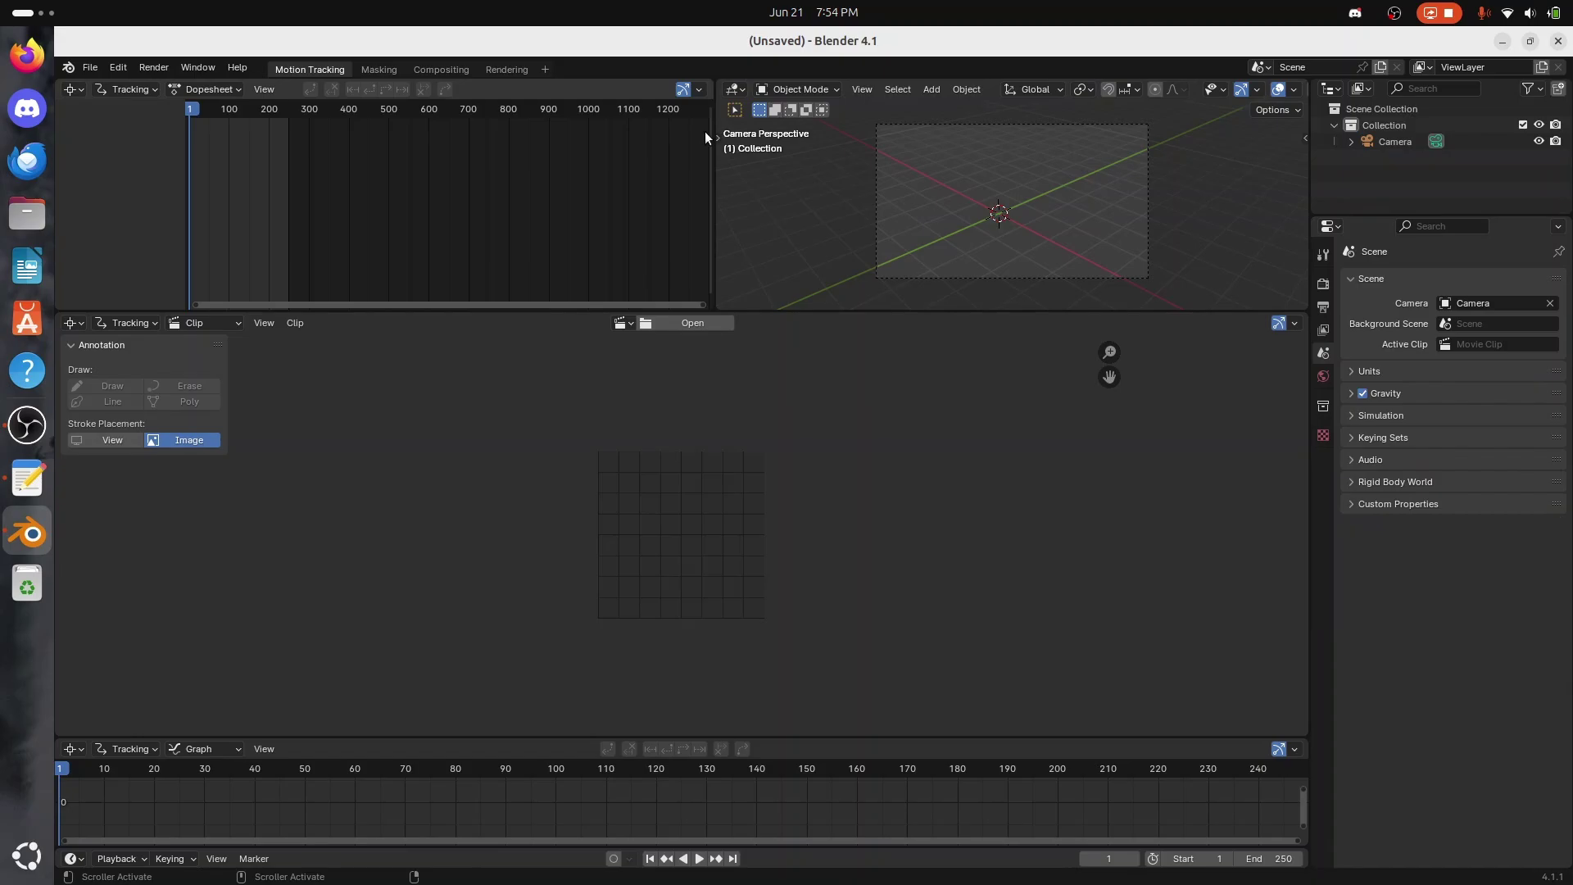
left_click(68, 67)
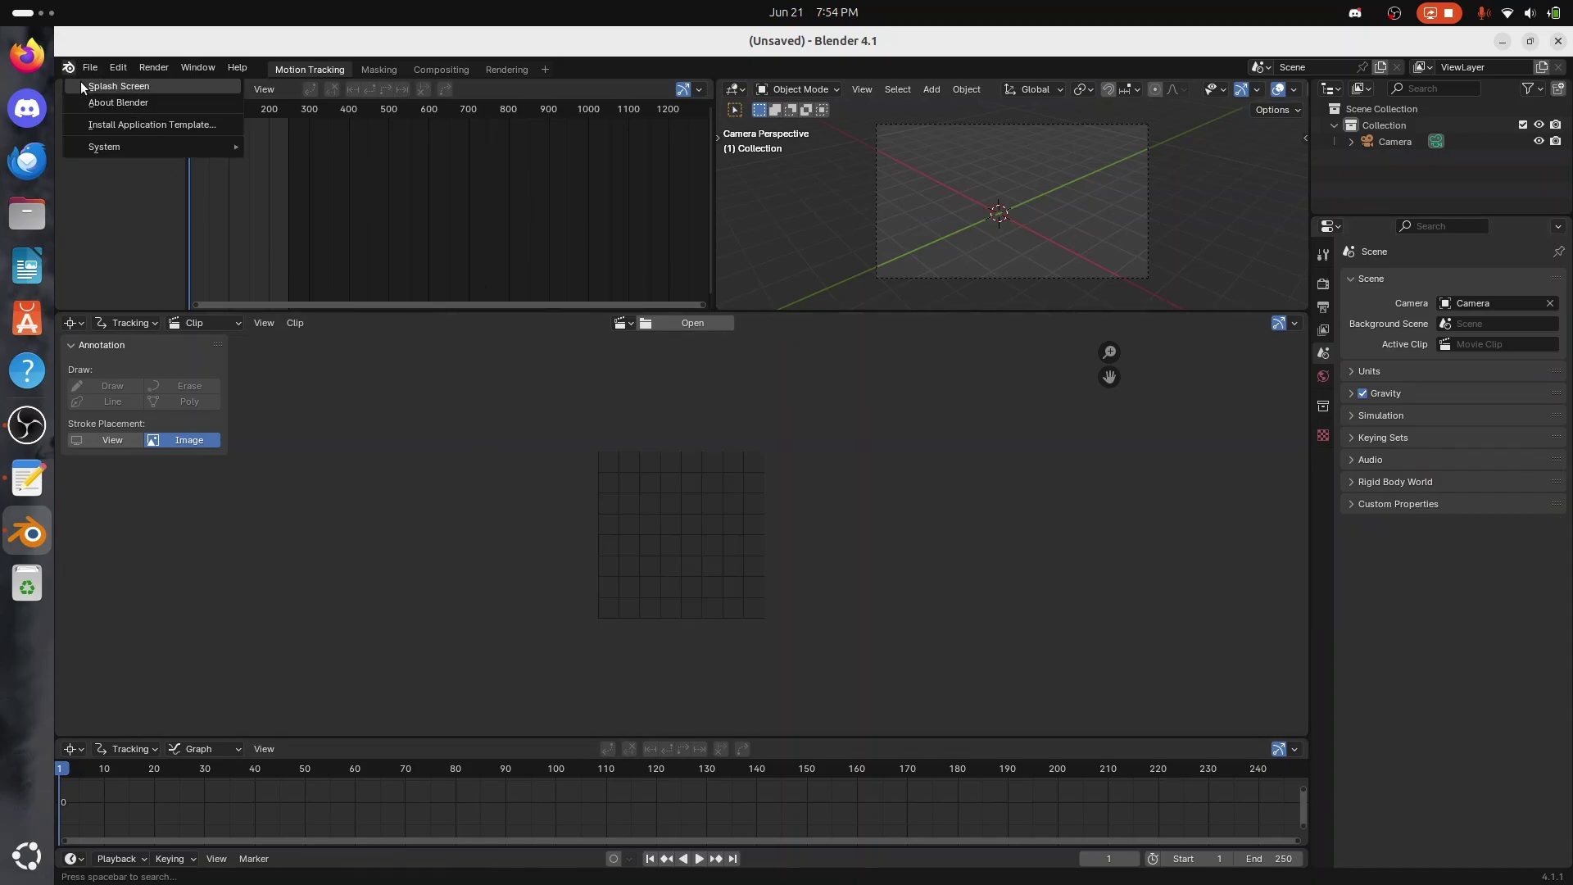
Step: Open the Video Editing template, then a new General file with the default cube
left_click(79, 86)
left_click(709, 586)
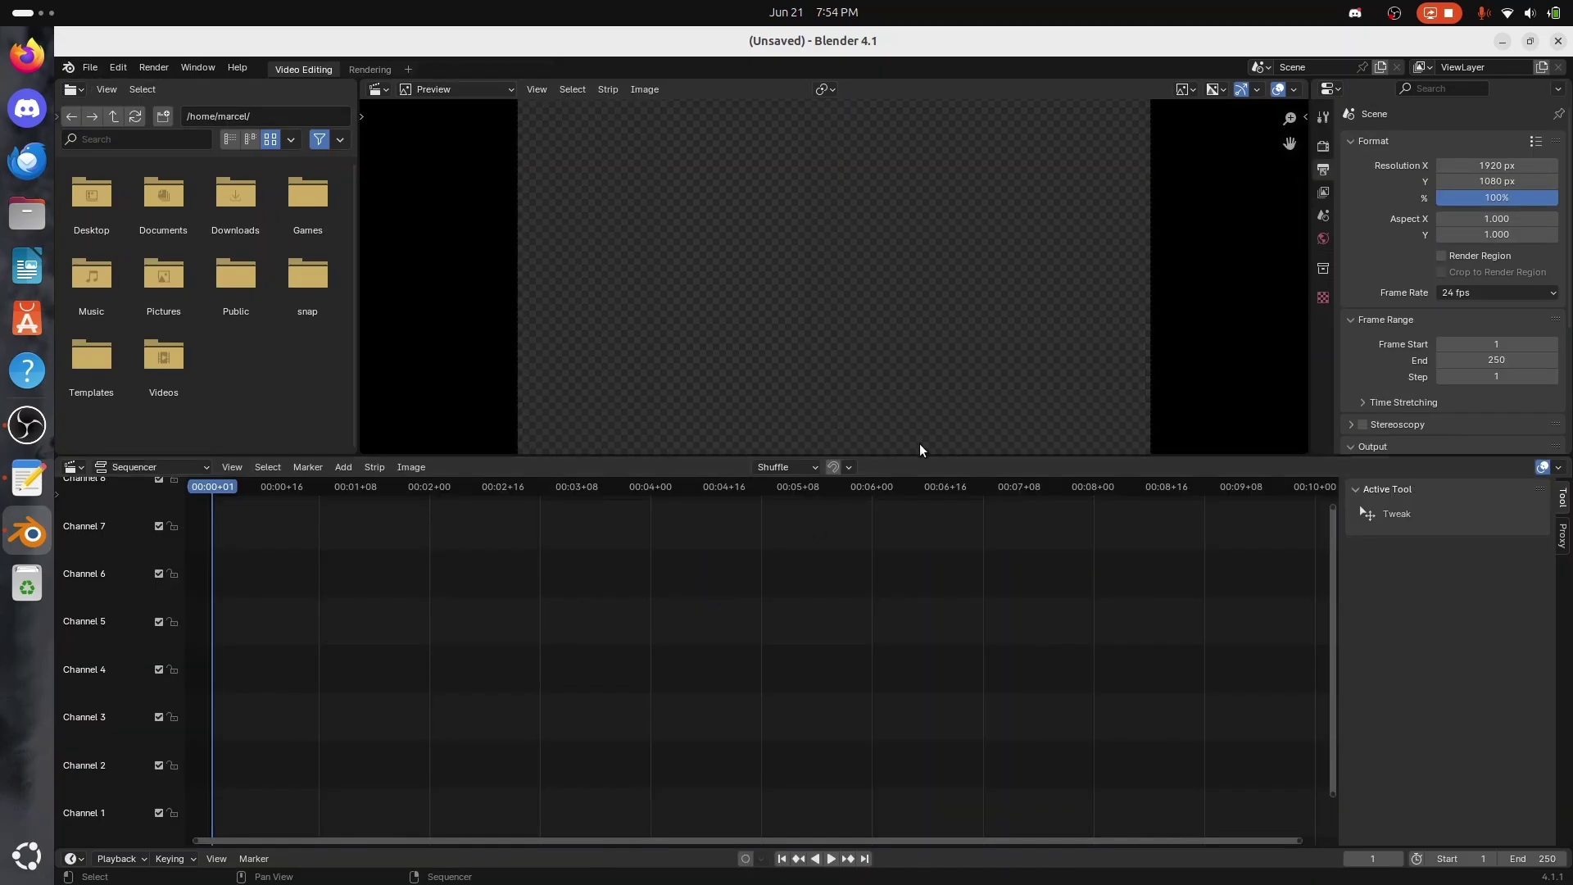
left_click(68, 67)
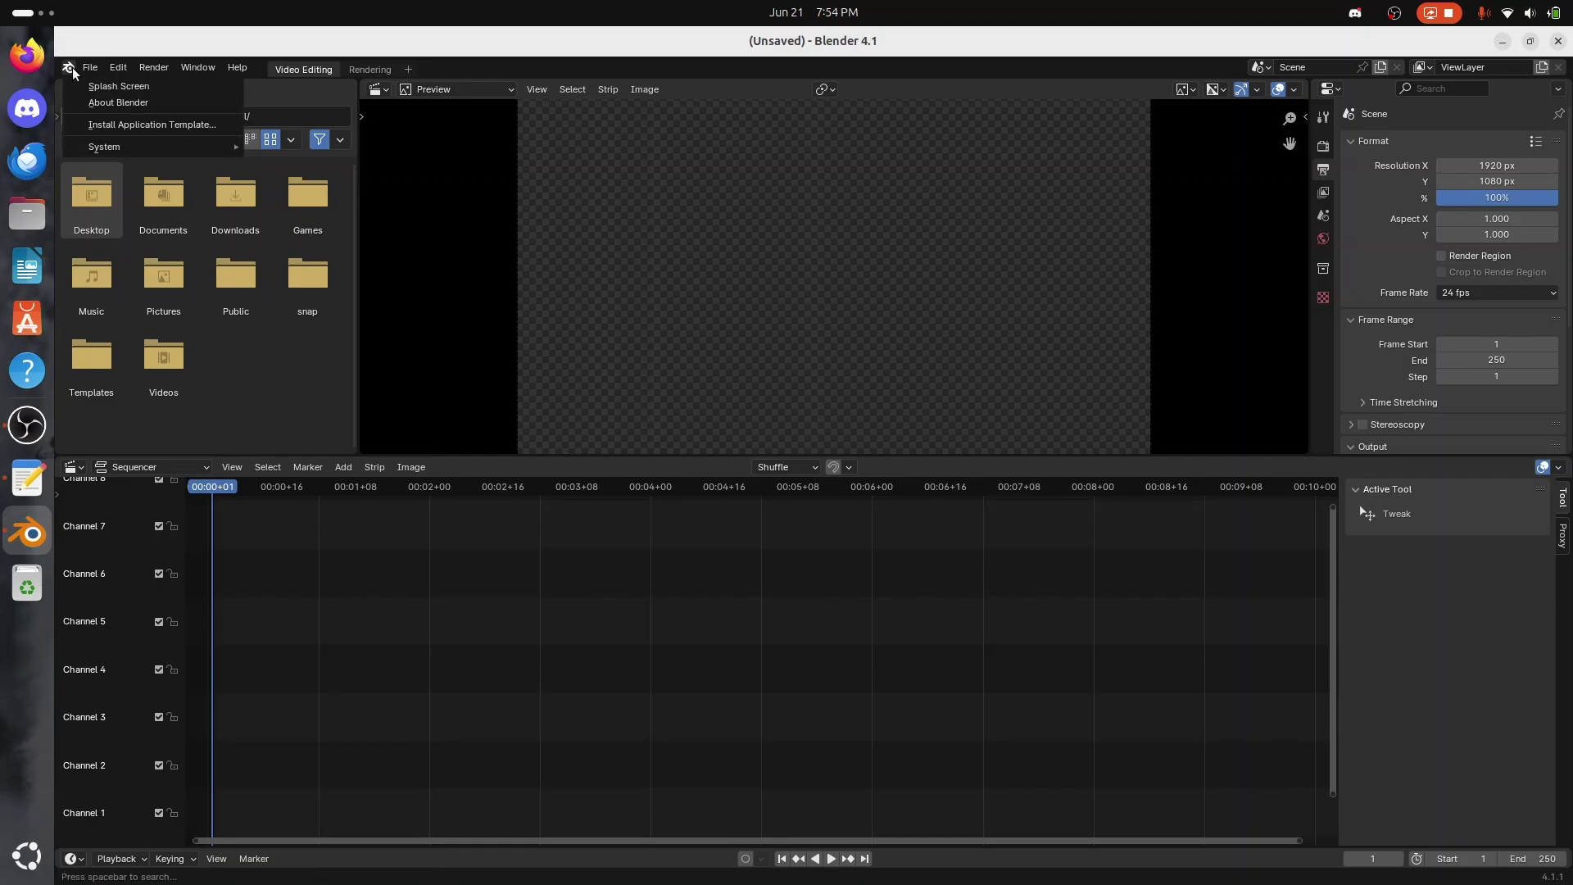
left_click(78, 87)
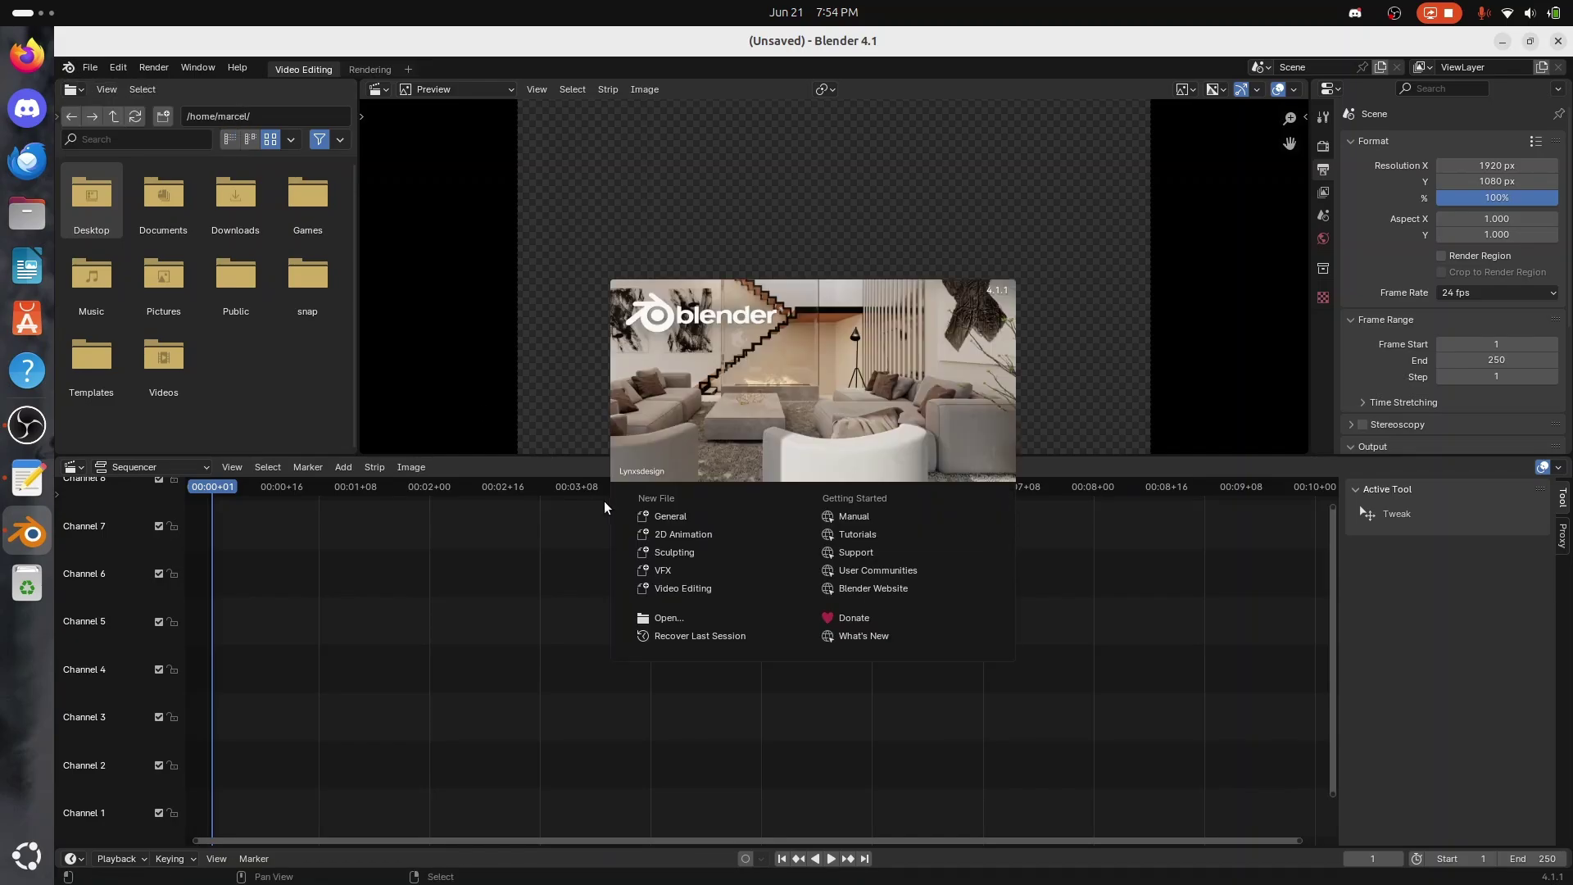
left_click(667, 515)
Step: Switch through the Modeling, Sculpting, UV Editing, Texture Paint, Shading and Animation workspaces
left_click(338, 68)
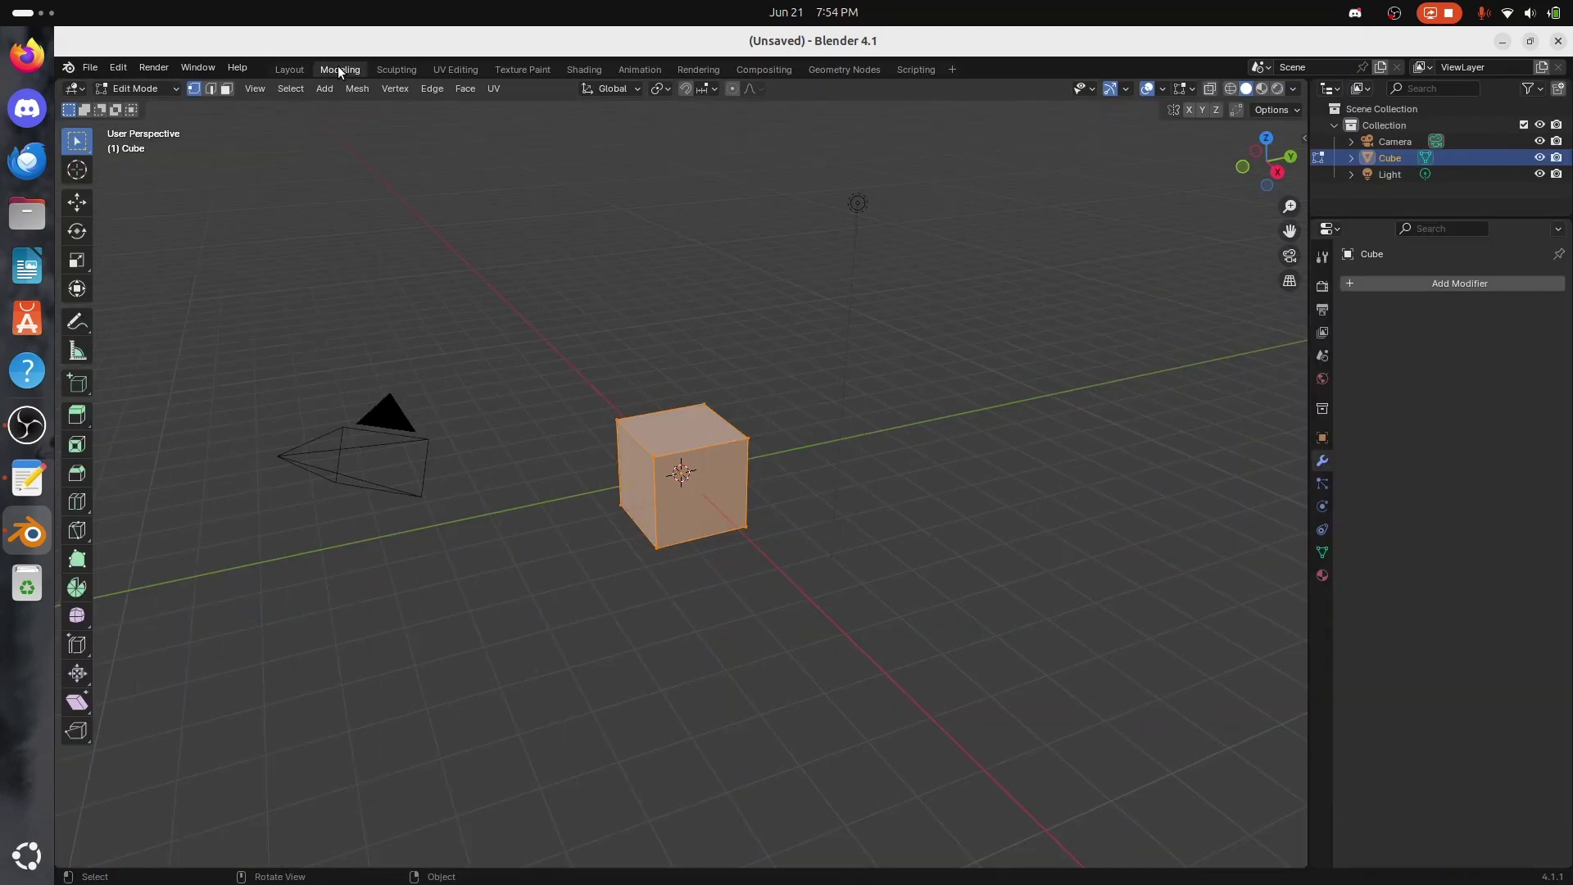
left_click(393, 70)
left_click(450, 69)
left_click(517, 69)
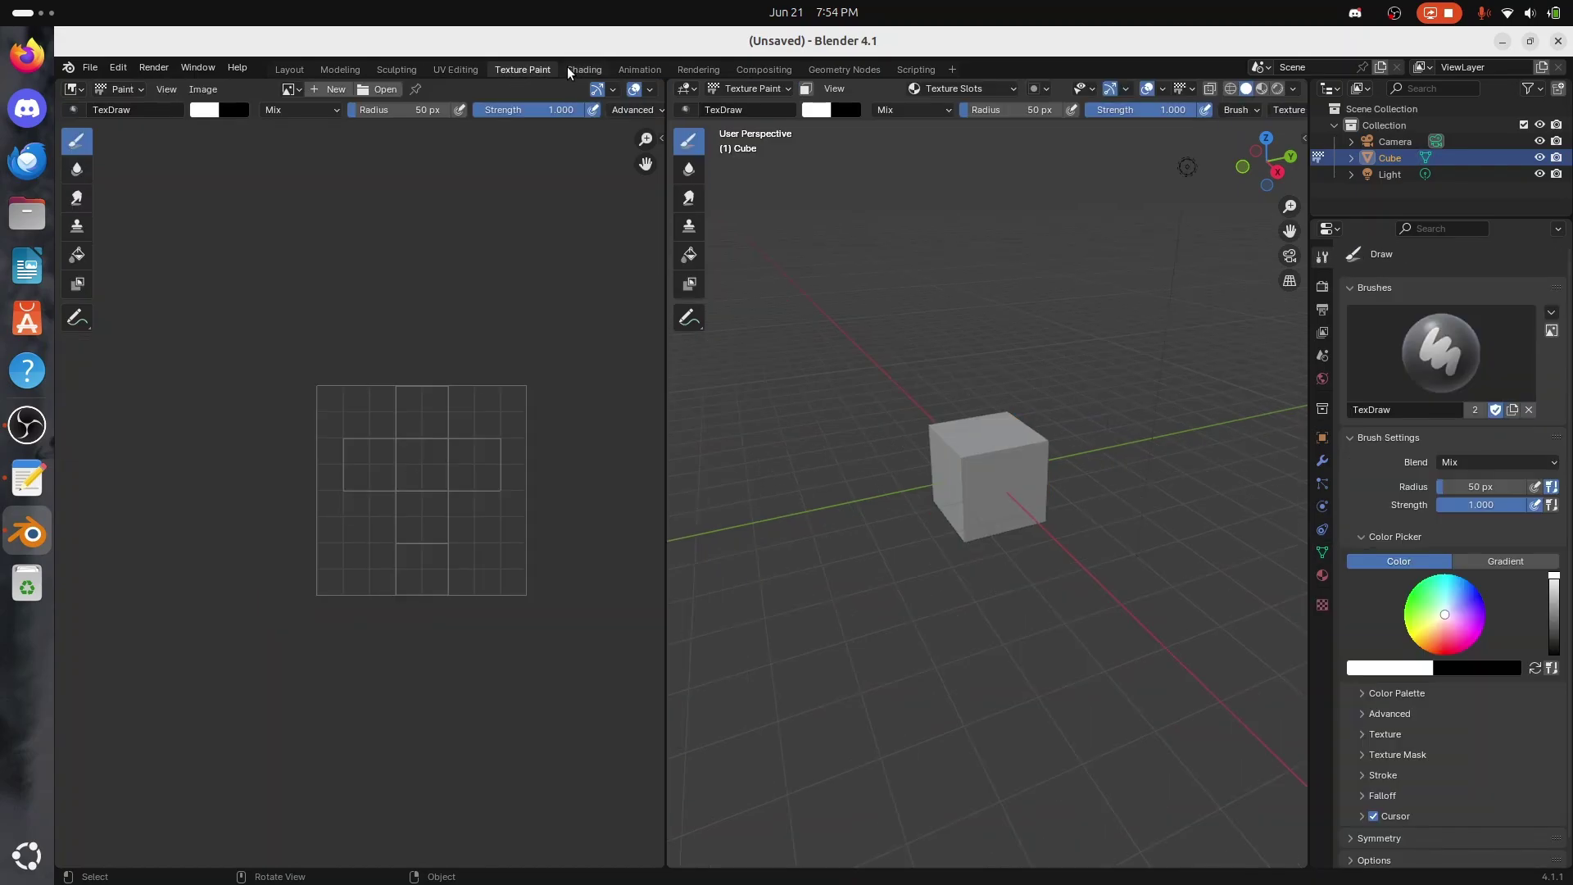
left_click(574, 67)
left_click(641, 72)
Step: Visit Rendering, Compositing, Geometry Nodes and Scripting, return to Layout, and show About Blender
left_click(691, 70)
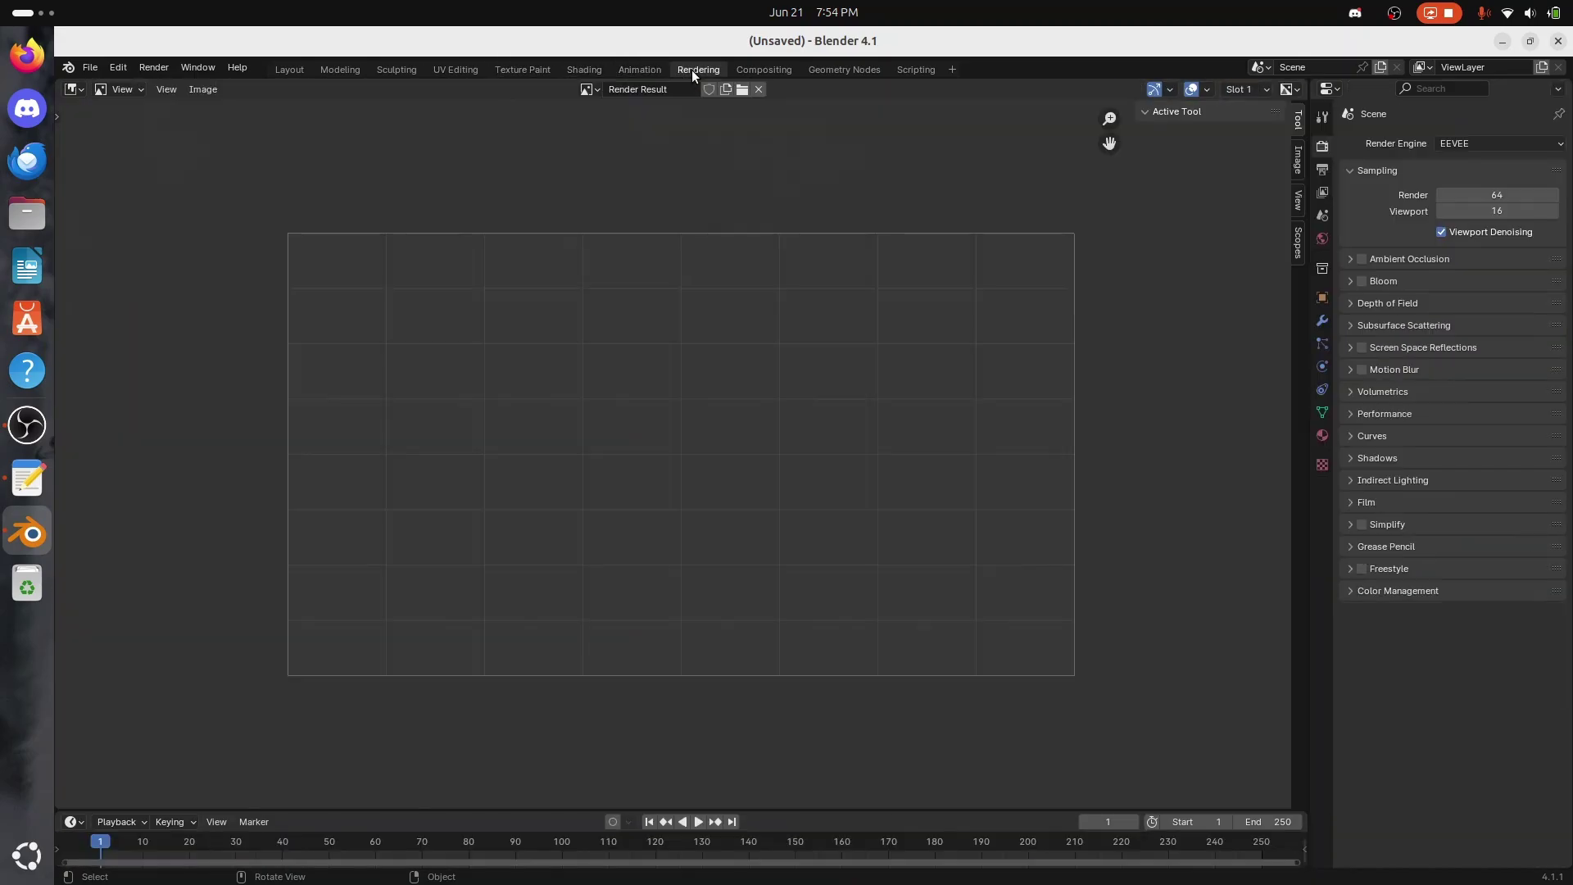
left_click(761, 71)
left_click(829, 71)
left_click(903, 71)
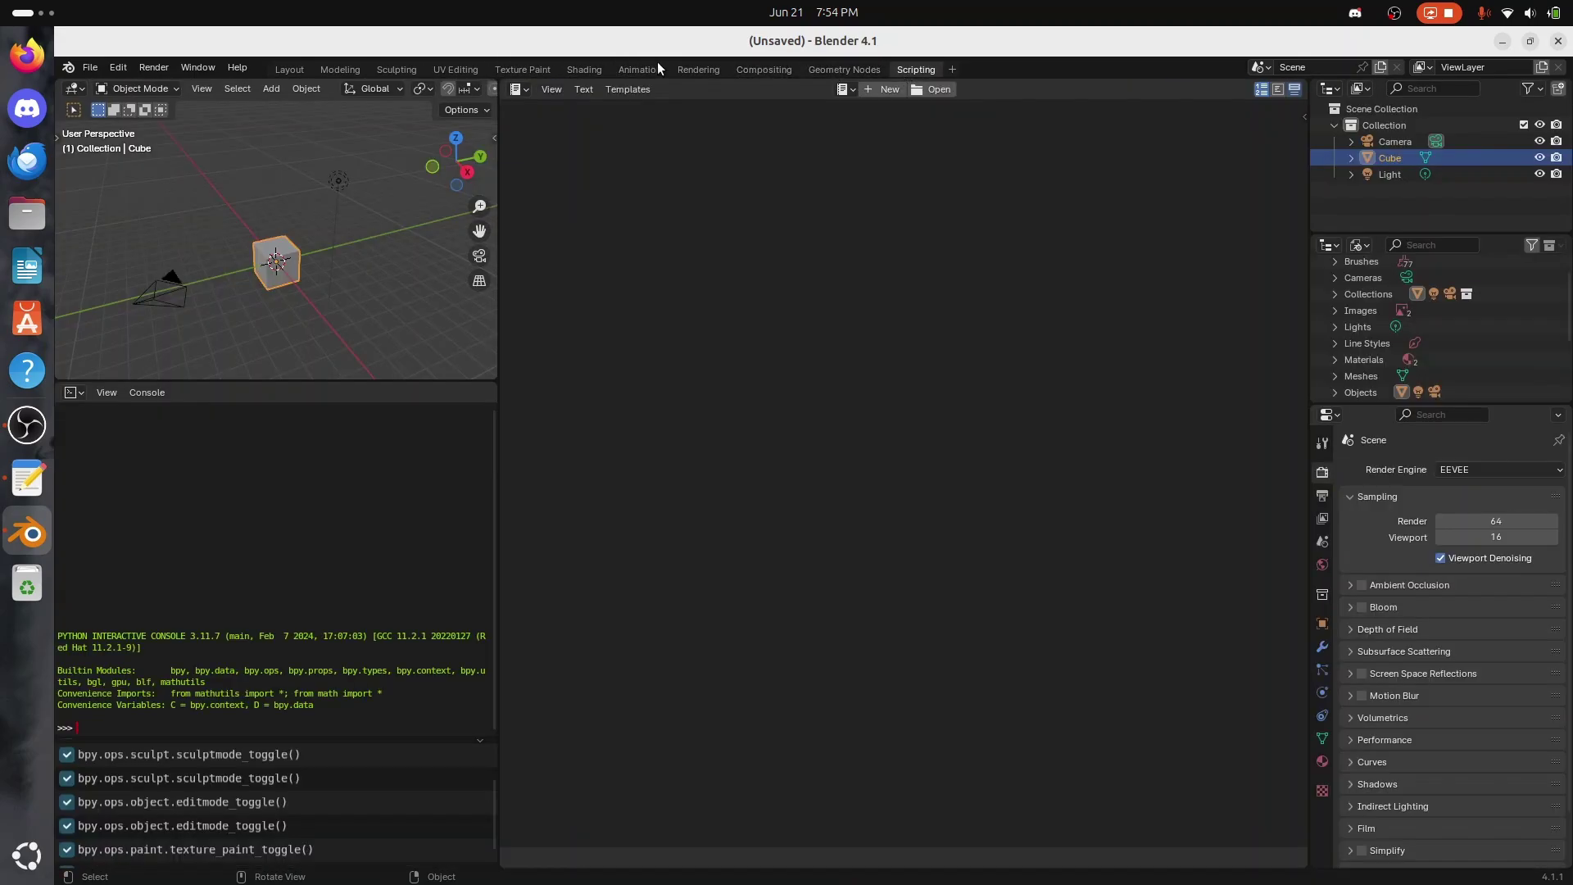
left_click(287, 70)
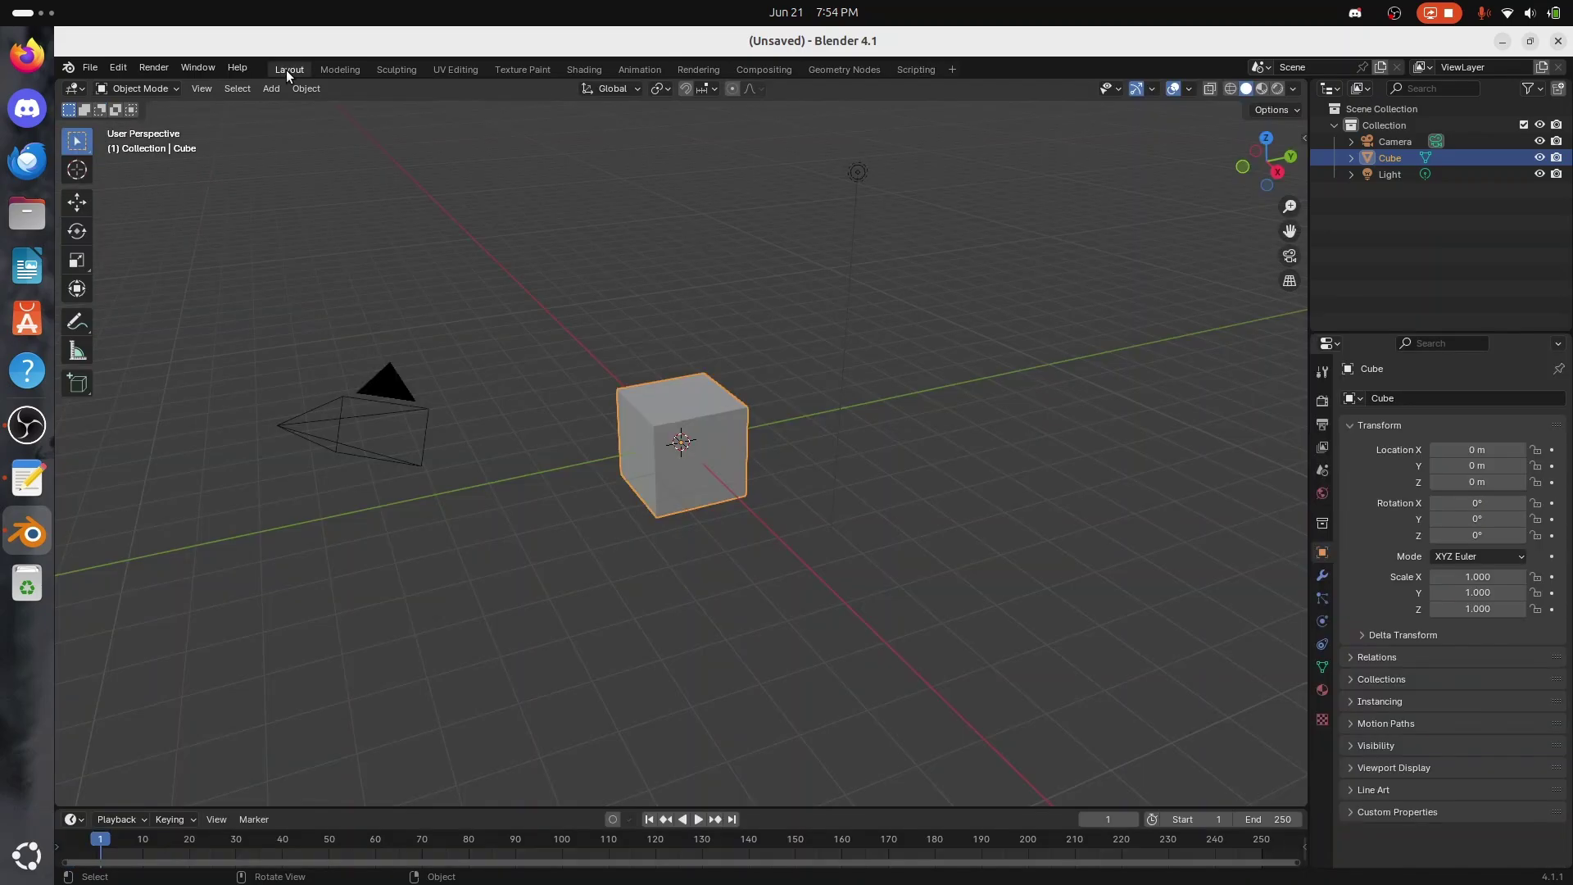
left_click(69, 67)
left_click(82, 100)
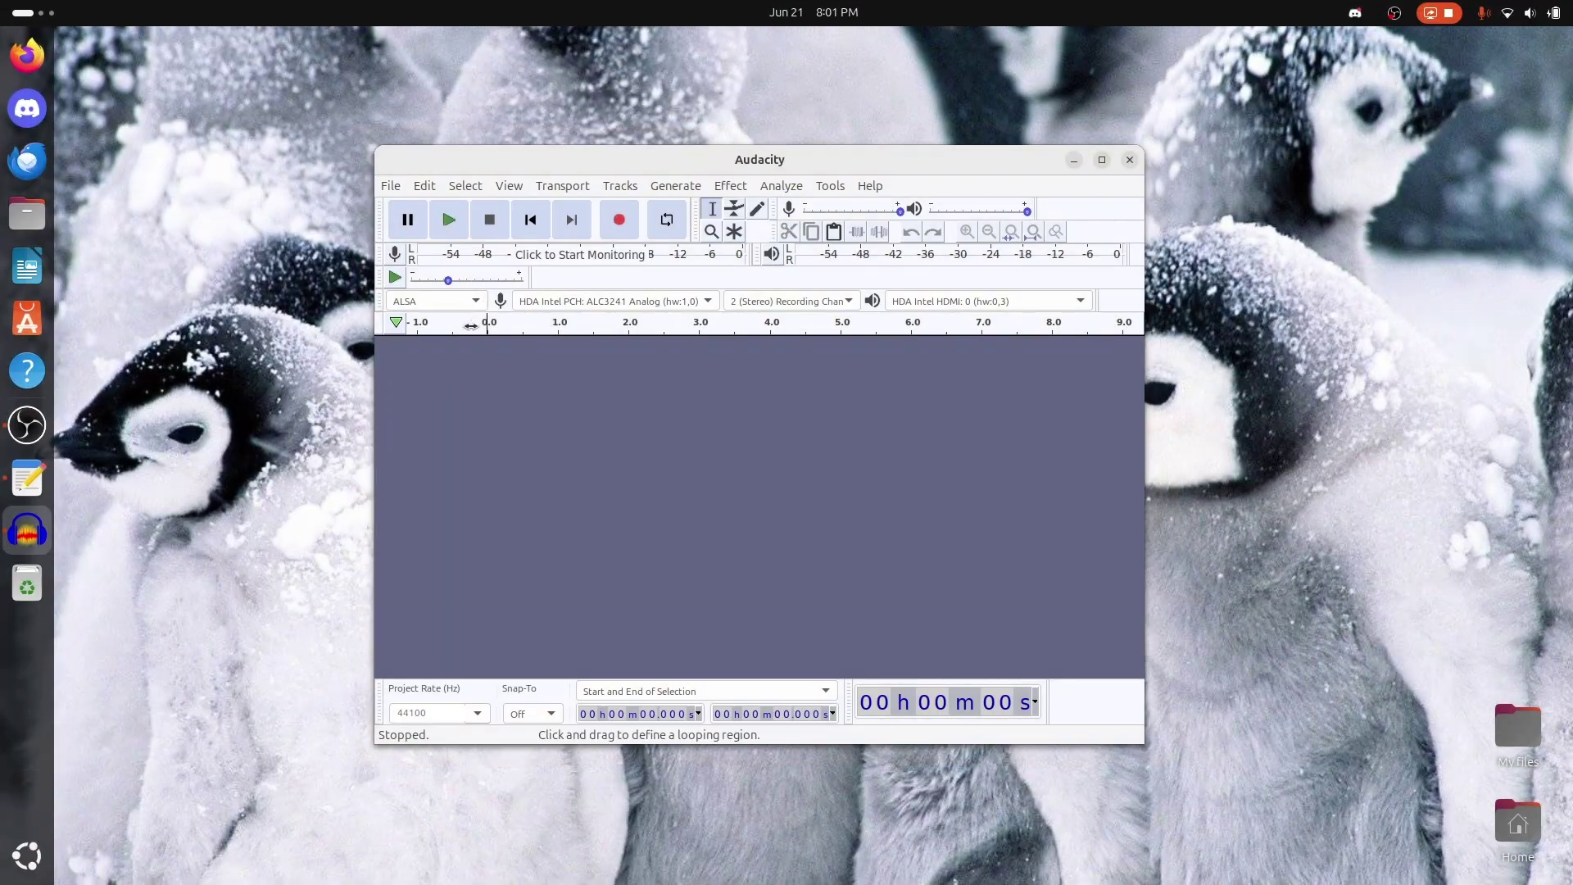
Step: Open About Audacity to confirm version 3.1.3, then close it
left_click(390, 186)
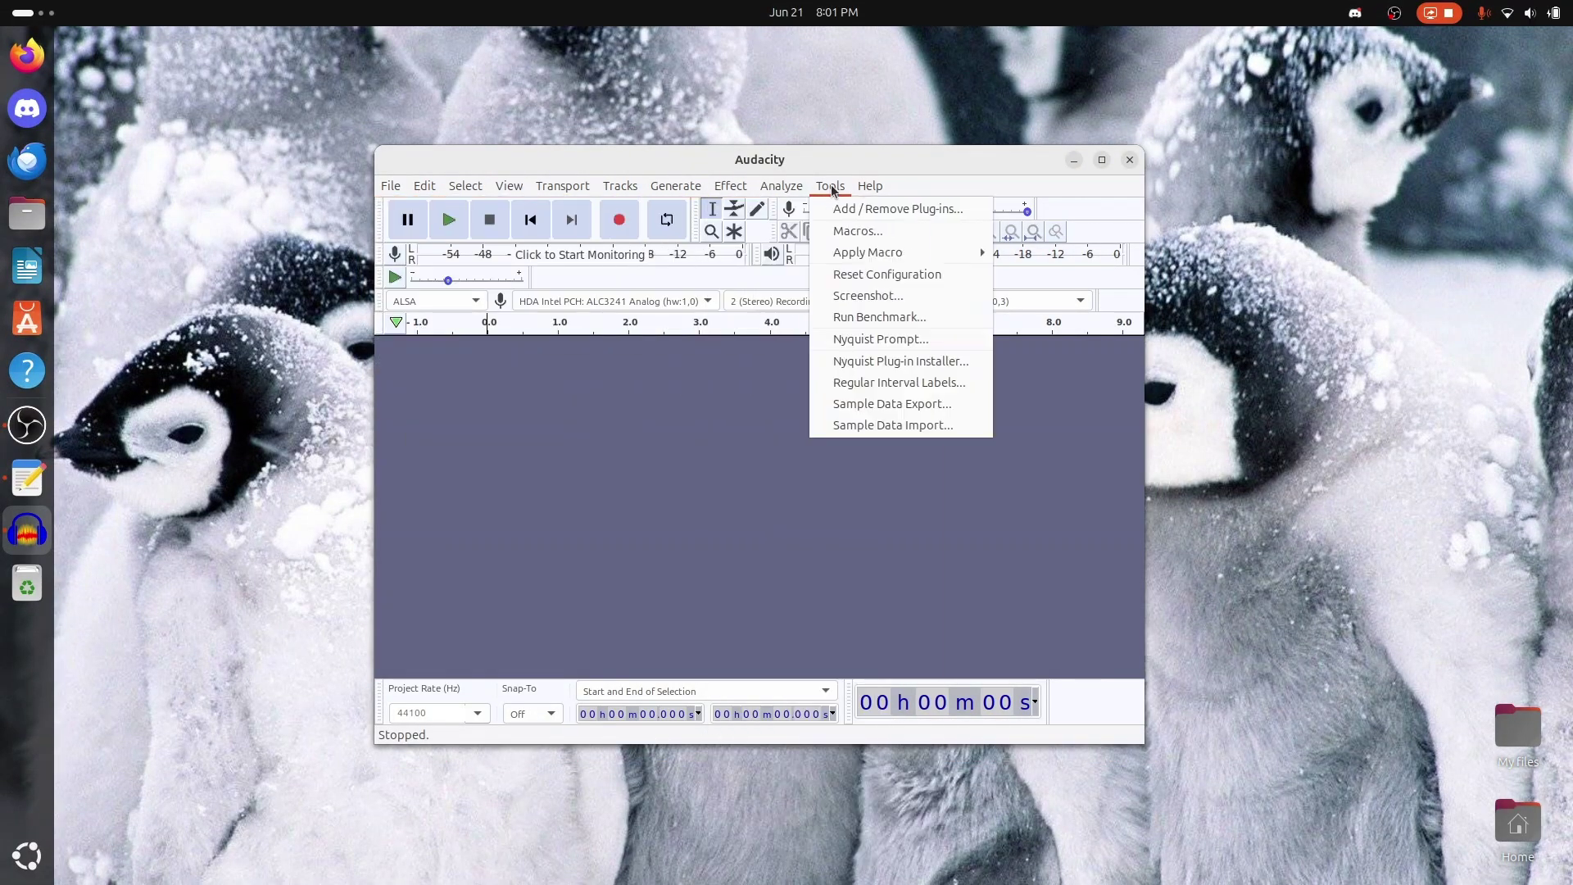
left_click(894, 274)
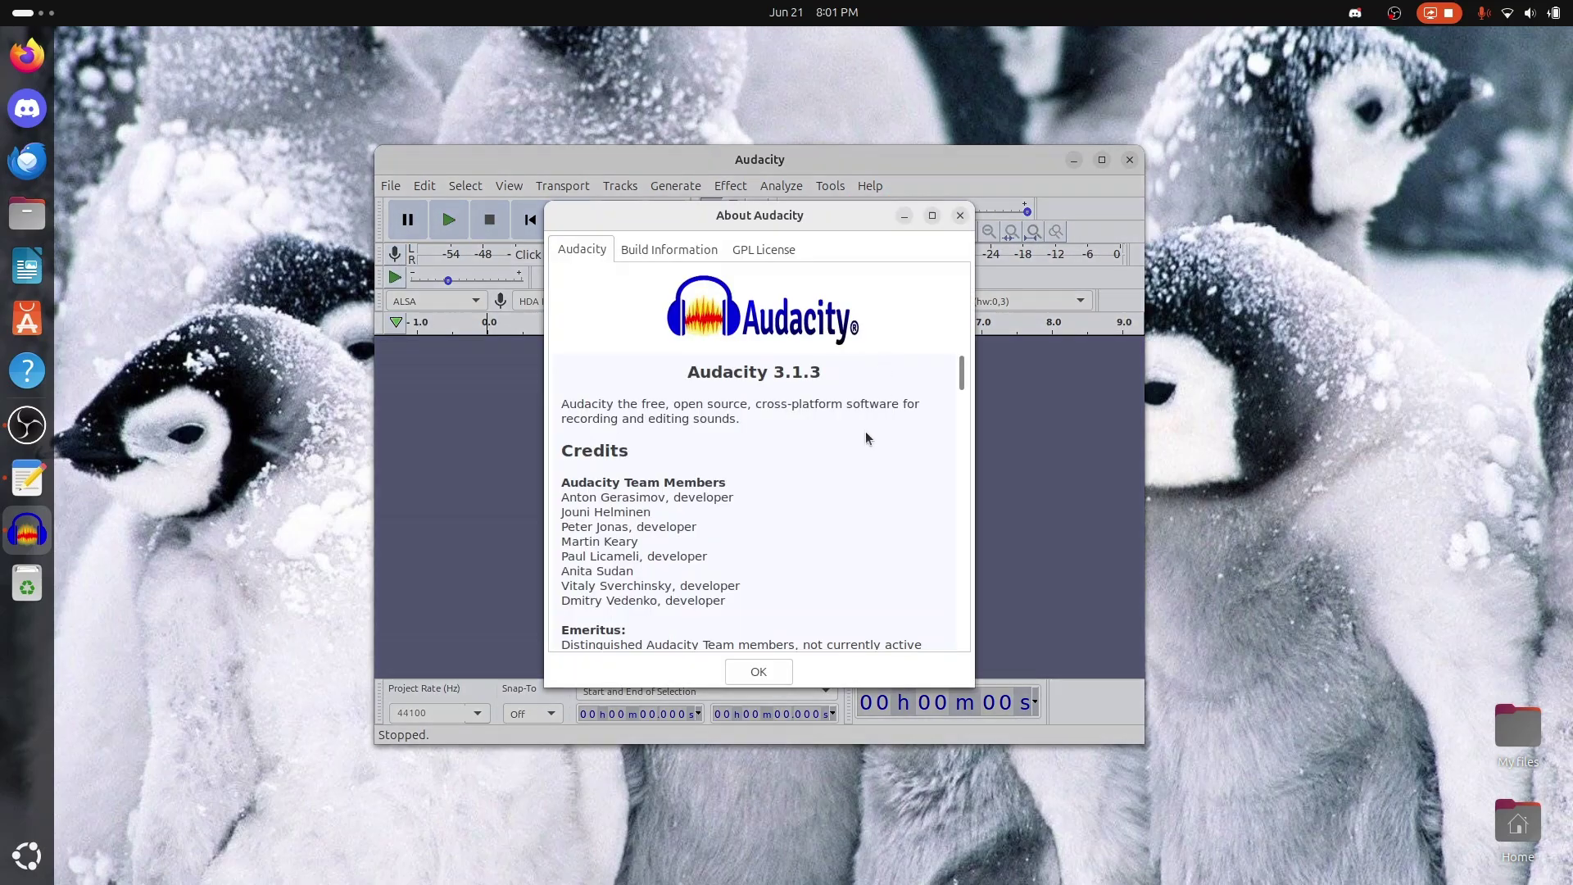
left_click(740, 673)
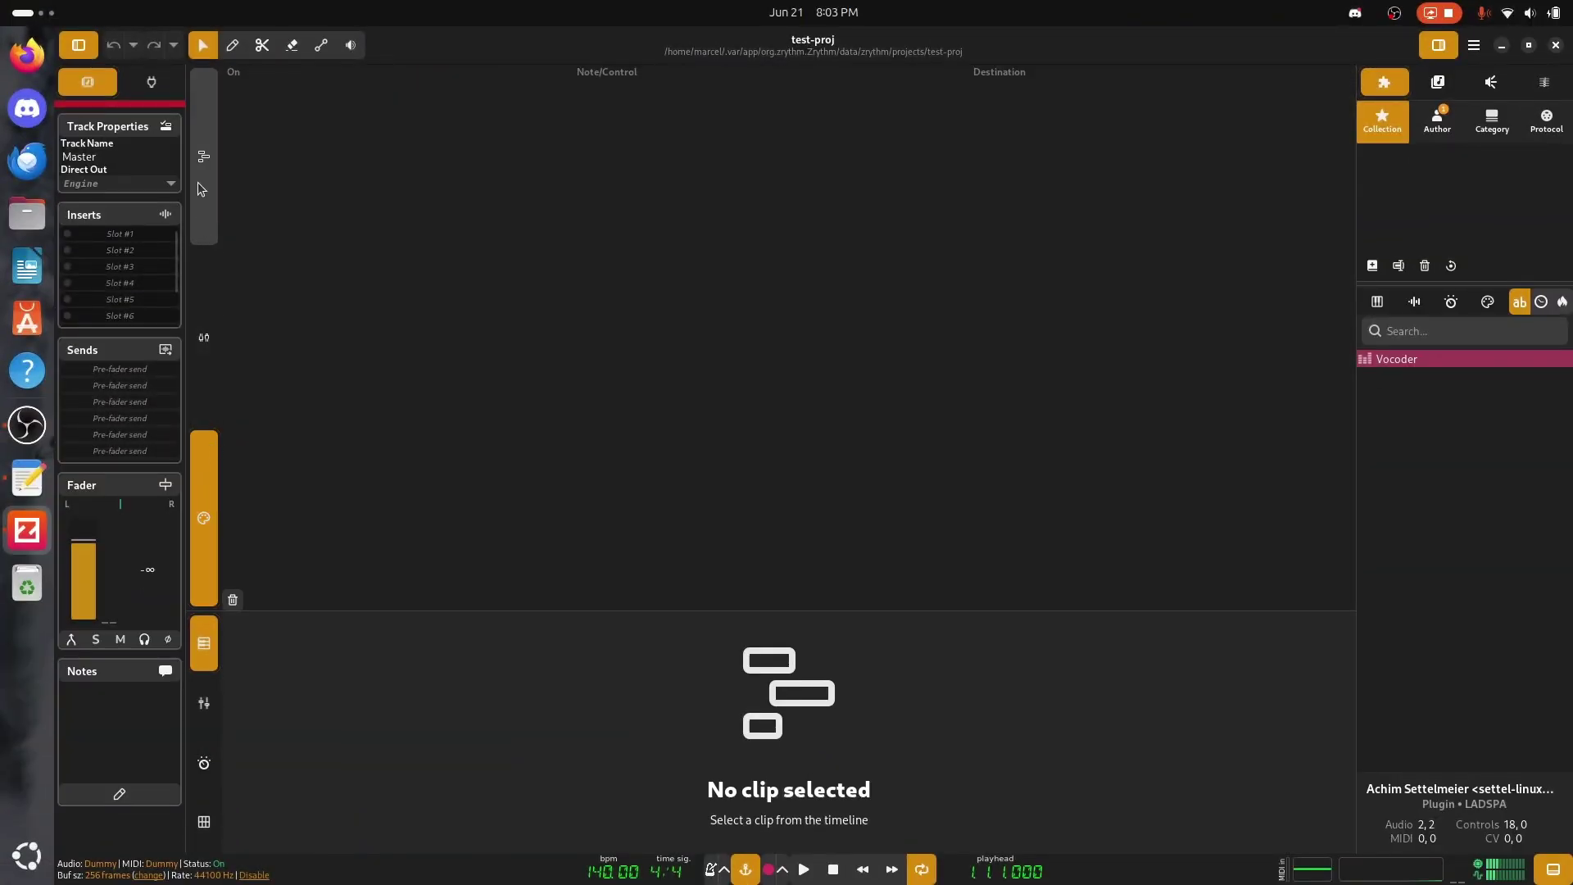
Step: Cycle the bottom panel through Mixer, Modulators and Chord Pad, then back to the editor
left_click(204, 703)
left_click(204, 764)
left_click(204, 822)
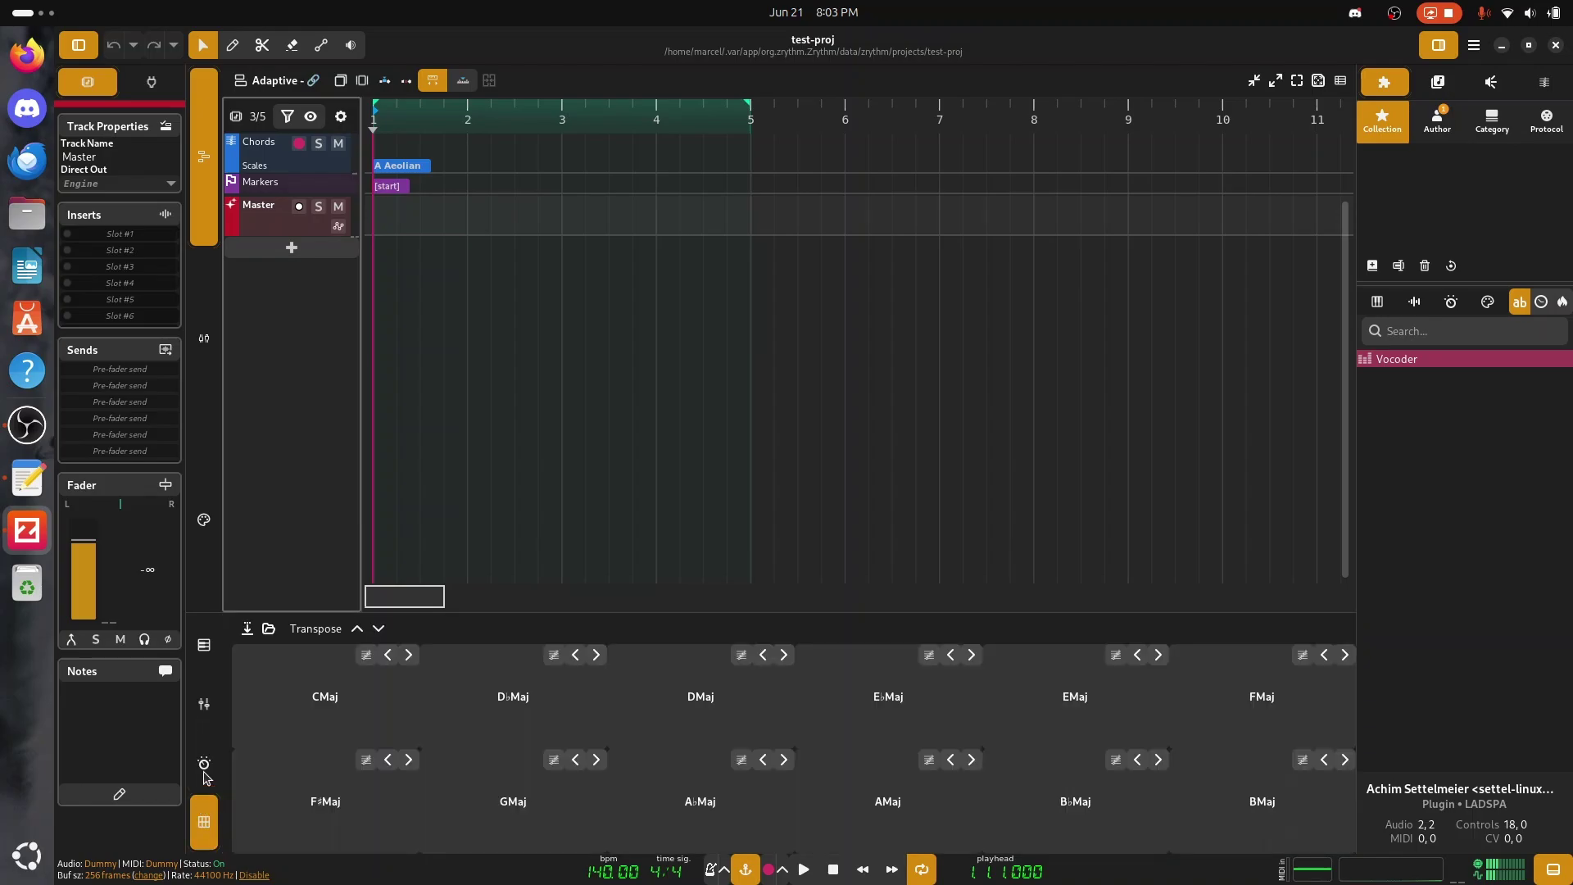
left_click(204, 645)
Step: Tour the right side panels, then set the plugin browser to list by Collection
left_click(1438, 81)
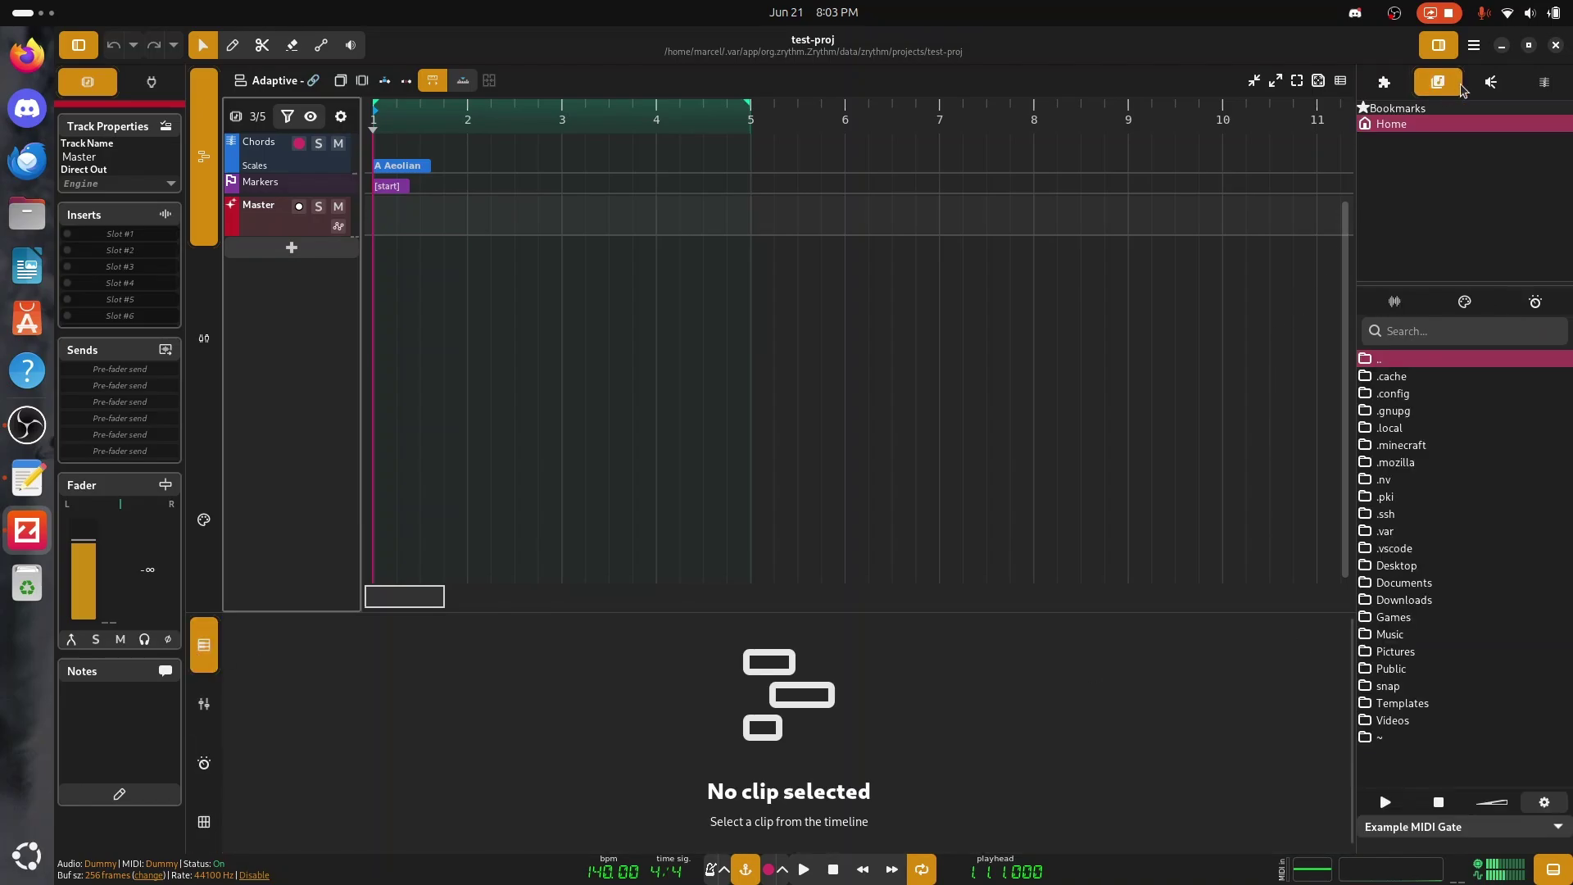
left_click(1491, 81)
left_click(1544, 81)
left_click(1384, 82)
left_click(1438, 118)
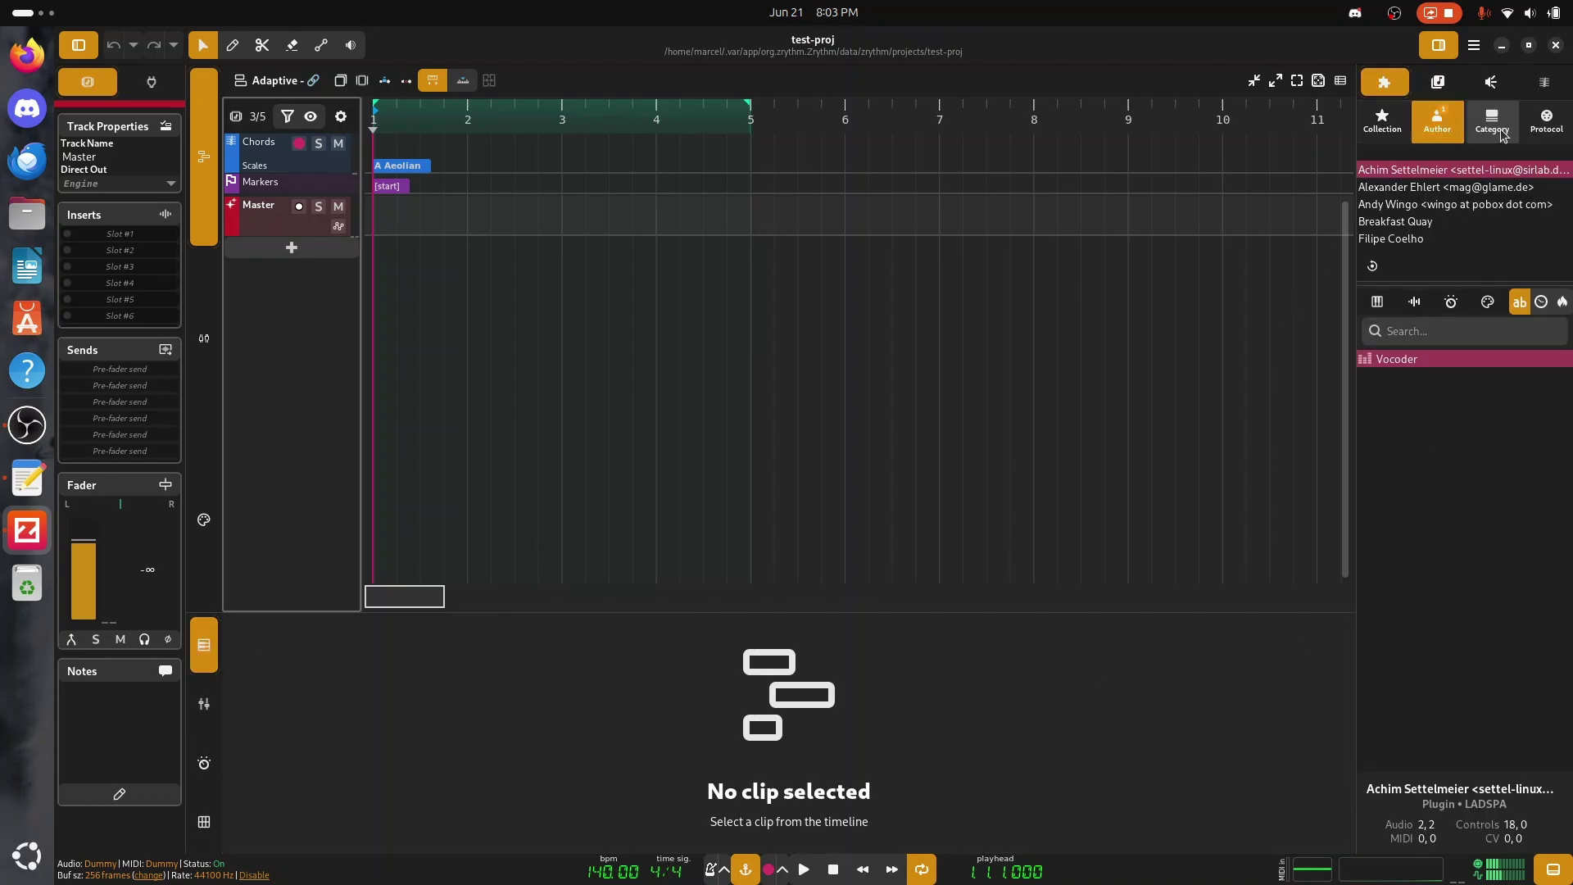
left_click(1491, 119)
left_click(1546, 123)
left_click(1383, 121)
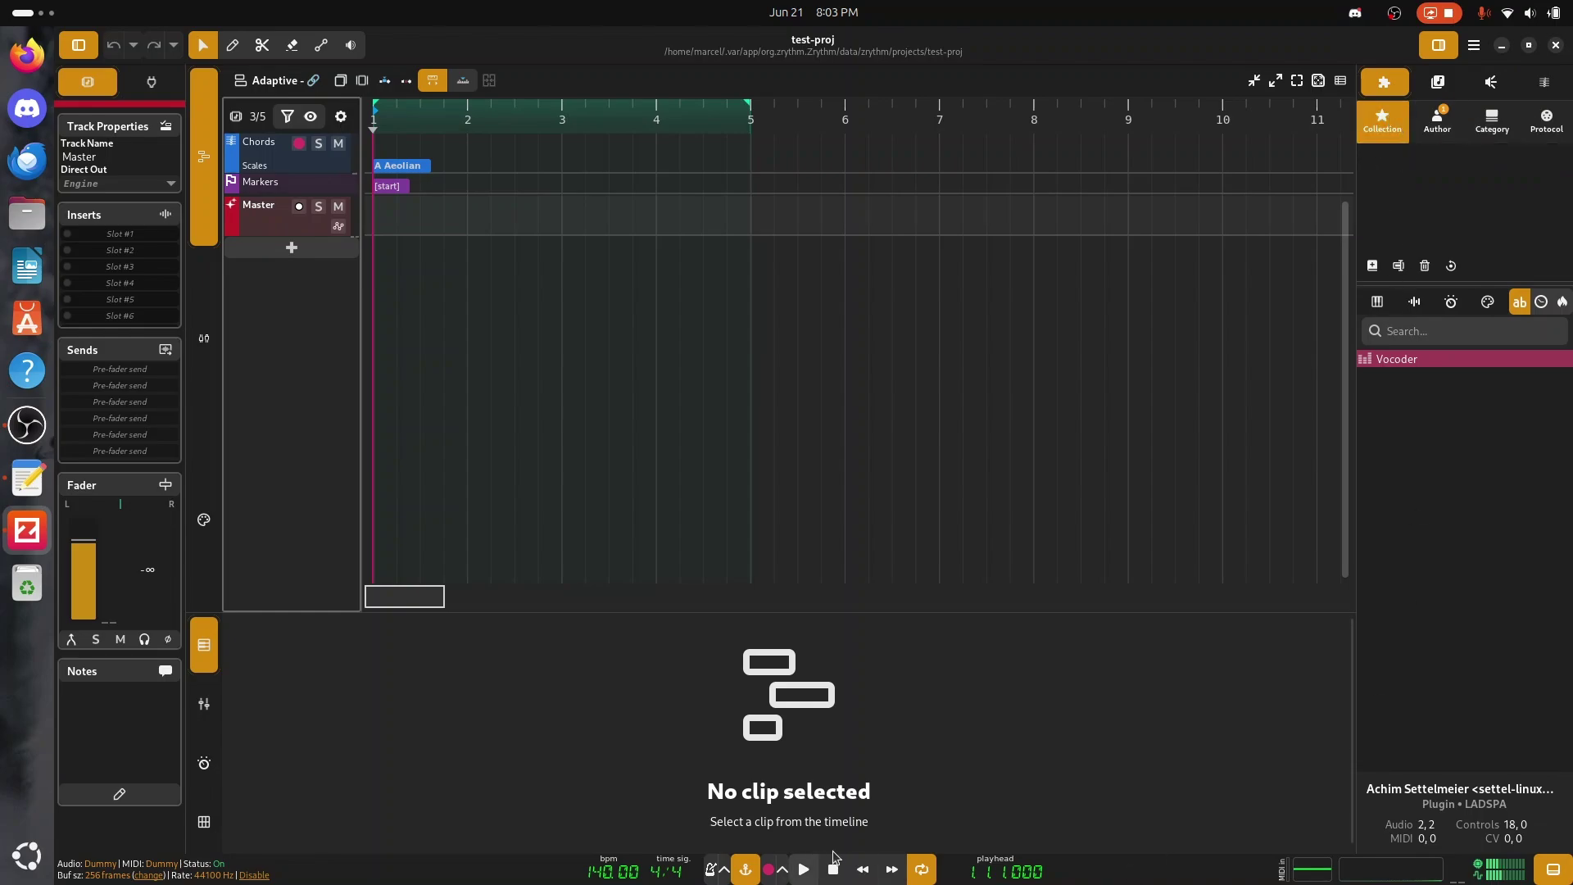
Step: Play and stop the project, toggle Audition and Select tools, and show the dist plugin's properties
left_click(804, 870)
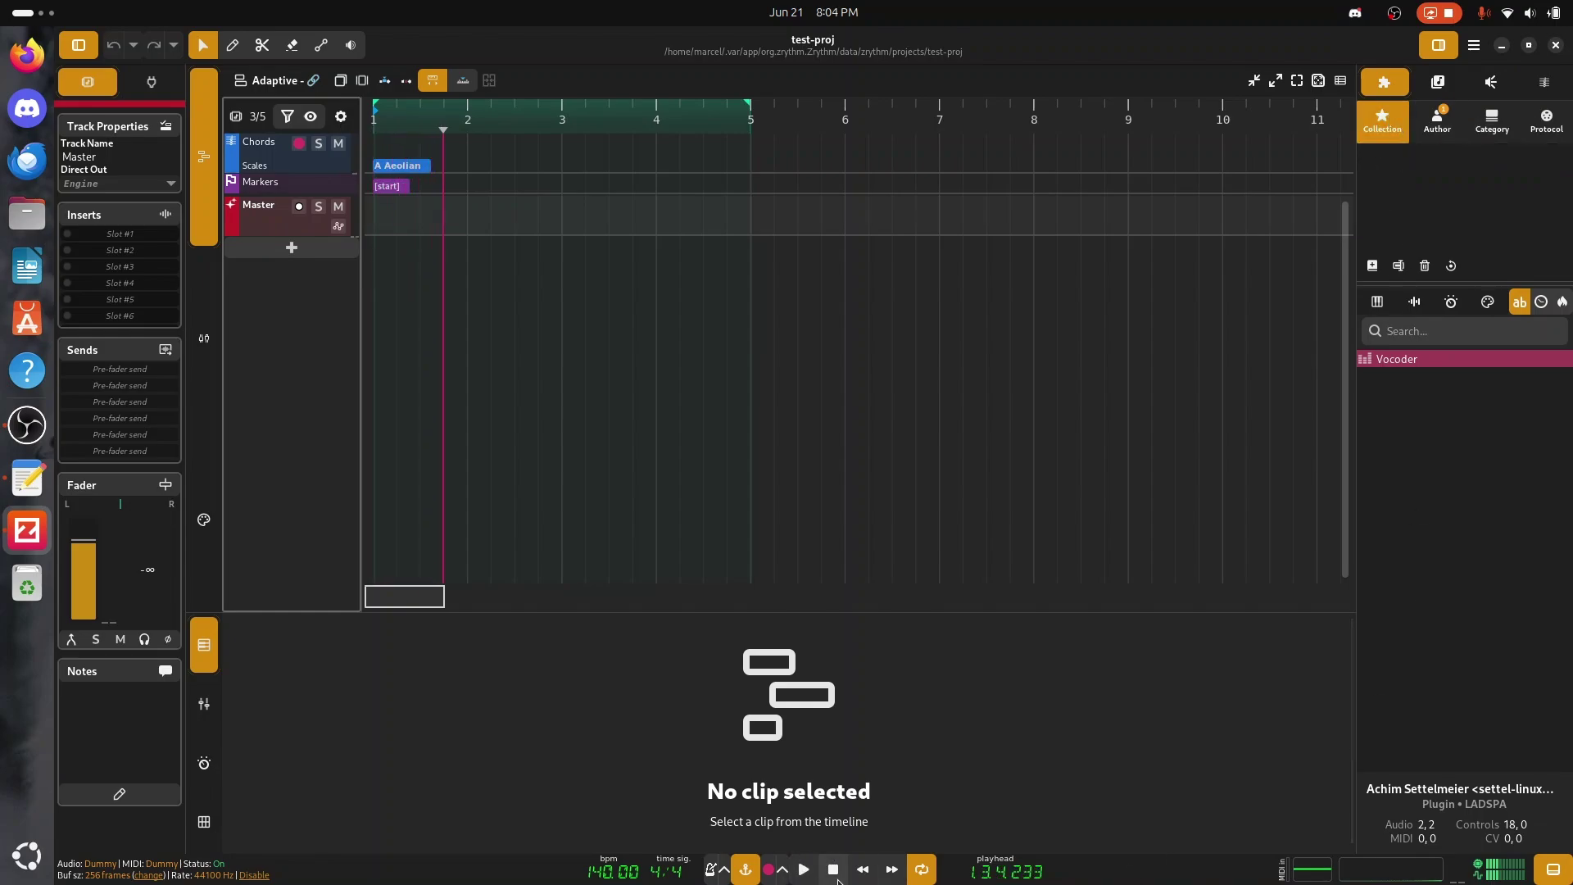
left_click(834, 870)
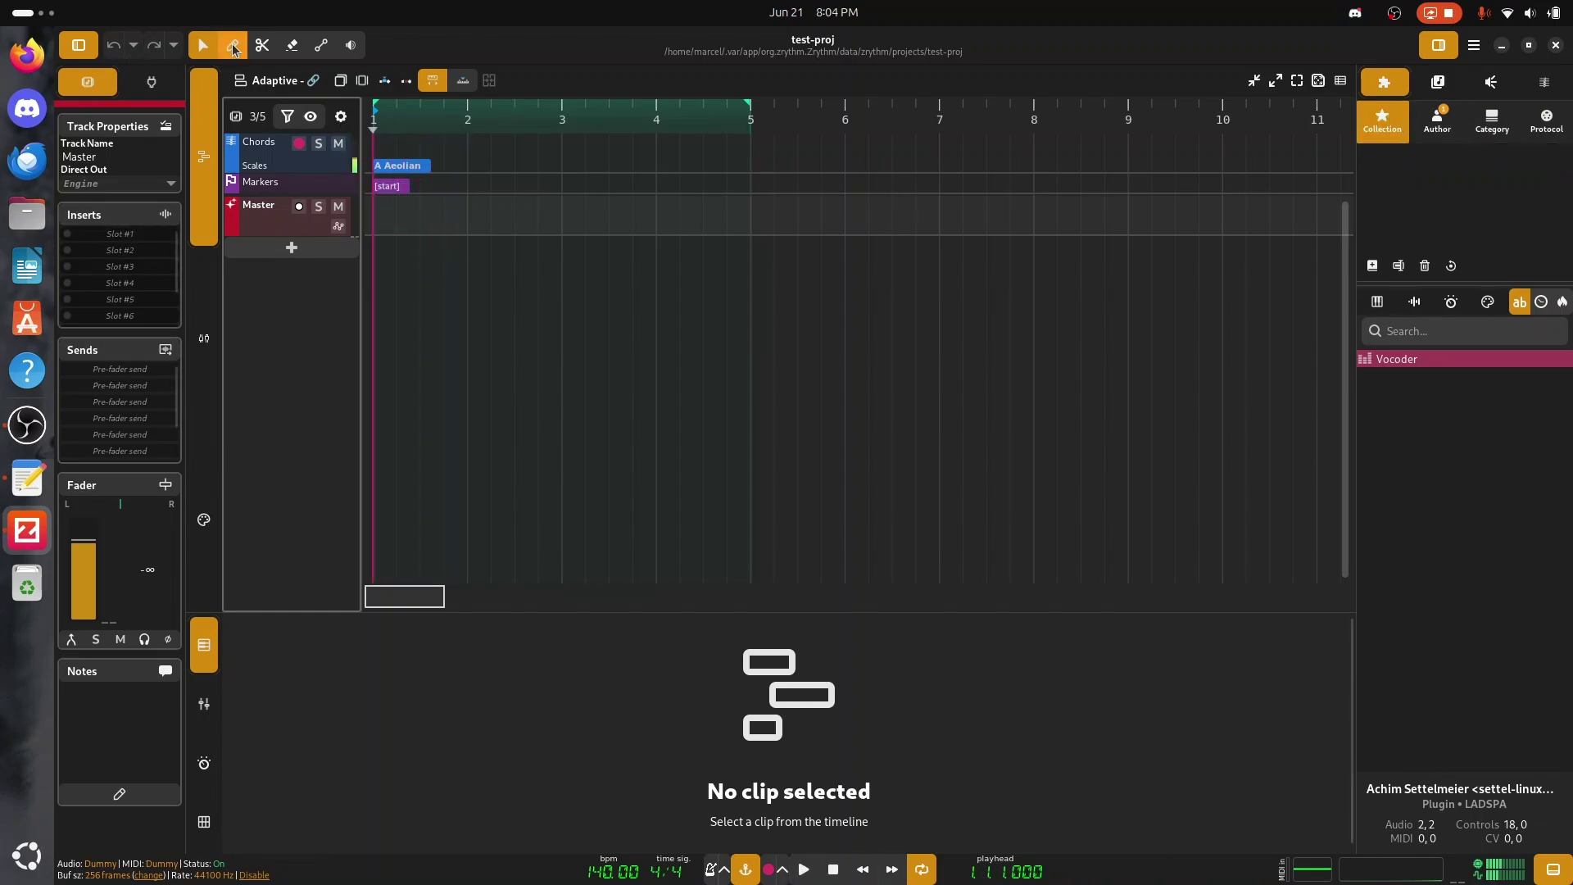
left_click(351, 45)
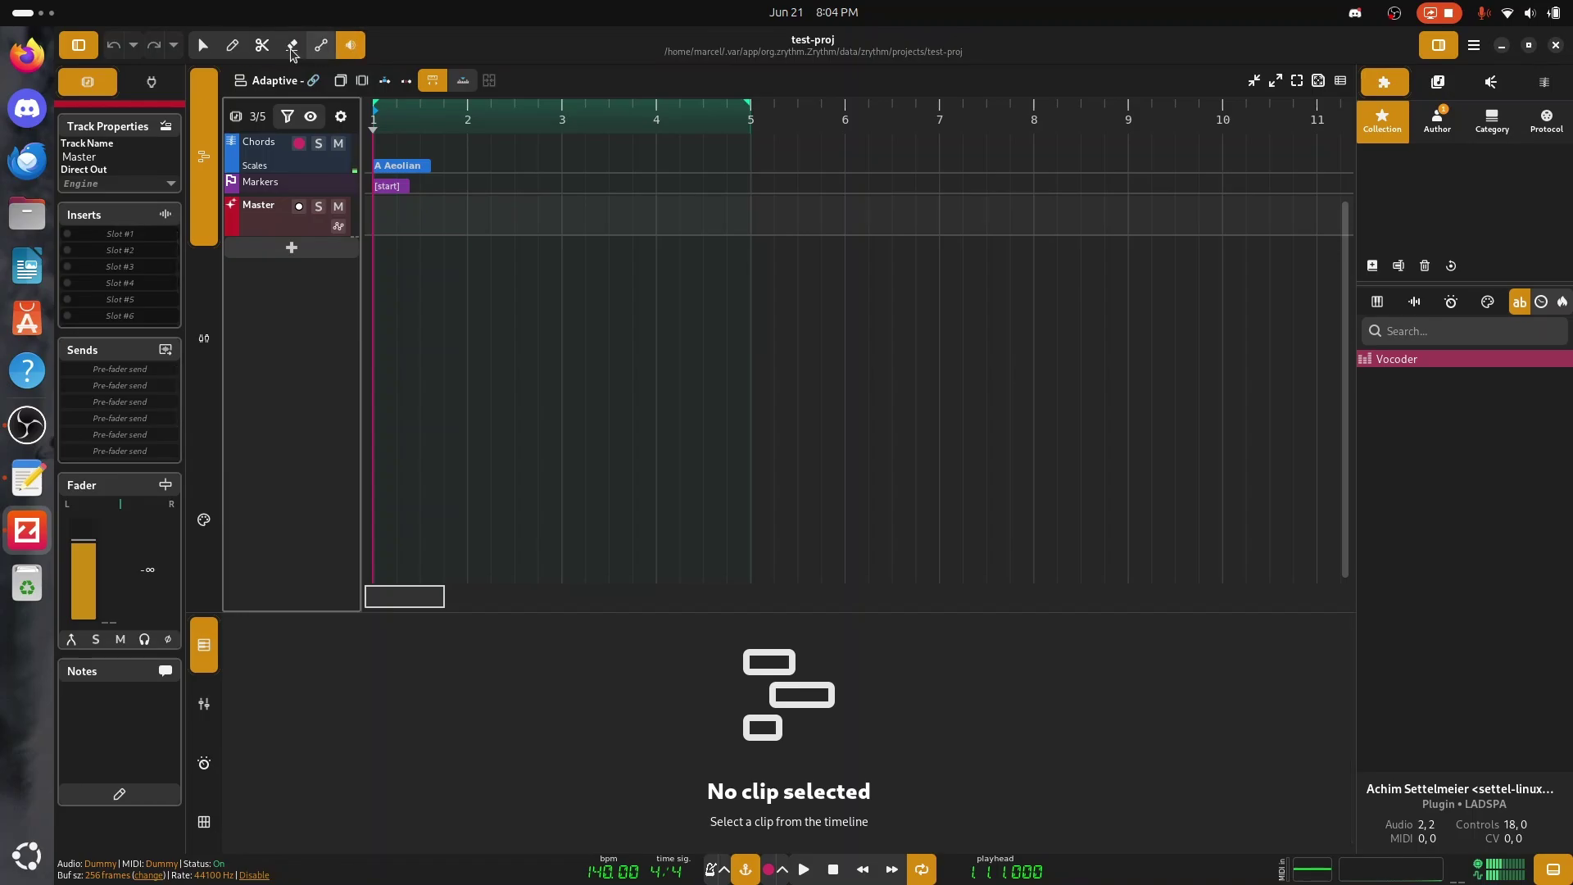
left_click(201, 45)
left_click(150, 81)
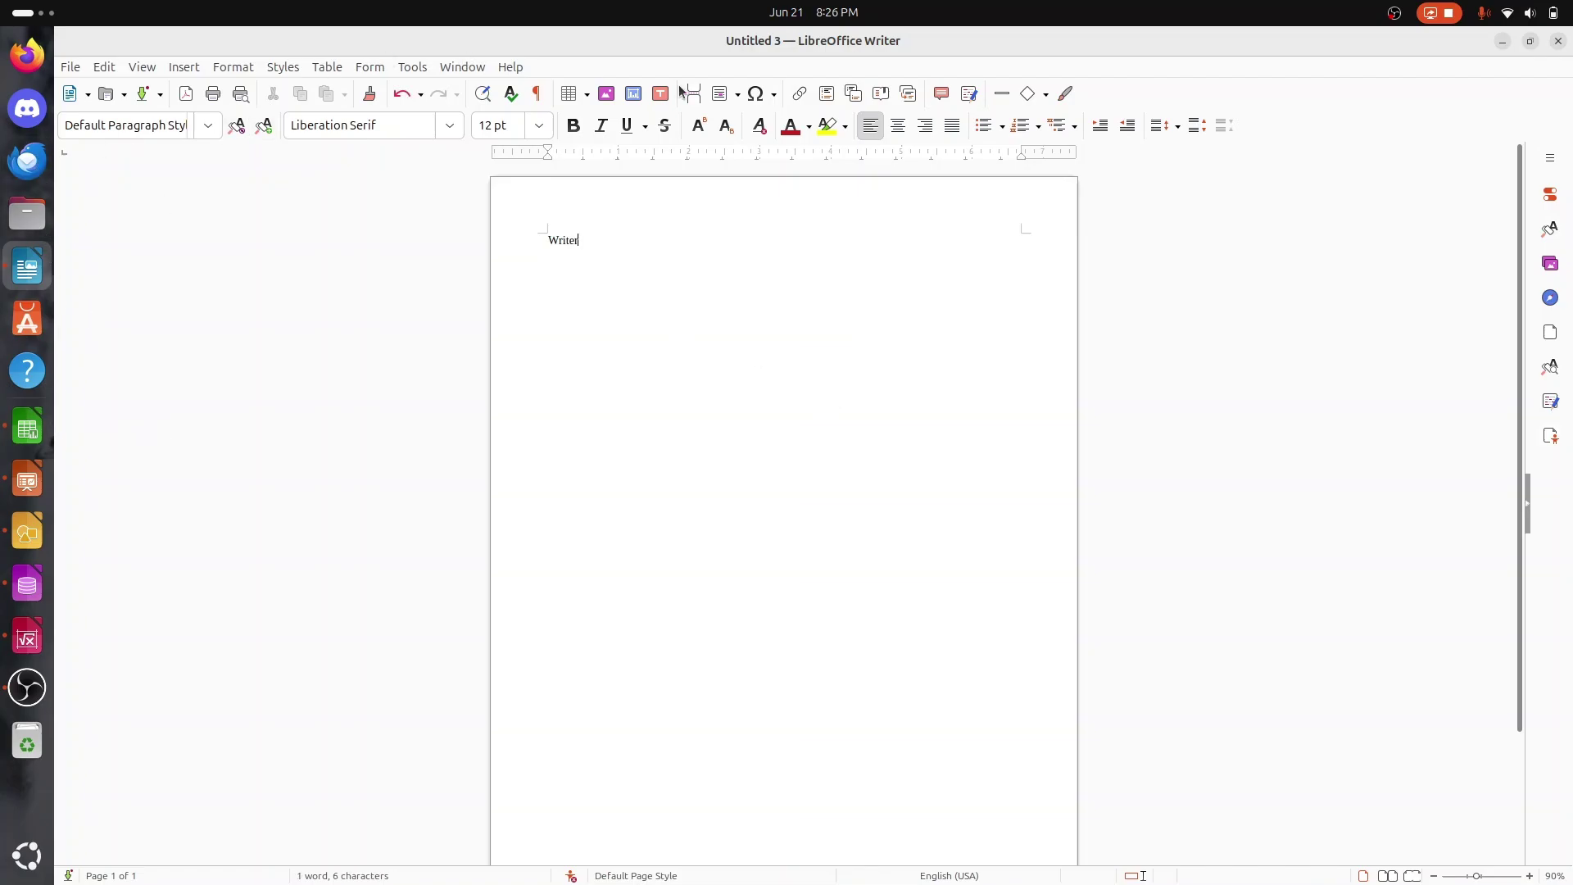
Step: Switch from Writer to a blank LibreOffice Calc spreadsheet via the dock
left_click(27, 427)
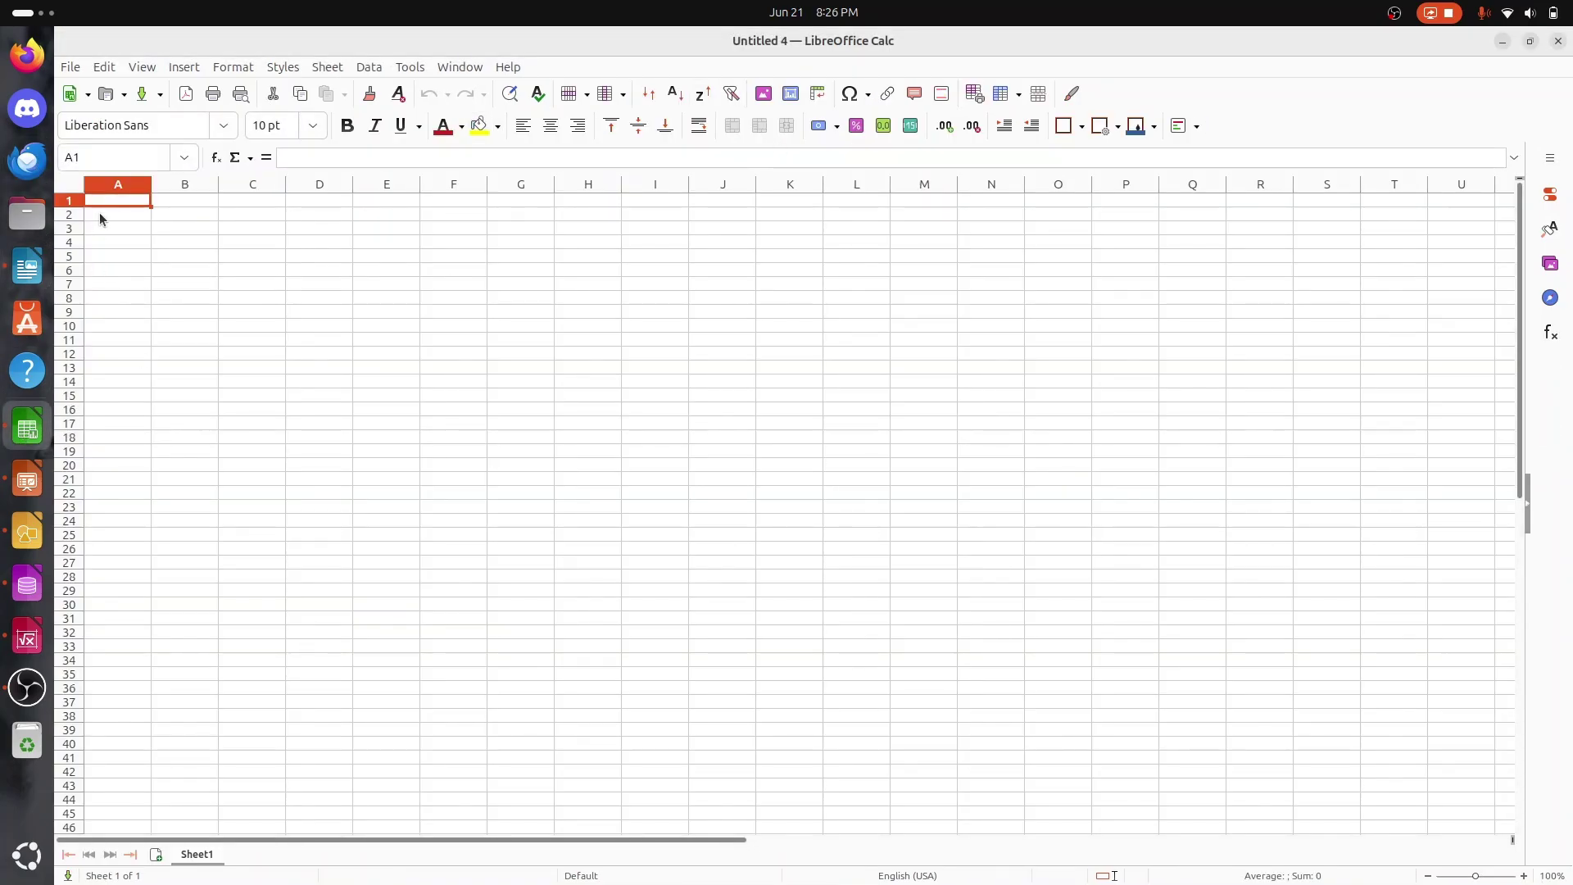
Step: Enter 'Calc' in cell A1, then title a new blank Impress slide 'Impress'
type("Clac")
left_click(232, 247)
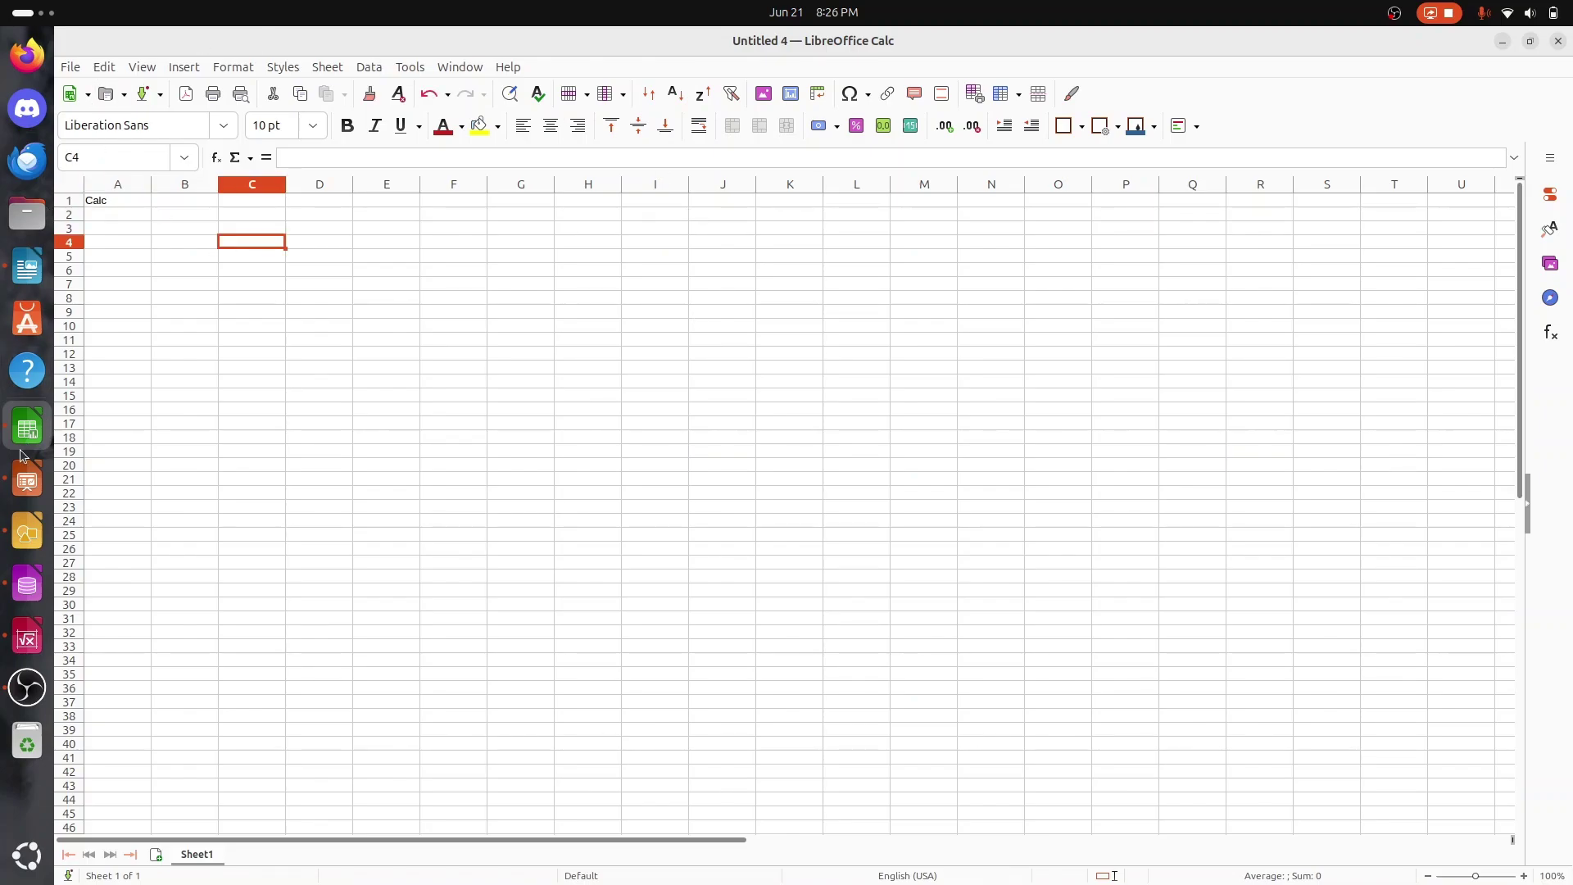
left_click(26, 472)
left_click(1038, 800)
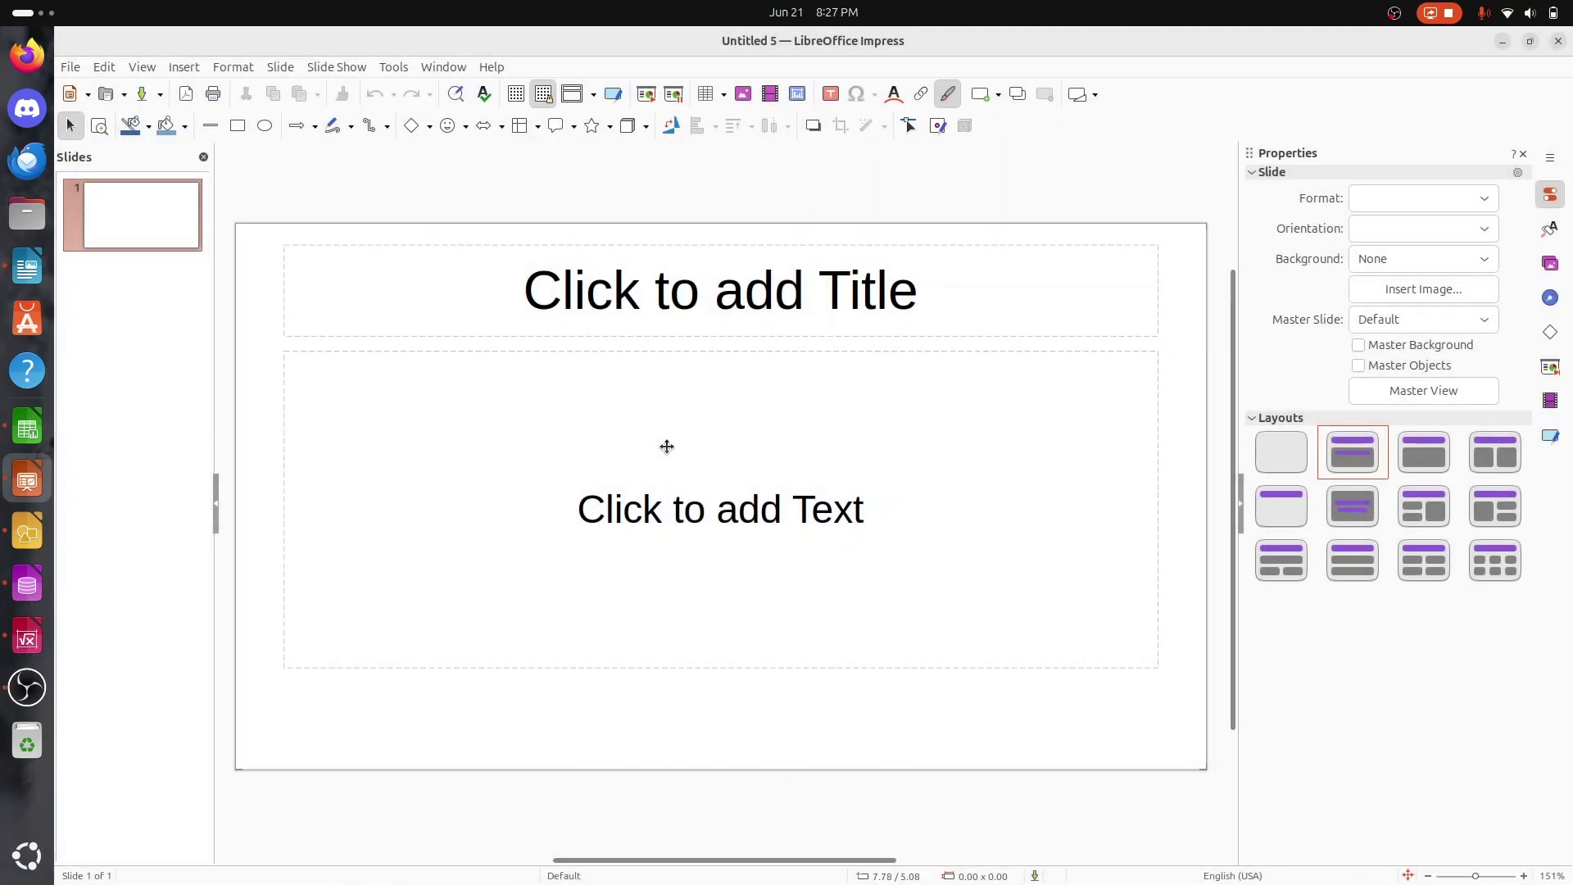
left_click(613, 297)
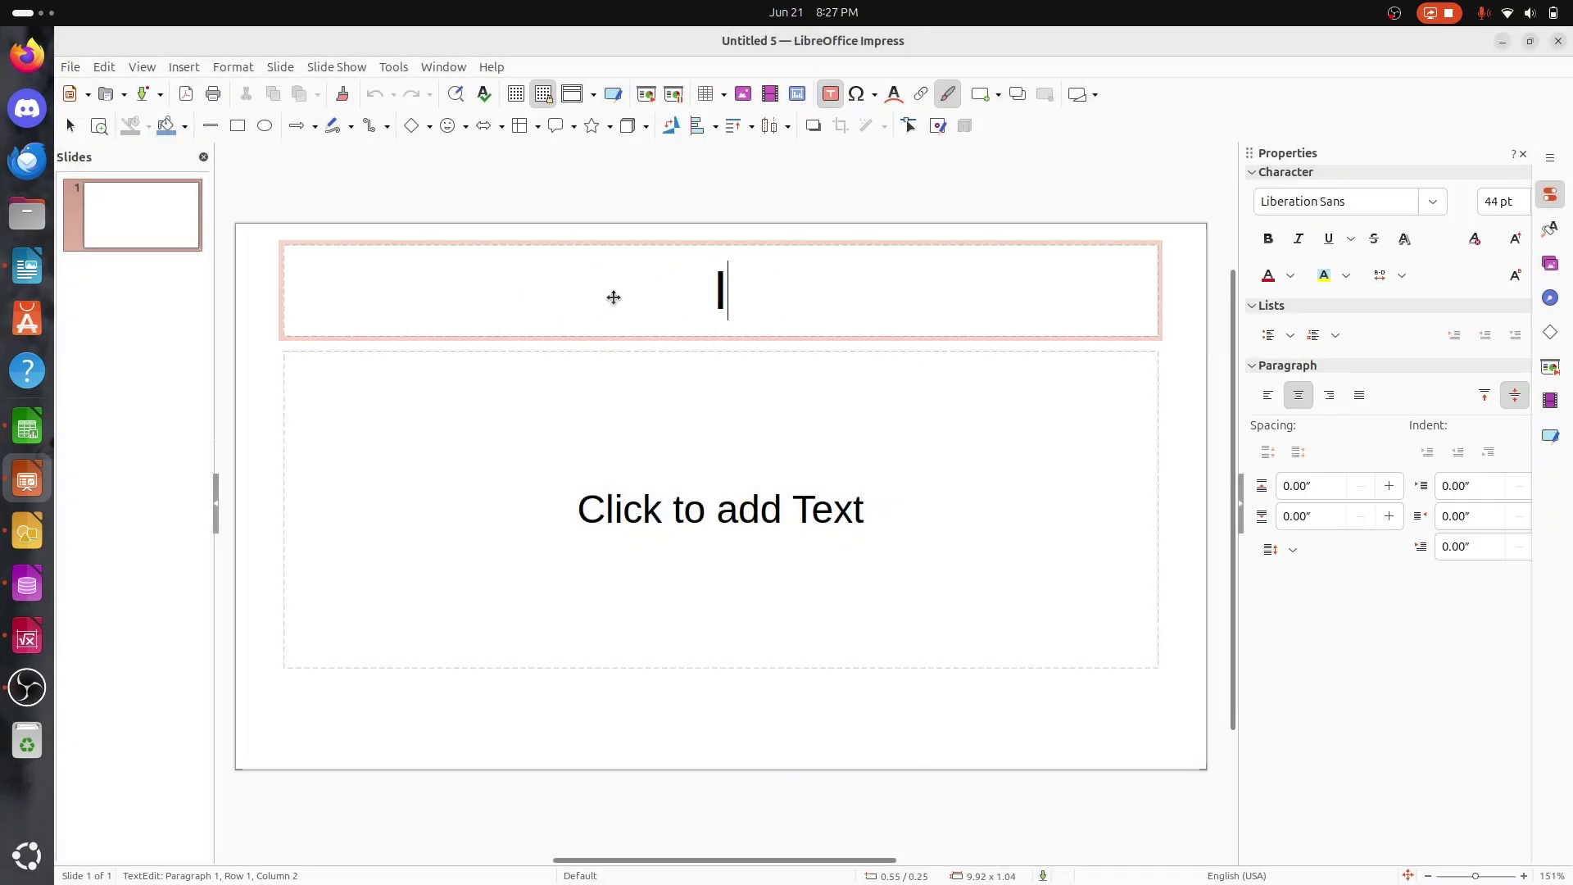
type("Inp")
type("ress")
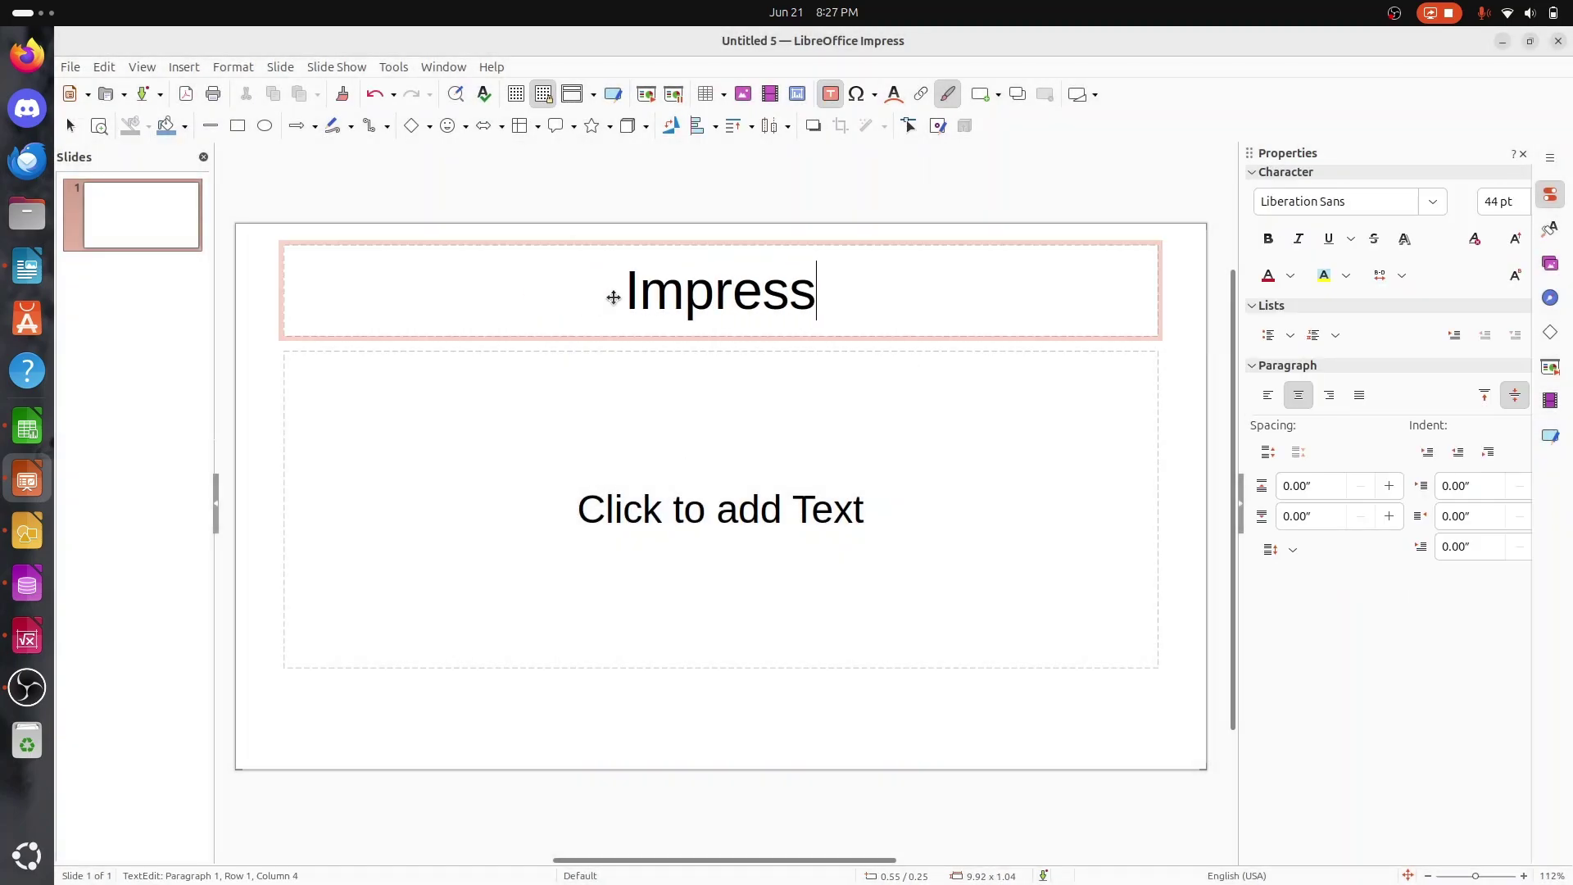
Step: Insert a Simple-style Fontwork object in Draw and change its text to 'Draw'
left_click(27, 533)
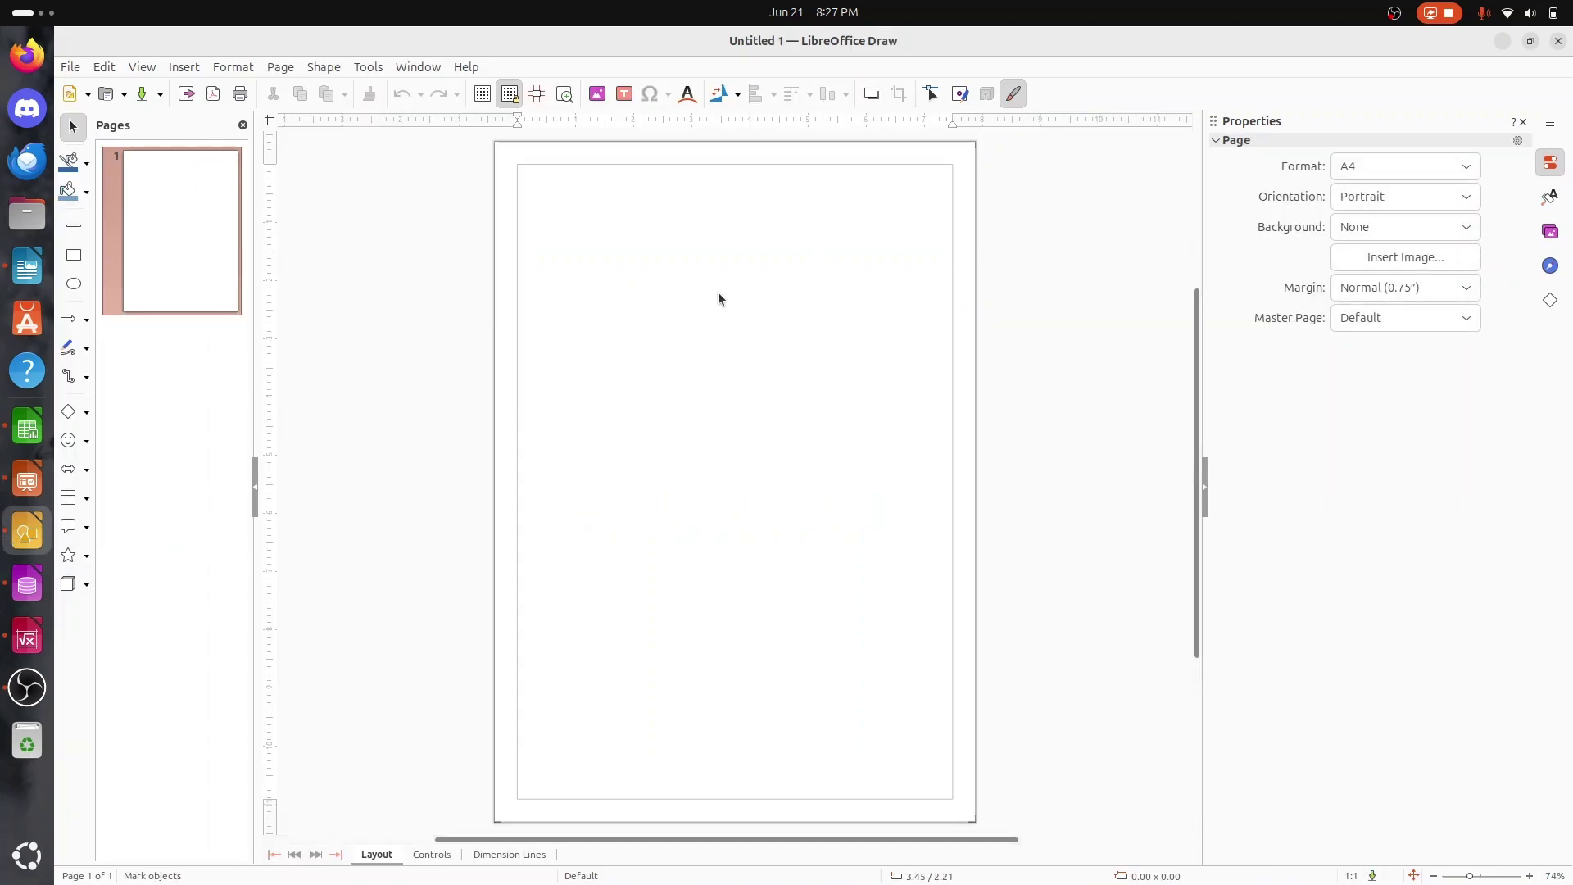
left_click(688, 95)
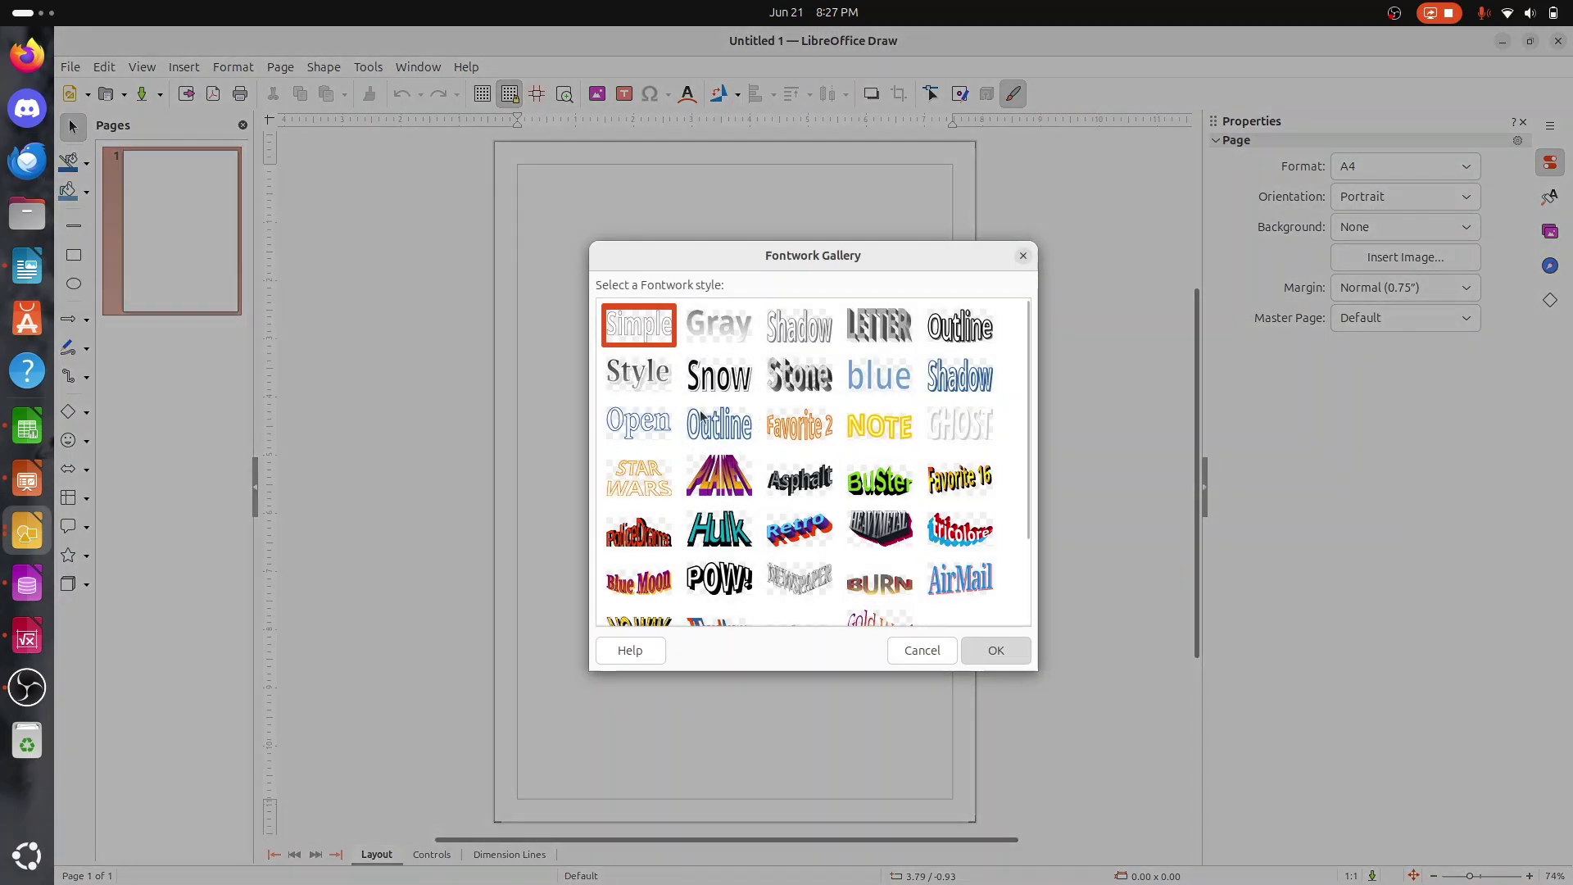
left_click(982, 653)
double_click(740, 490)
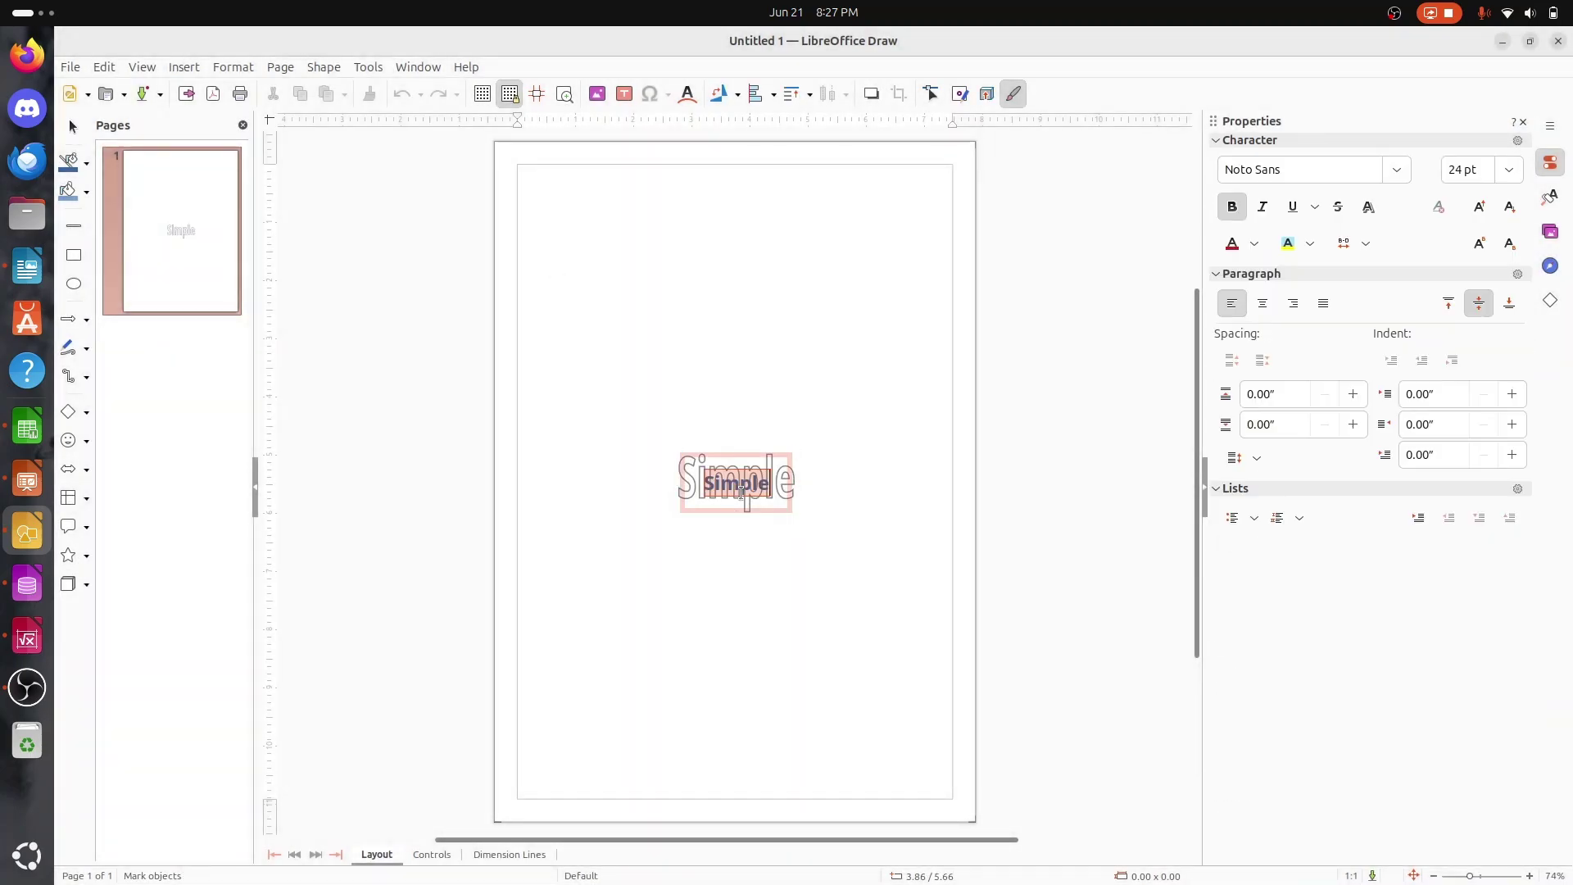
type("Draw")
key("Return")
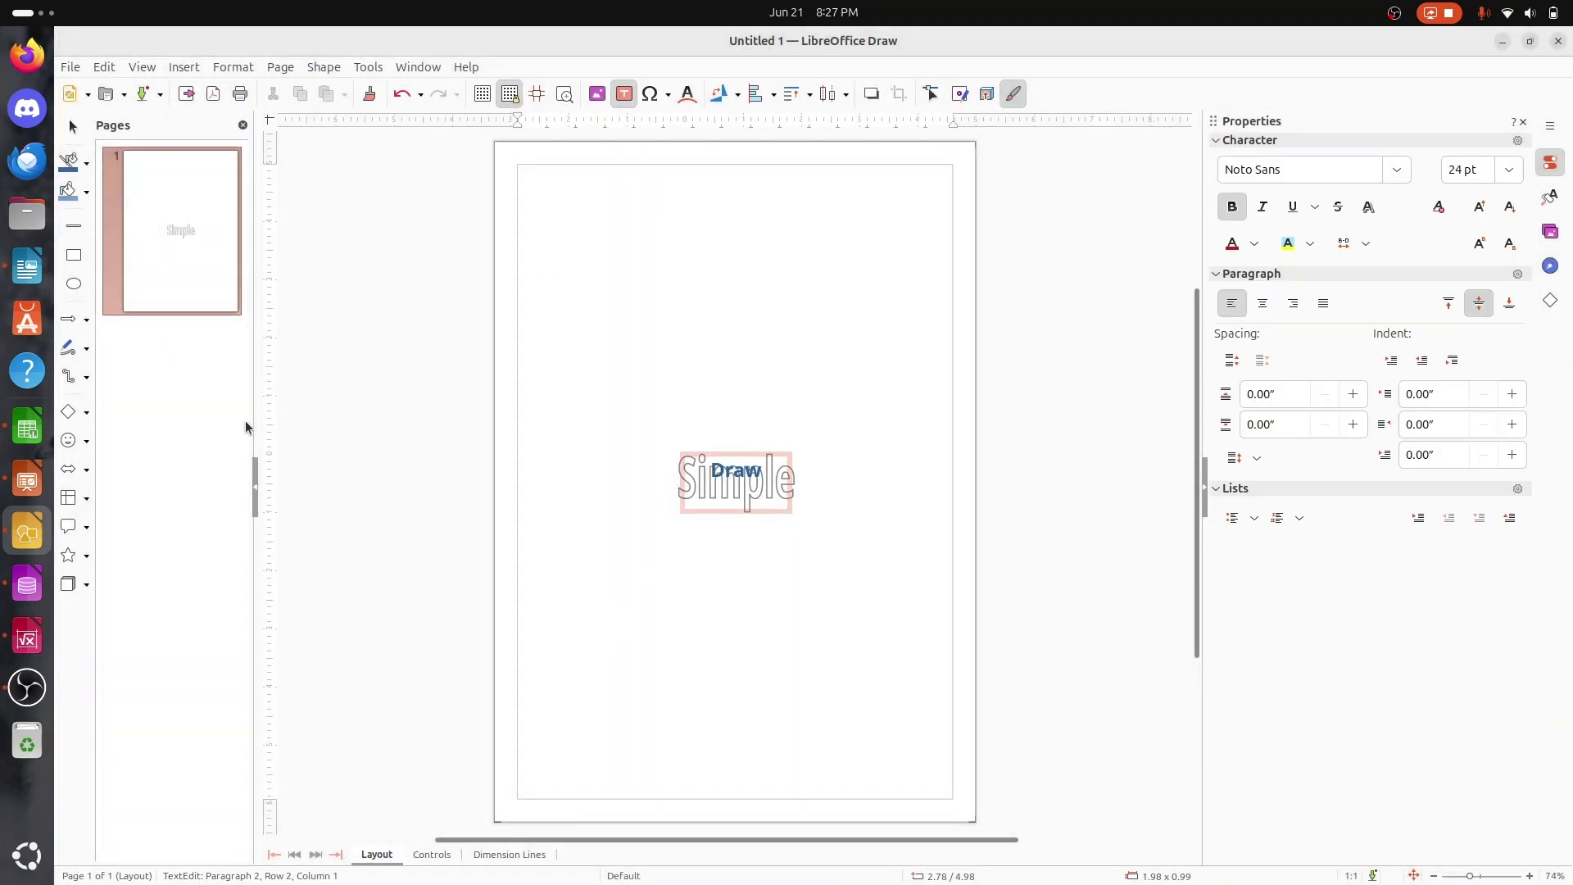
left_click(27, 584)
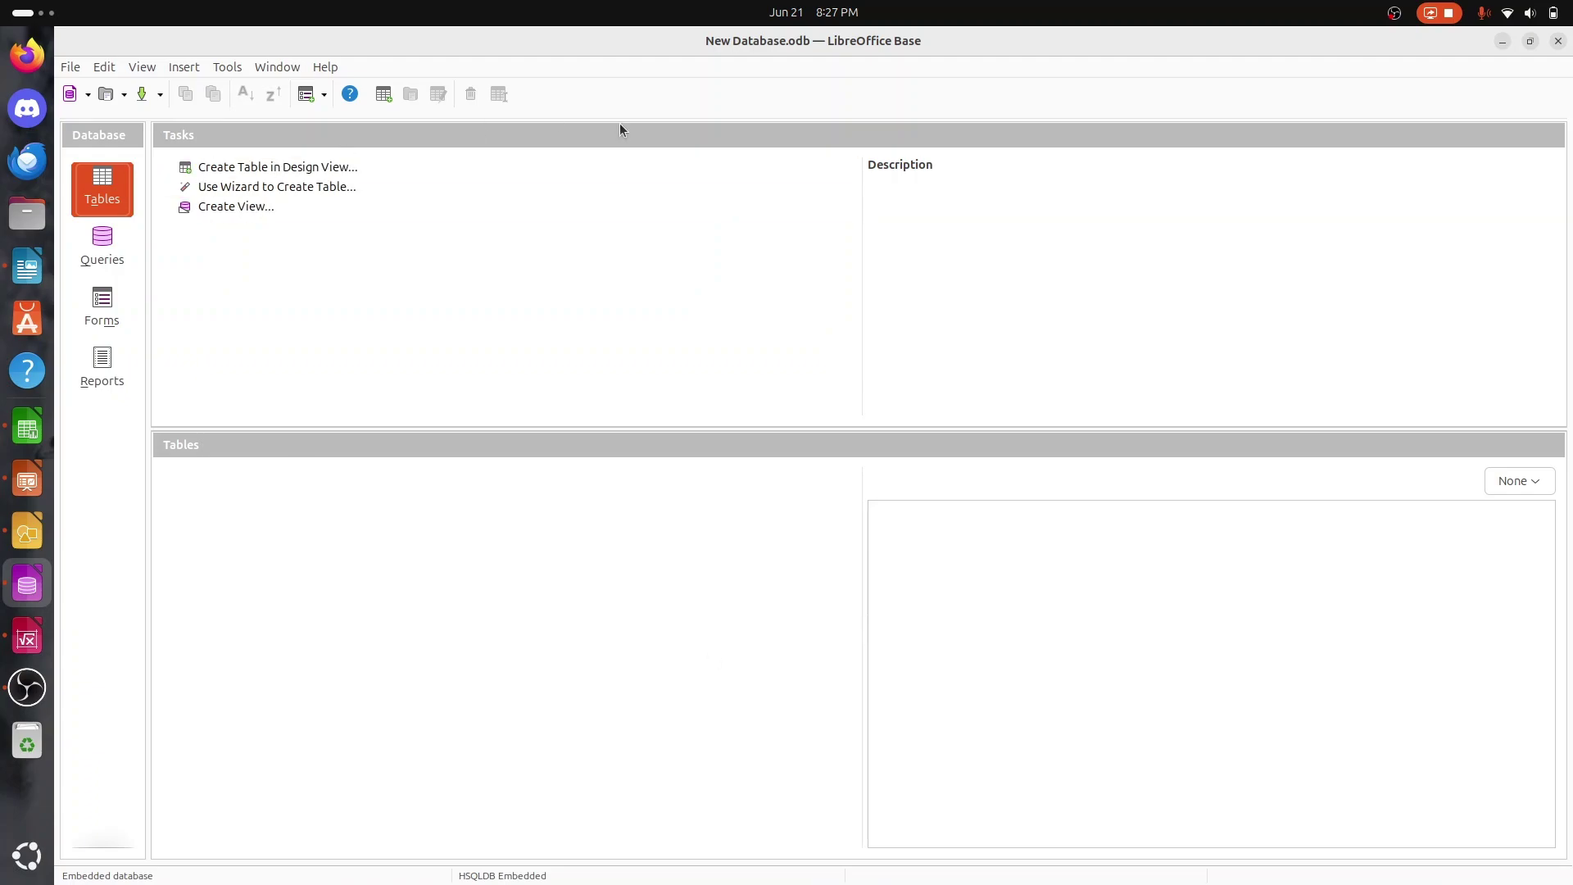
Step: Look through the Window and Help menus, then view Queries, Forms and Reports before returning to Tables
left_click(277, 67)
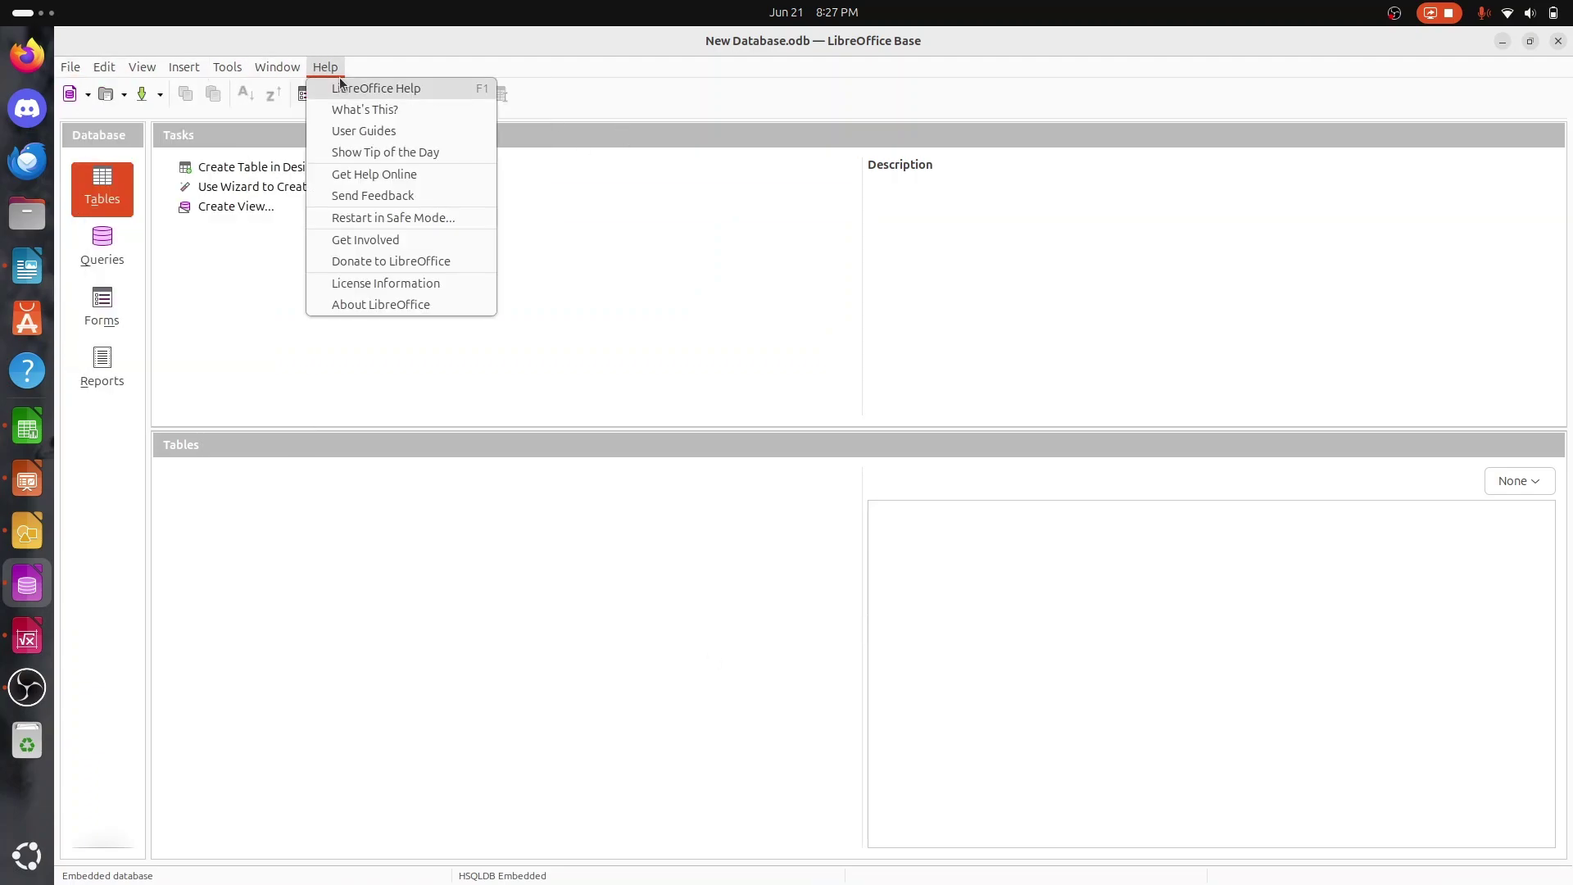
left_click(143, 441)
left_click(97, 254)
left_click(106, 315)
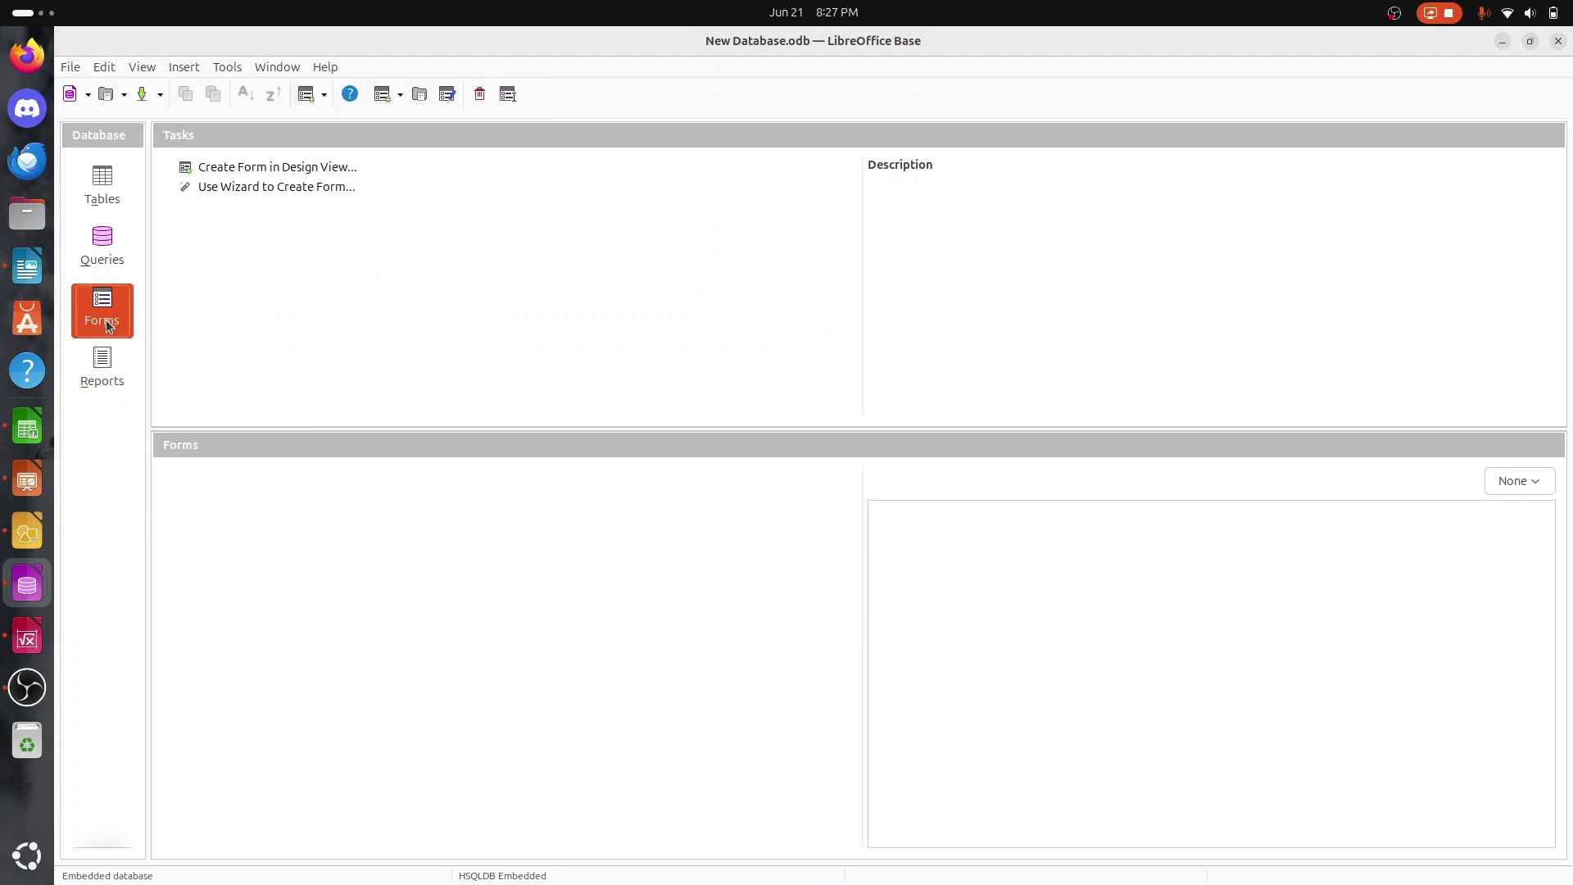
left_click(103, 369)
left_click(106, 180)
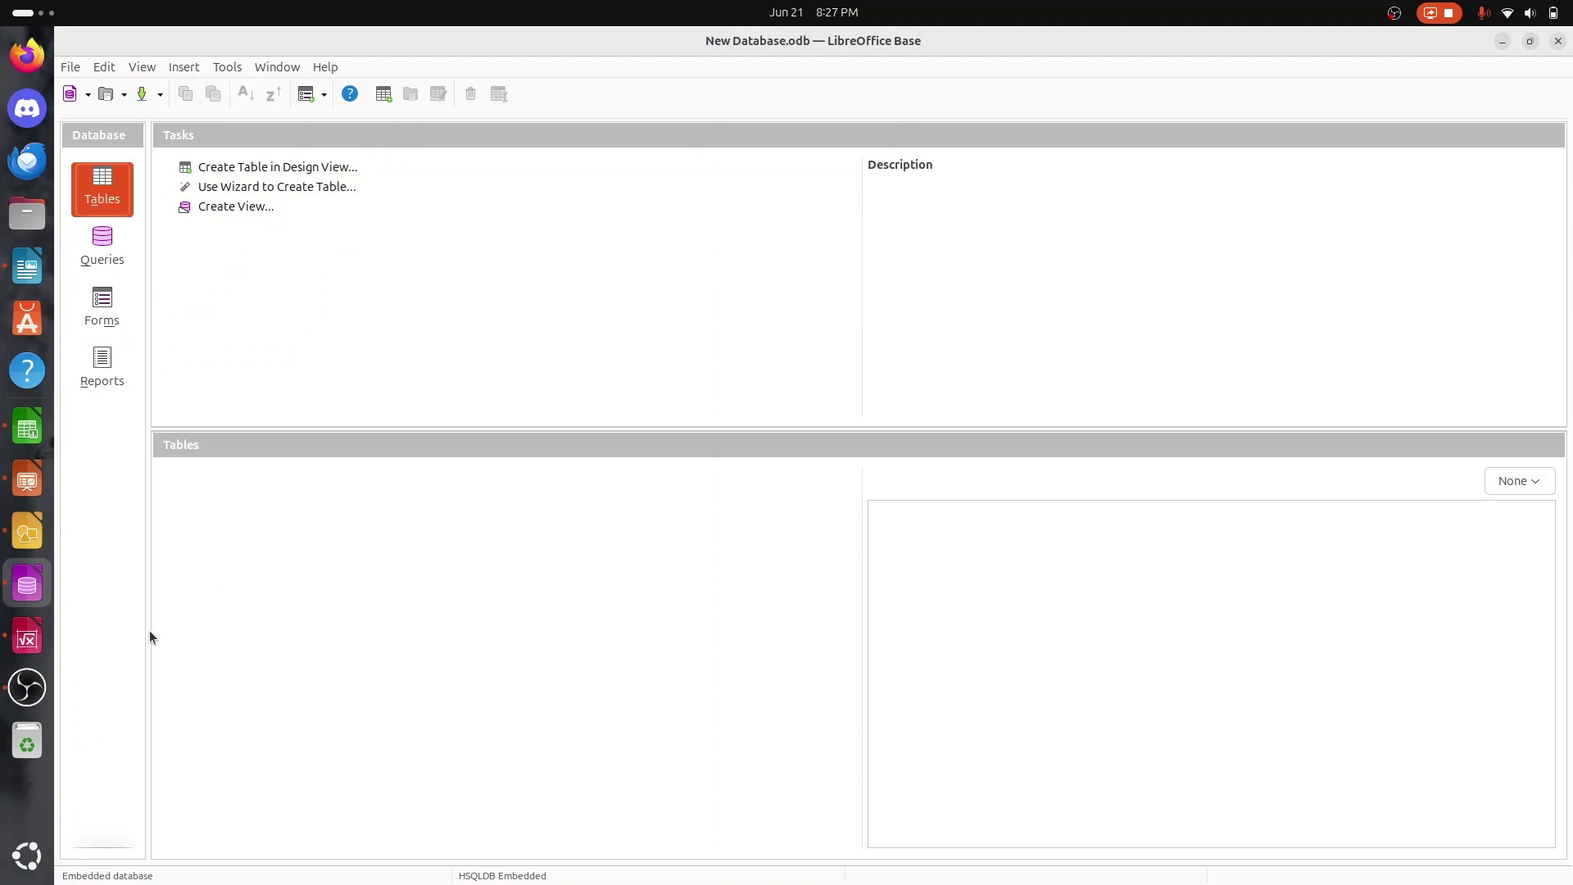
left_click(27, 638)
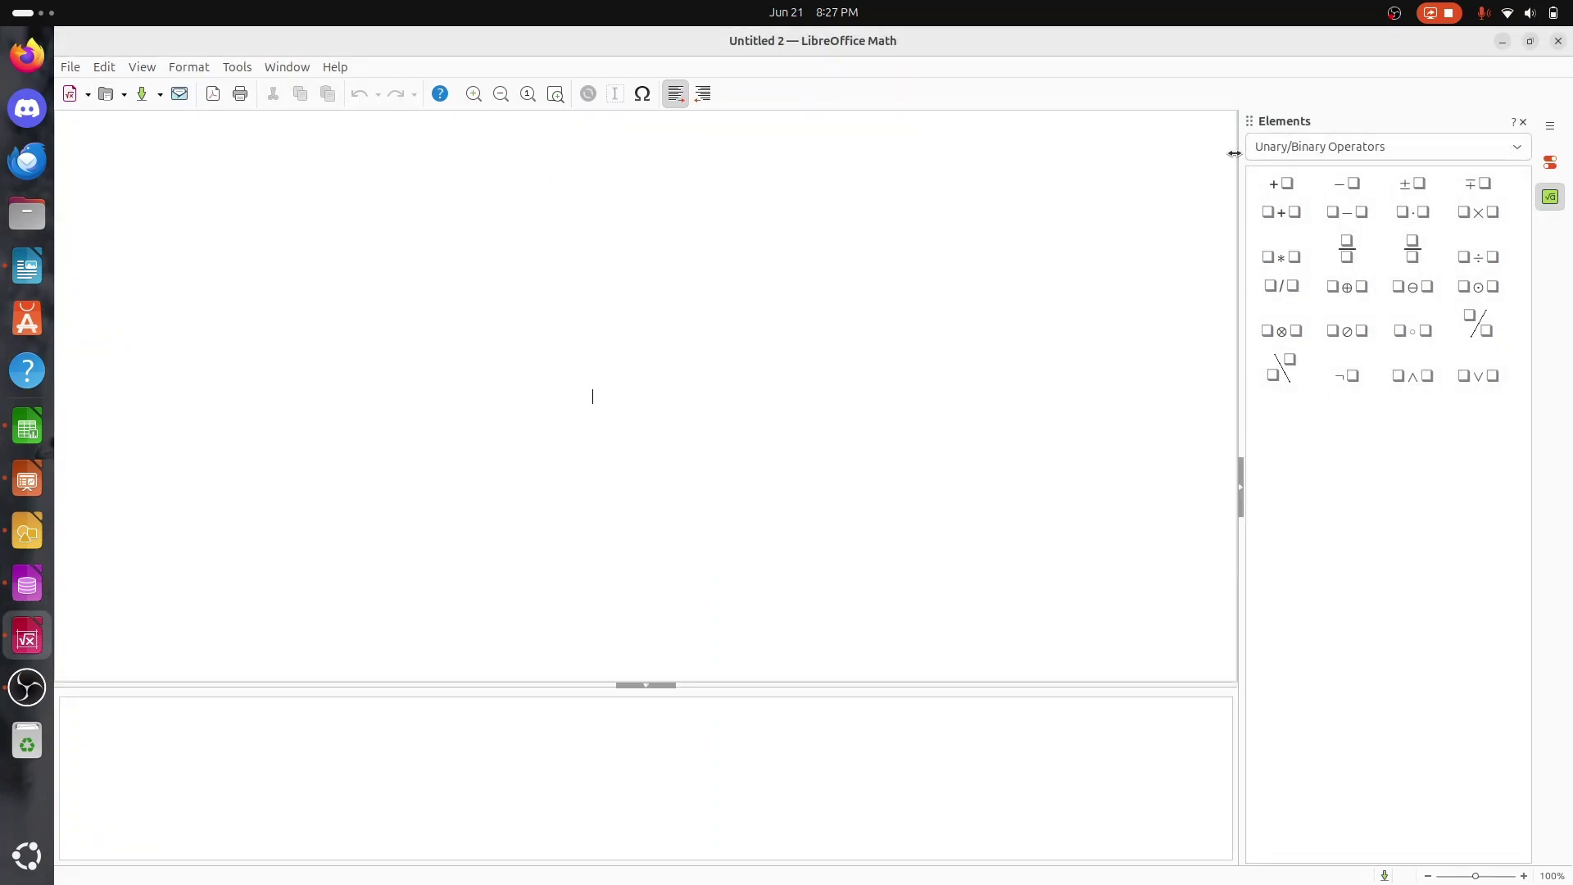
Step: Start a new Krita image, bringing up its 2480 × 3508 px, 300 ppi settings
left_click(41, 263)
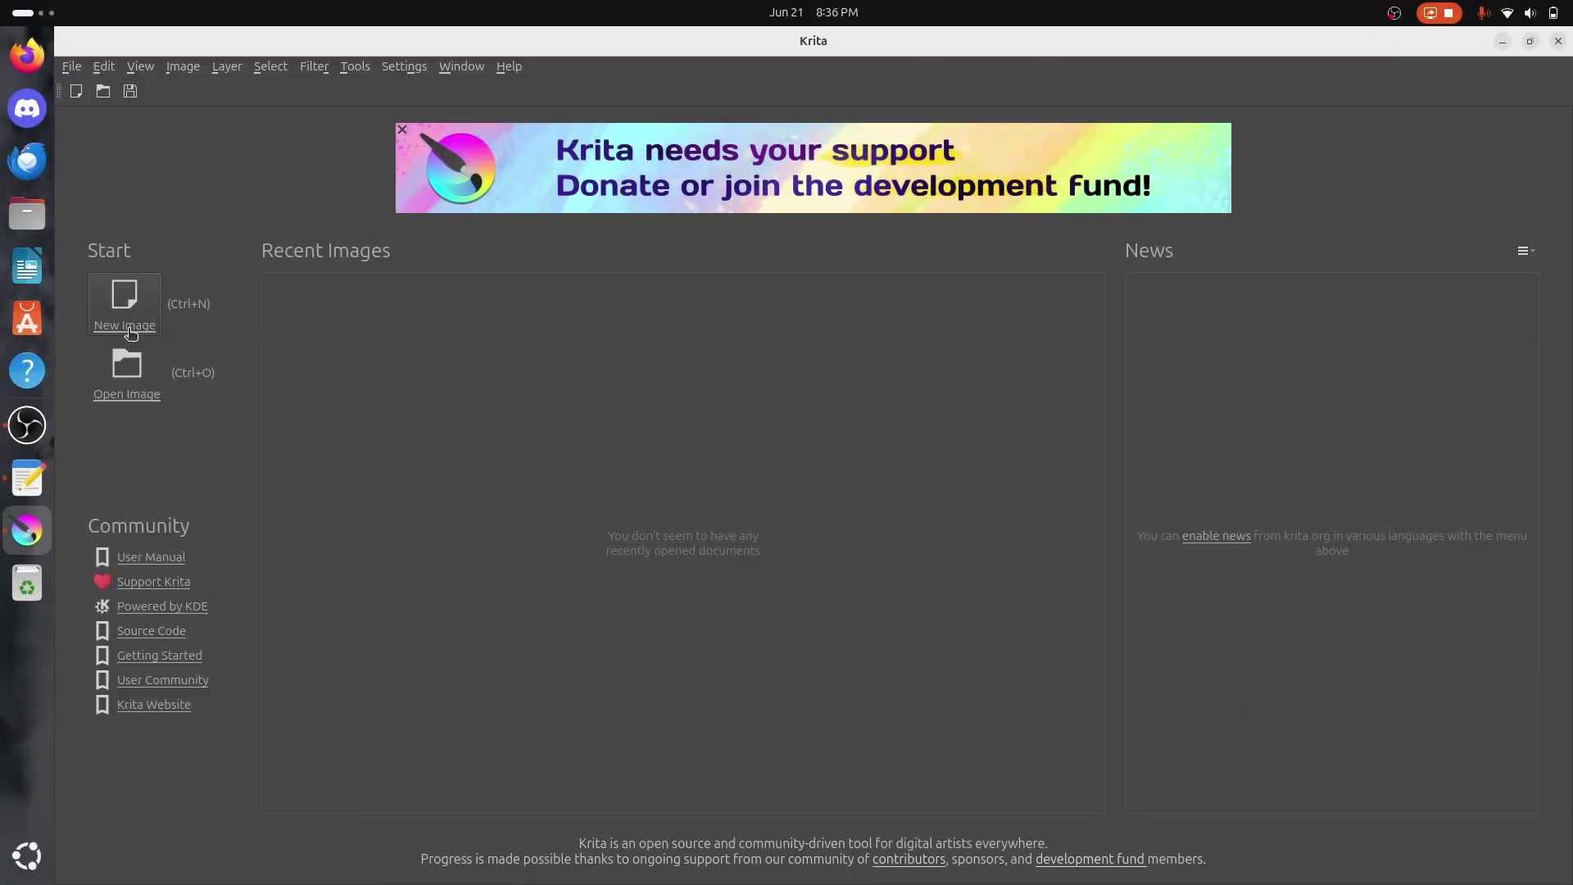
left_click(129, 329)
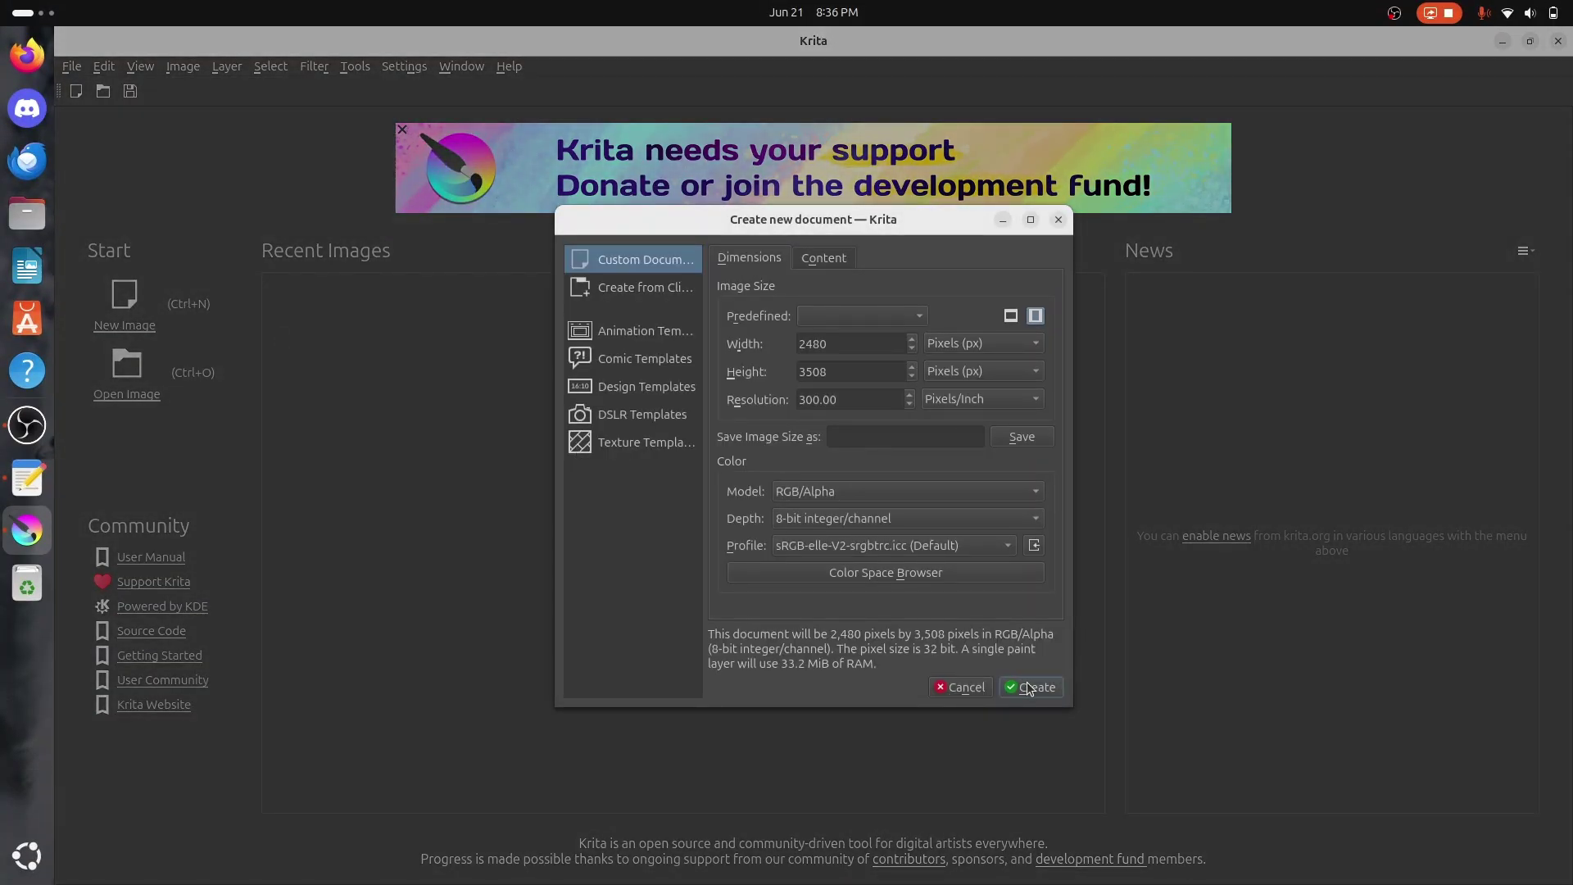
Step: Create the 2480 × 3508 px image, view About Krita, and pick black in the colour triangle
left_click(1028, 688)
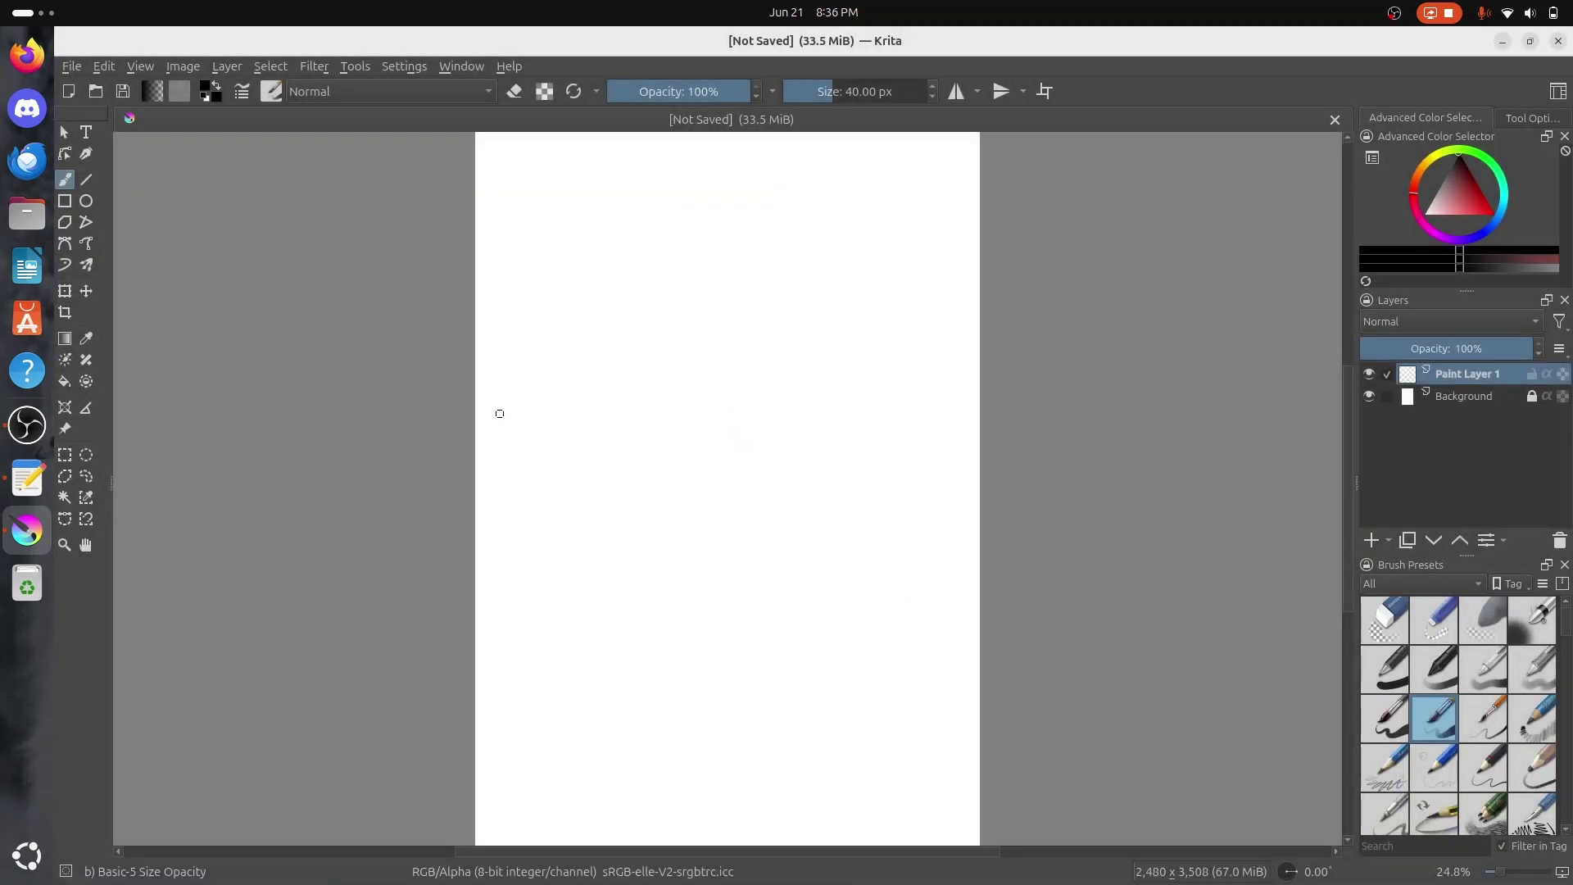
left_click(103, 66)
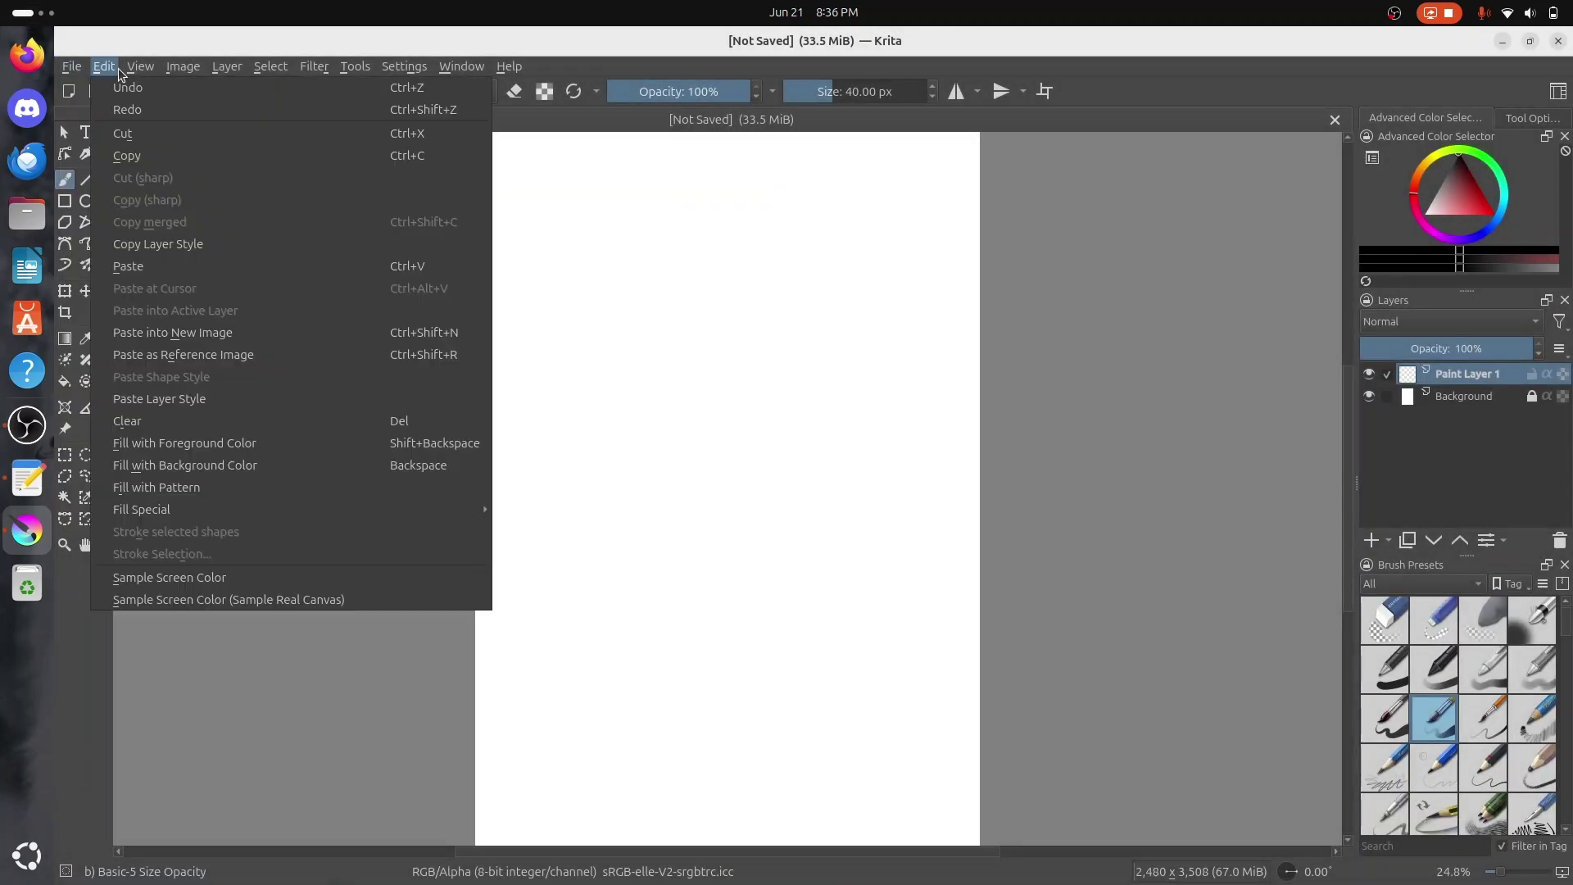
mouse_move(393, 68)
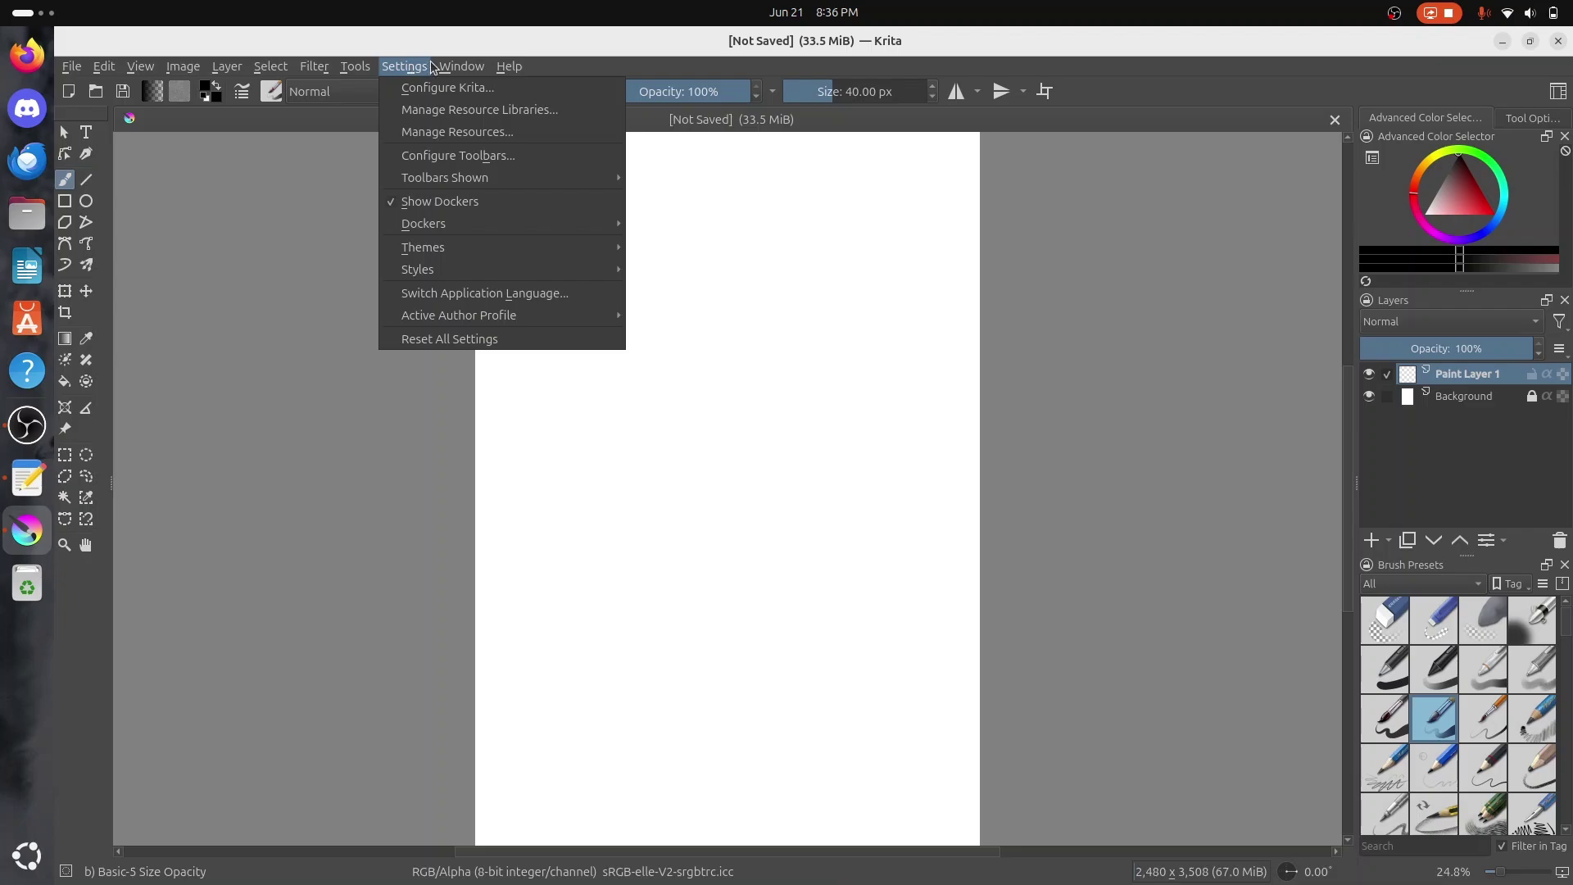
mouse_move(509, 65)
left_click(529, 193)
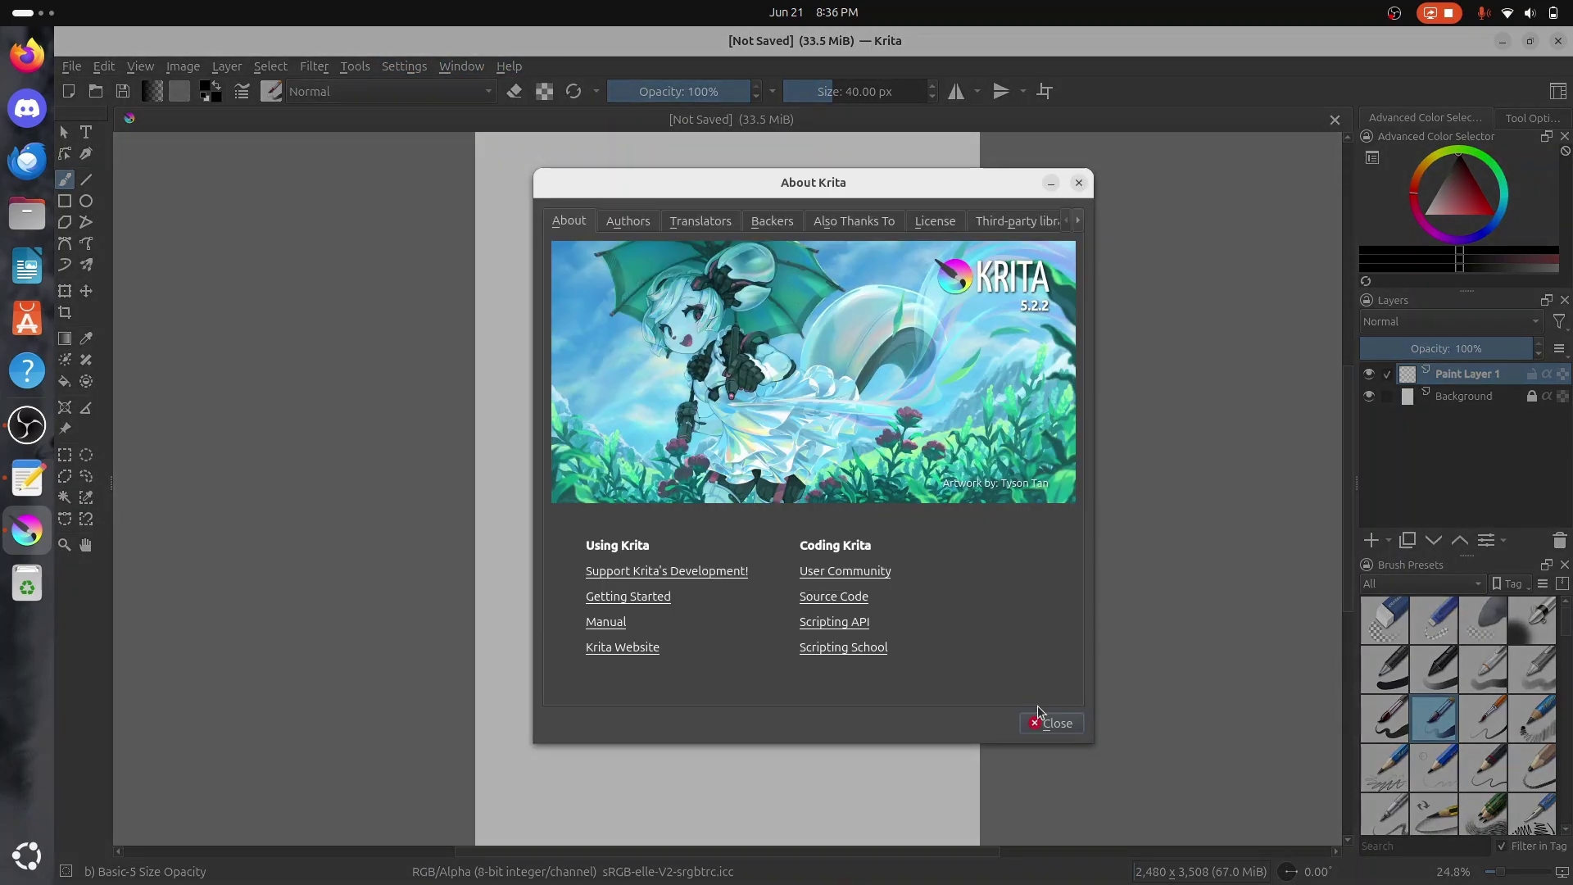
left_click(1042, 724)
left_click_drag(1442, 187, 1466, 154)
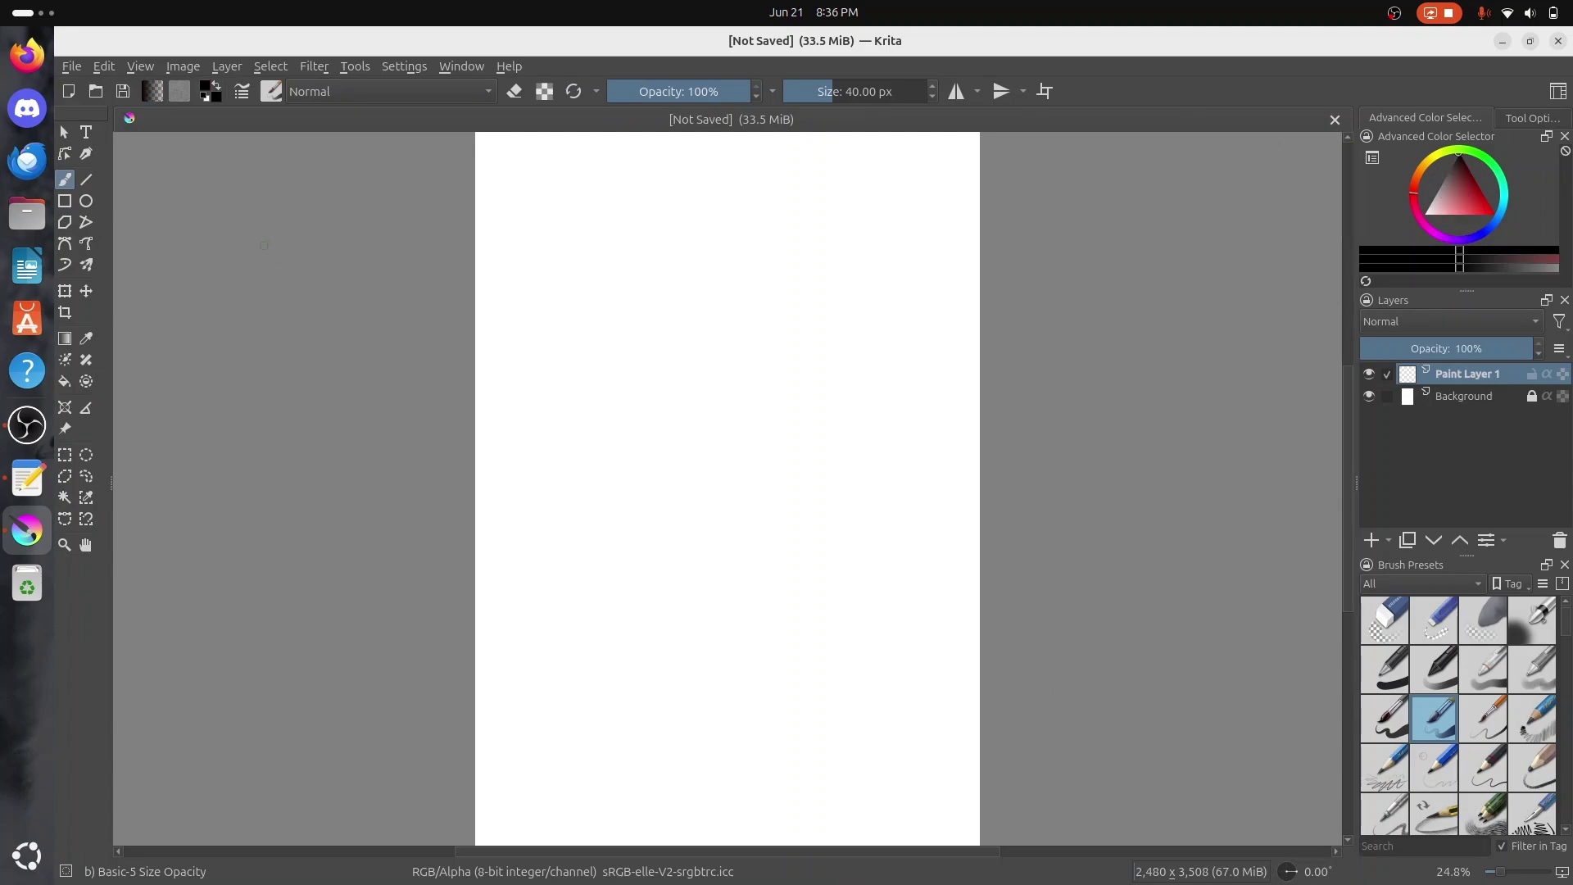
Step: Select the Text tool from Krita's toolbox
left_click(66, 132)
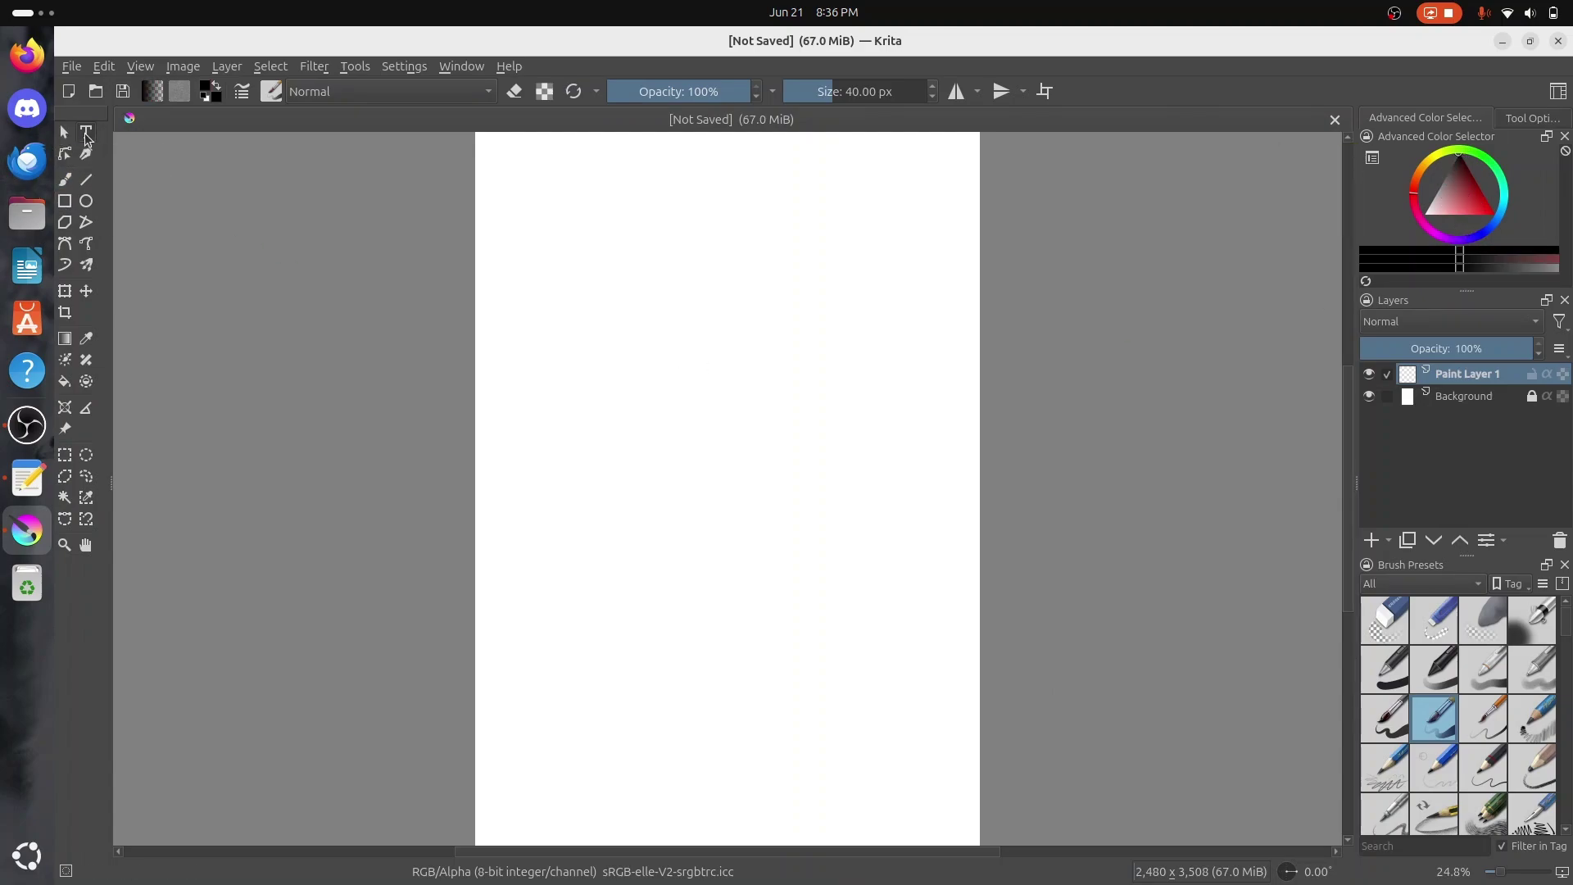